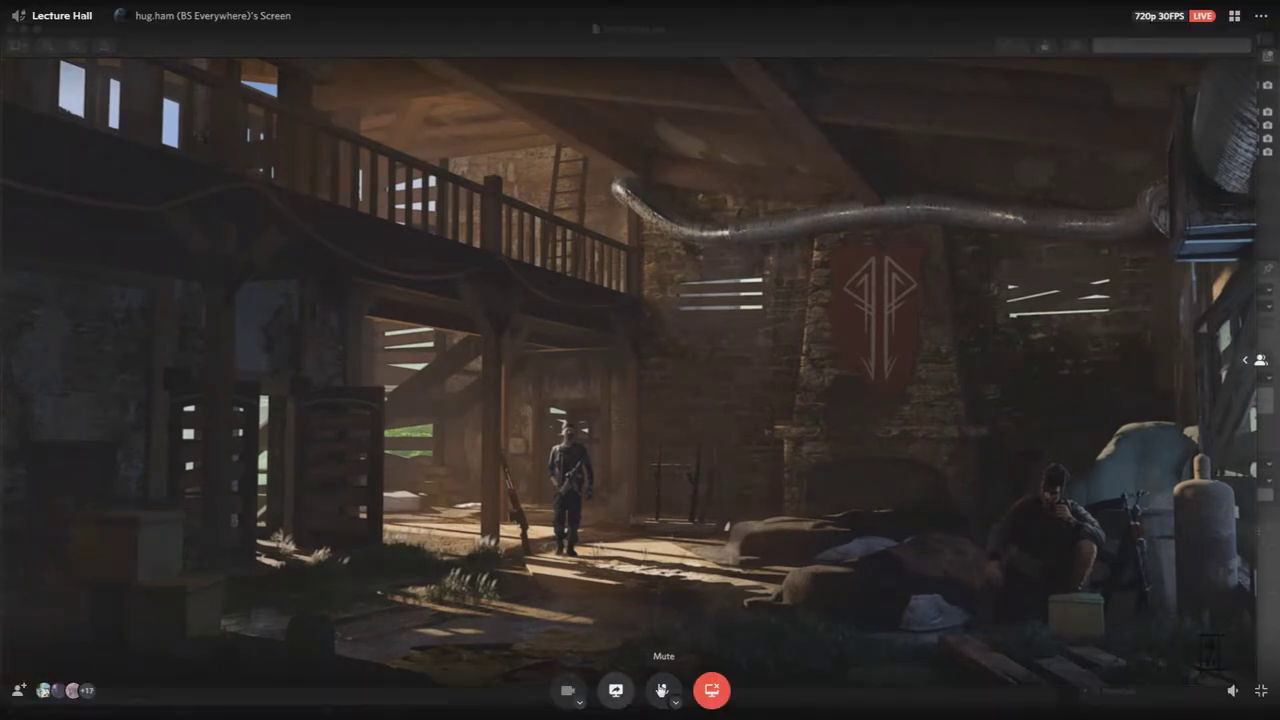
Step: Close the Militia Base.jpg image so the reference folder window is accessible
left_click(663, 690)
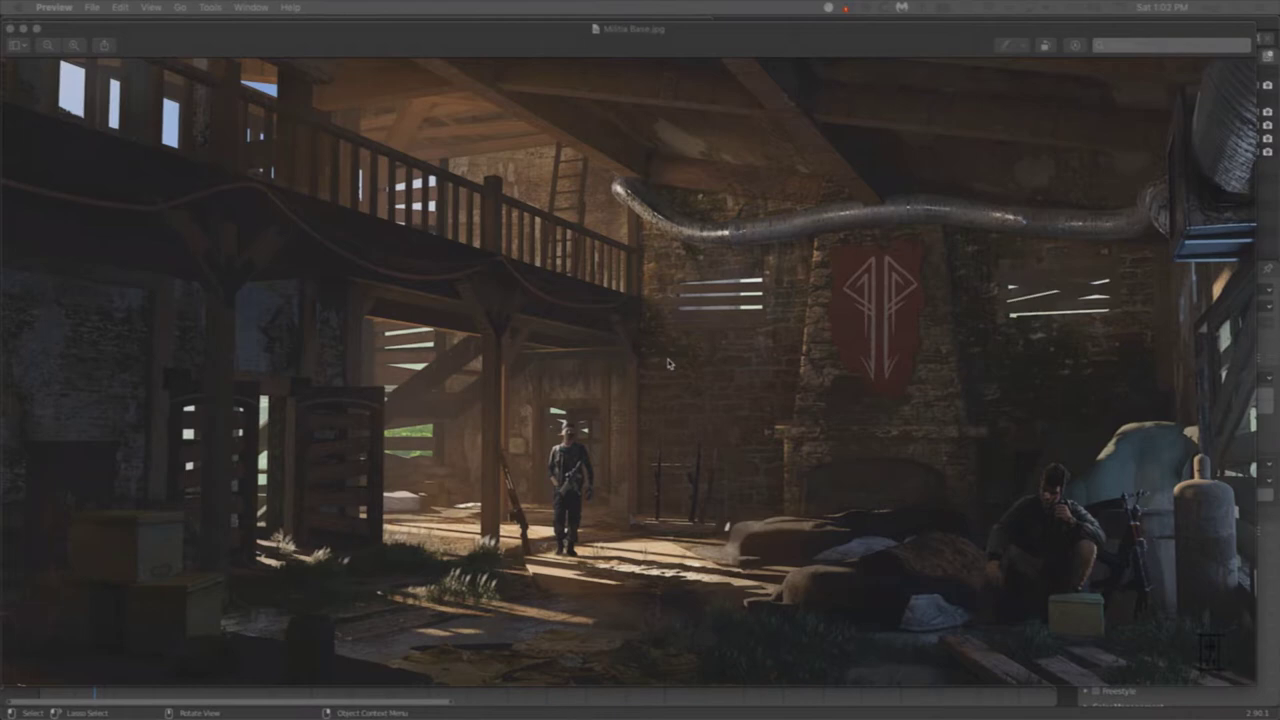
mouse_move(220, 46)
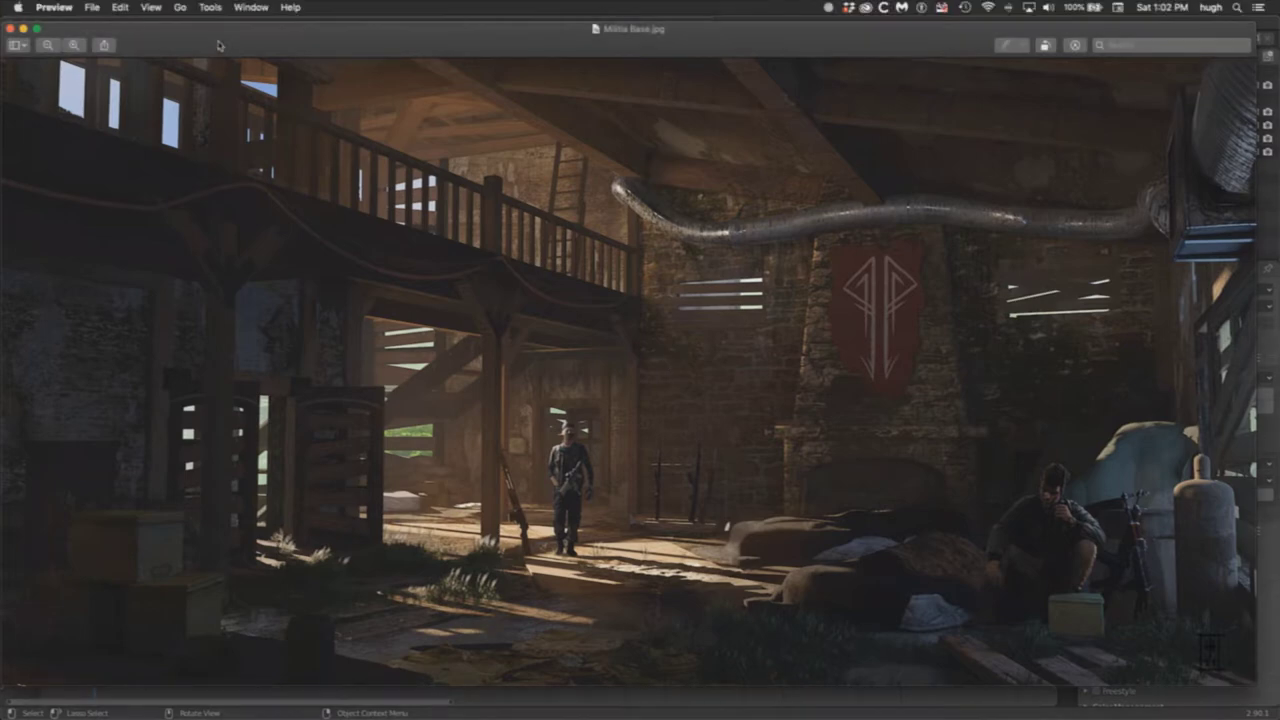
left_click(10, 28)
Step: Reposition the Militia Base Interior folder window and go over its Light and Military reference folders
left_click_drag(713, 410, 868, 510)
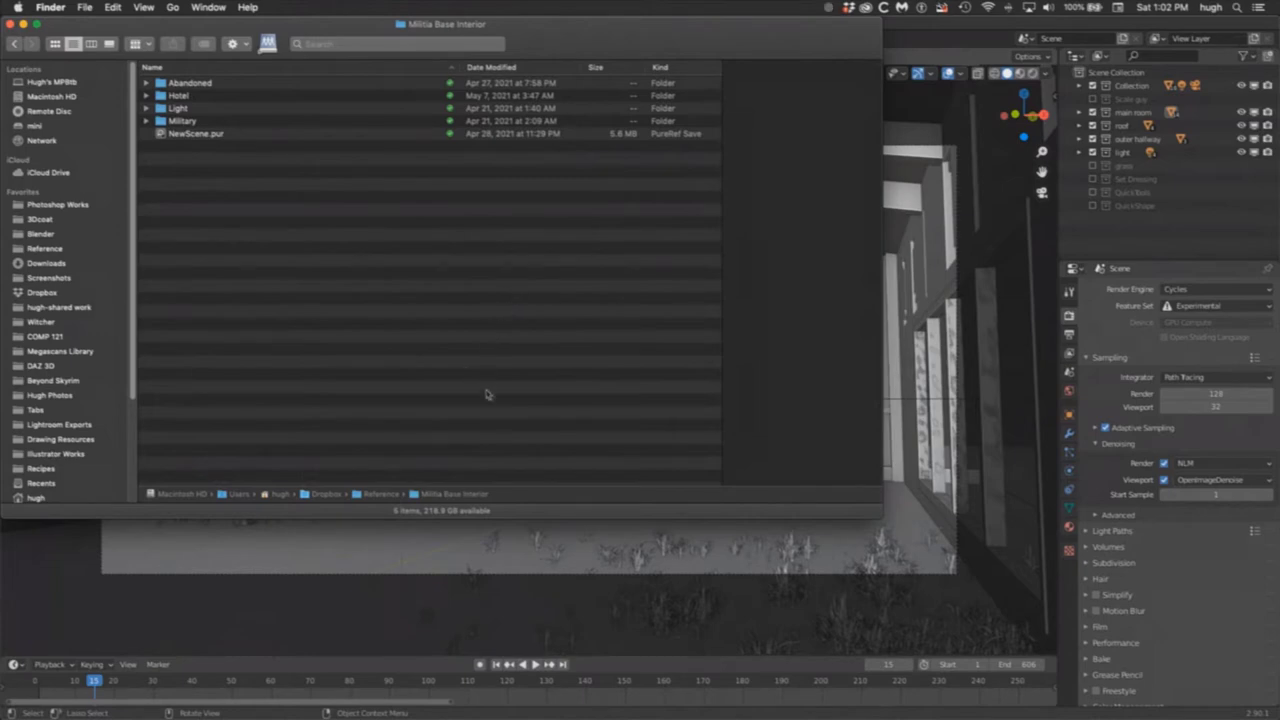
left_click_drag(328, 26, 519, 81)
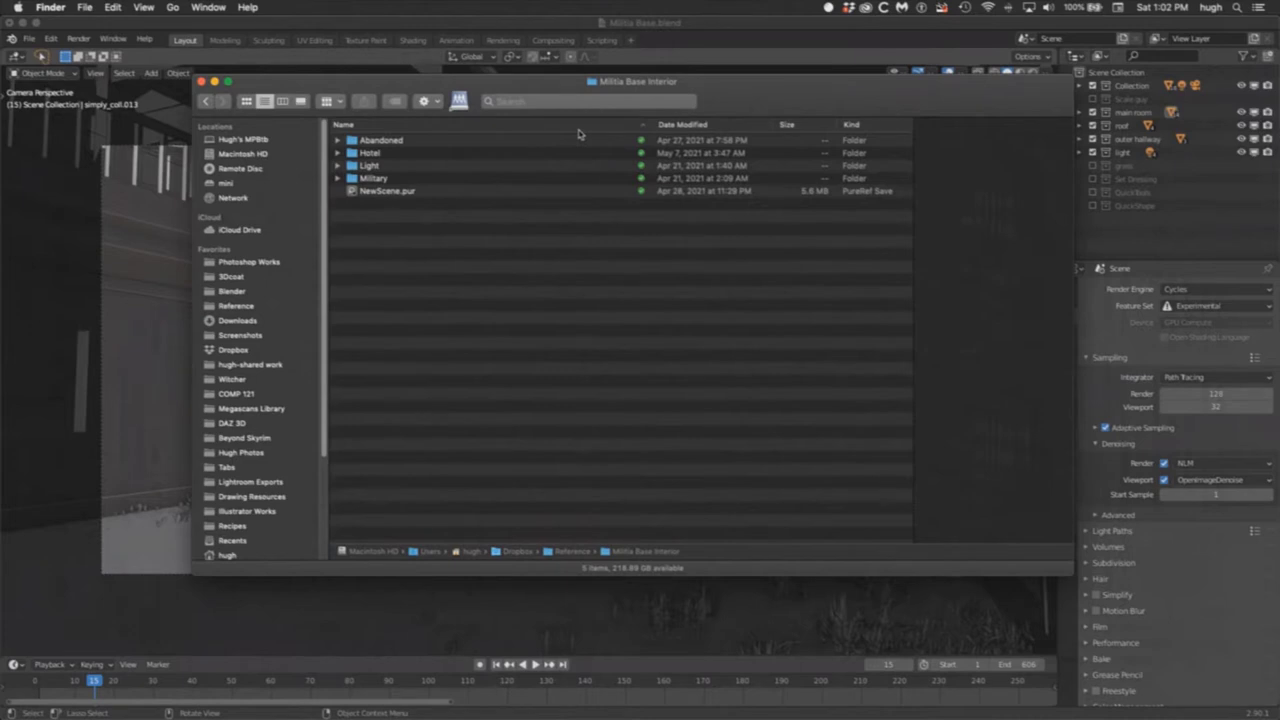
left_click(415, 168)
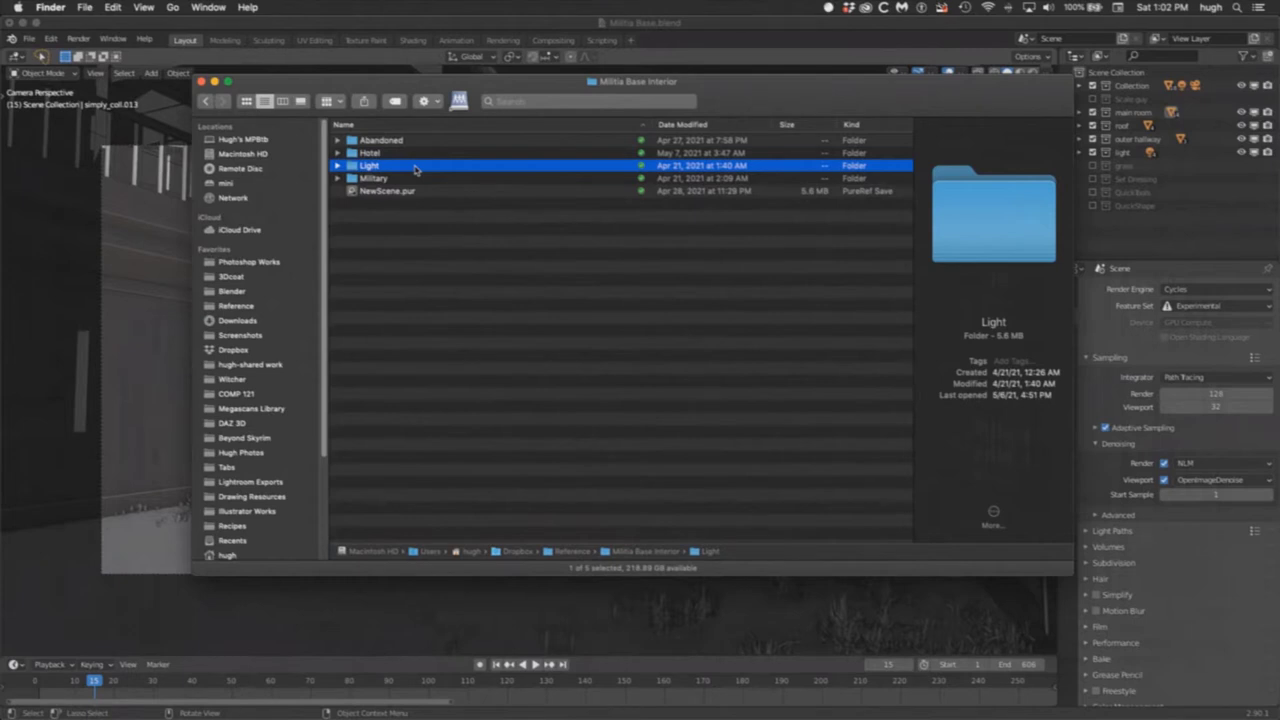
left_click(466, 180)
left_click_drag(543, 87, 490, 54)
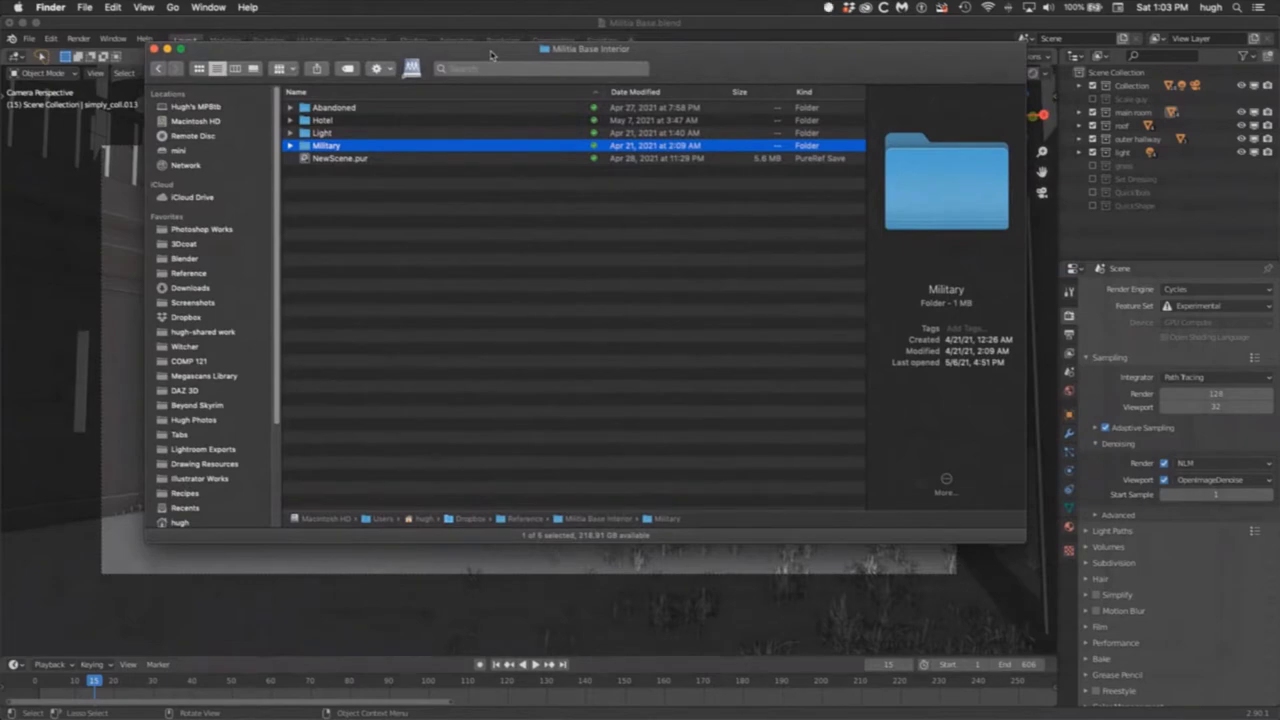
Step: Open the Hotel folder and preview its first image, the log-timber wooden house living room
left_click(336, 121)
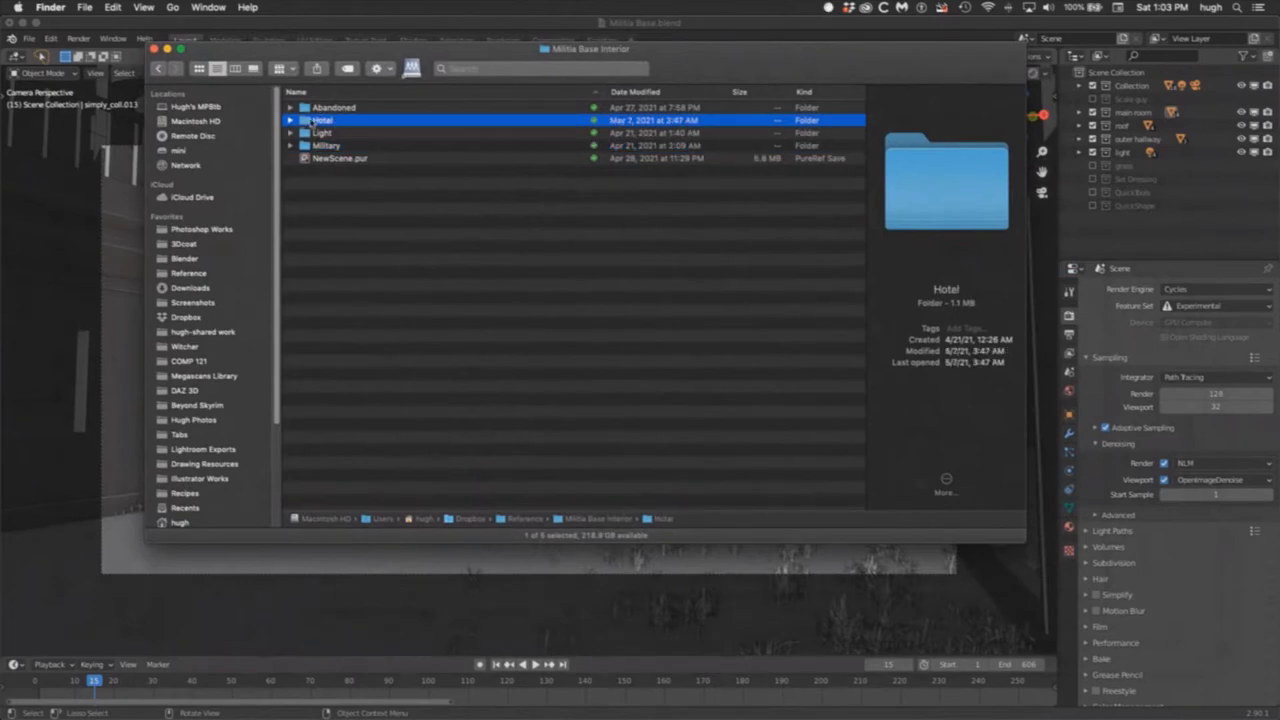
double_click(308, 121)
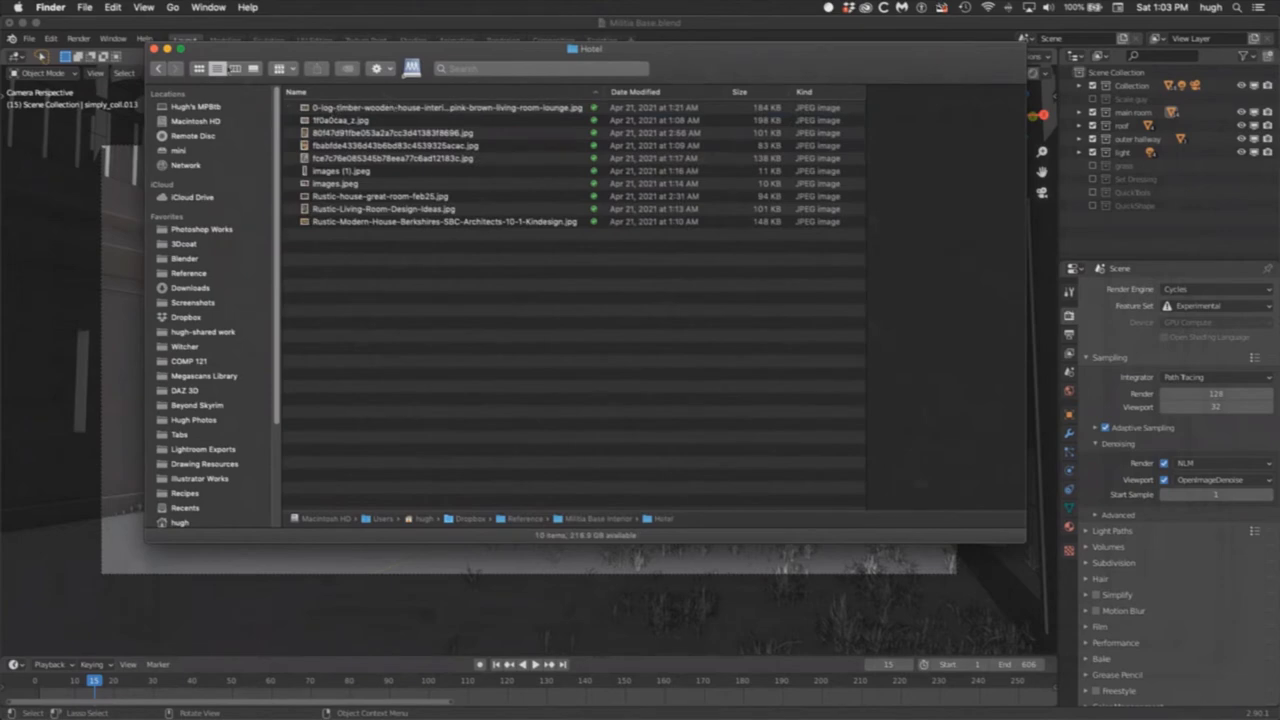
left_click(157, 70)
double_click(314, 121)
left_click(401, 108)
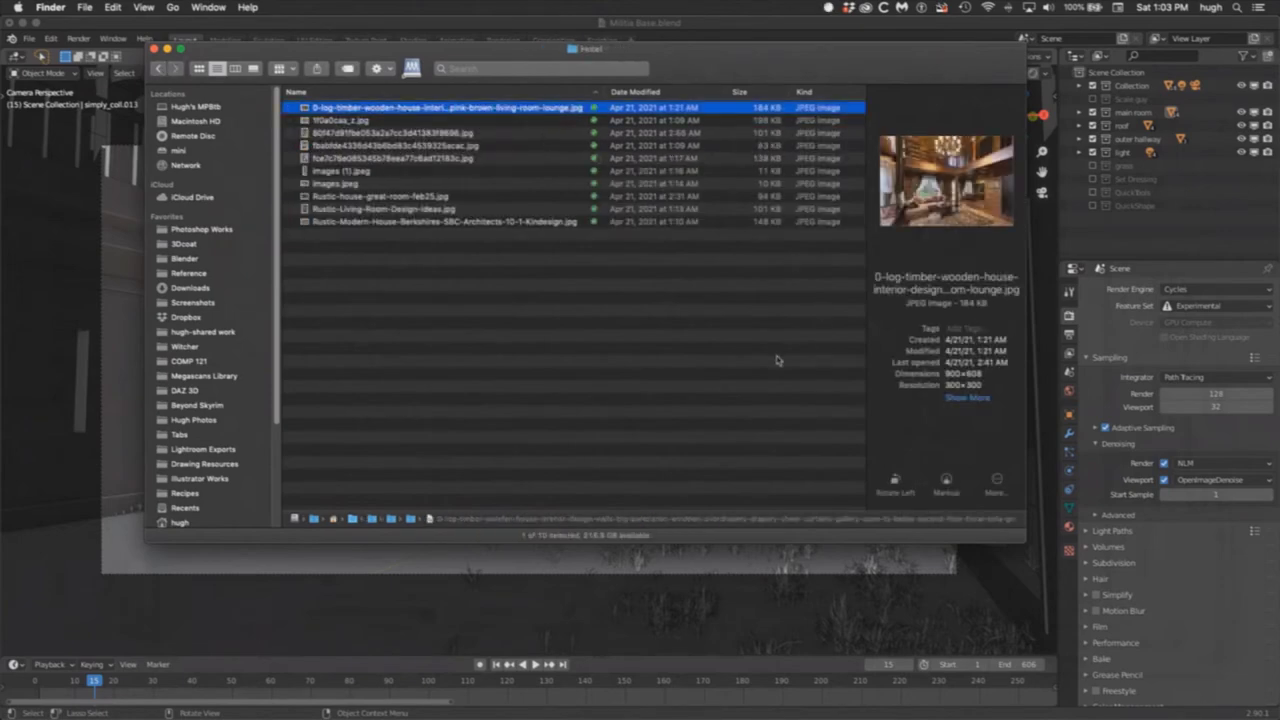
key("space")
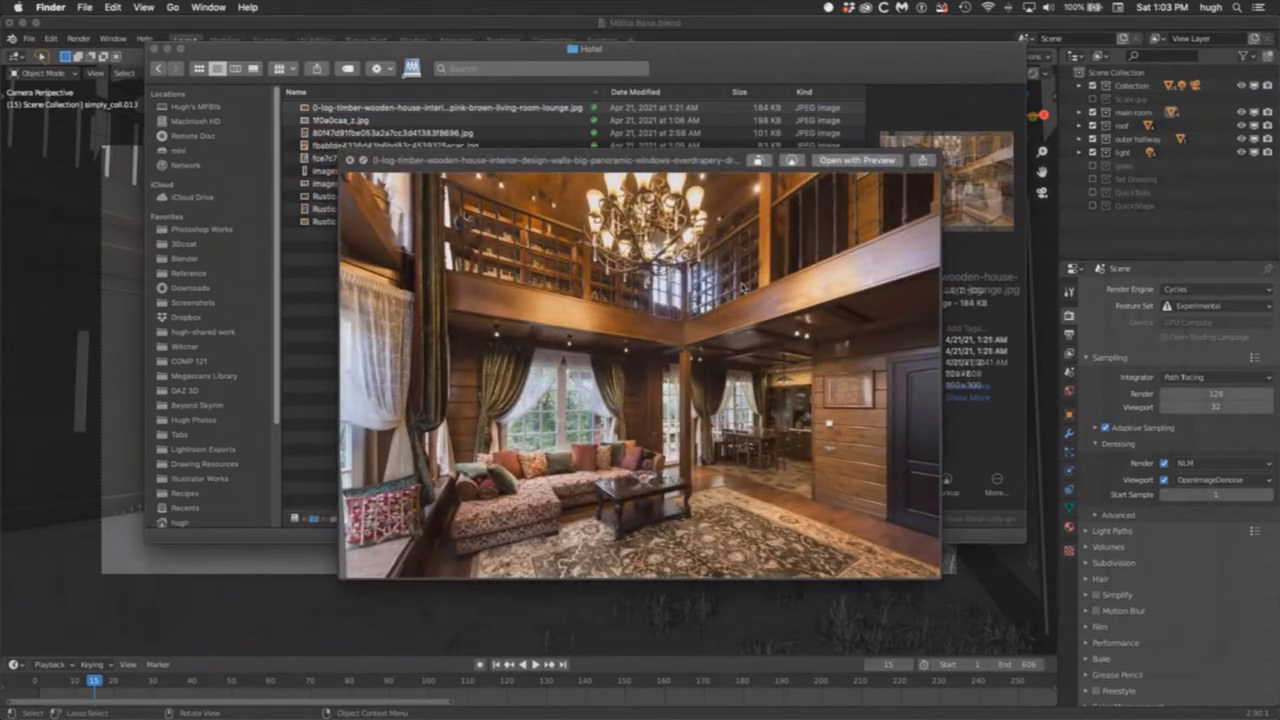
Step: Examine the Hotel reference images one by one through Rustic-Modern-House-Berkshires, studying their balconies, beams and fireplaces, and close the preview
key("Down")
key("Up")
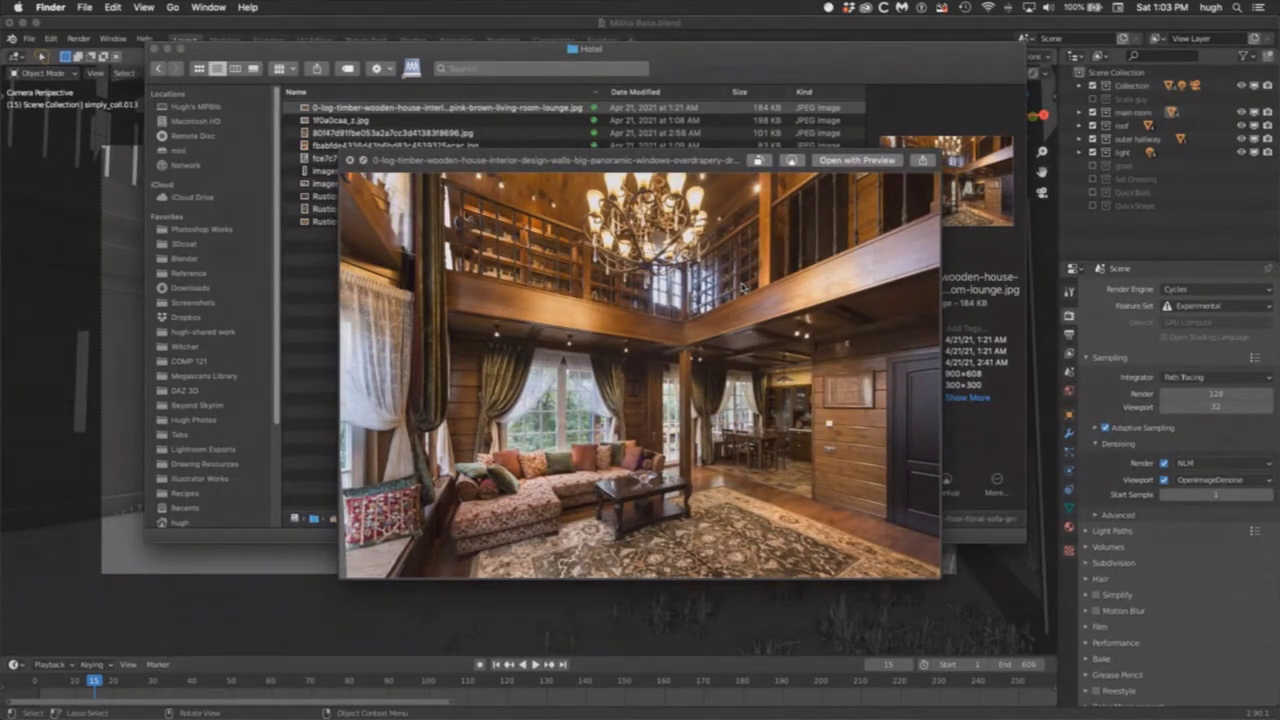
key("Down")
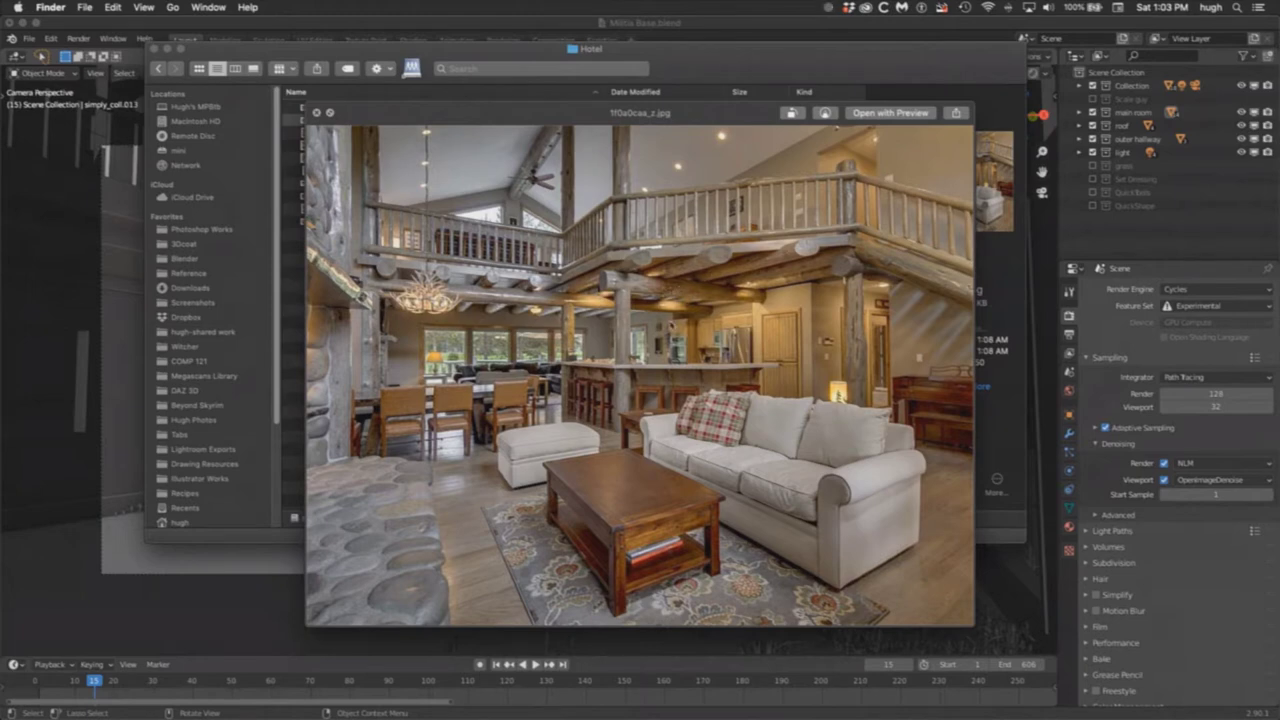
key("Down")
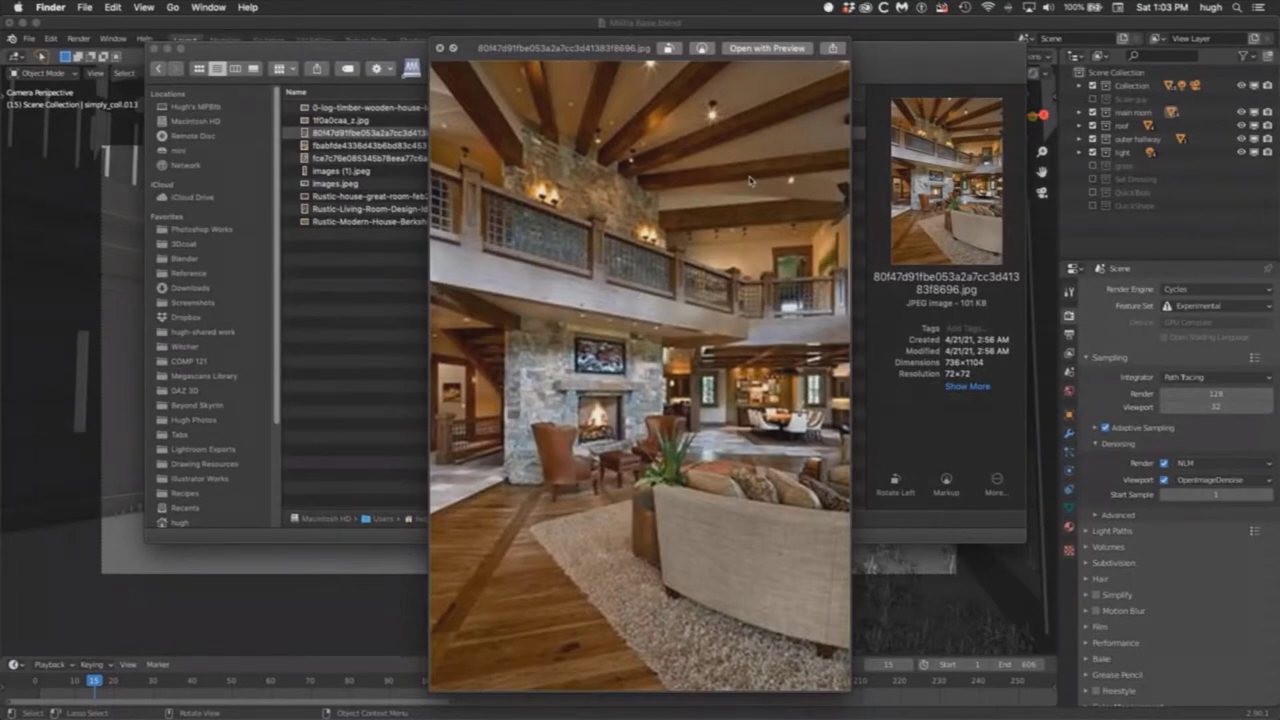
key("Down")
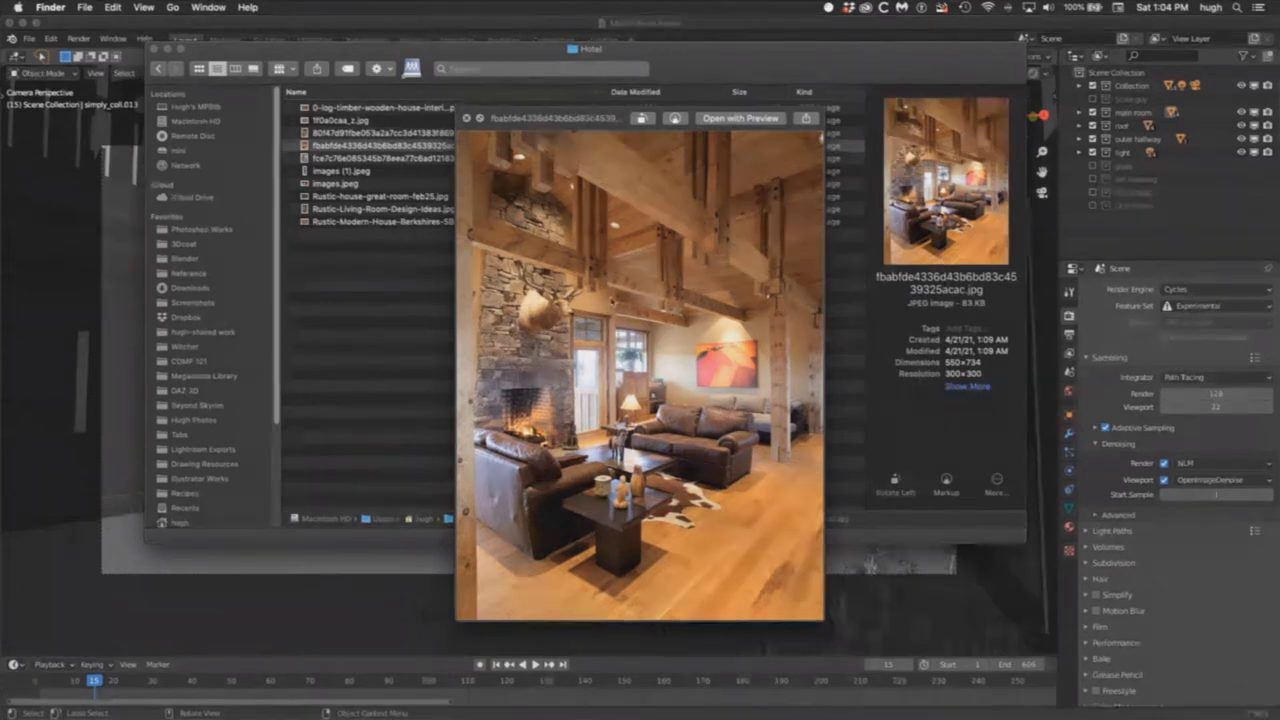
key("Down")
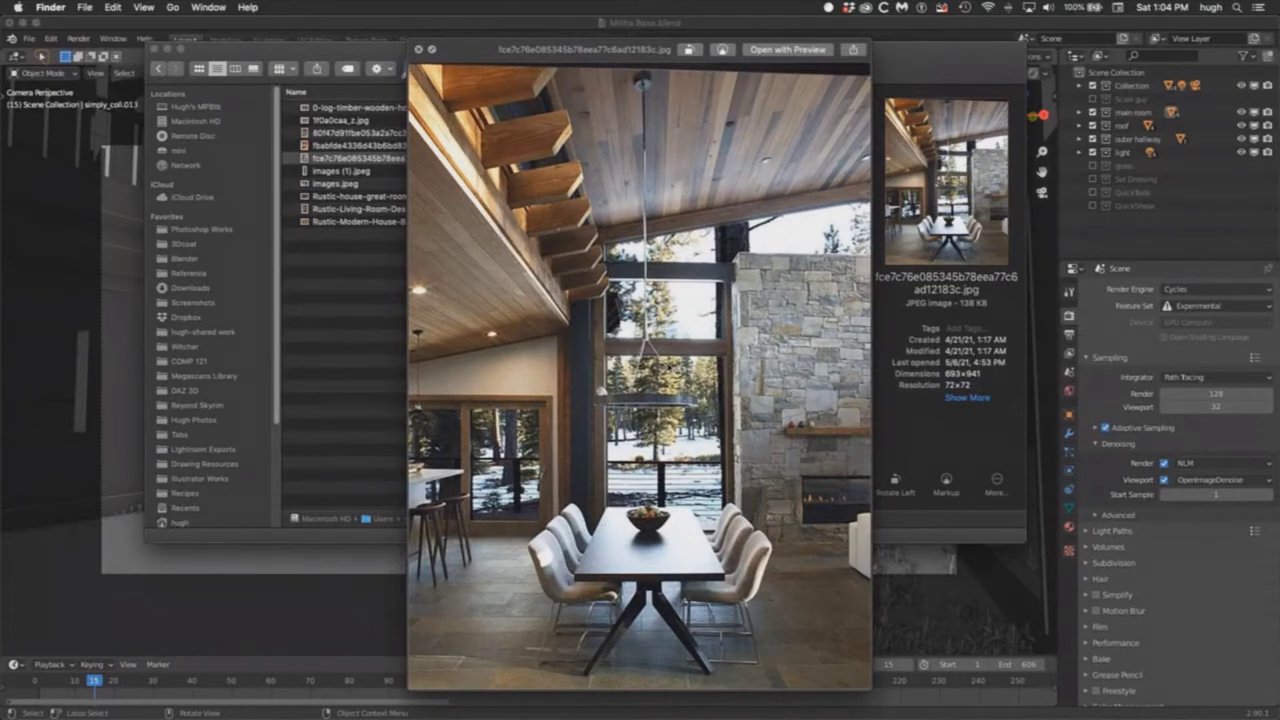
key("Down")
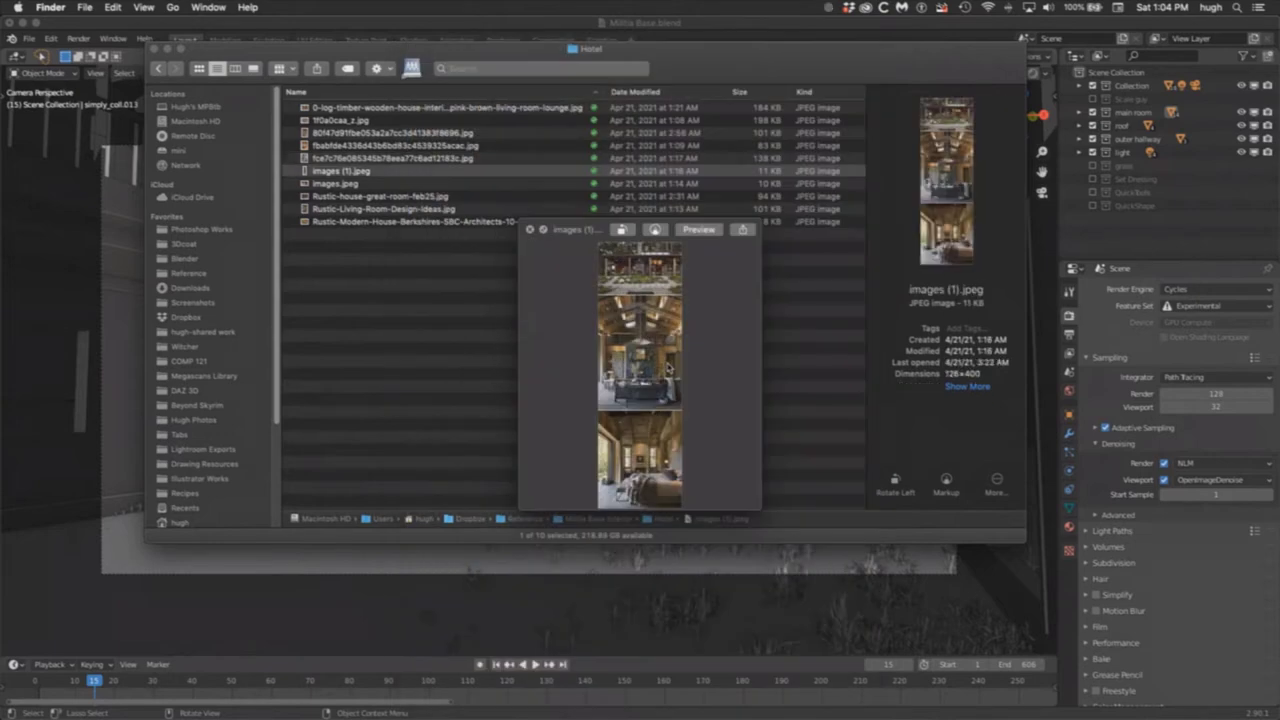
key("Down")
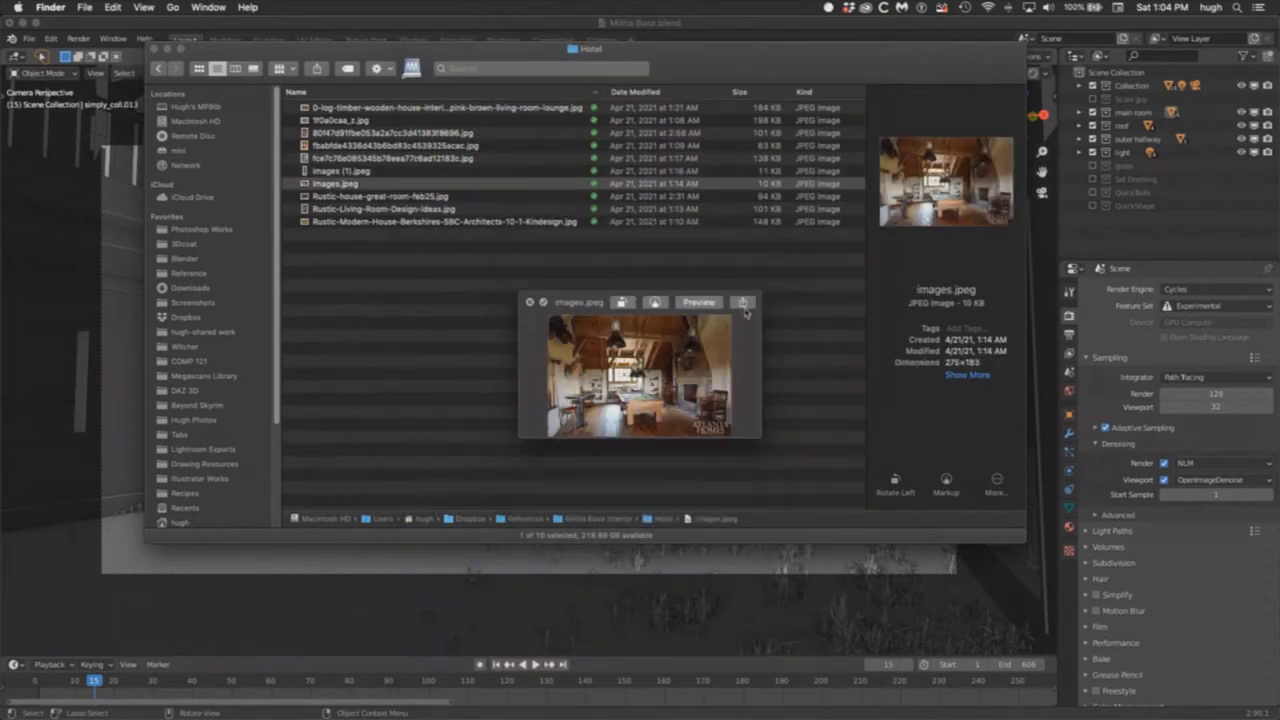
key("Down")
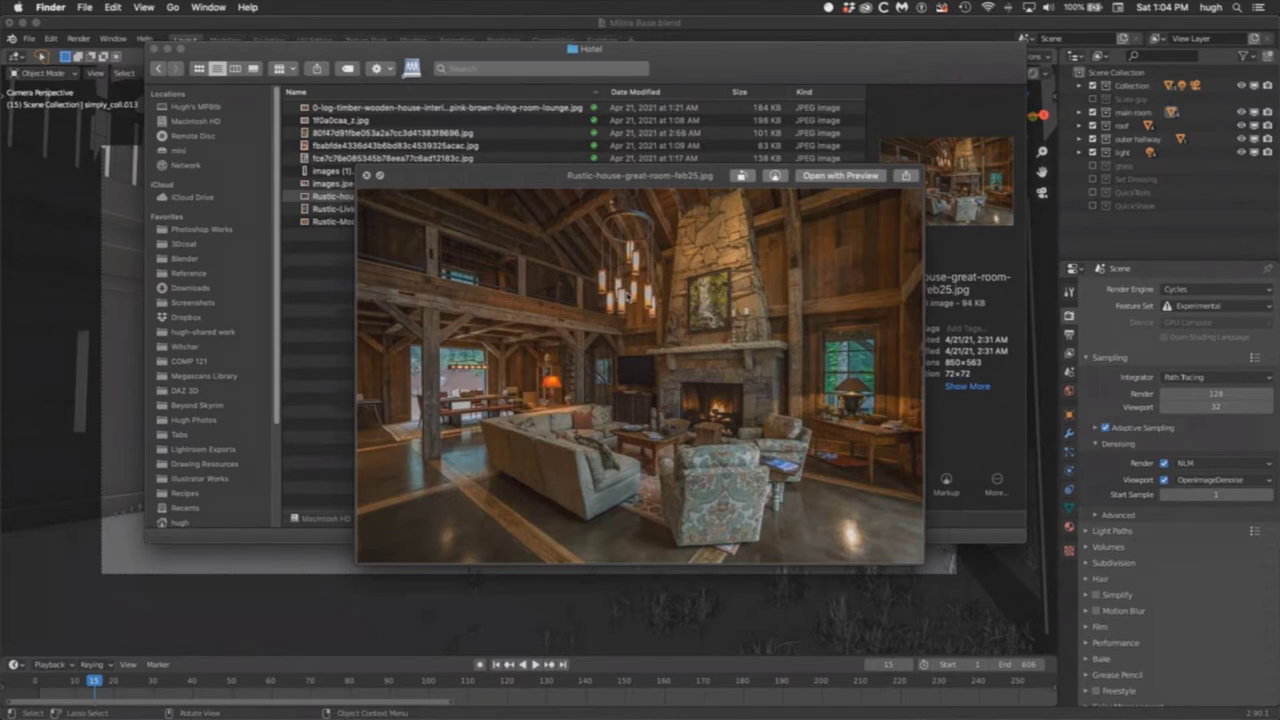
left_click(330, 209)
key("Down")
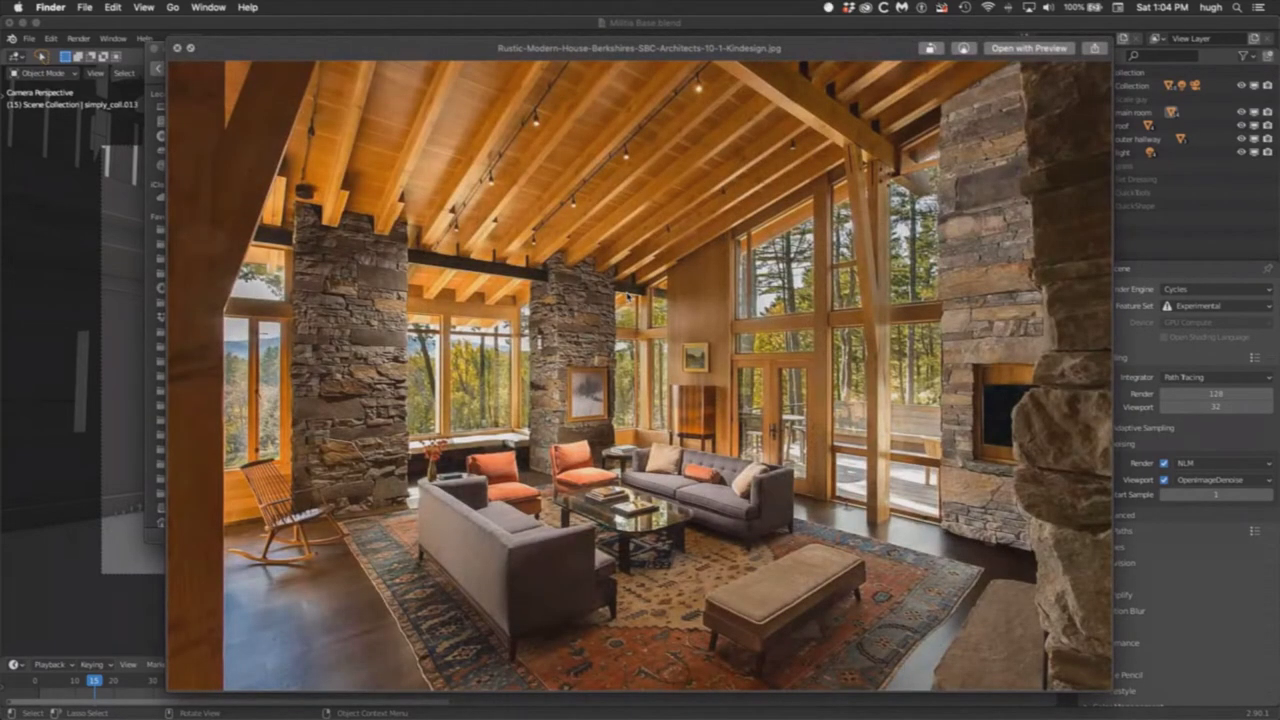
left_click(177, 47)
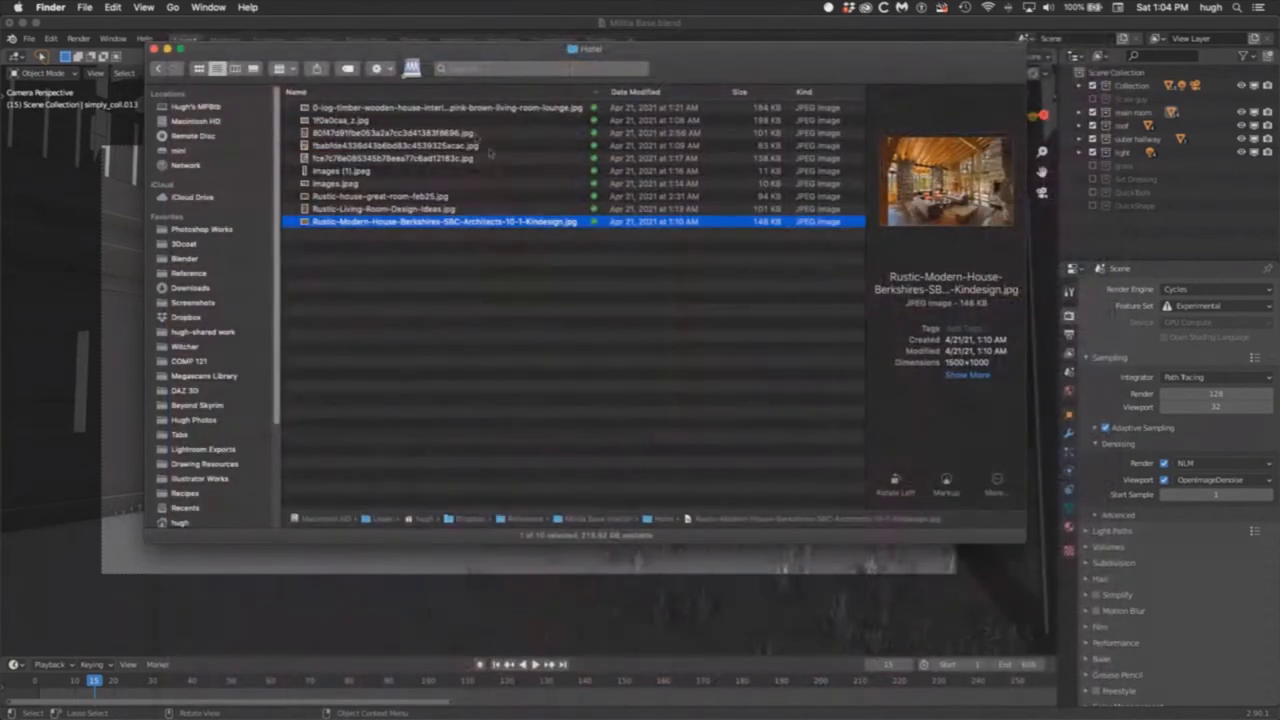
Step: Preview Rustic-Living-Room-Design-Ideas.jpg, Rustic-Modern-House-Berkshires and Rustic-house-great-room-feb25.jpg again for another look at their interiors
left_click(452, 210)
key("space")
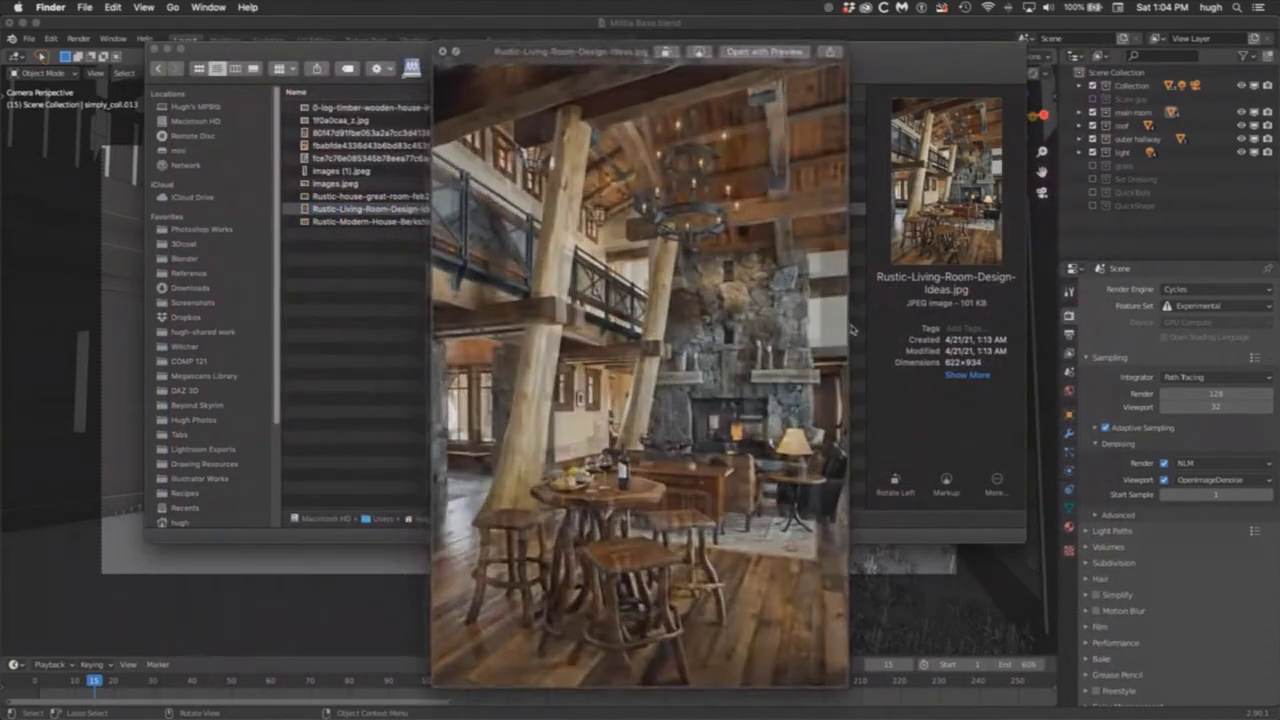
key("space")
left_click(474, 222)
key("space")
key("space")
left_click_drag(474, 211, 474, 197)
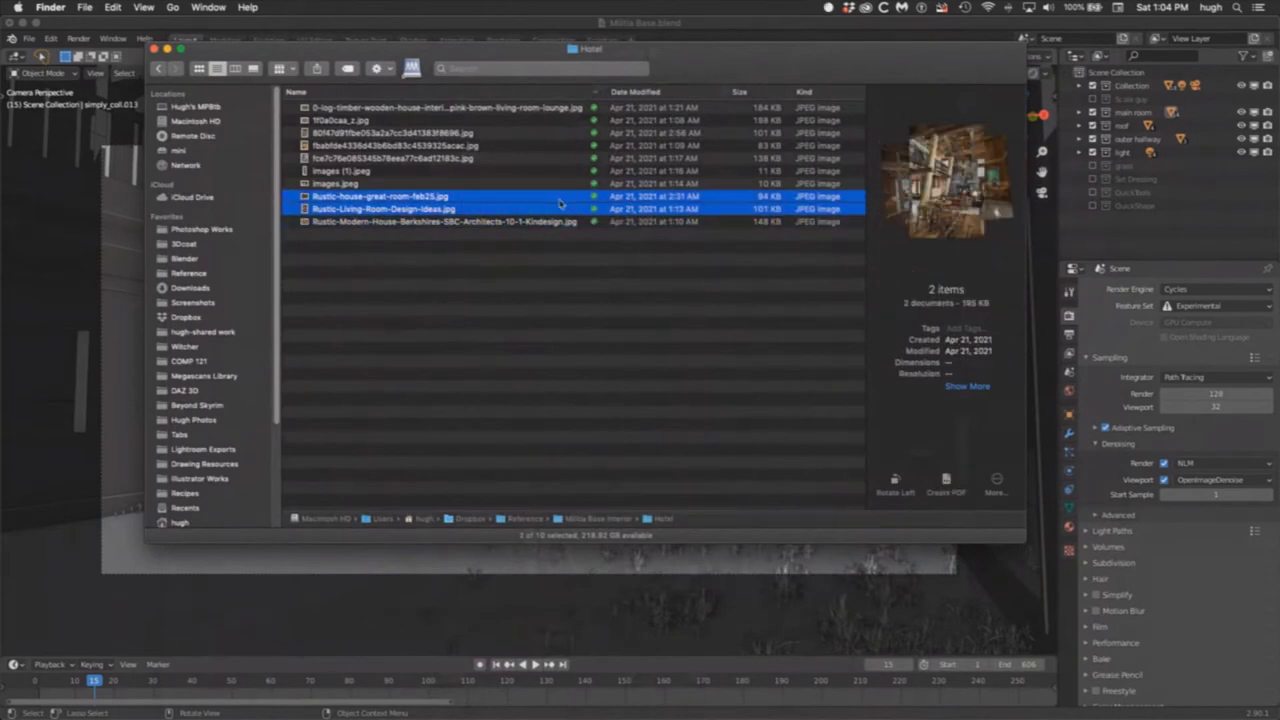
key("Up")
key("space")
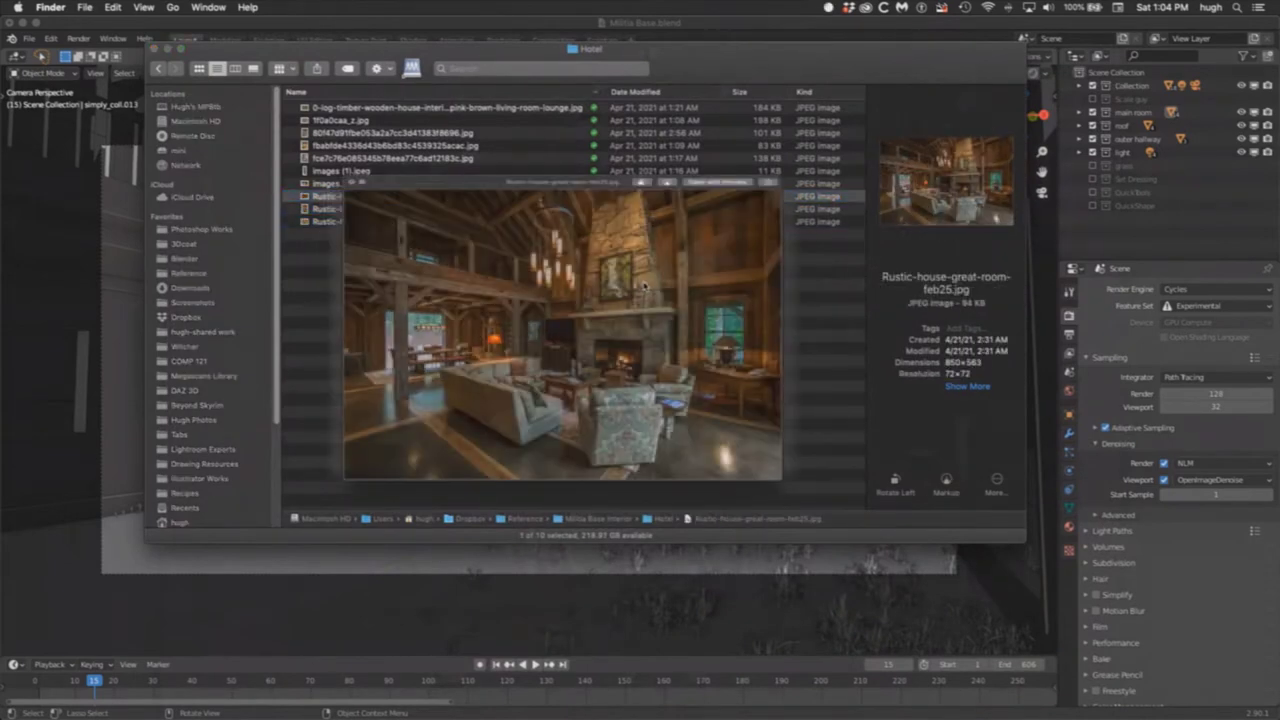
key("space")
key("Up")
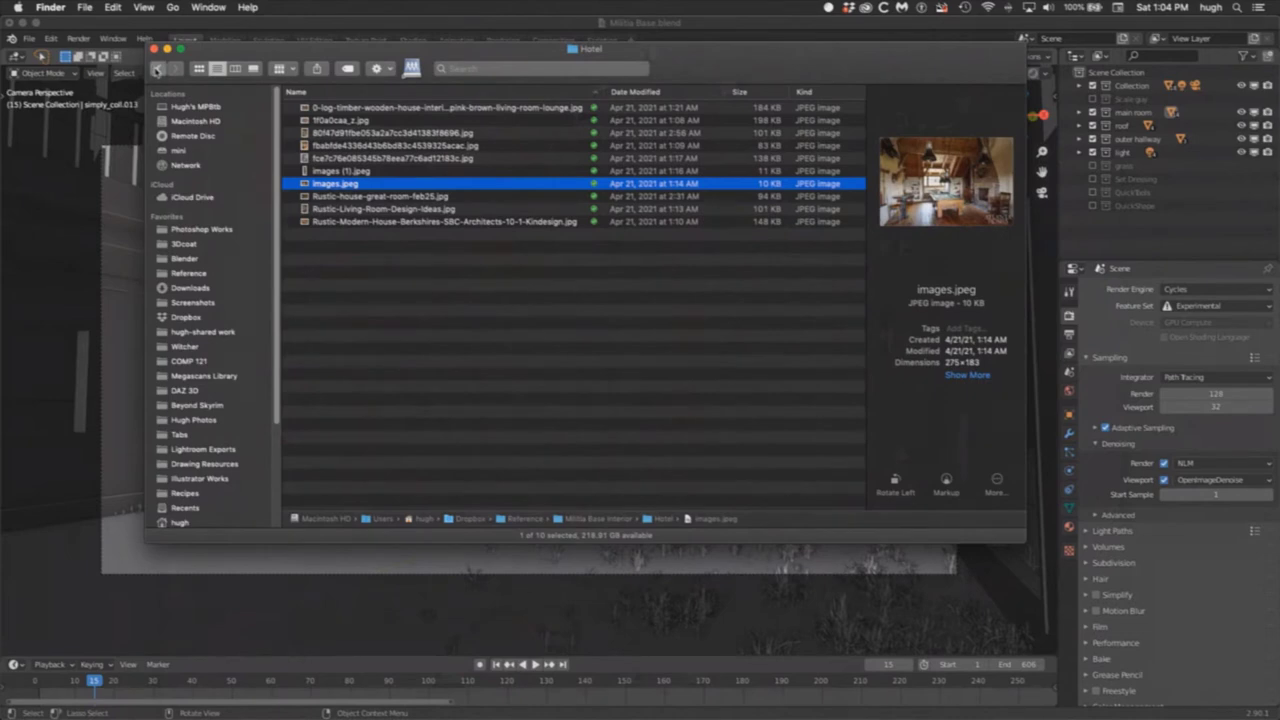
Step: Return to the Militia Base Interior folder, open the Abandoned folder and preview its first image
left_click(158, 68)
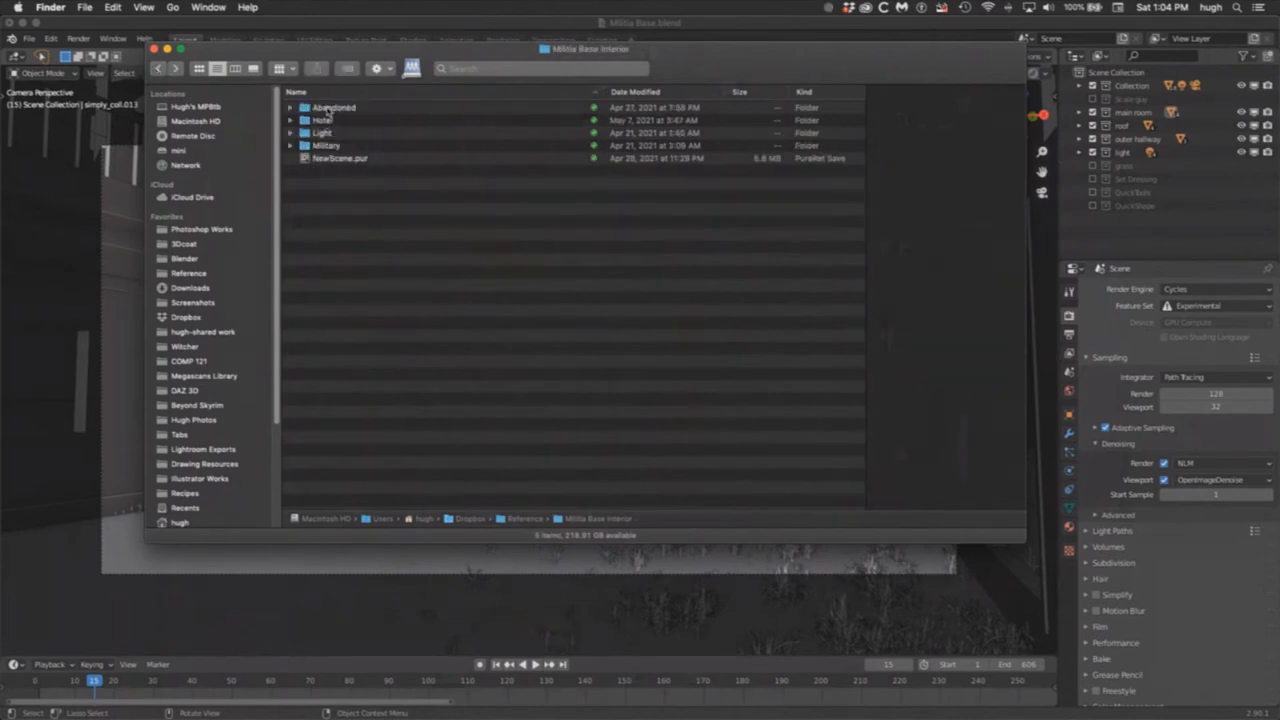
double_click(318, 108)
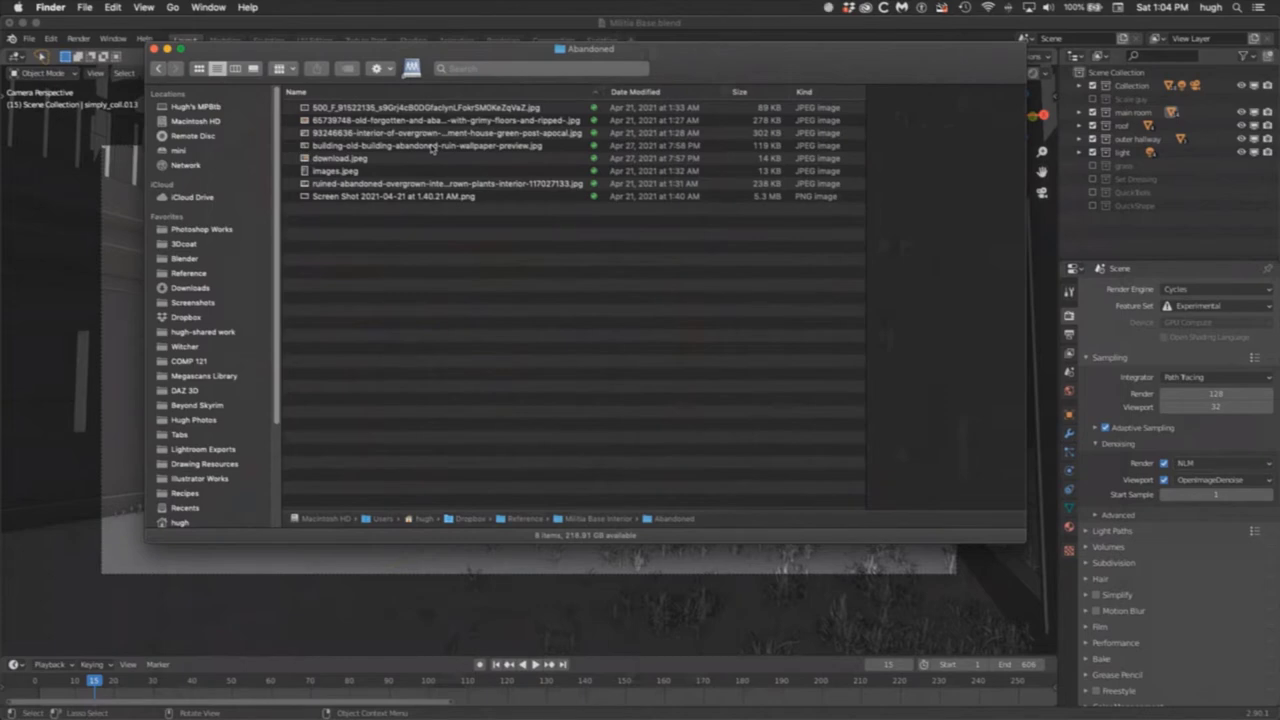
left_click(430, 108)
key("space")
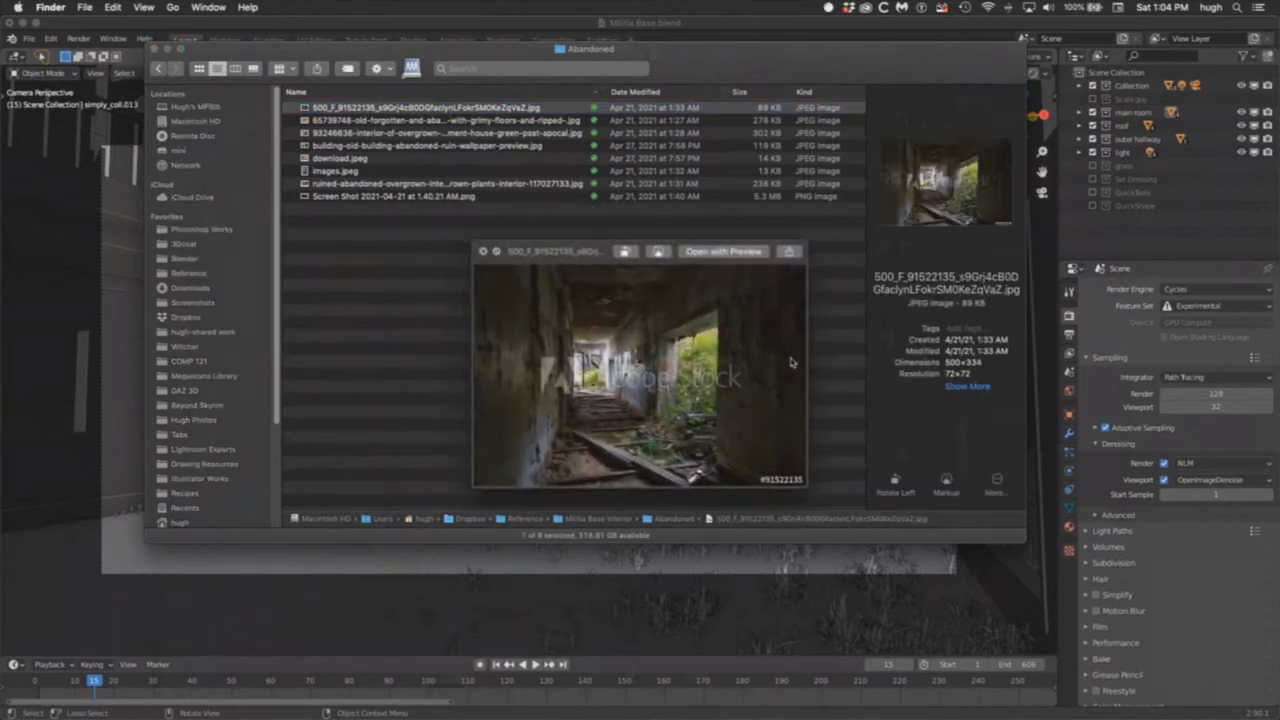
Step: Examine the decaying home, vegetation-overgrown room and old abandoned building references in the Abandoned folder, going back to the overgrown room
key("Down")
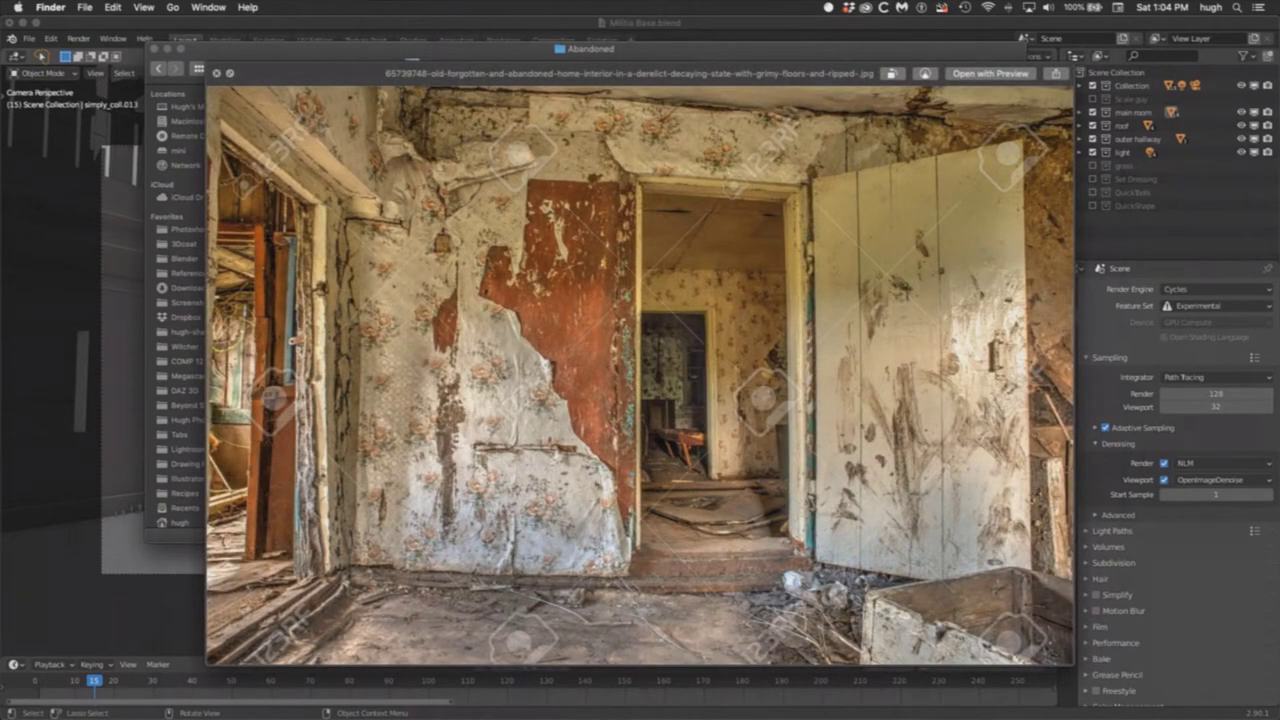
key("Down")
key("Down")
key("Up")
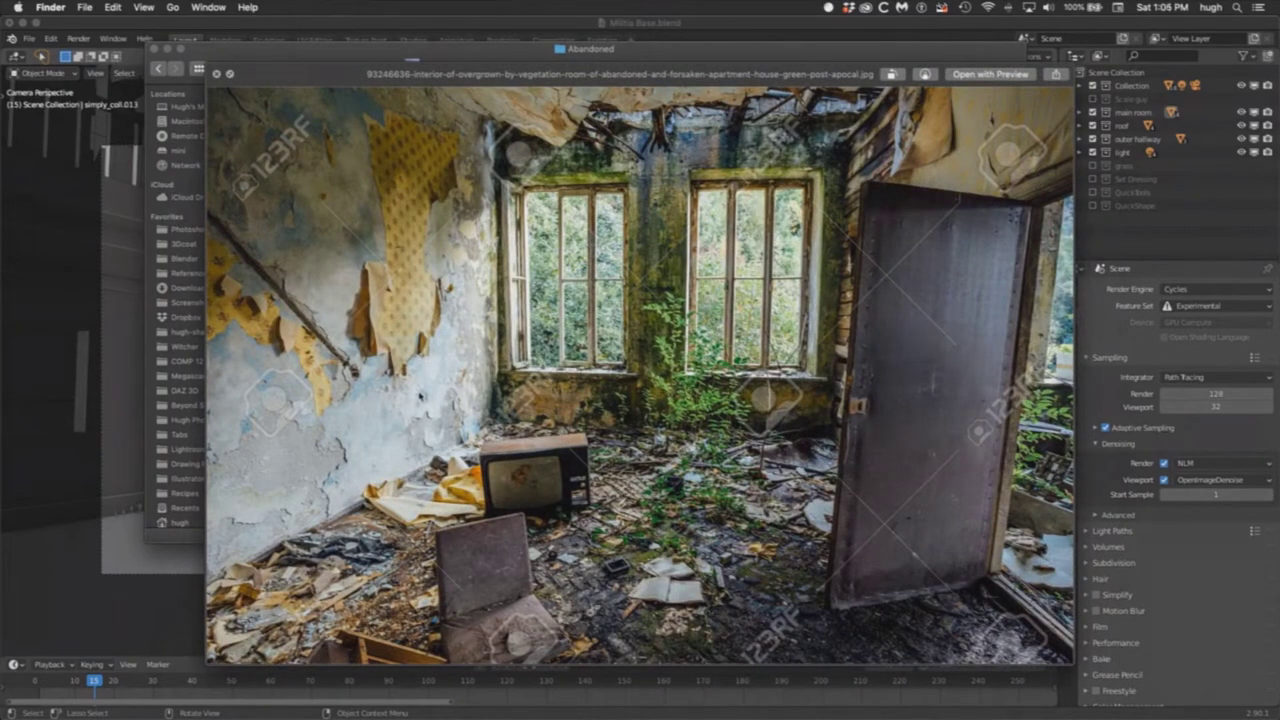
key("Down")
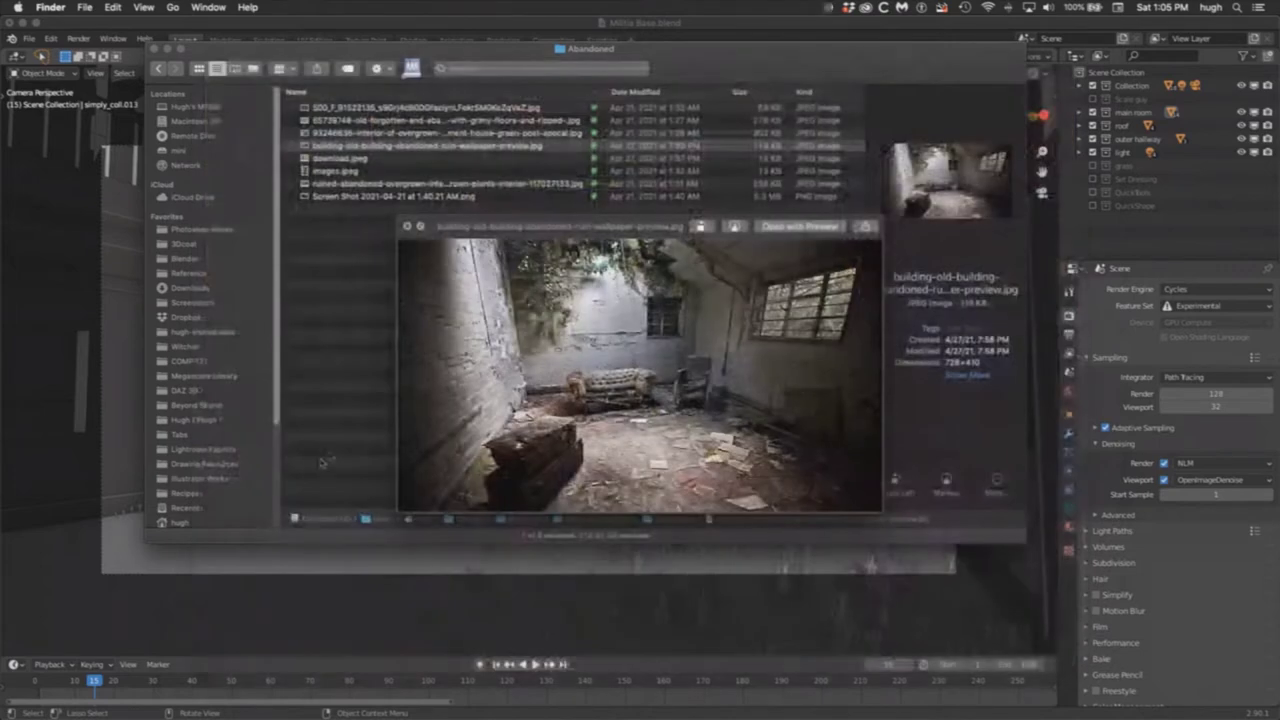
key("Down")
key("Down")
key("Up")
key("Up")
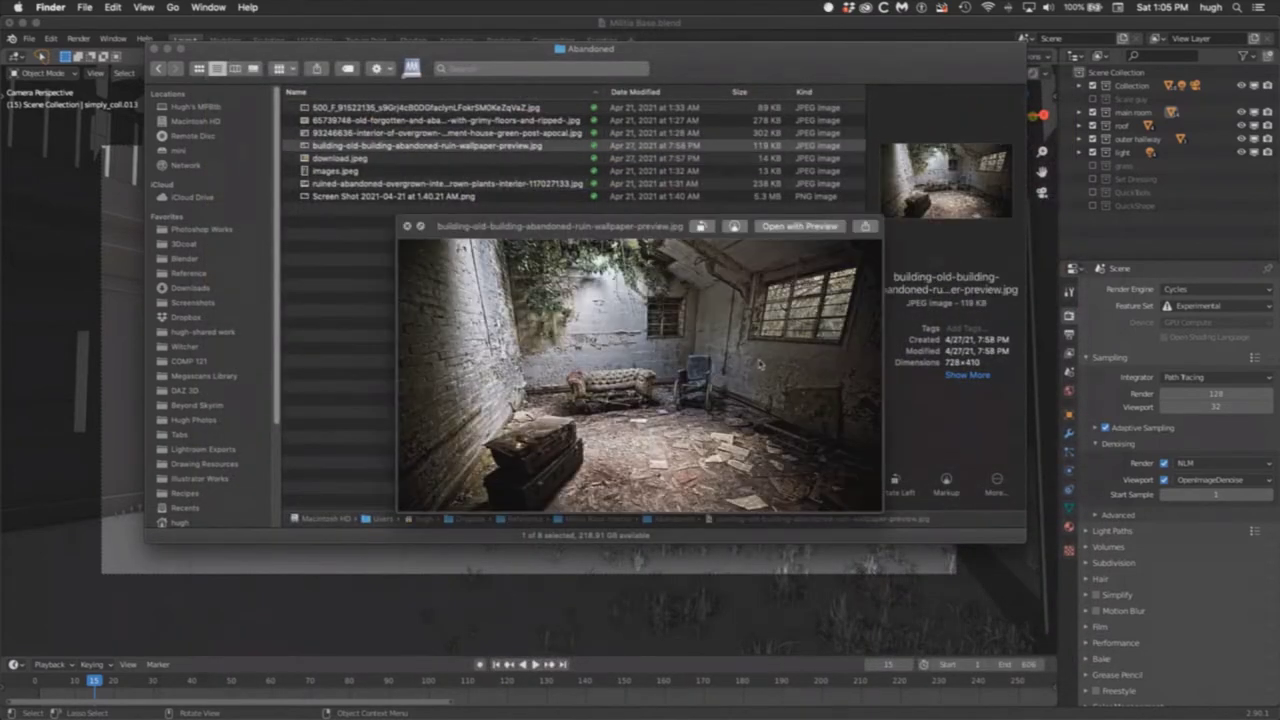
key("Up")
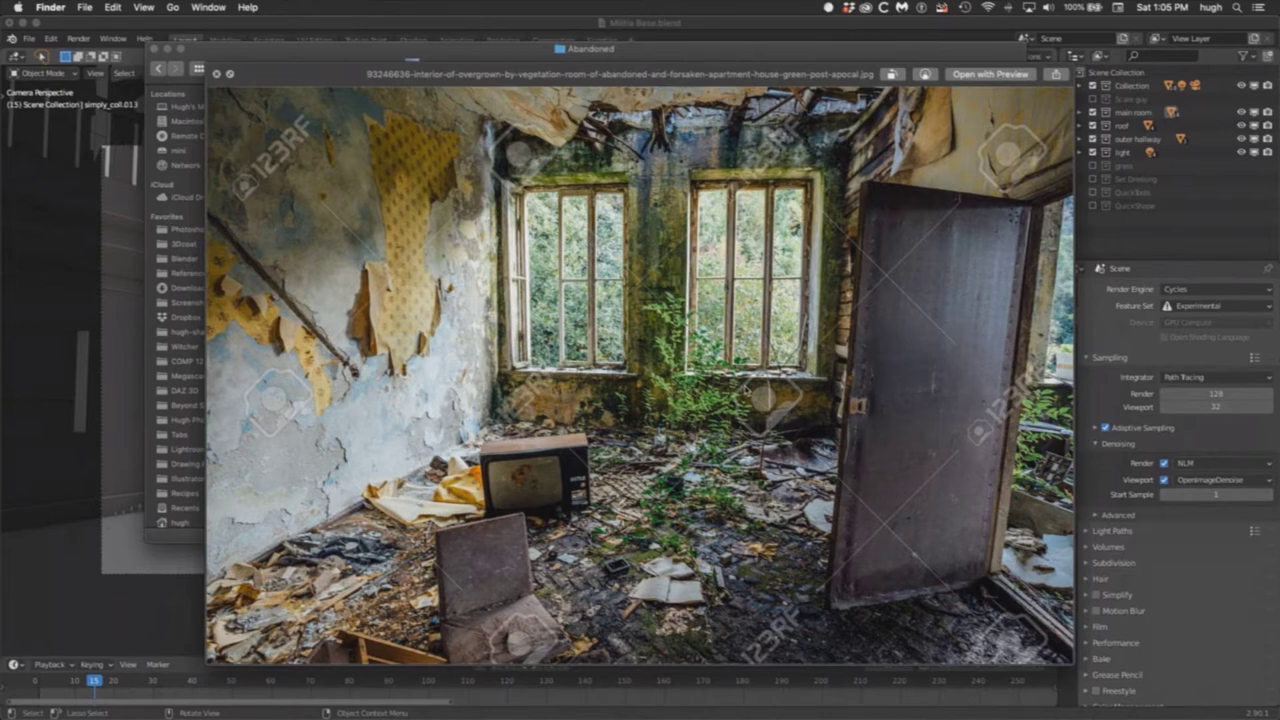
Step: View the building-old-building-abandoned-ruin, download.jpeg and images.jpeg references in the Abandoned folder
key("Down")
key("Down")
key("Up")
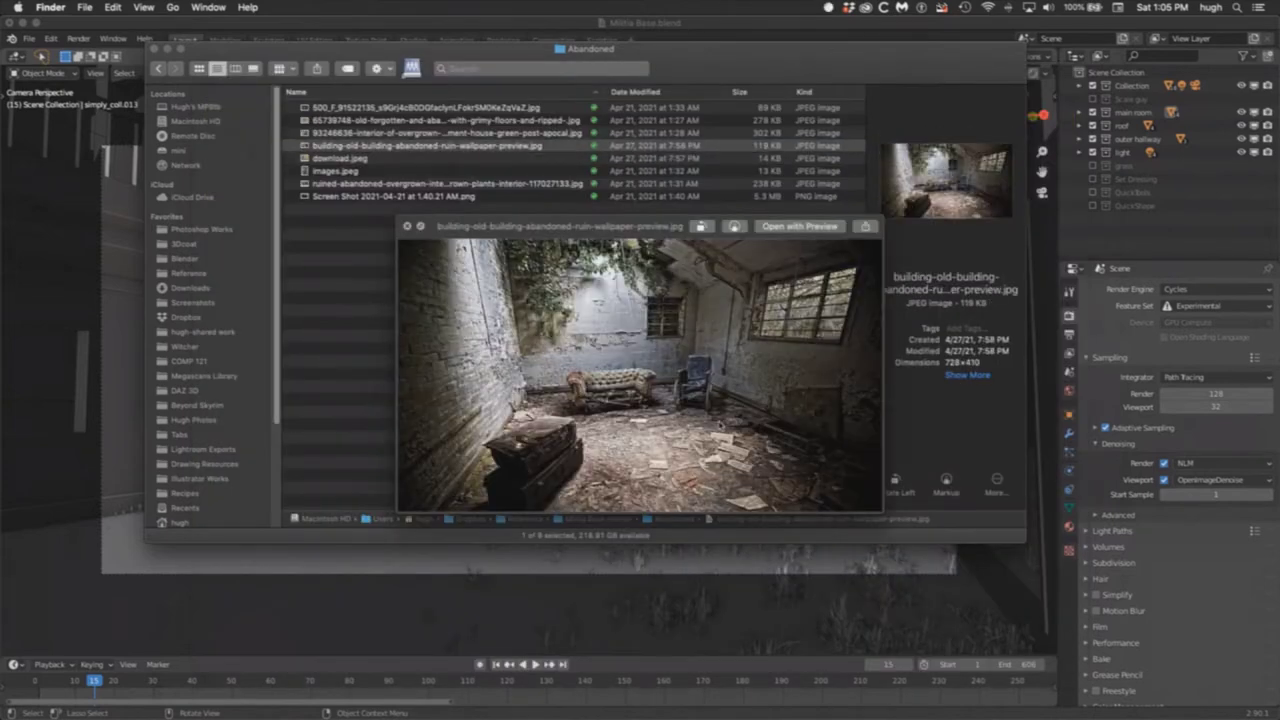
key("Down")
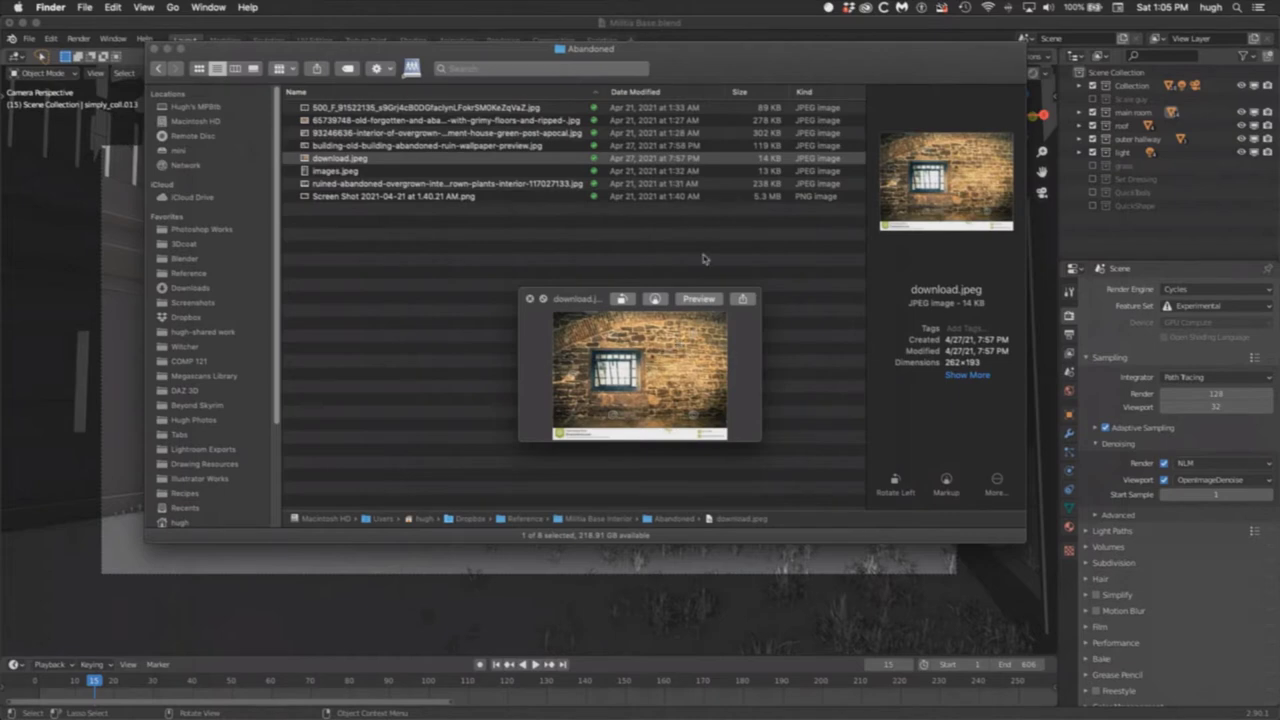
key("Down")
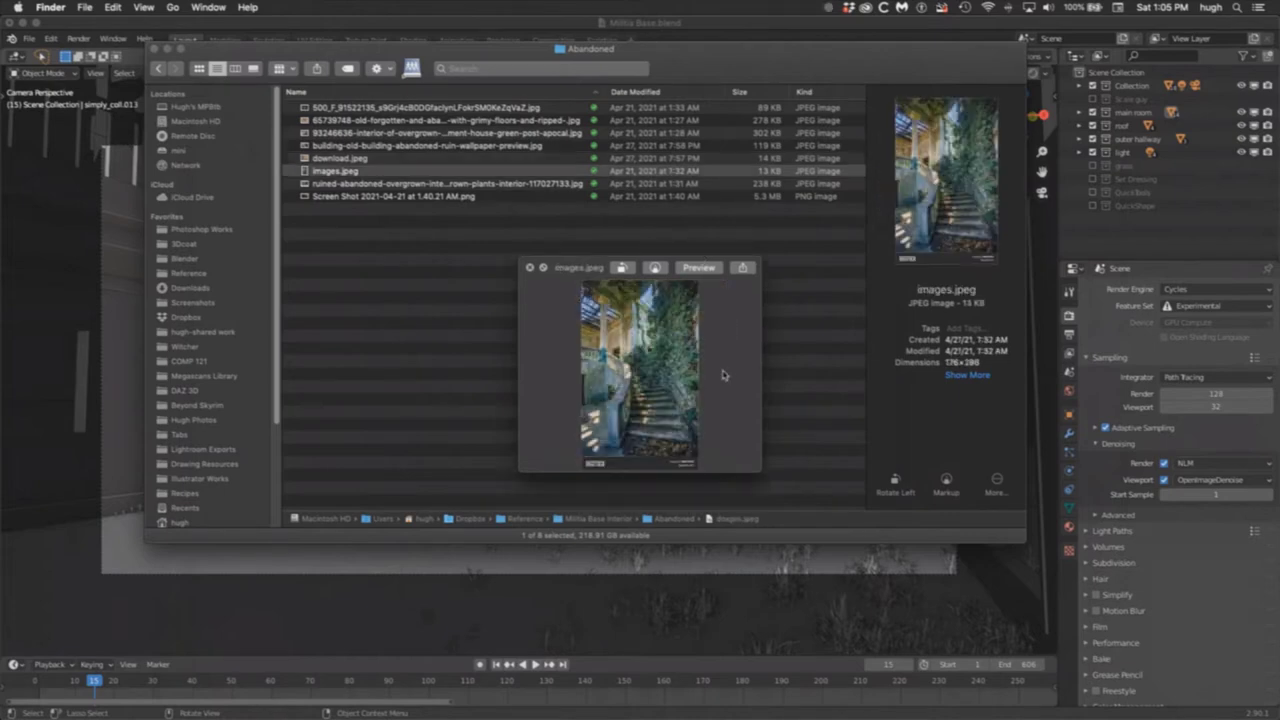
Step: Preview the ruined overgrown mansion reference, then open the Light folder and select its first image
key("Down")
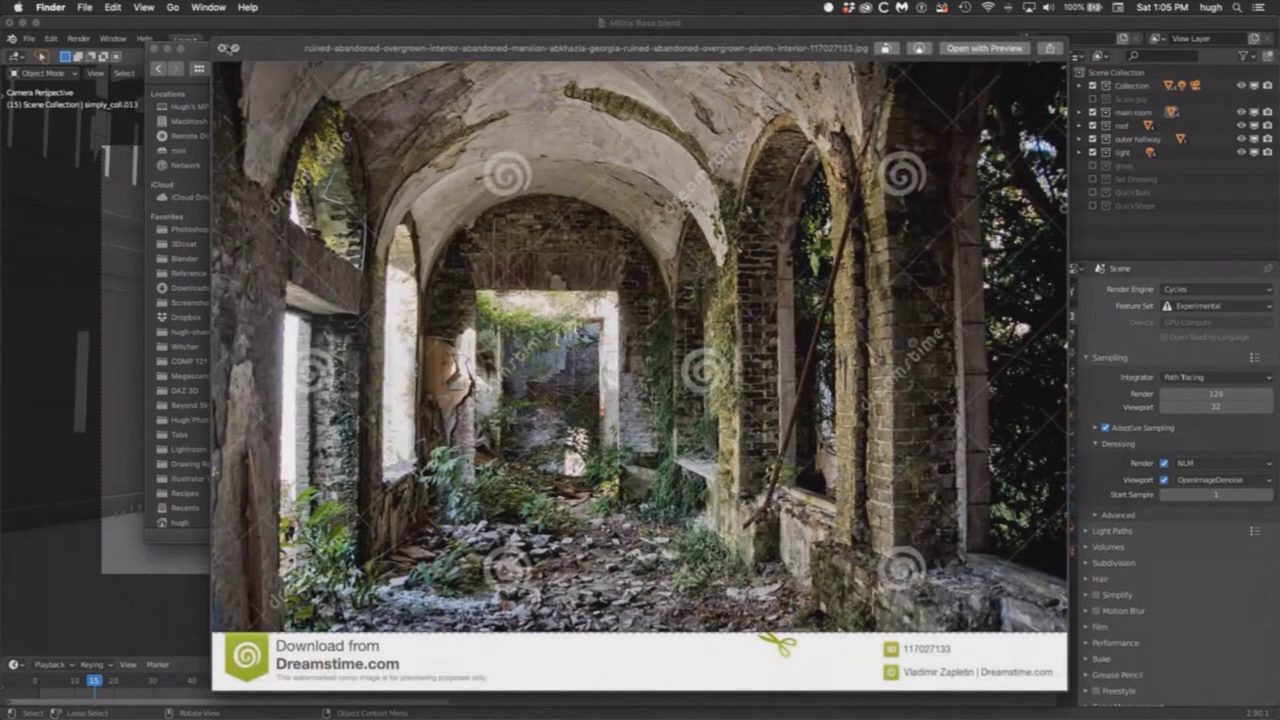
left_click(223, 48)
left_click(157, 68)
left_click(380, 129)
double_click(380, 129)
left_click(490, 107)
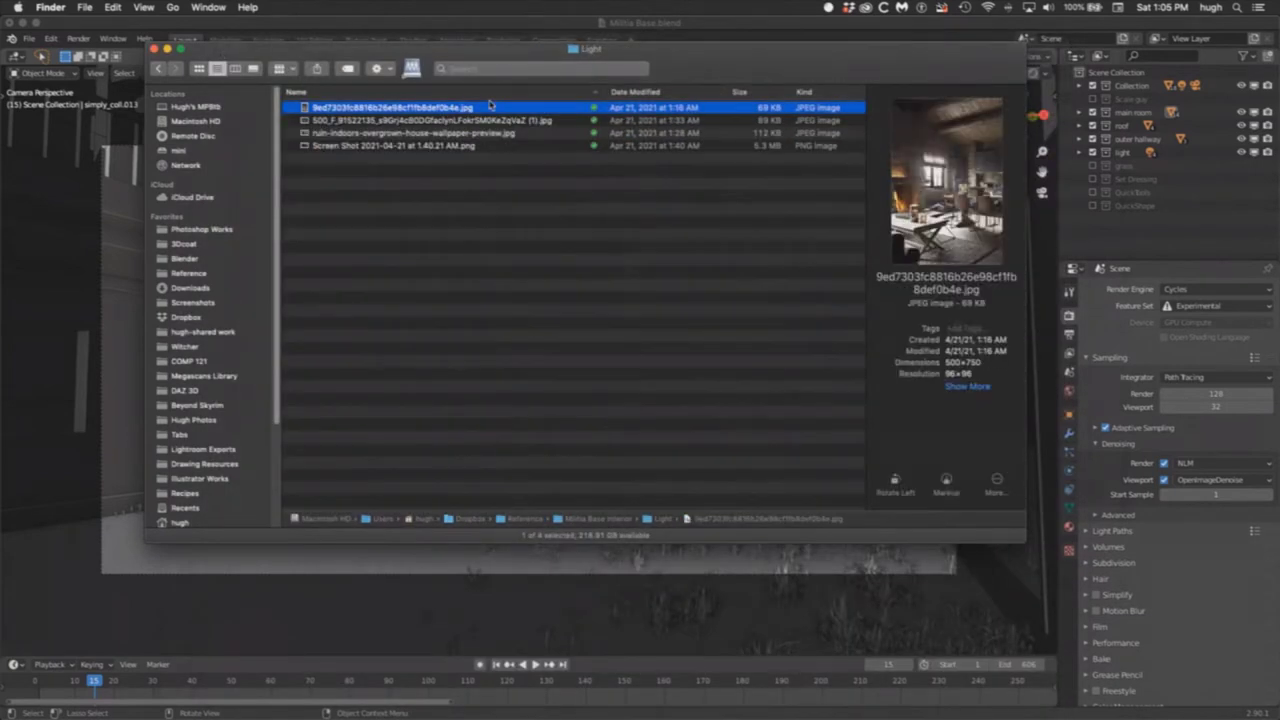
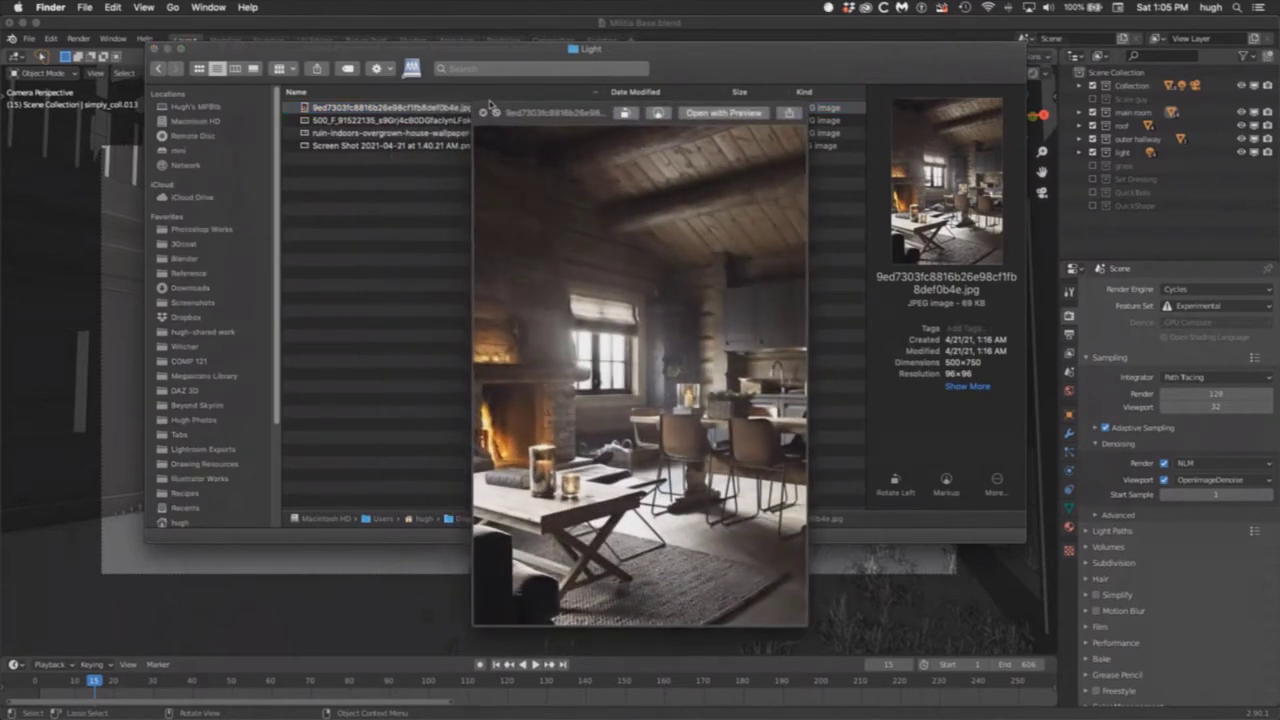
Step: View the overgrown corridor and ruin-indoors-overgrown-house-wallpaper-preview.jpg lighting references in the Light folder
key("Down")
key("Down")
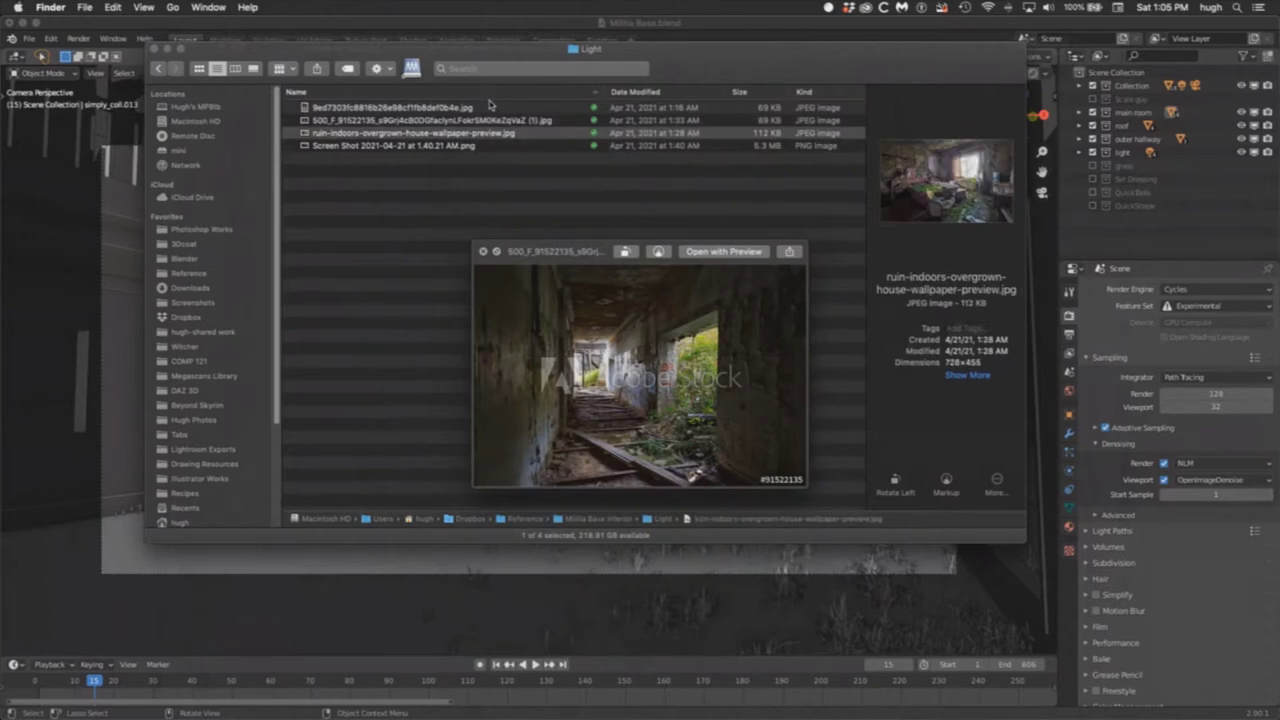
key("Down")
key("Up")
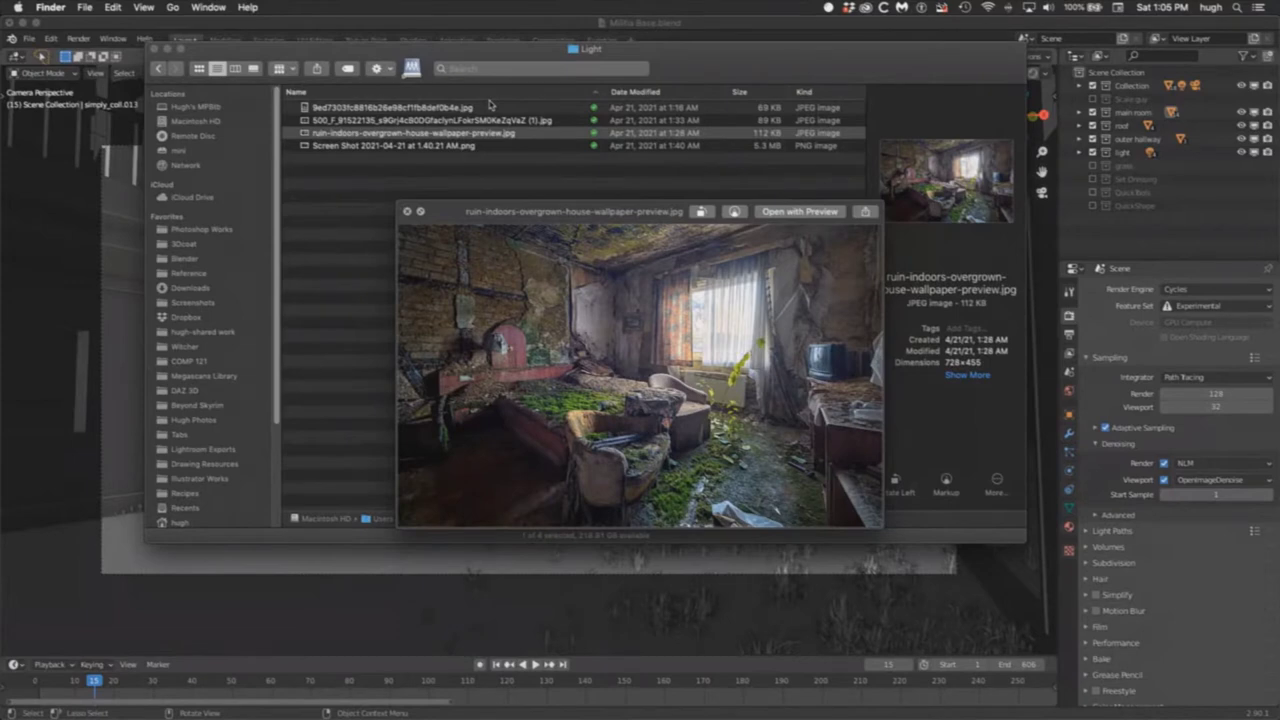
key("Up")
key("Down")
key("space")
Step: Open the Military folder from Militia Base Interior and preview its references, from the weapons cache image to WORLD_NEWS_AFGHANISTAN_7_BR.jpg
left_click(158, 68)
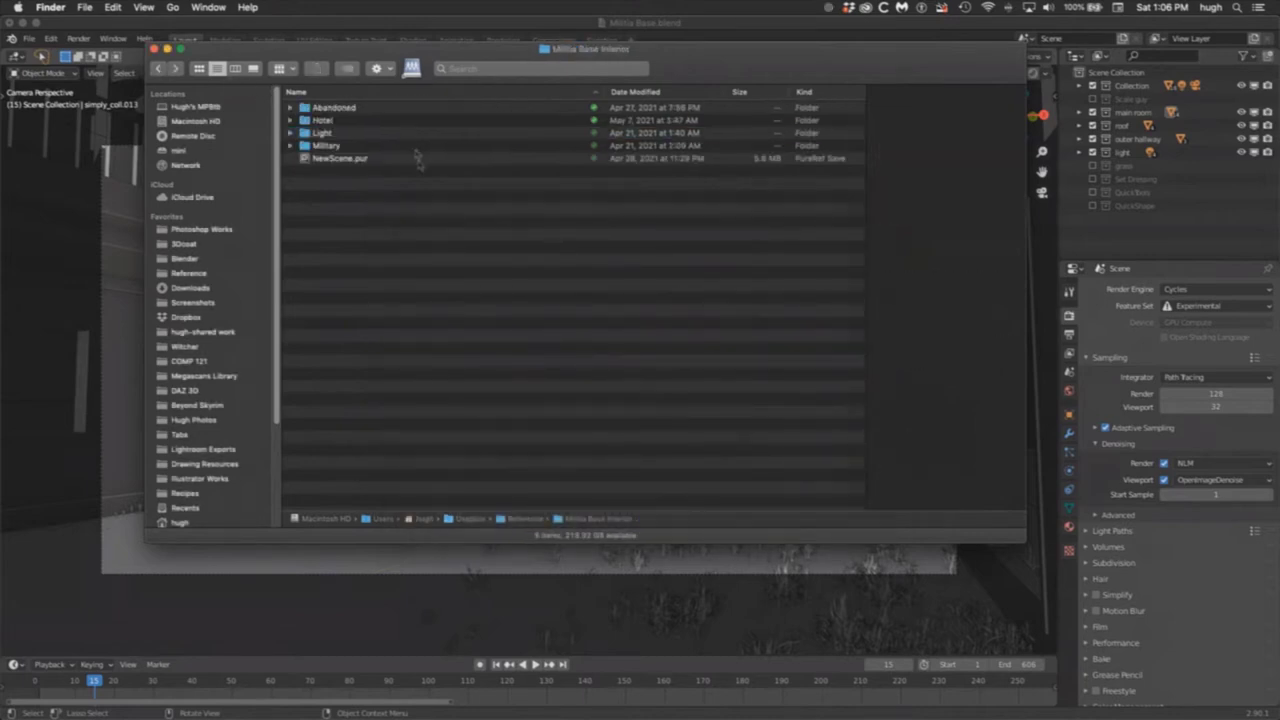
double_click(386, 146)
left_click(507, 110)
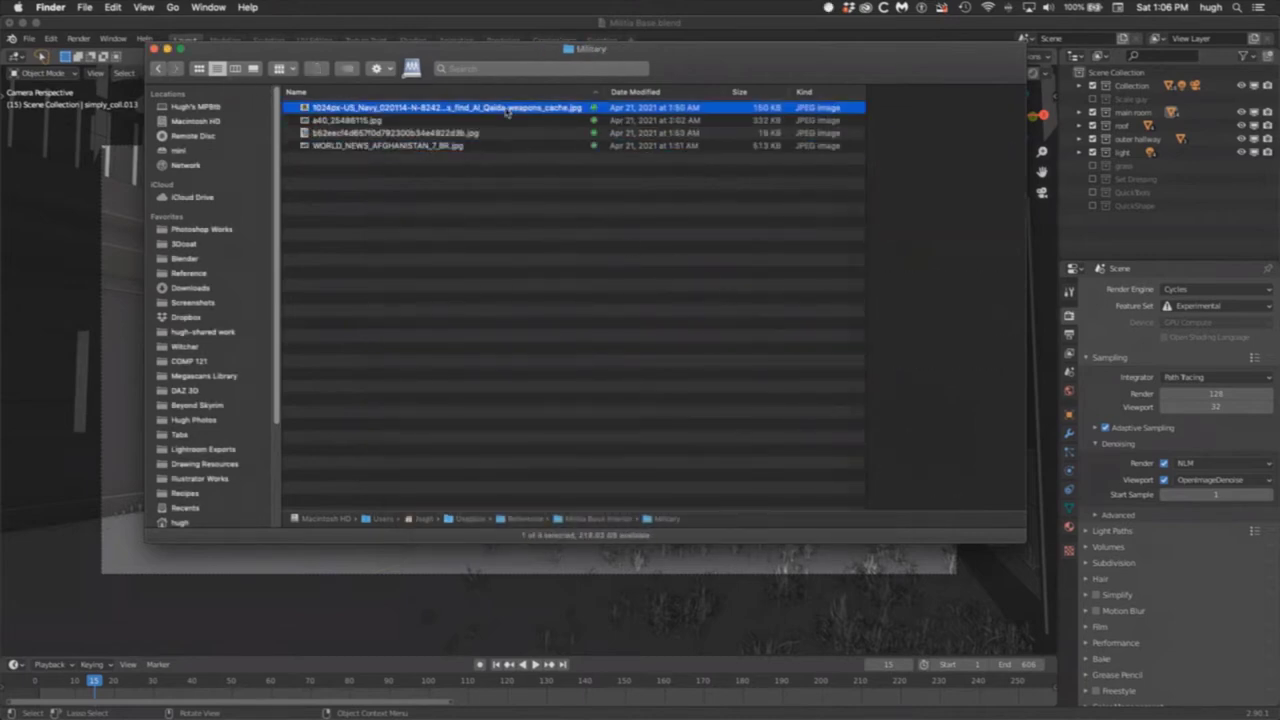
key("space")
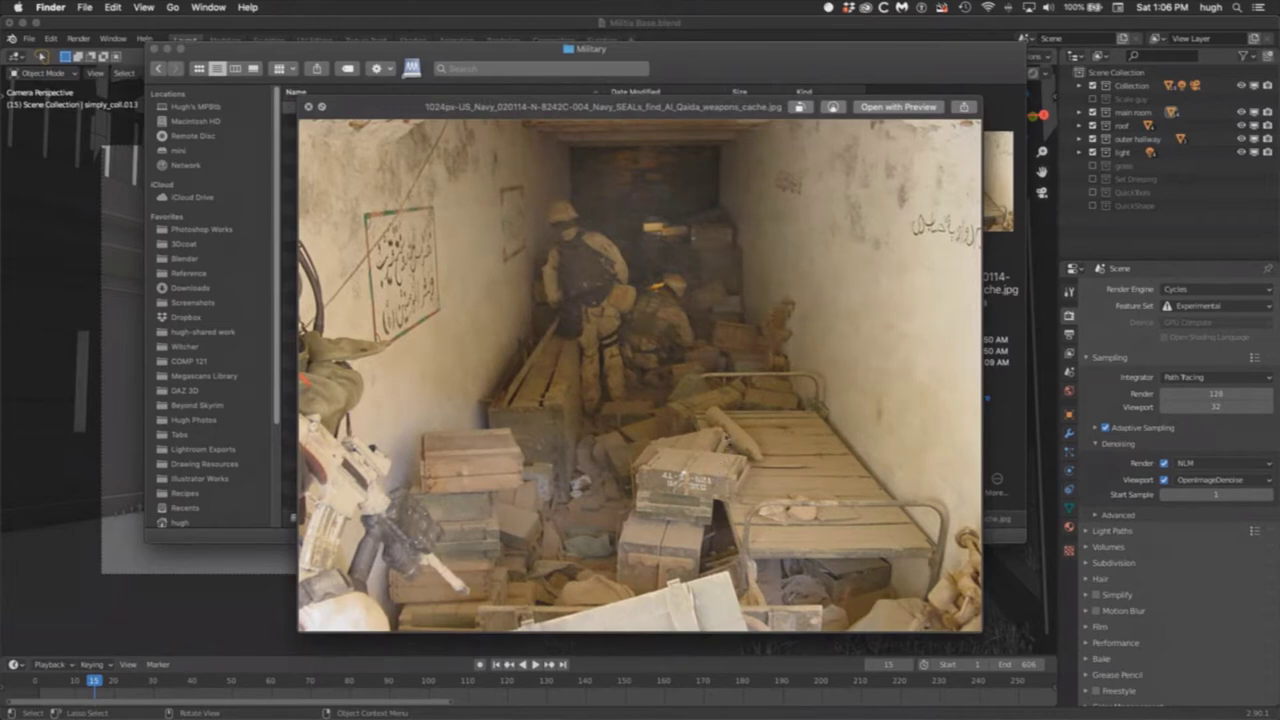
key("Down")
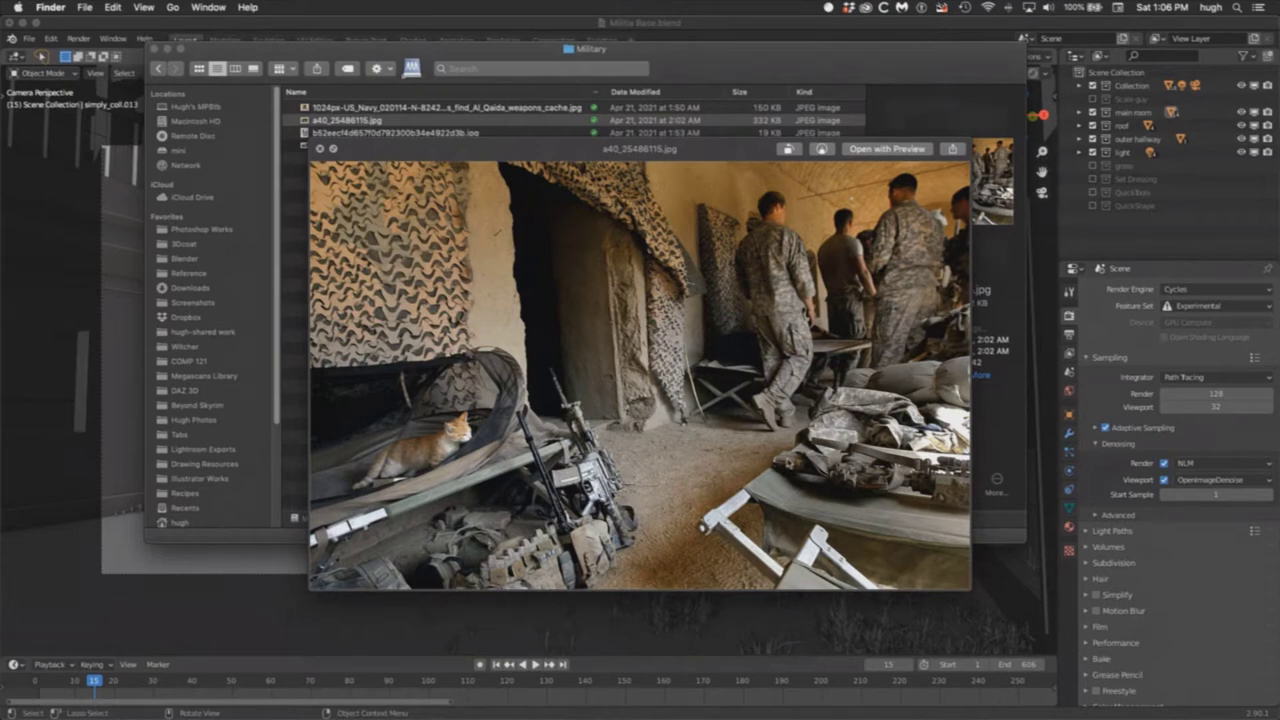
key("Down")
key("Down")
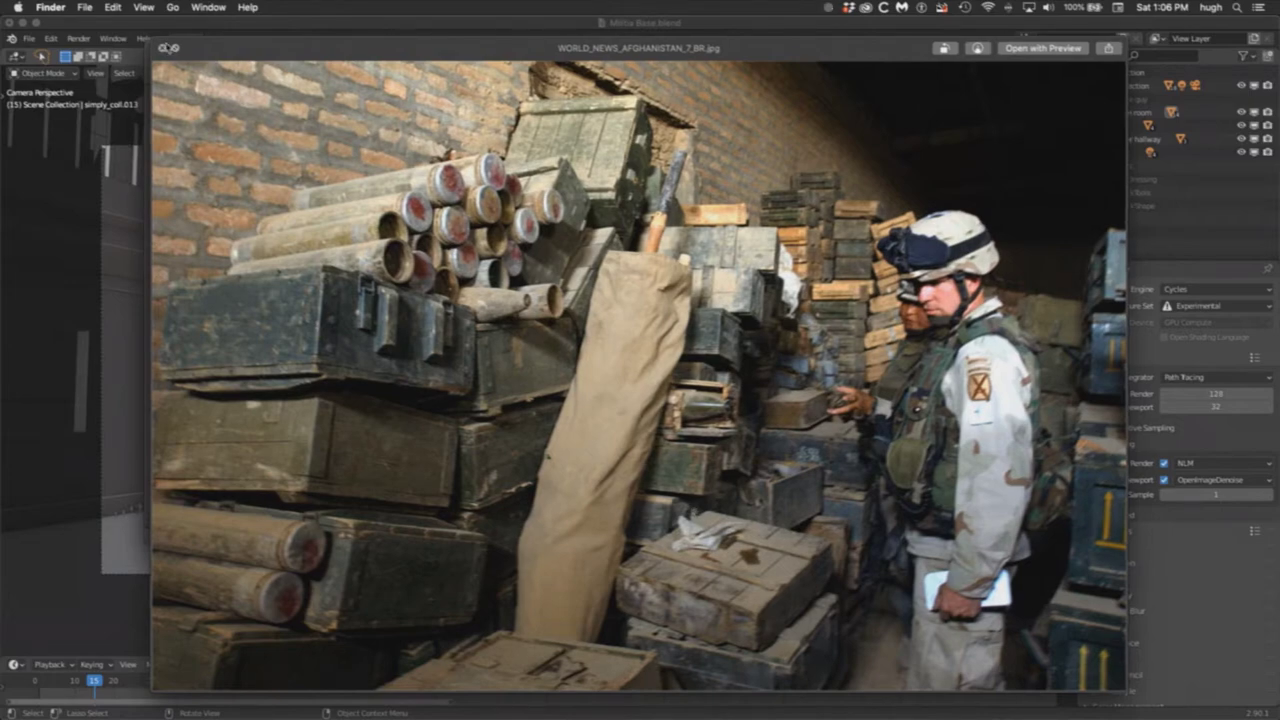
left_click(162, 48)
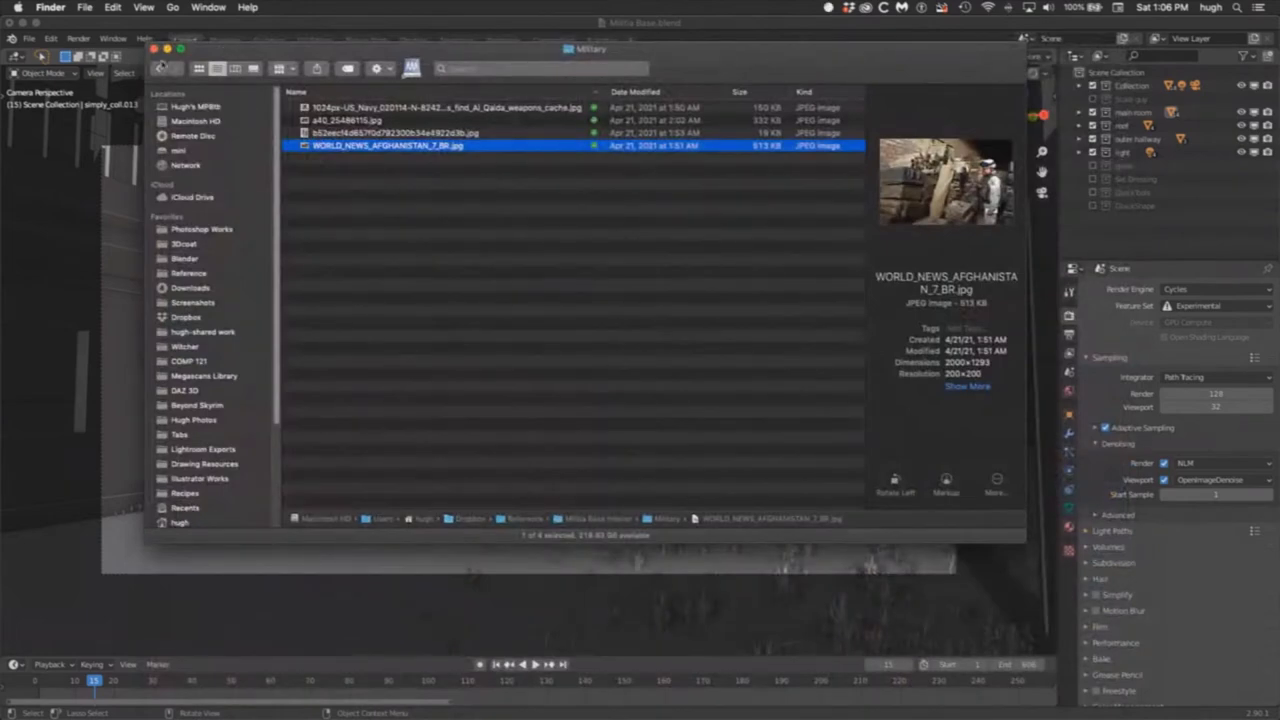
Step: Return to the Militia Base Interior folder, go over the Abandoned, Hotel, Military and Light folders, and close the file window
left_click(158, 68)
left_click(333, 108)
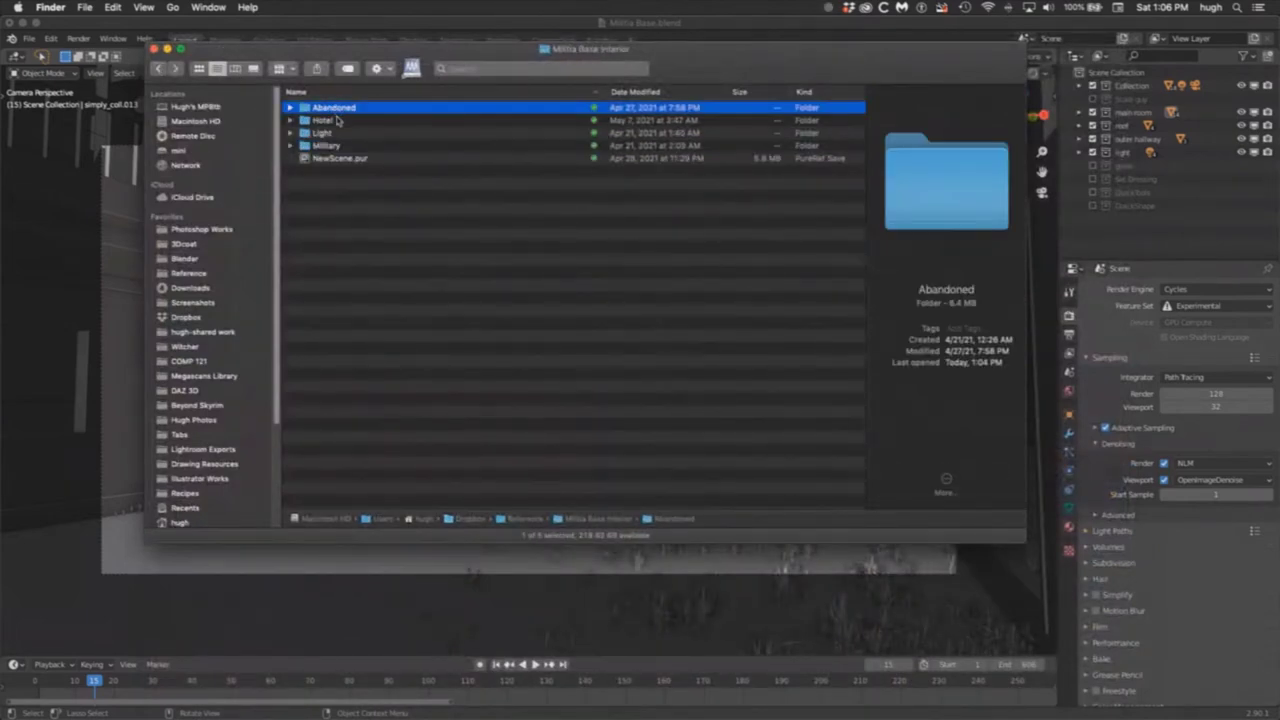
left_click(340, 120)
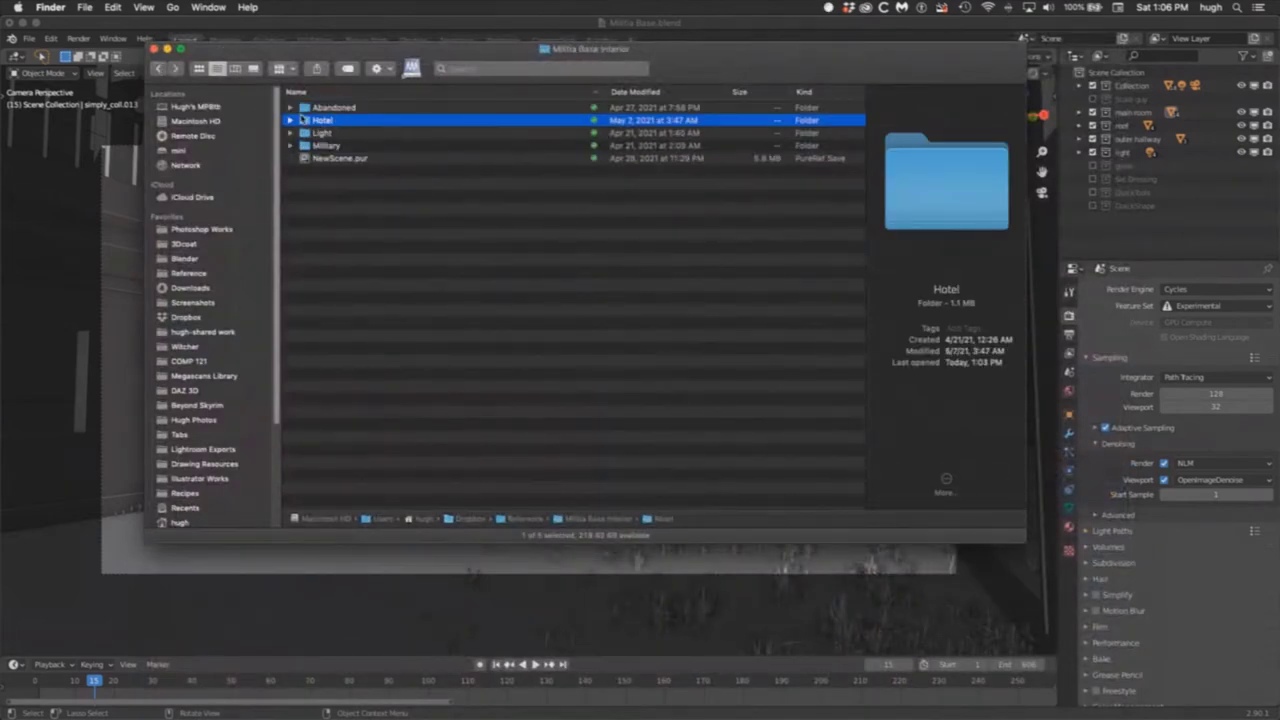
left_click(330, 108)
left_click(328, 146)
left_click(358, 133)
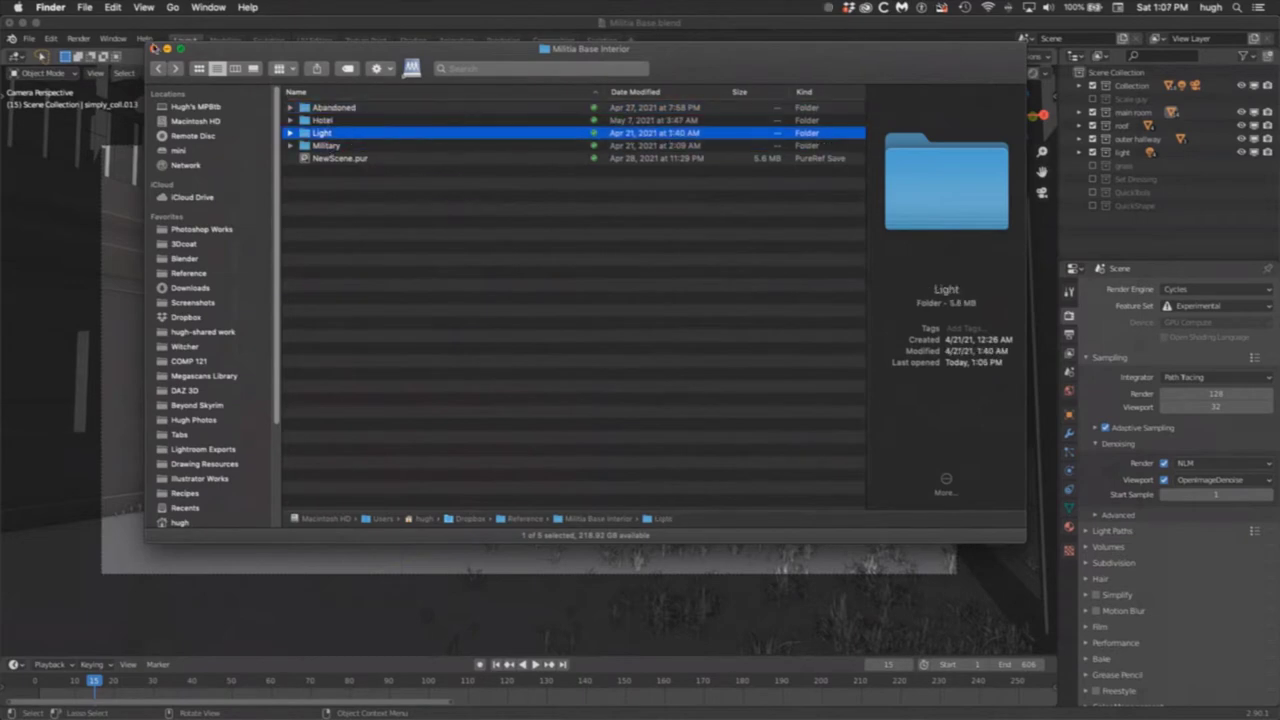
left_click(153, 48)
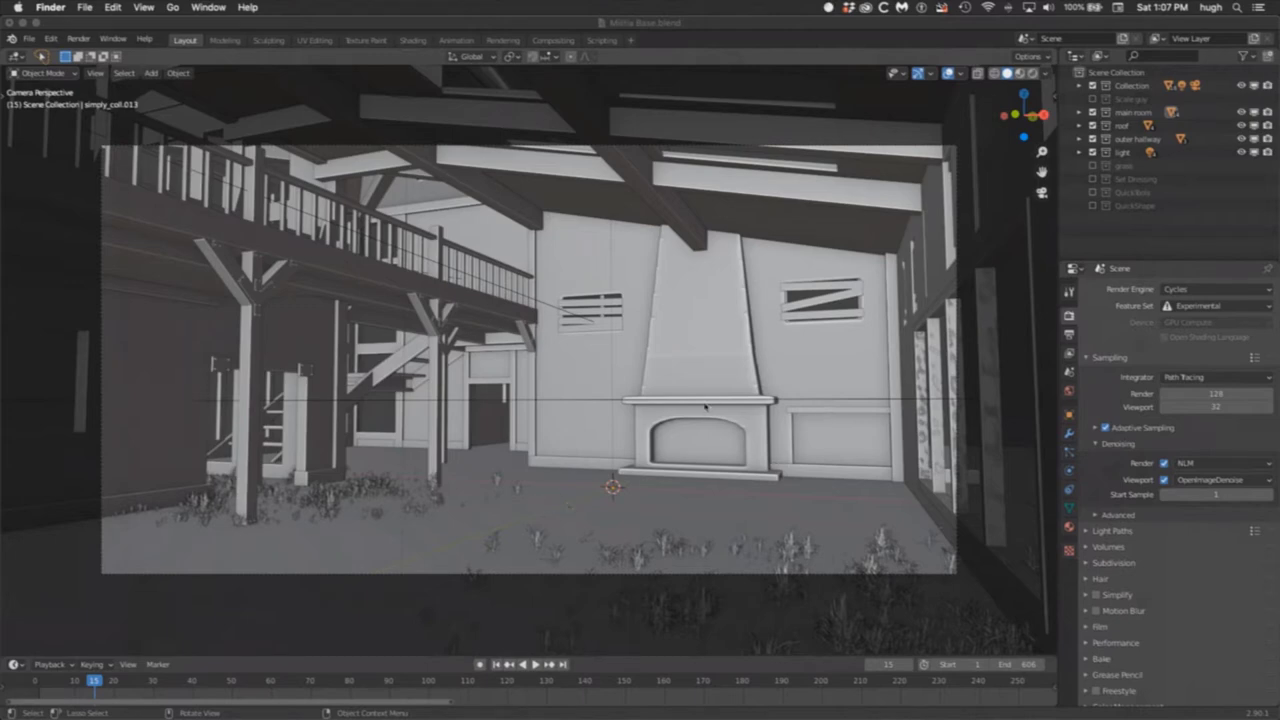
Step: Switch to Blender, enable the Scale guy collection and exclude the roof collection from the view layer
left_click(1099, 100)
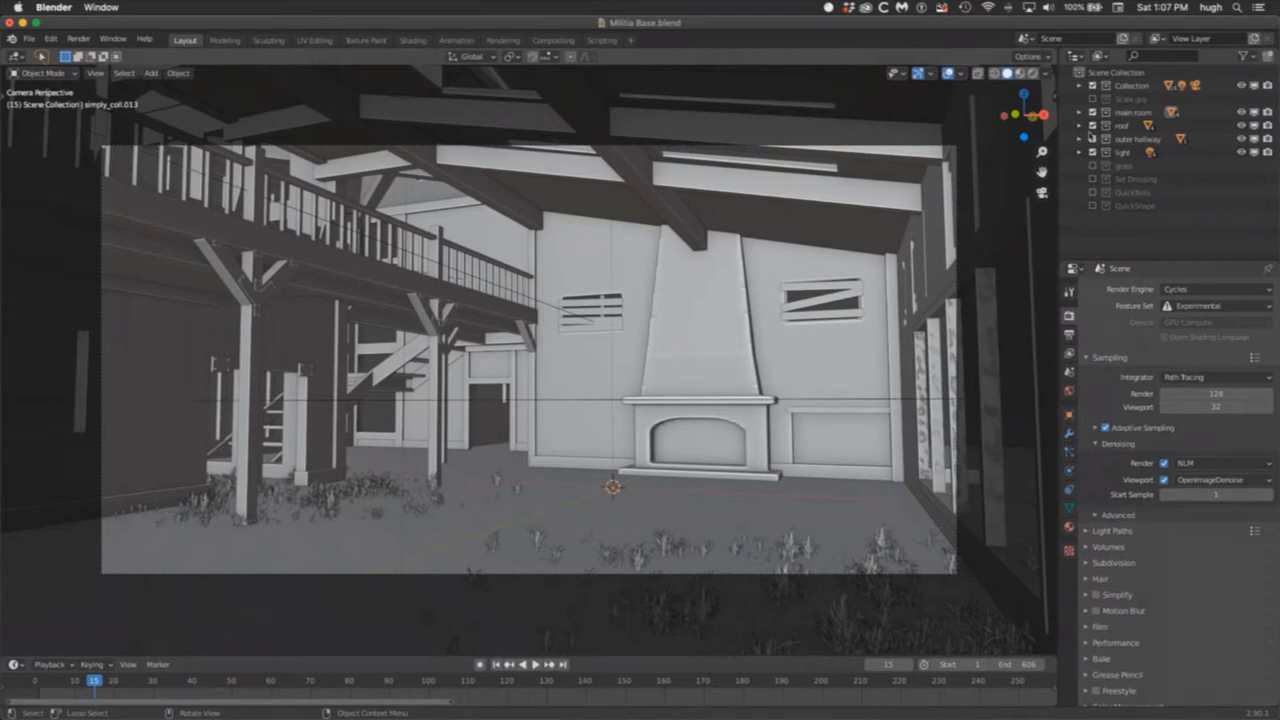
left_click(1092, 99)
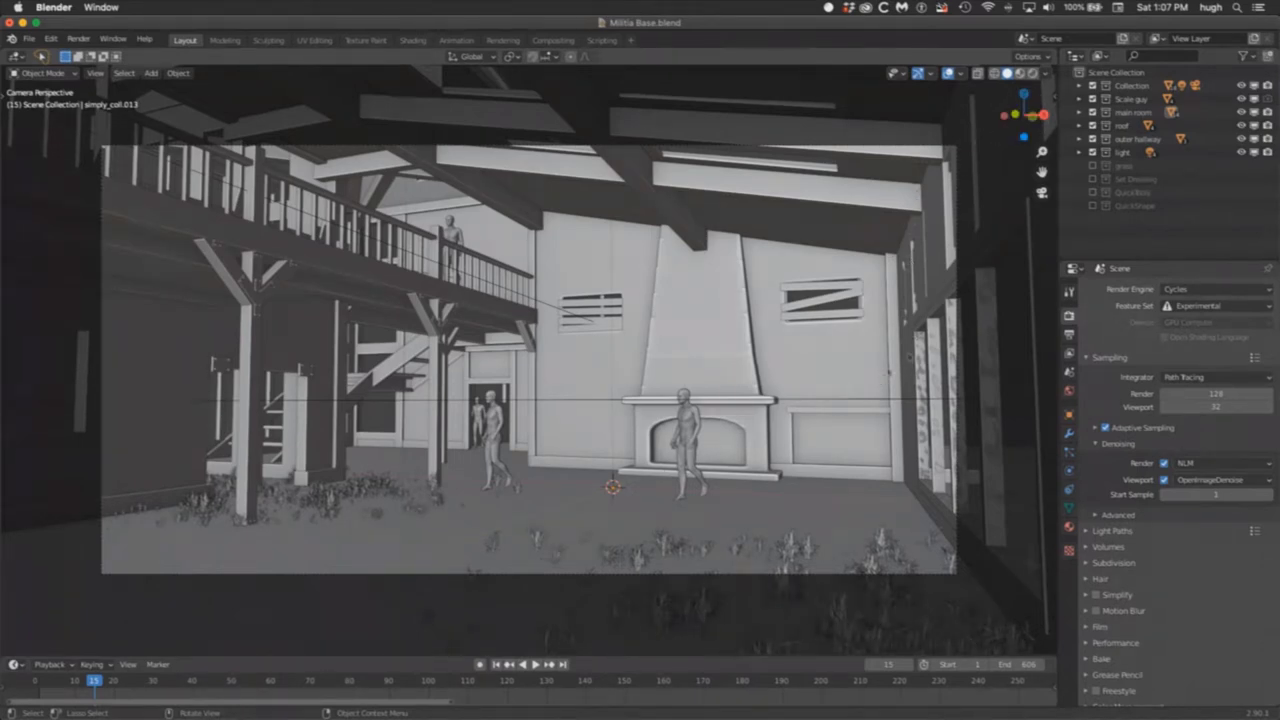
left_click(1105, 126)
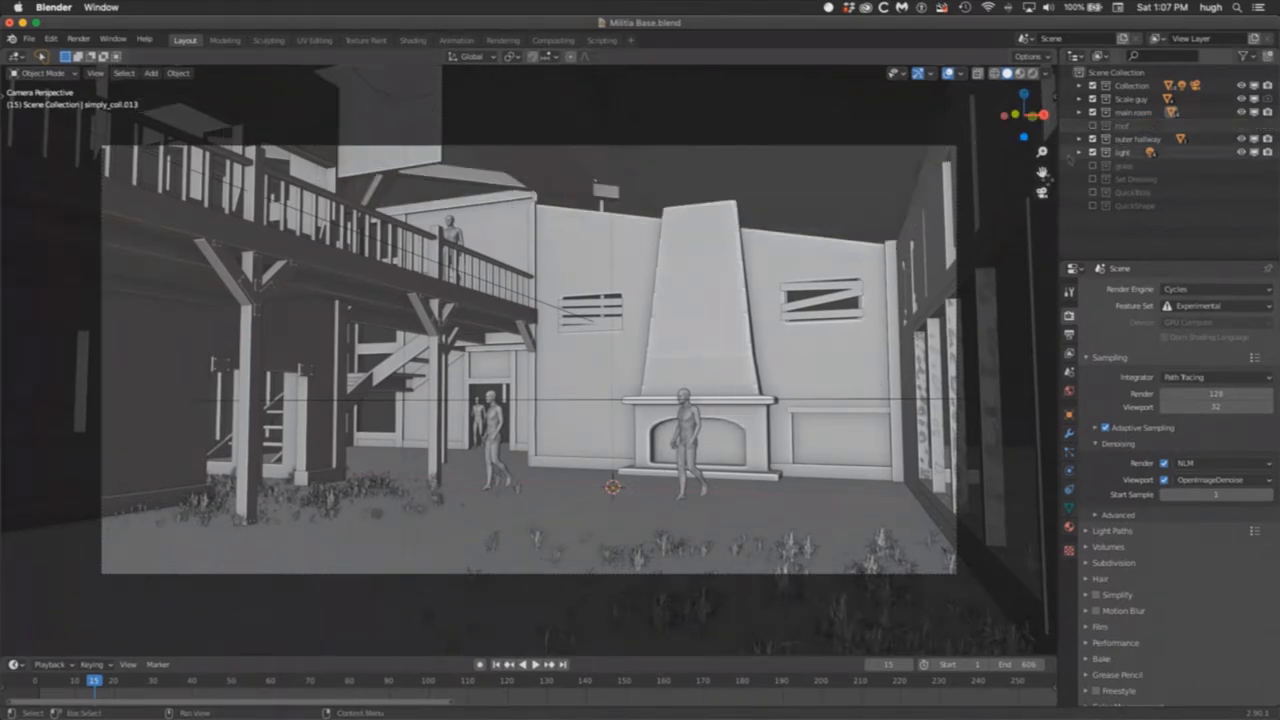
Step: Examine the roofless building's layout from outside and above, comparing it with the camera view
middle_click_drag(700, 360, 828, 360)
scroll(828, 360, "down", 12)
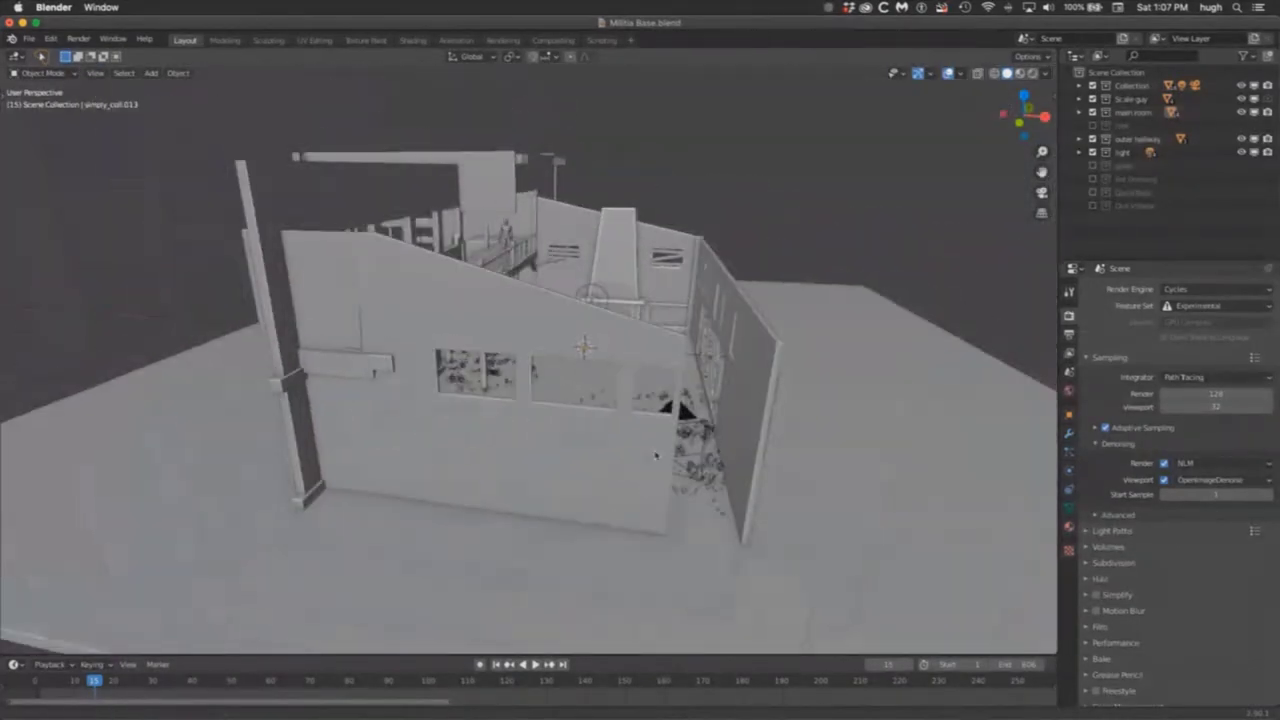
middle_click_drag(656, 456, 800, 376)
scroll(789, 380, "up", 3)
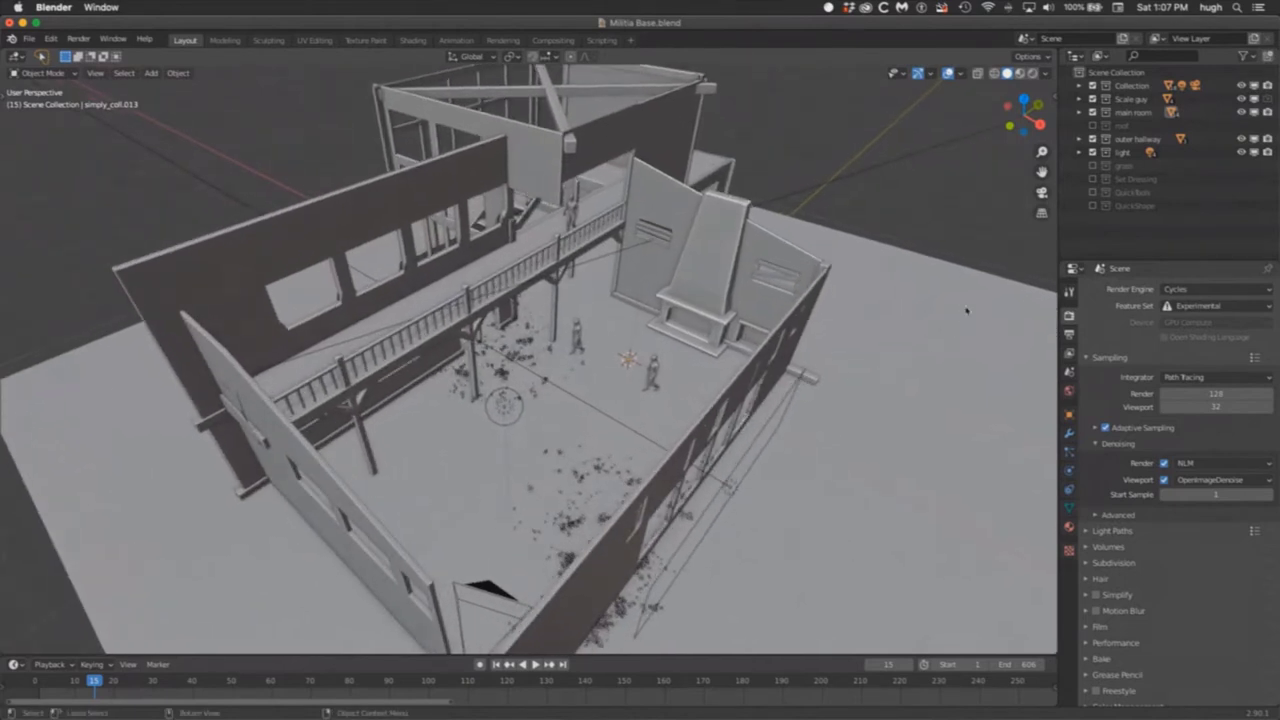
left_click(1042, 192)
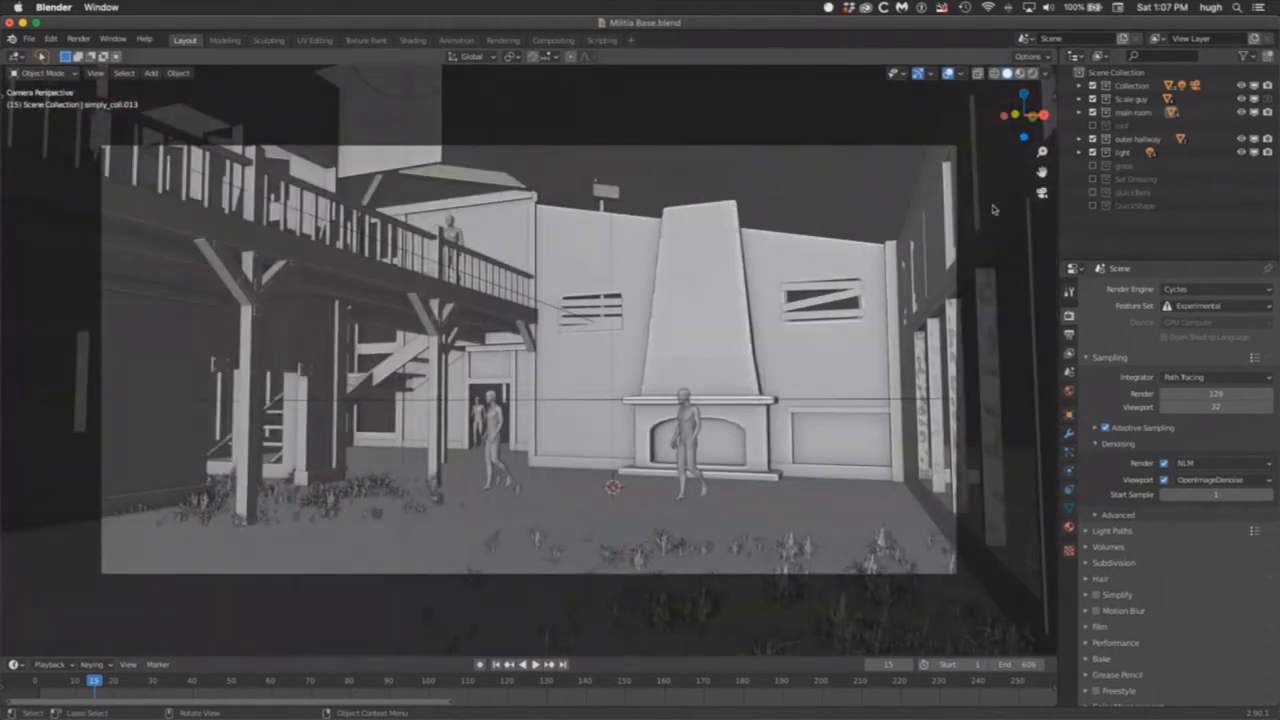
left_click(1042, 192)
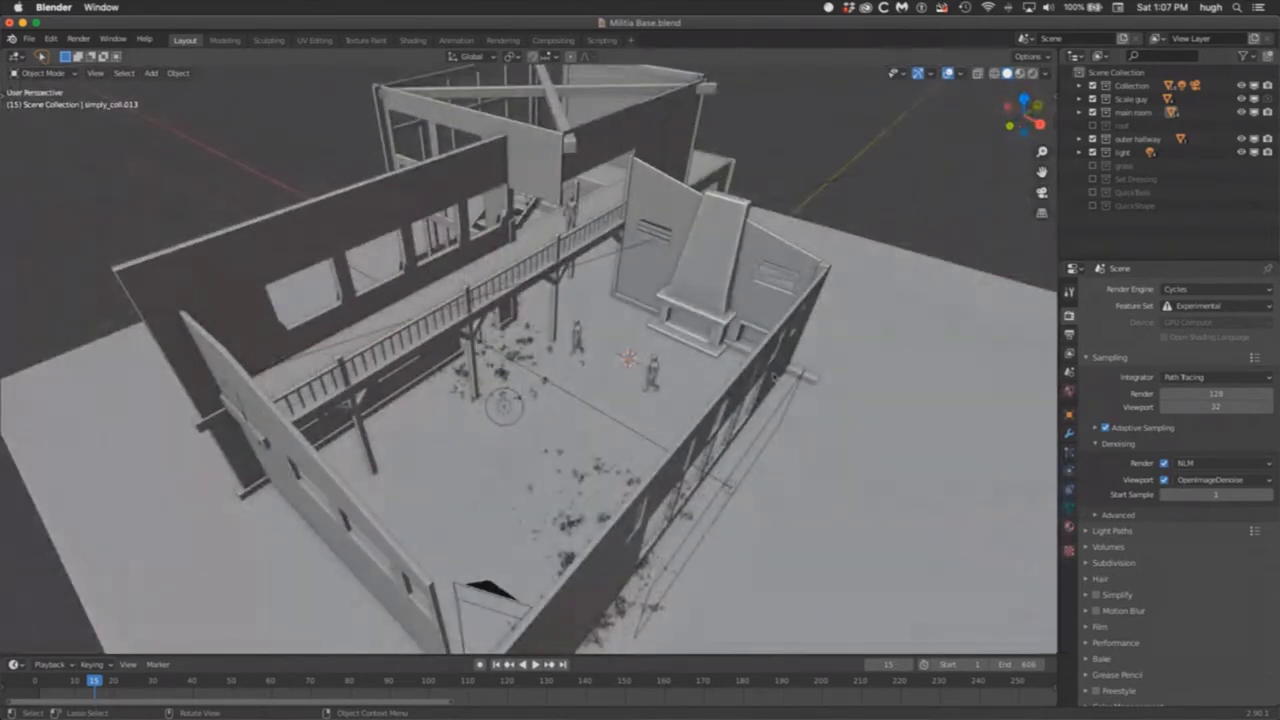
middle_click_drag(712, 416, 660, 408)
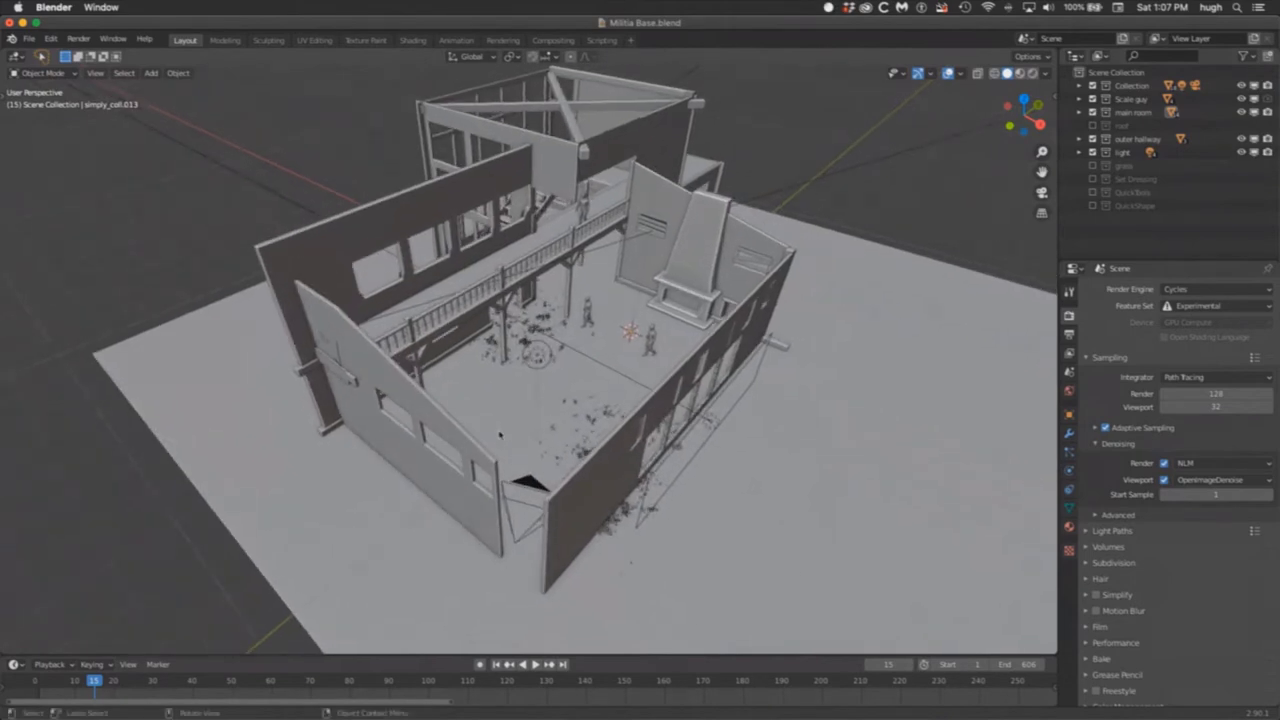
middle_click_drag(673, 371, 656, 395)
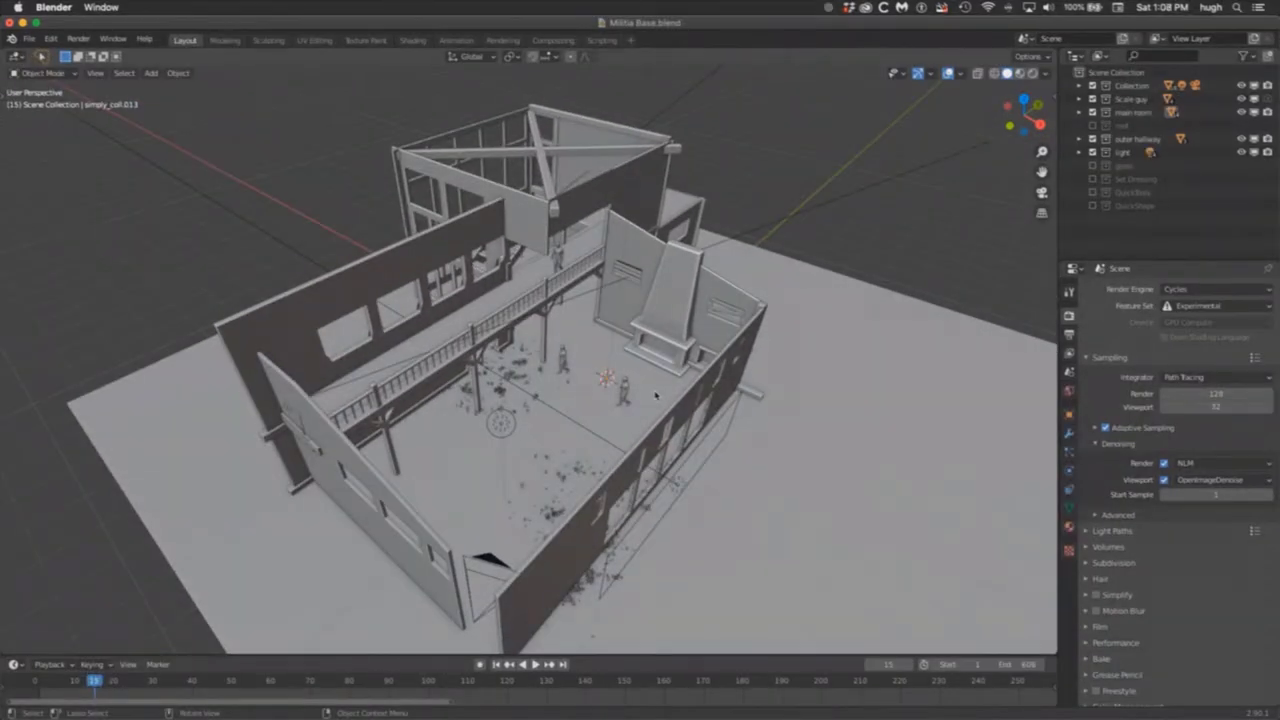
scroll(810, 325, "up", 4)
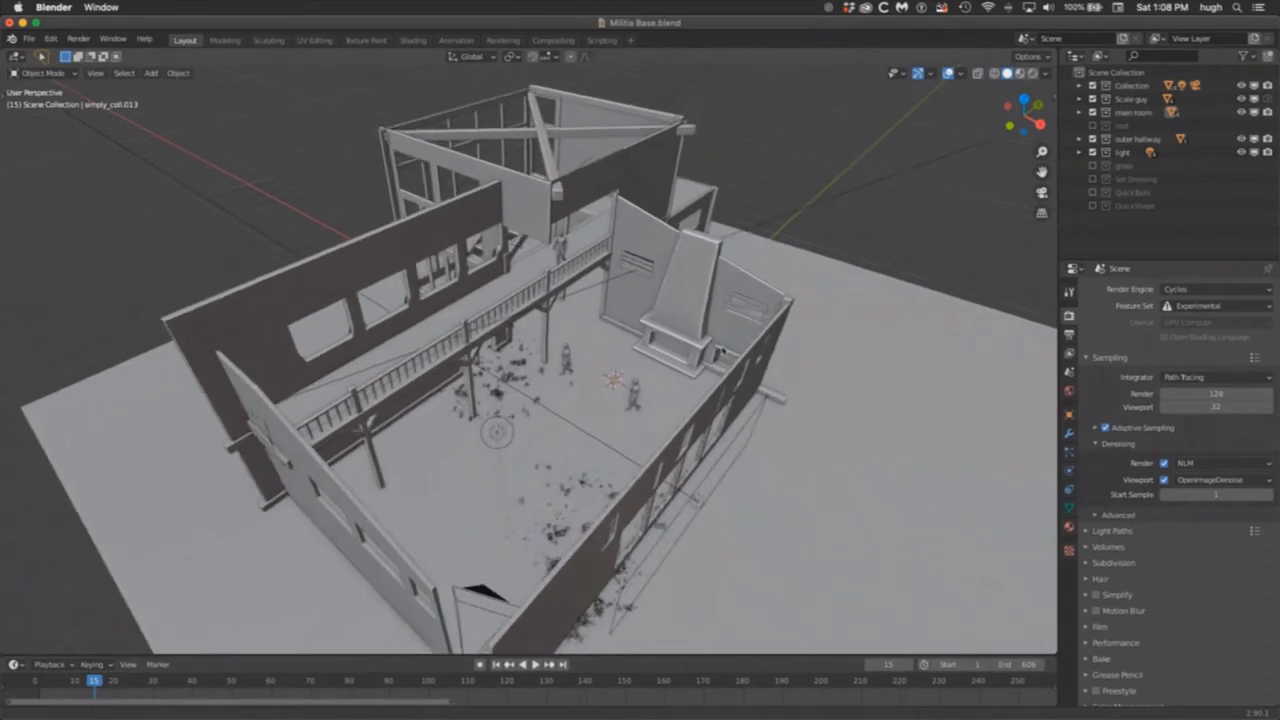
middle_click_drag(810, 325, 755, 340)
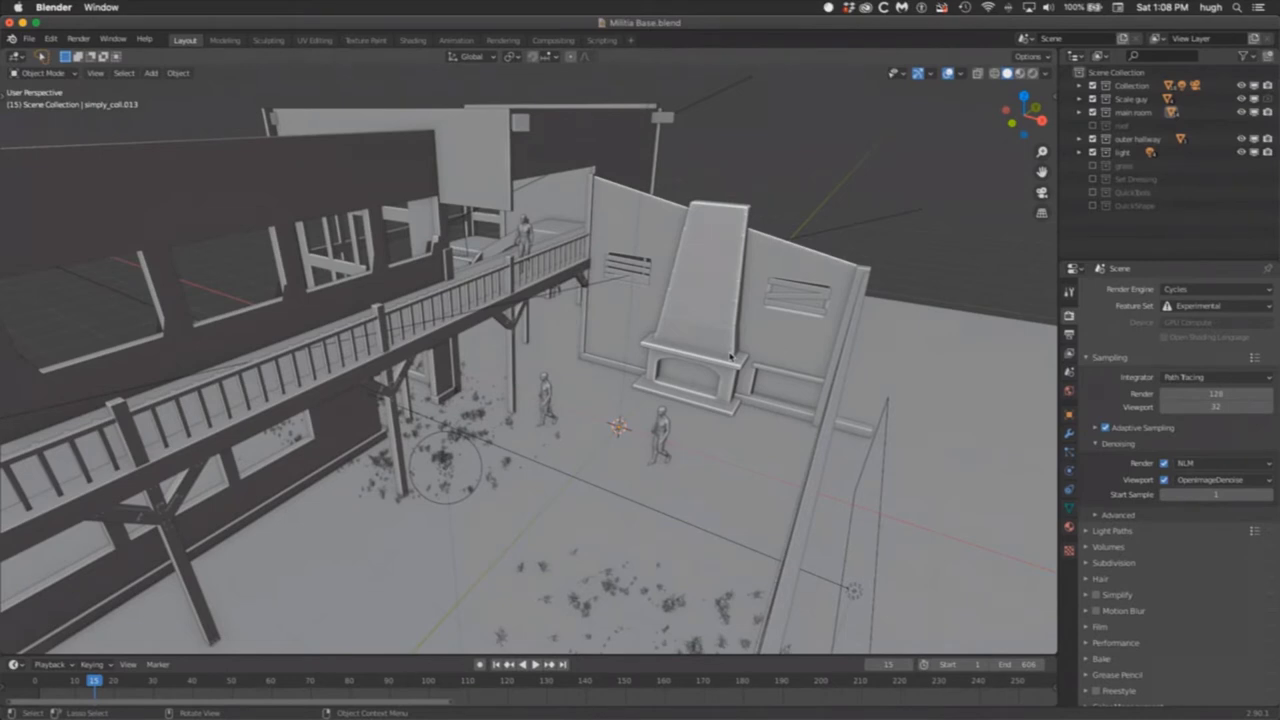
Step: Select the side wall with the tall windows and examine the main room from inside
middle_click_drag(731, 355, 662, 384)
left_click(836, 382)
left_click(837, 380)
middle_click_drag(595, 268, 650, 272)
scroll(650, 272, "up", 4)
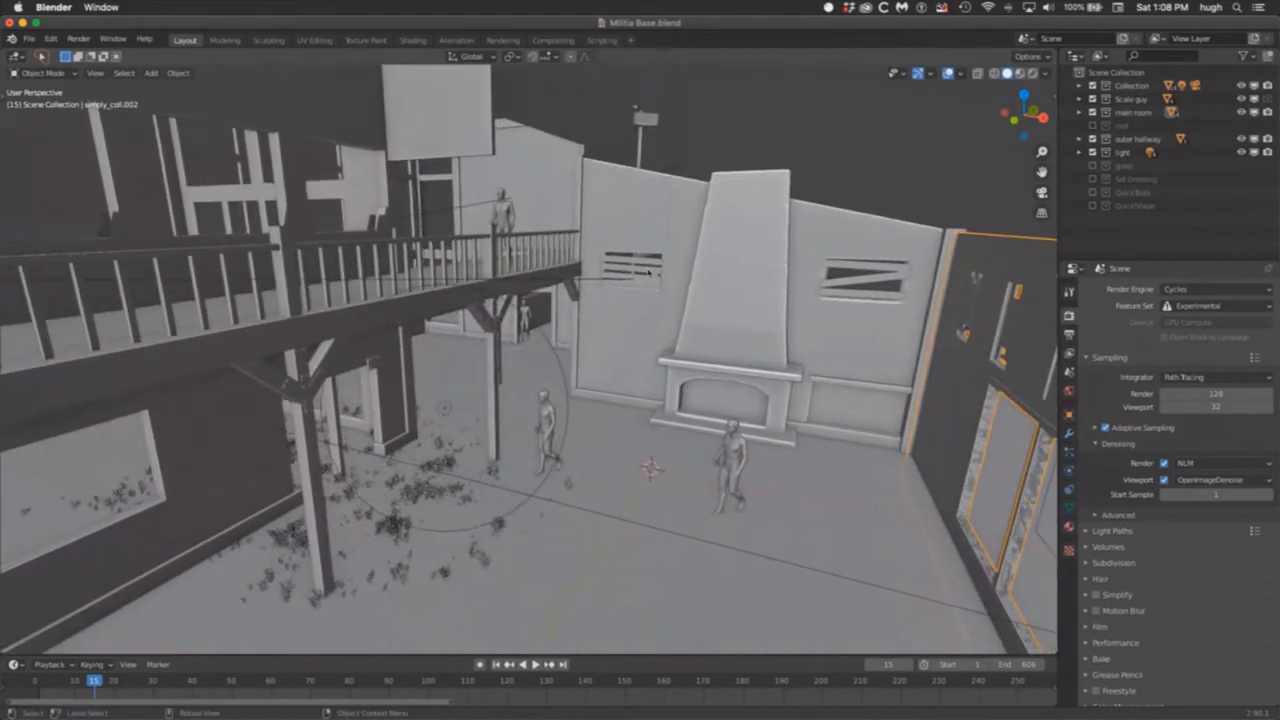
middle_click_drag(666, 491, 448, 370)
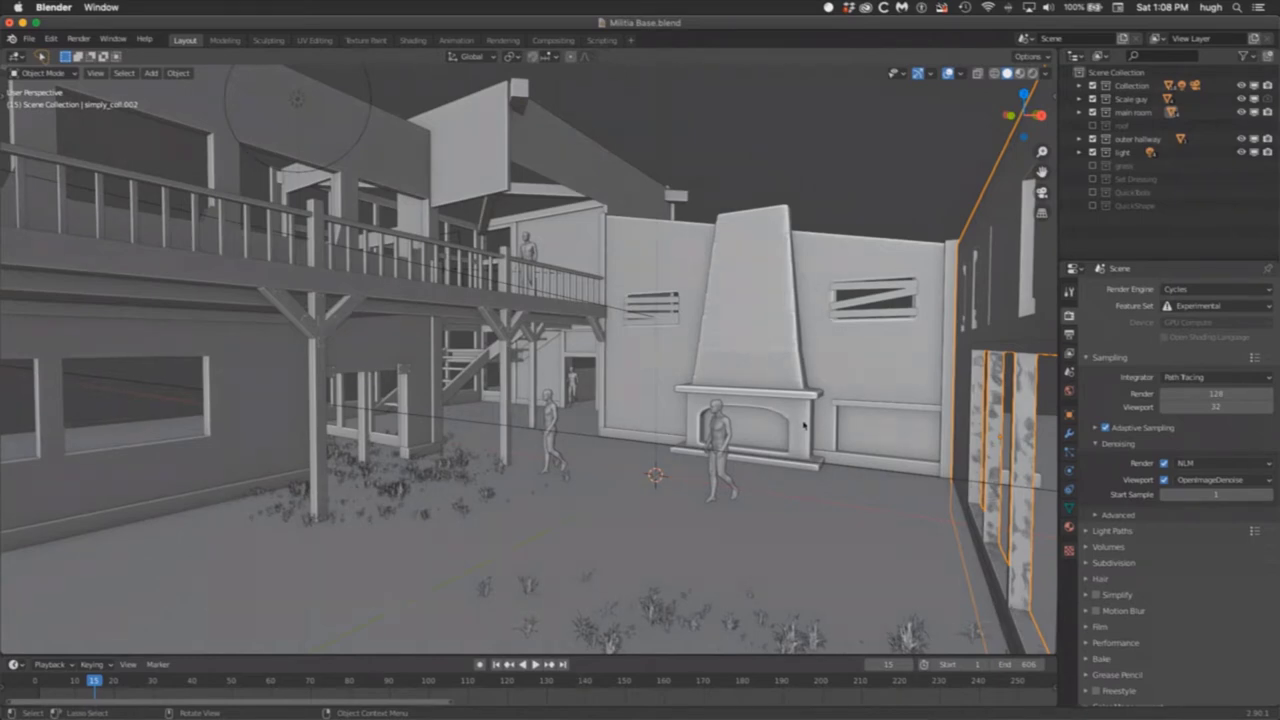
key("shift+grave")
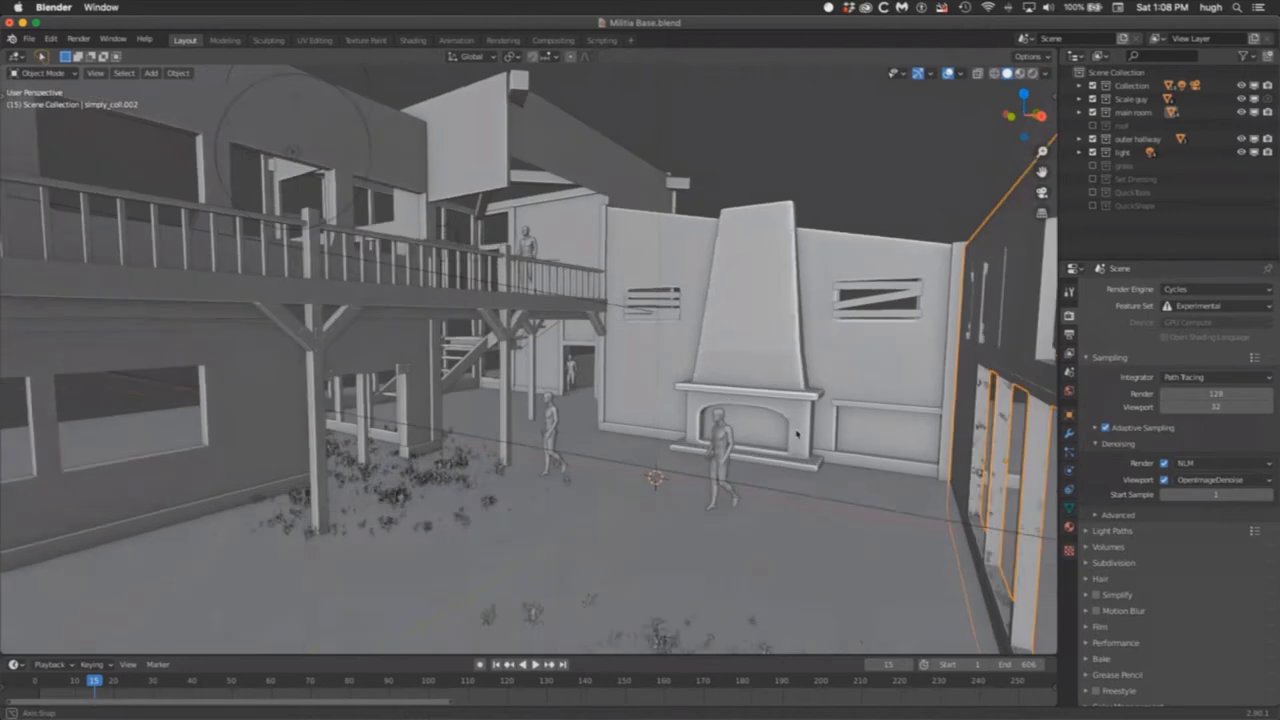
left_click(800, 436)
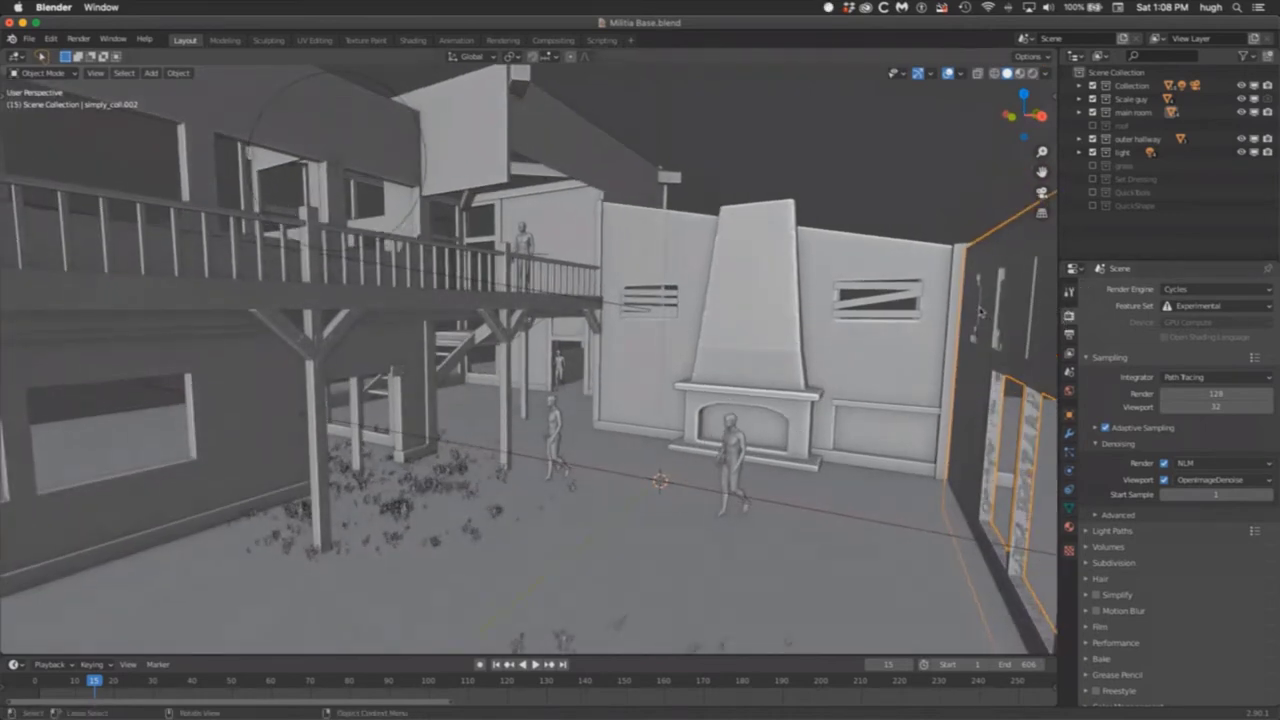
Step: Select the wall behind the fireplace and switch the viewport to Rendered shading
left_click(876, 374)
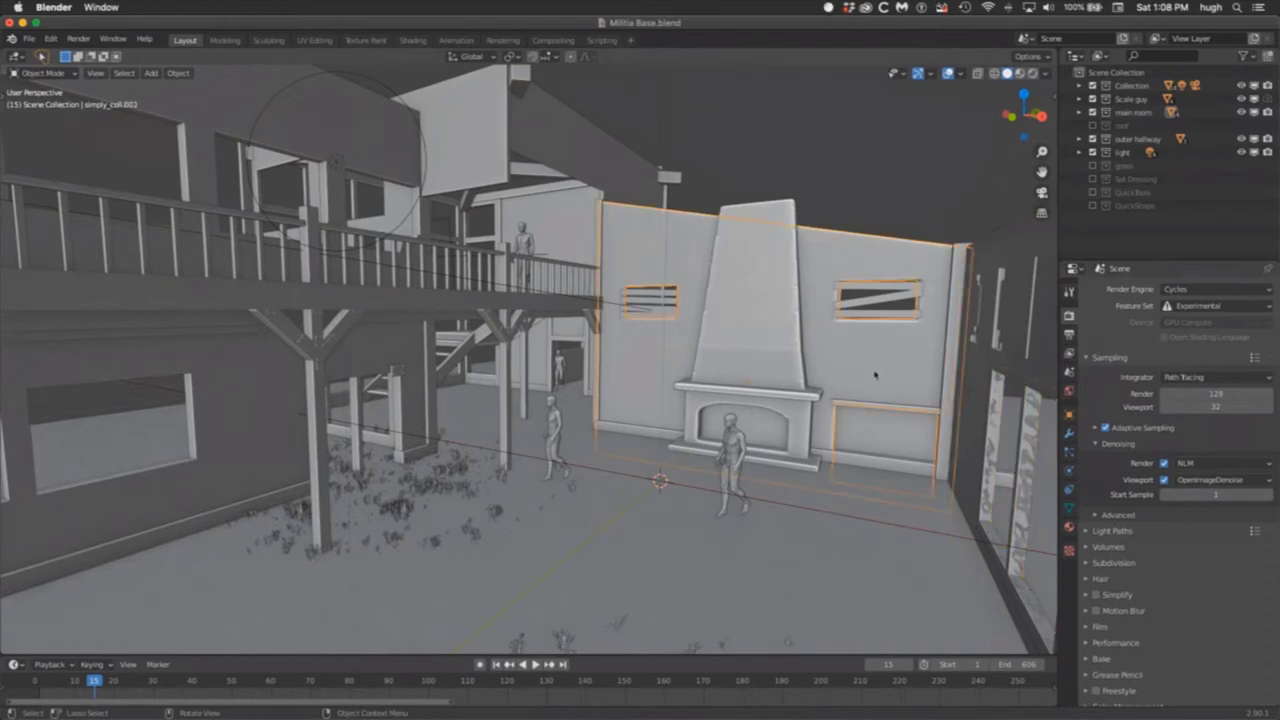
middle_click_drag(876, 374, 947, 376)
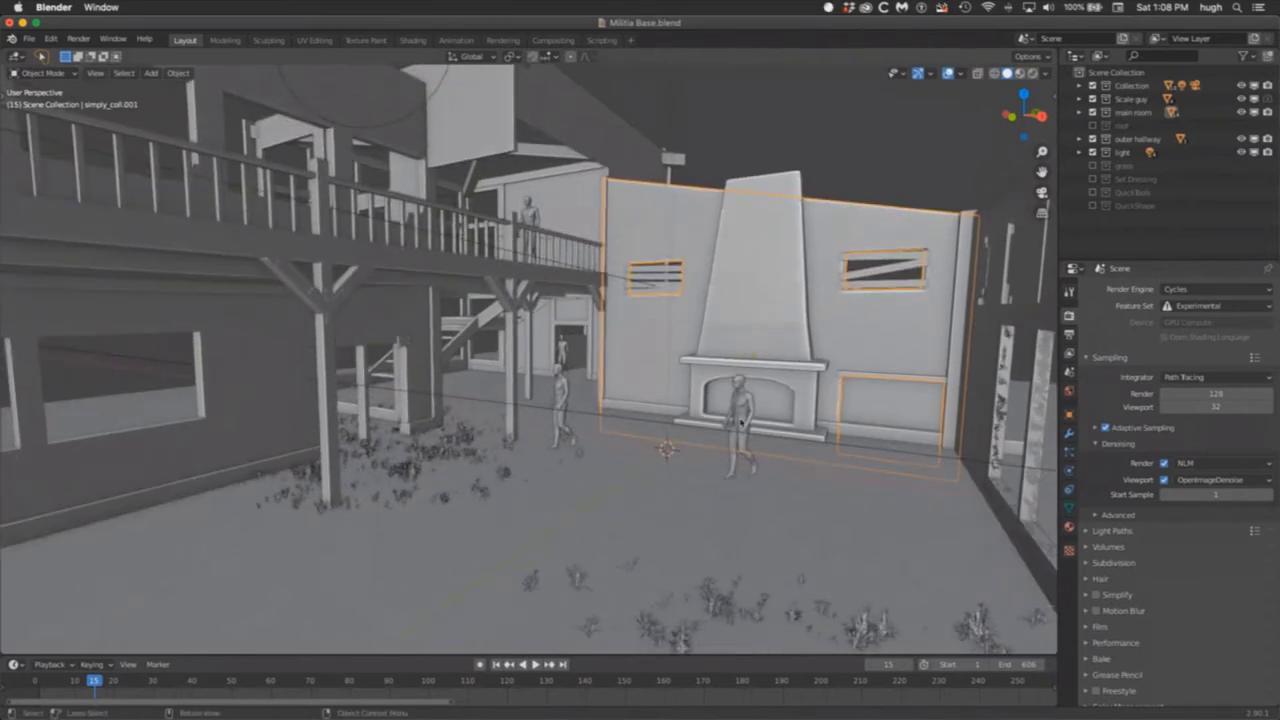
key("z")
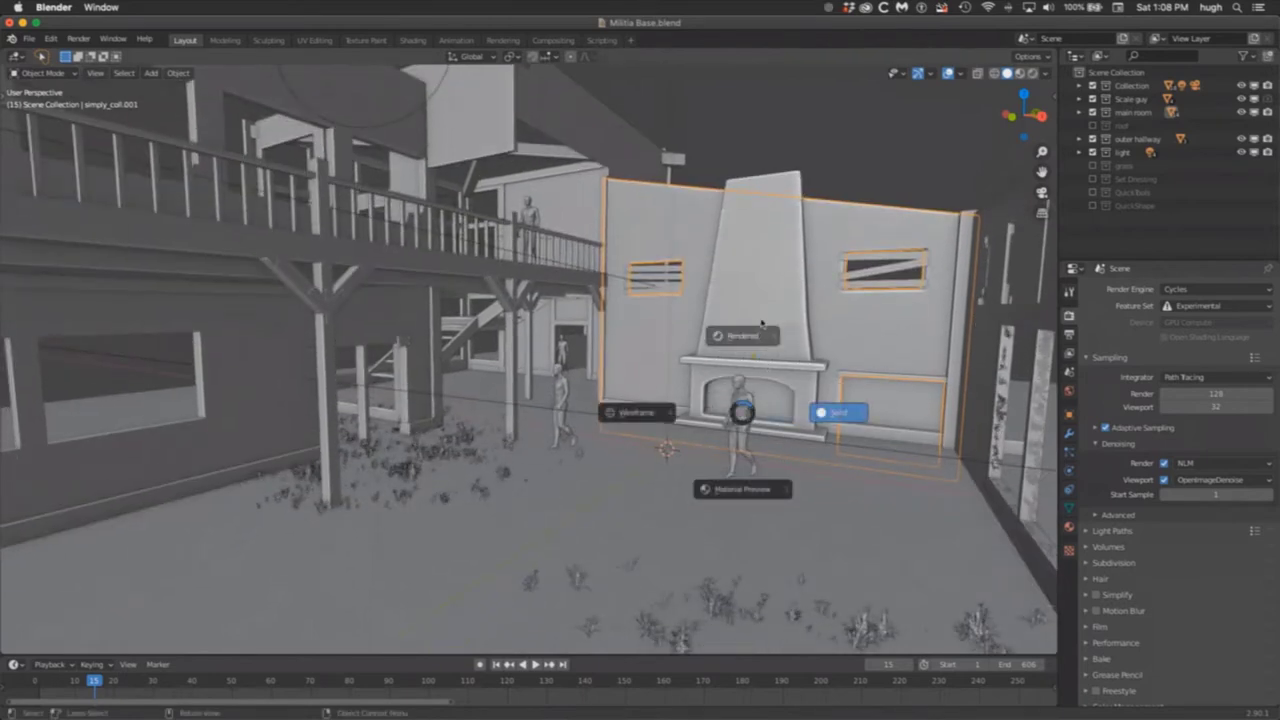
left_click(762, 323)
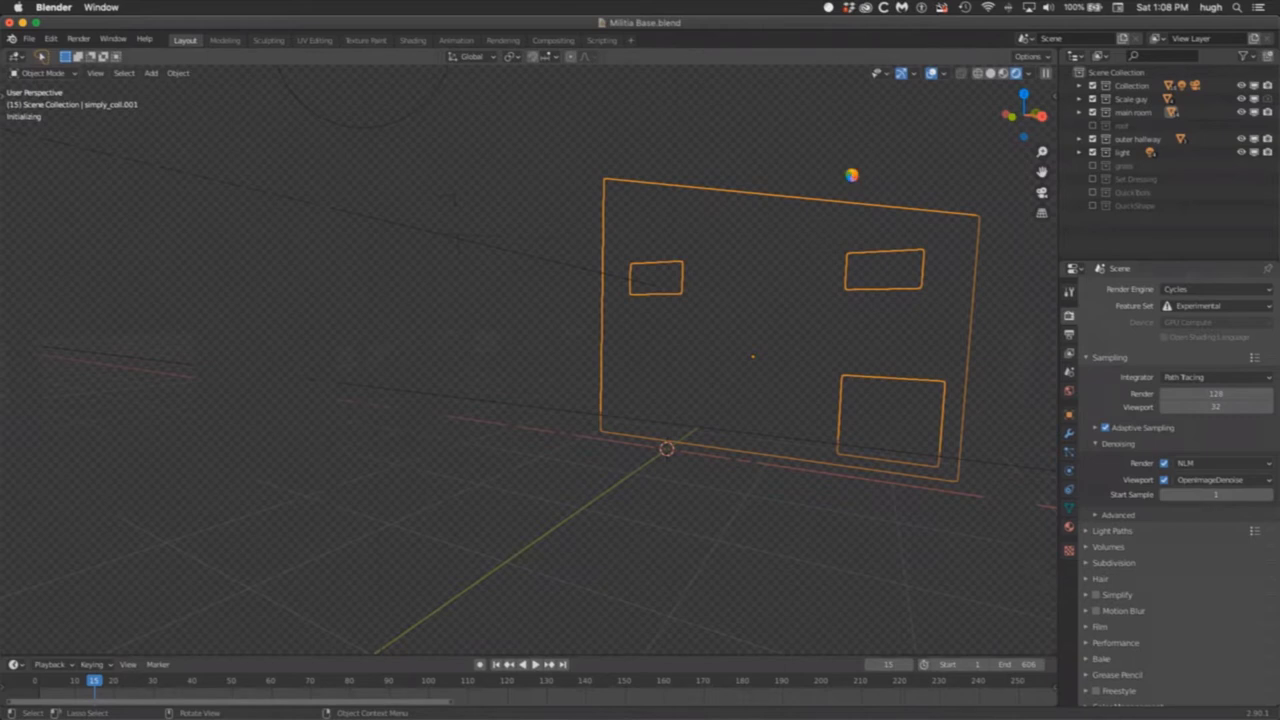
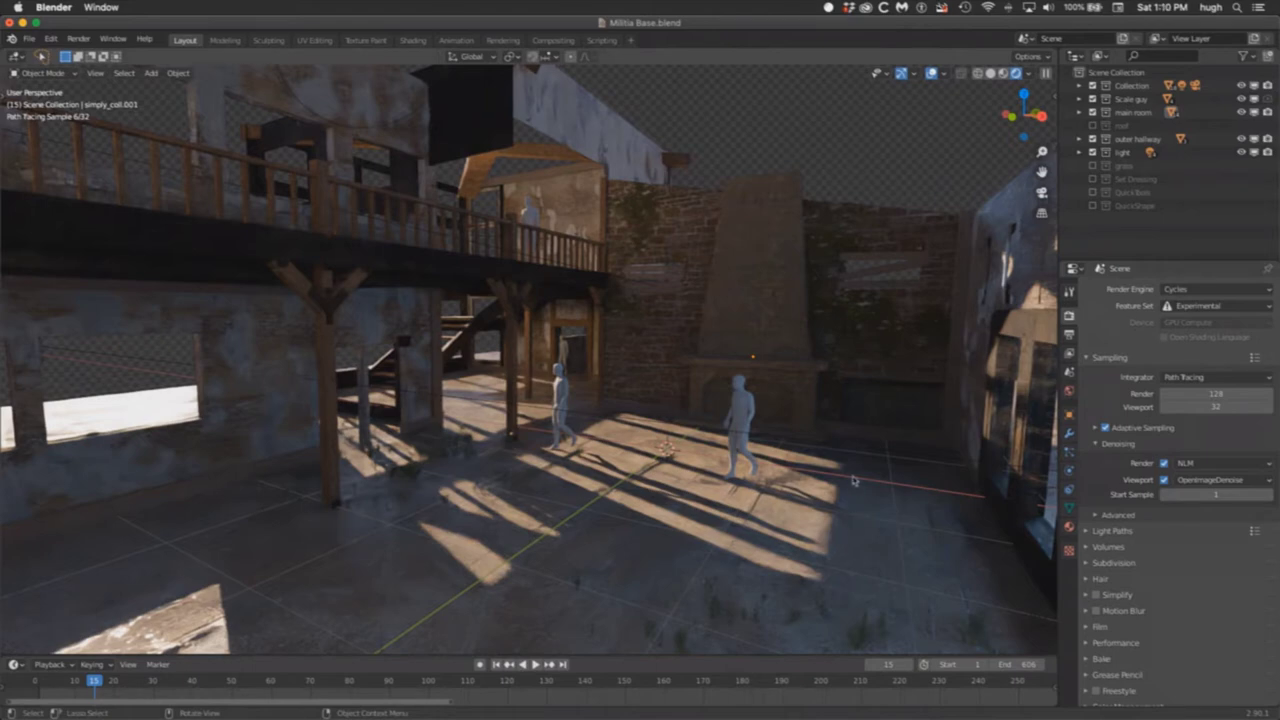
Step: Select the floor with the scattered grass and switch the viewport back to Solid shading
left_click(853, 442)
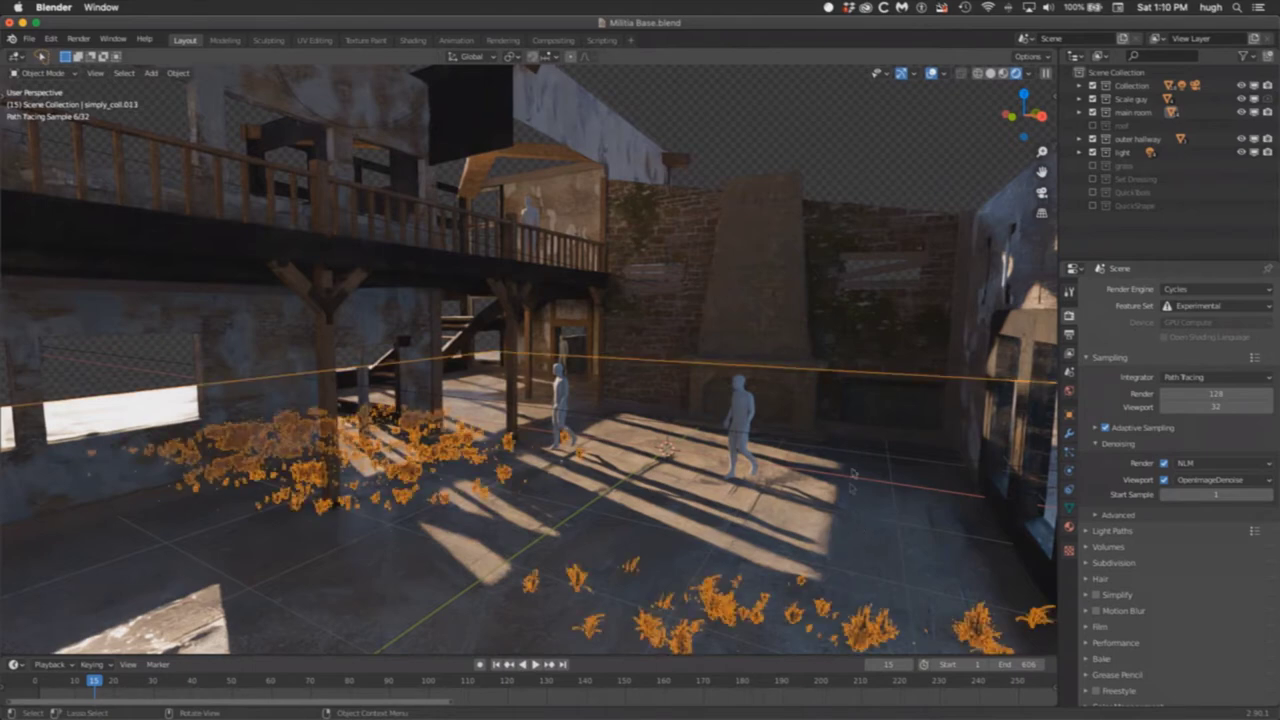
key("h")
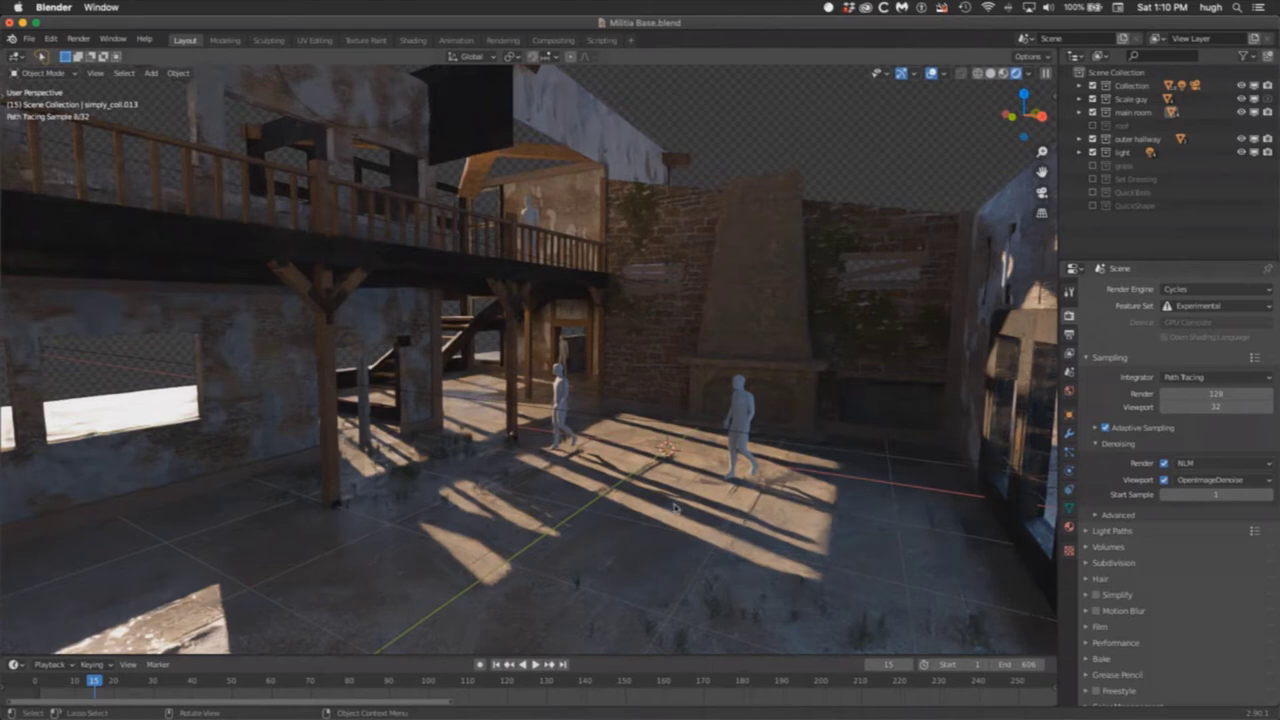
key("z")
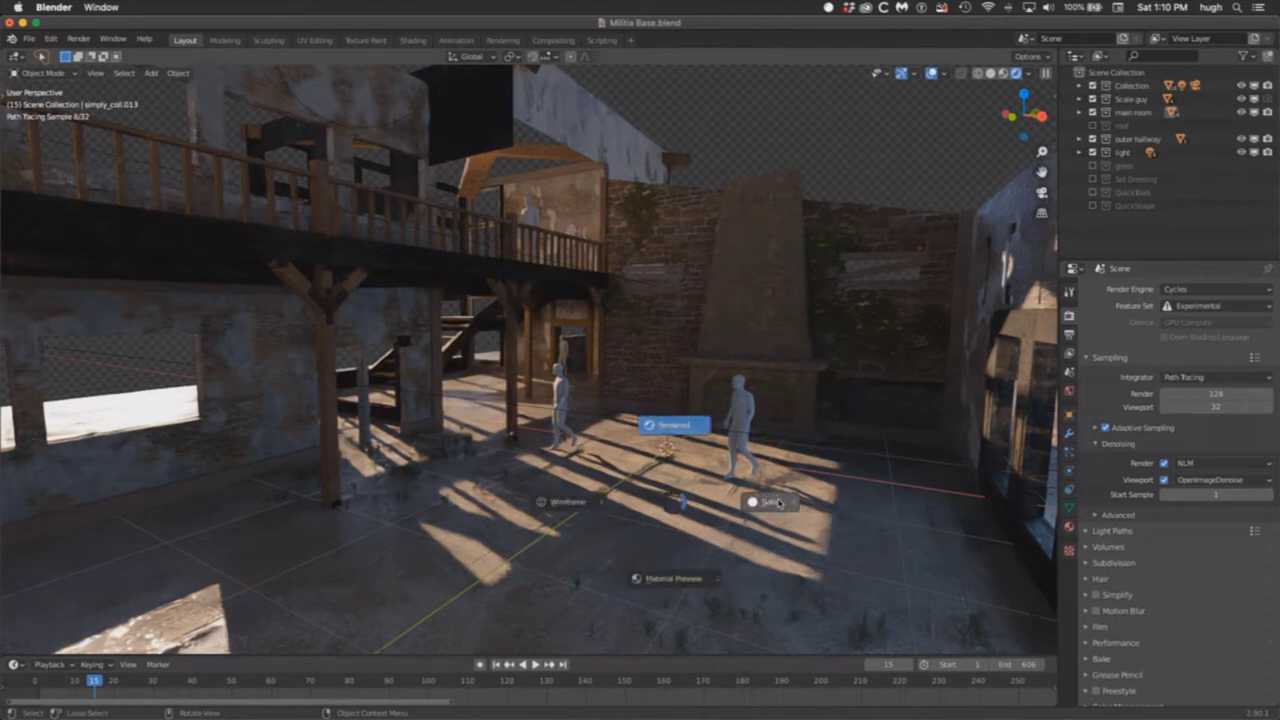
left_click(781, 504)
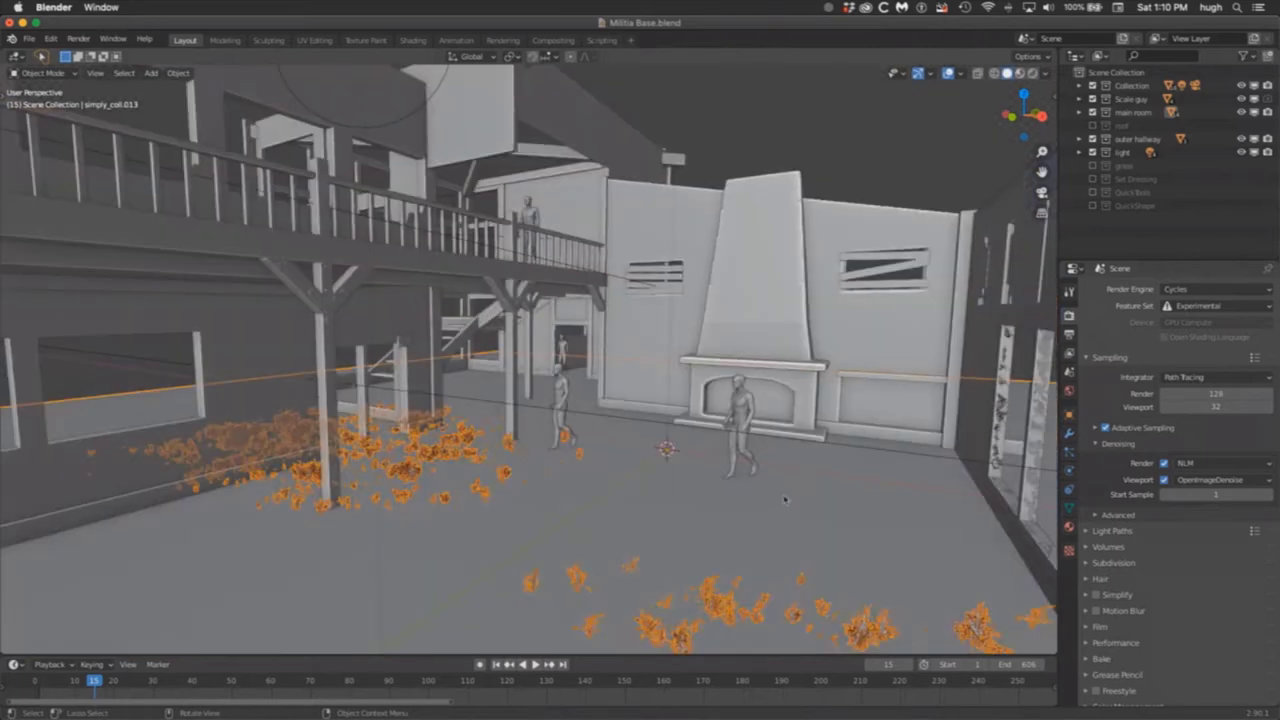
Step: Open the Shading workspace, enlarge the node editor and frame the floor material's mask node setup
left_click(412, 41)
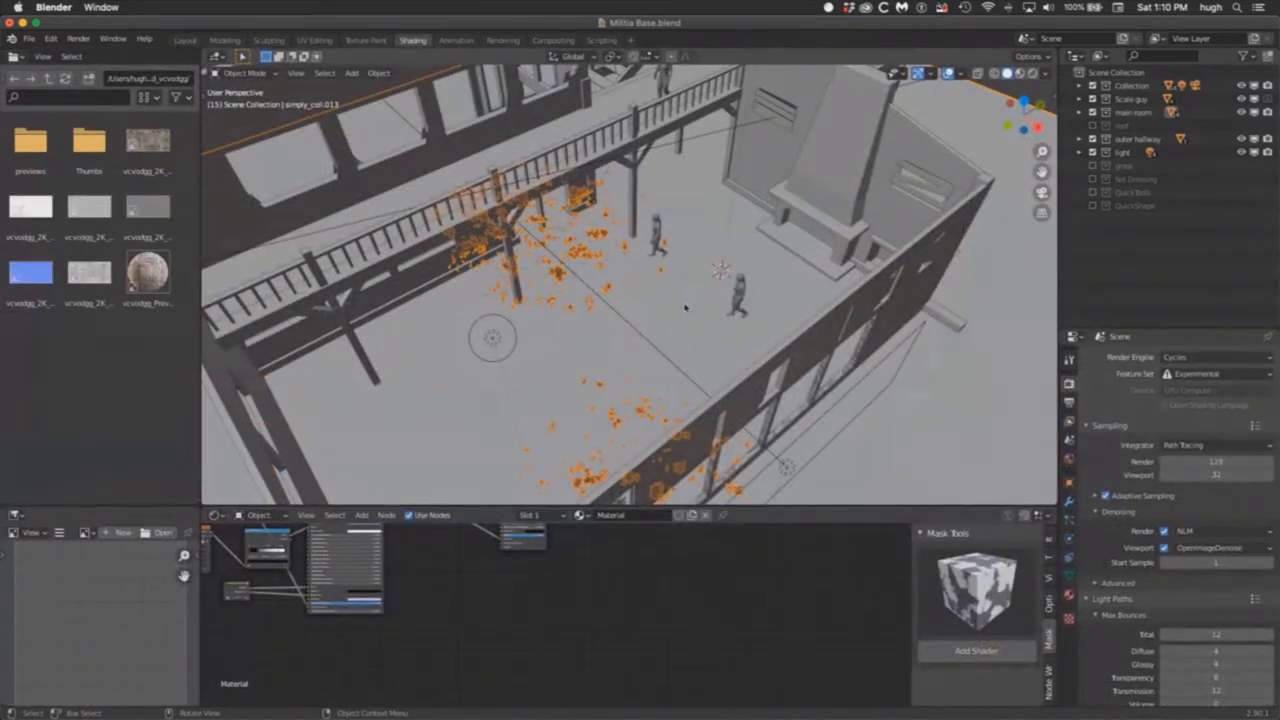
key("Home")
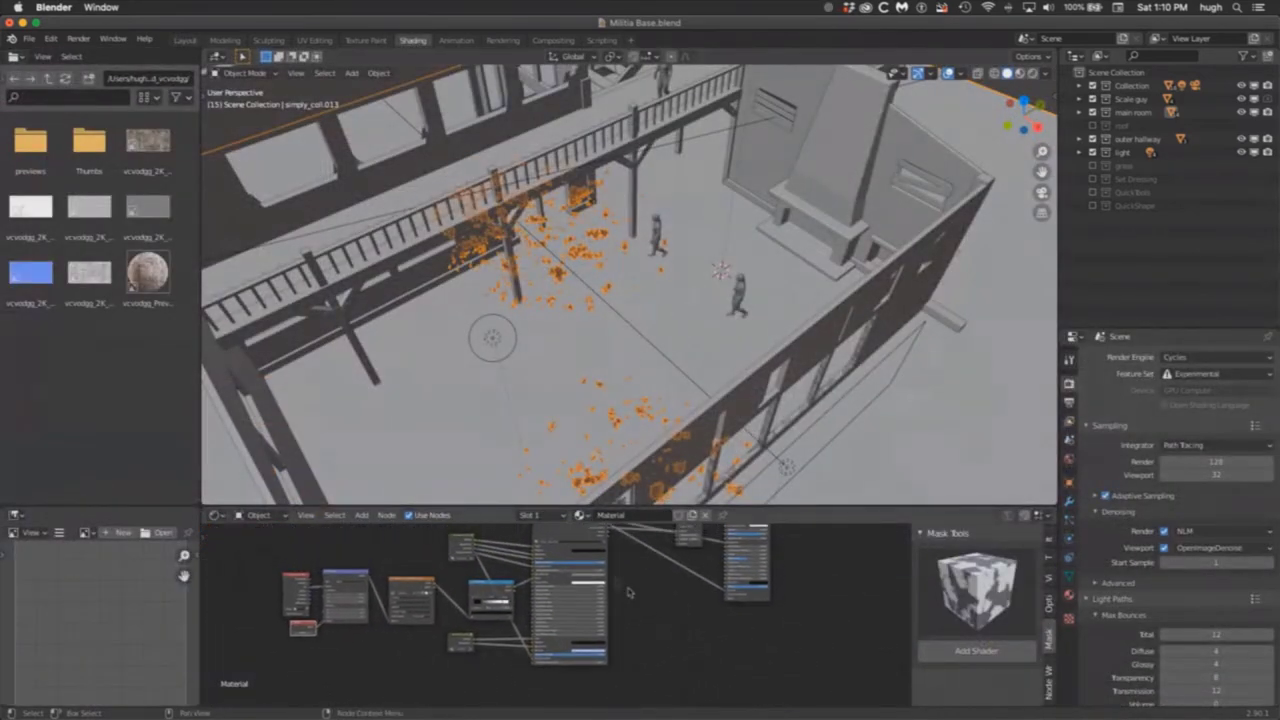
left_click_drag(636, 506, 630, 302)
scroll(657, 386, "up", 1)
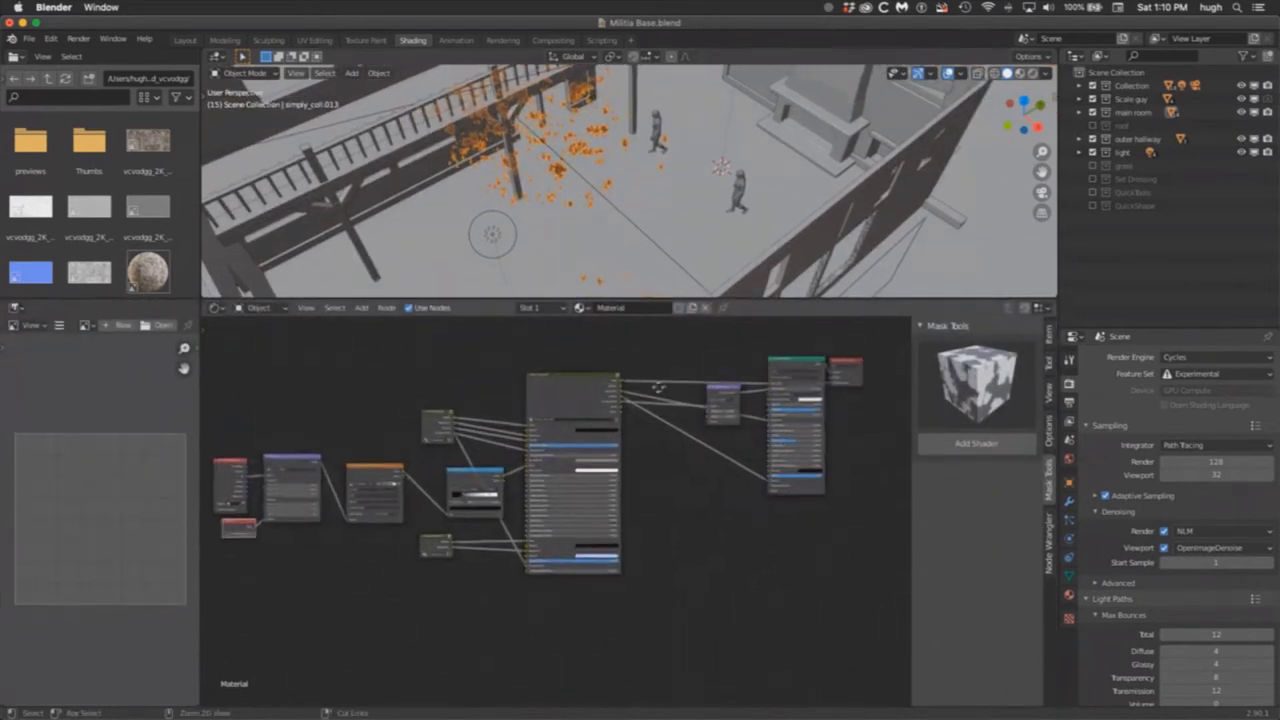
scroll(657, 386, "up", 1)
middle_click_drag(741, 449, 590, 539)
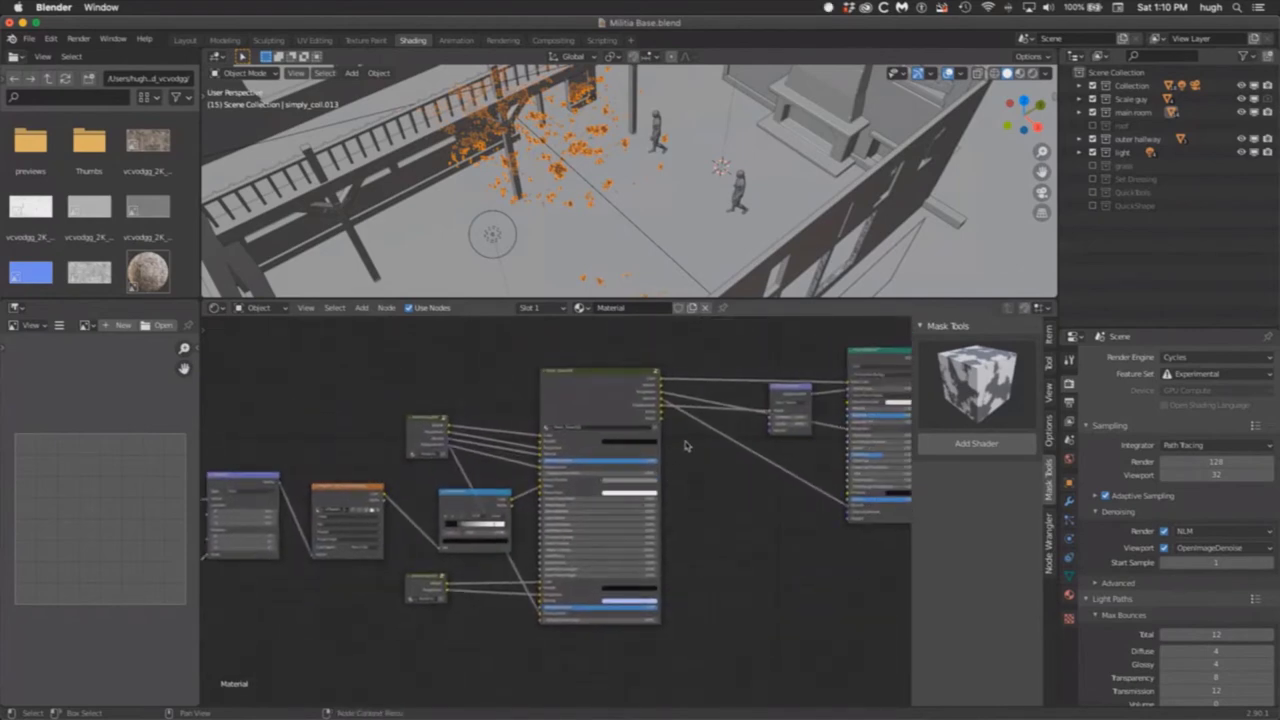
mouse_move(761, 491)
middle_mouse_down()
mouse_move(630, 515)
mouse_move(777, 489)
mouse_move(763, 500)
middle_mouse_up()
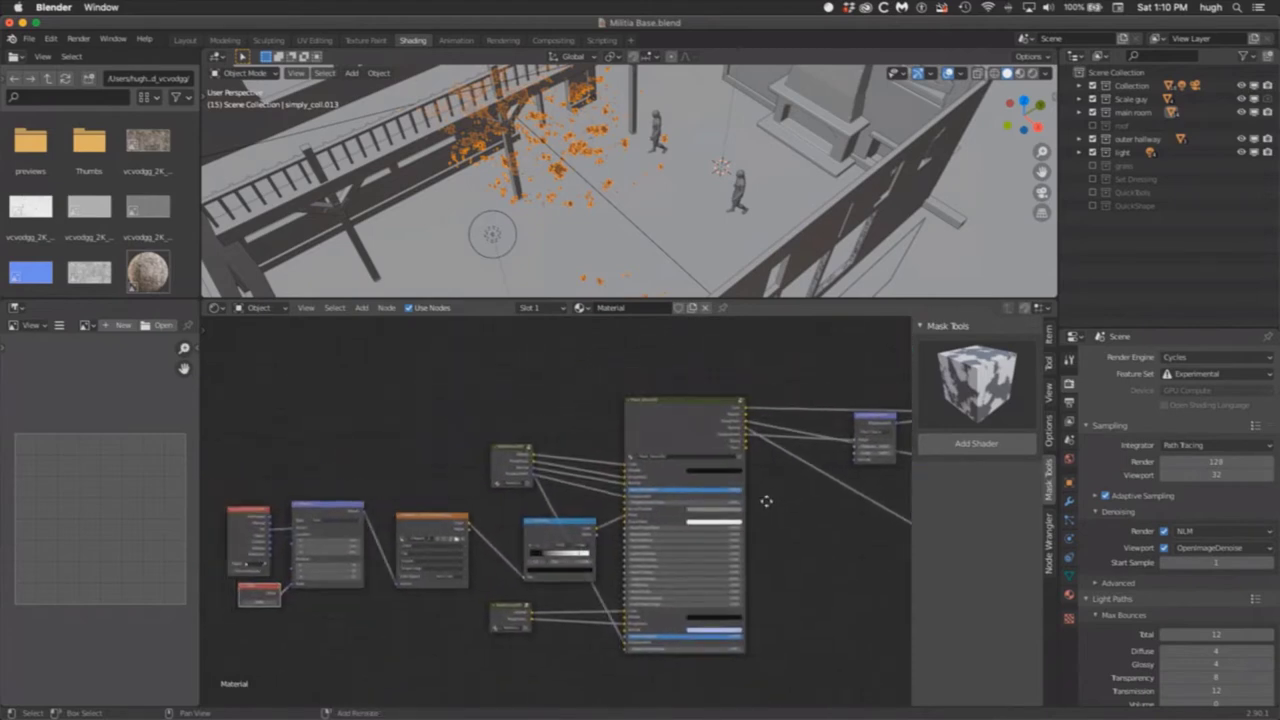
Step: Move the two texture node groups feeding the mask node clear of the ColorRamp, one above it and one below
scroll(654, 424, "up", 2)
left_click_drag(507, 440, 481, 384)
left_click_drag(502, 620, 490, 634)
left_click_drag(485, 392, 489, 397)
left_click_drag(493, 639, 485, 621)
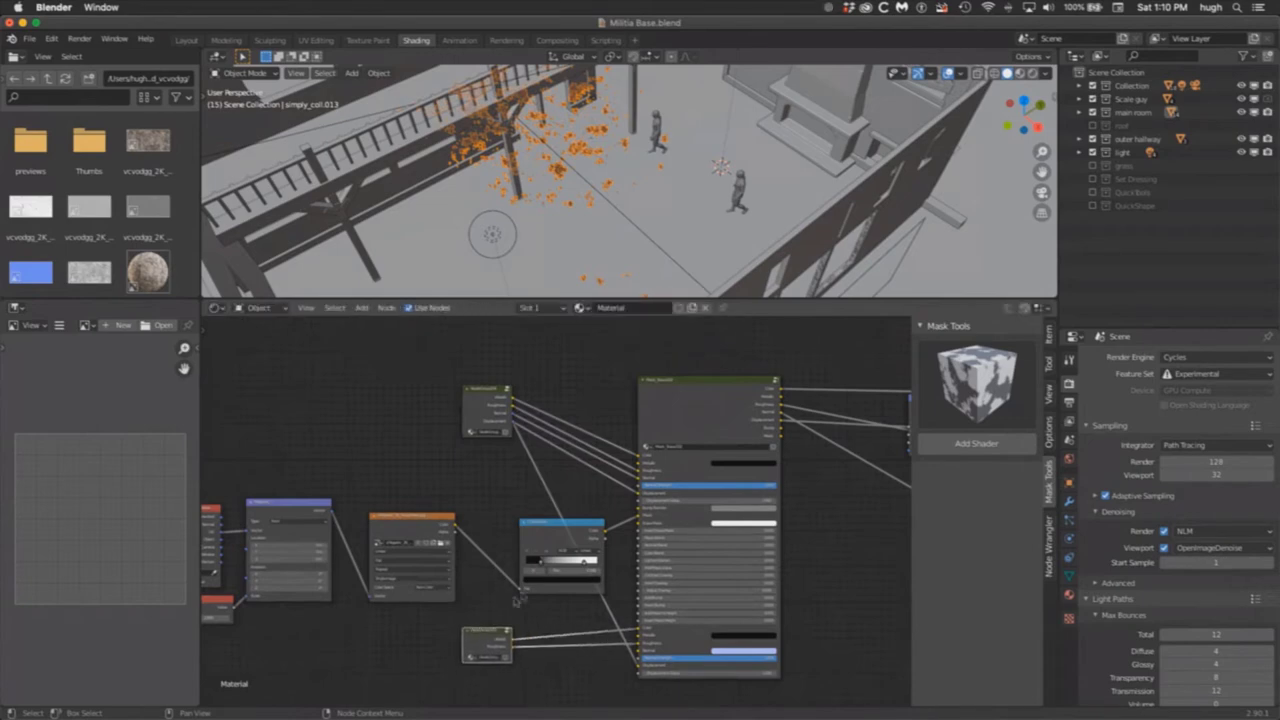
left_click_drag(490, 635, 491, 631)
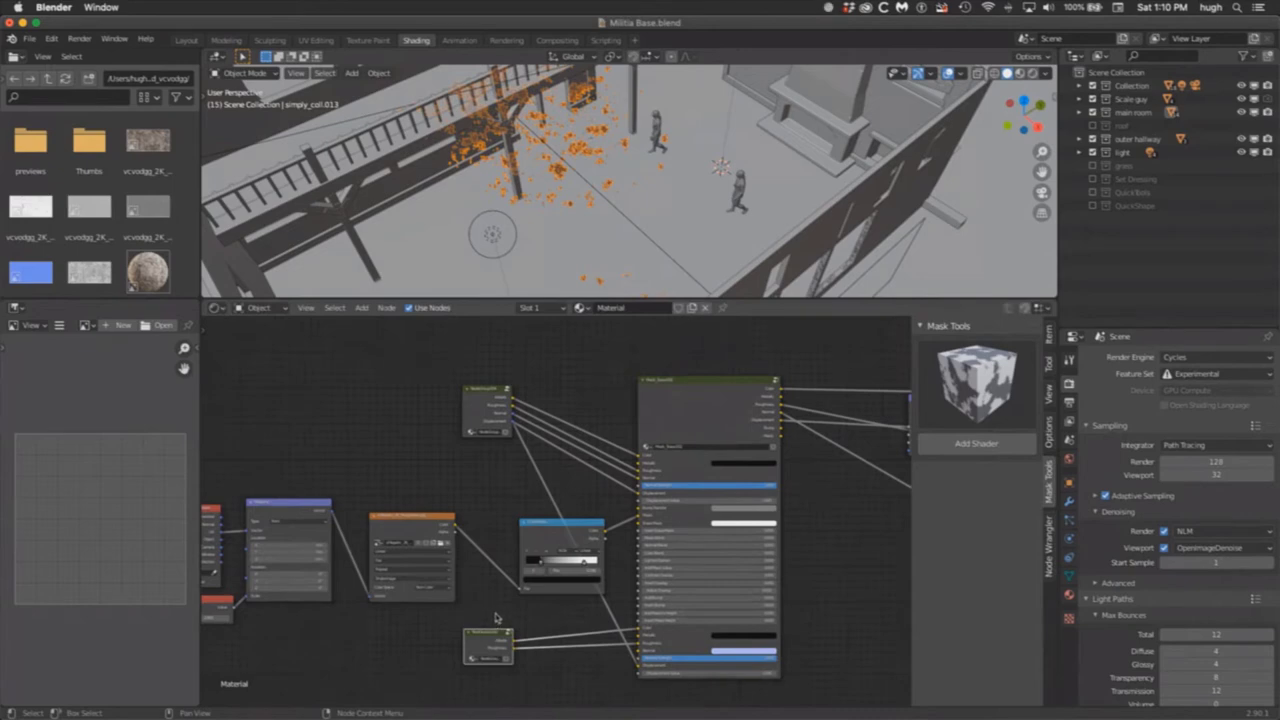
Step: Open the upper texture node group, spread out its nodes with the ColorRamp collapsed, and select the displacement texture
left_click(497, 390)
key("Tab")
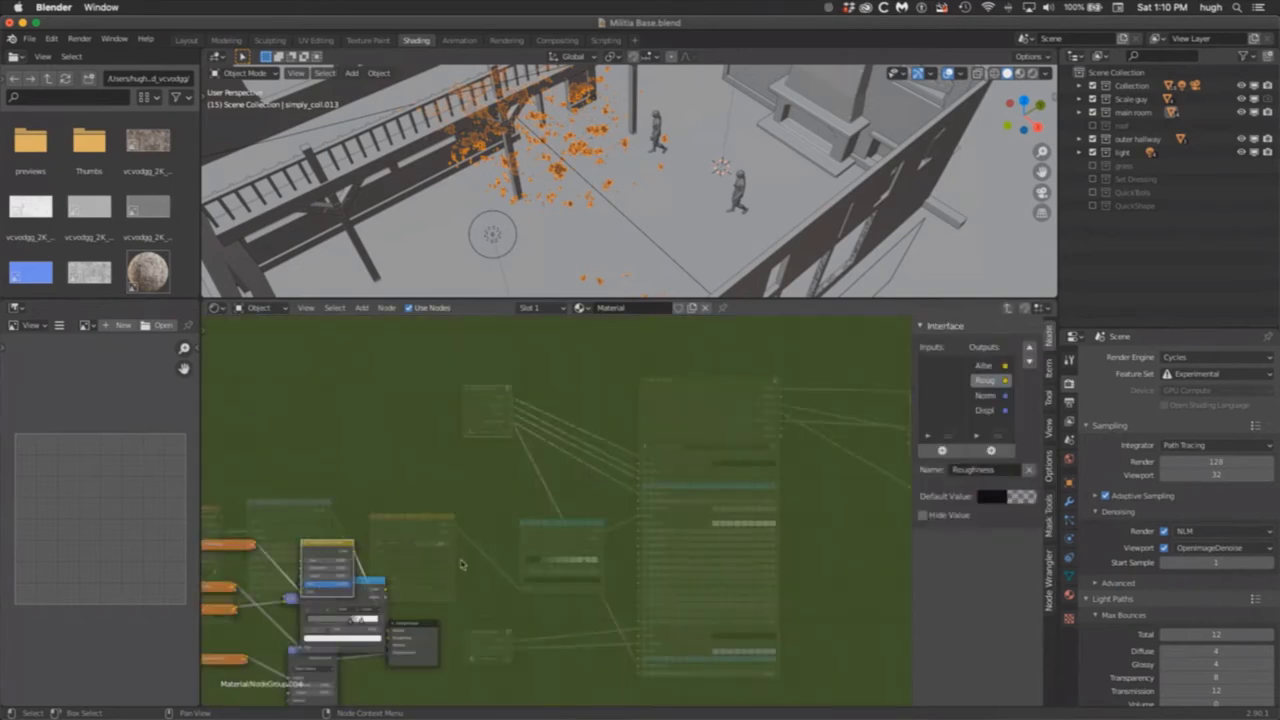
key("Home")
mouse_move(560, 463)
left_mouse_down()
mouse_move(611, 445)
mouse_move(552, 458)
left_mouse_up()
key("h")
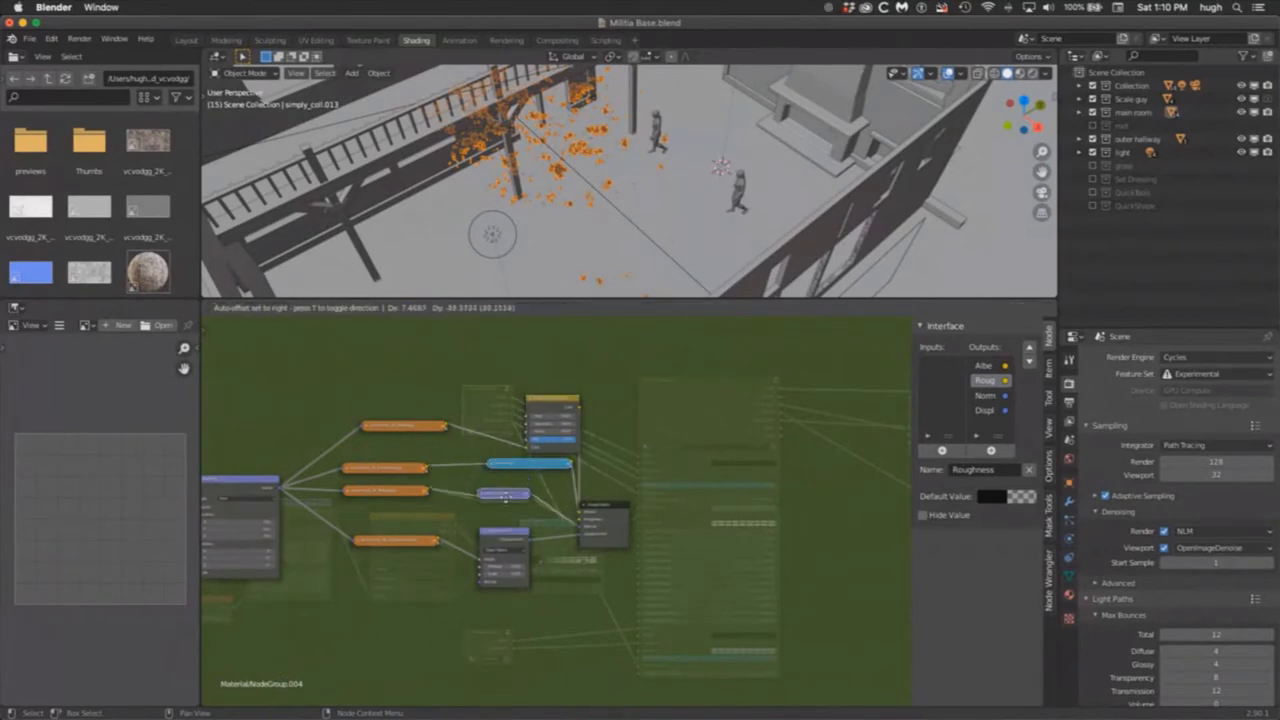
middle_click_drag(482, 394, 613, 428)
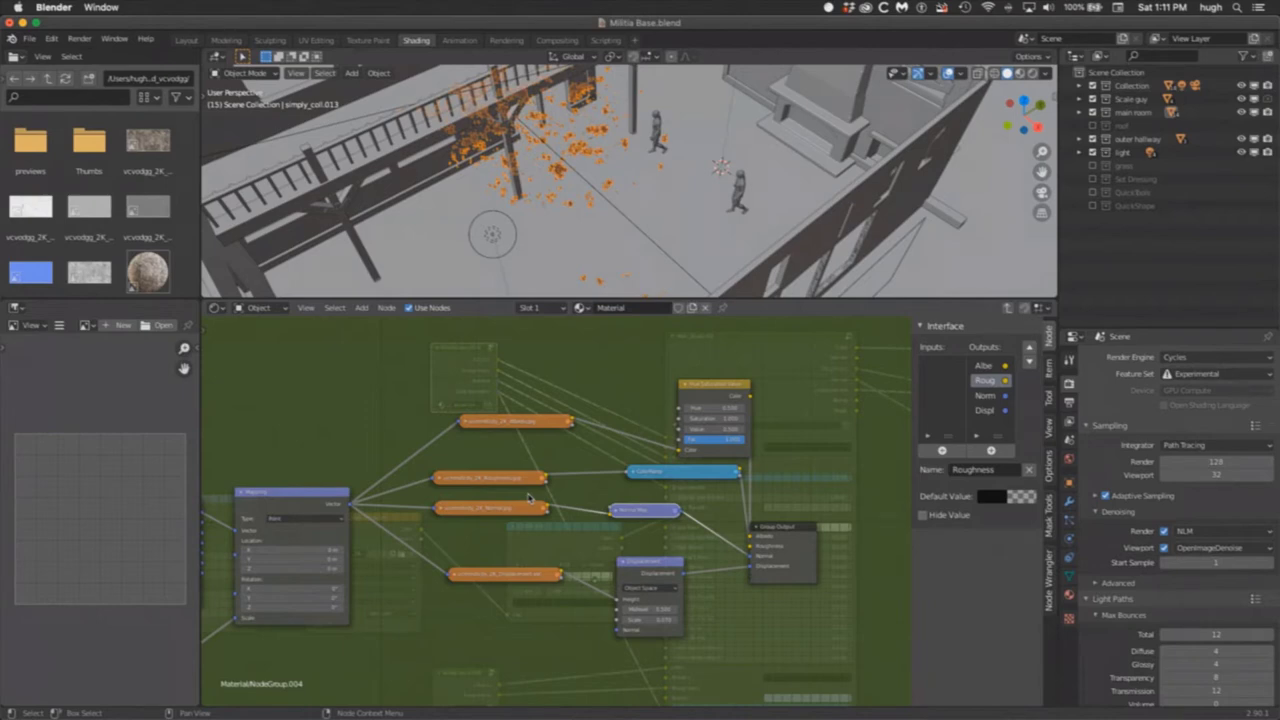
left_click(538, 573)
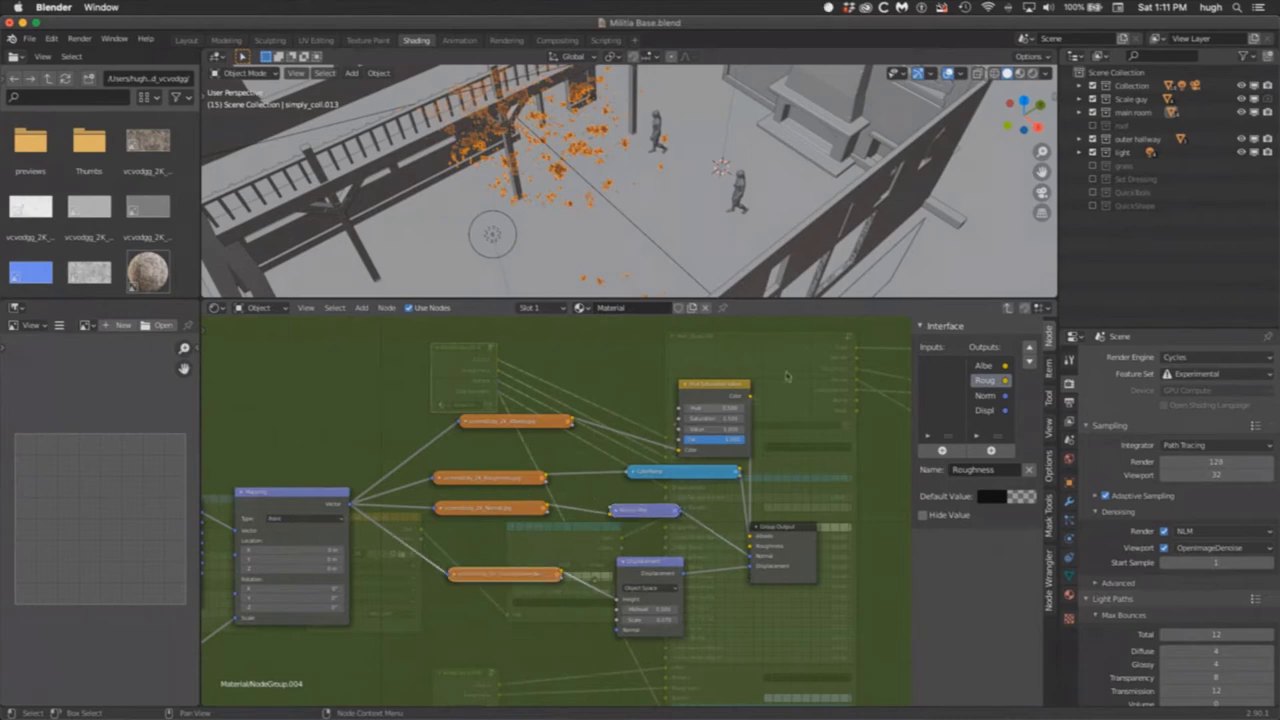
middle_click_drag(795, 233, 937, 131)
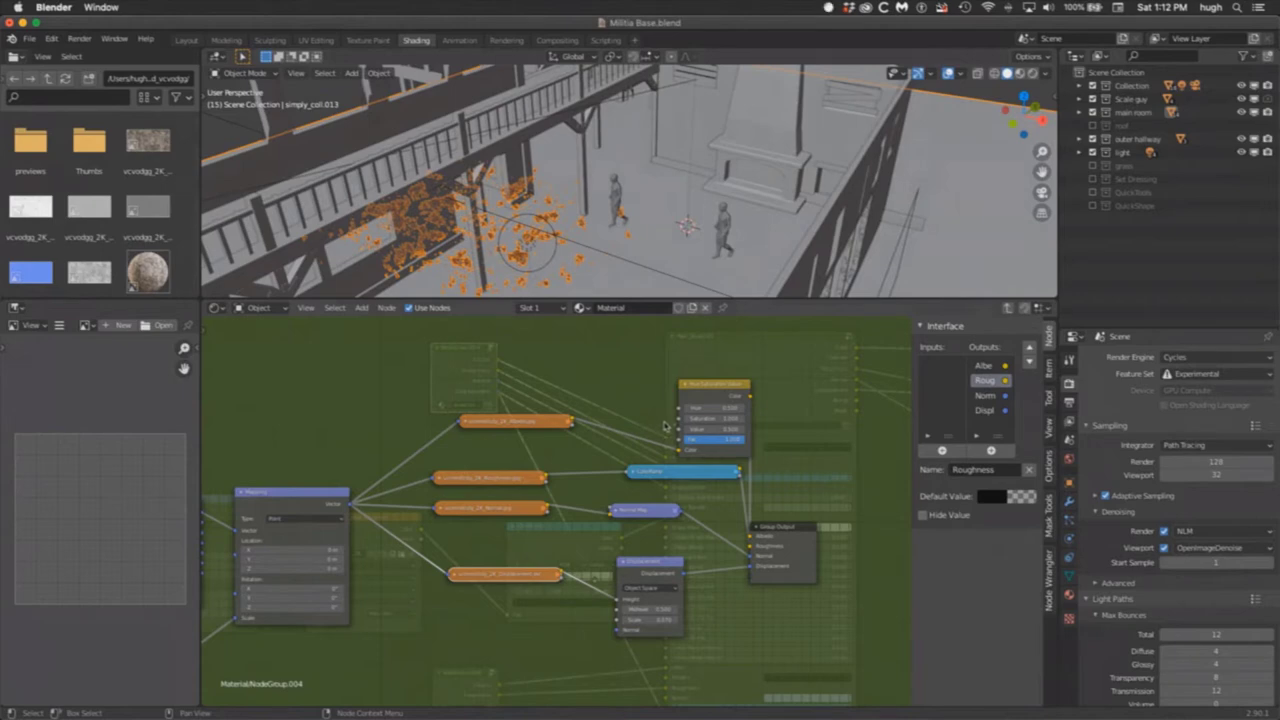
Step: Leave the node group, reposition the lower texture group and examine the mask node's inputs and connections
key("Tab")
middle_click_drag(476, 663, 556, 518)
left_click_drag(553, 527, 526, 548)
left_click(757, 445)
key("KP_Decimal")
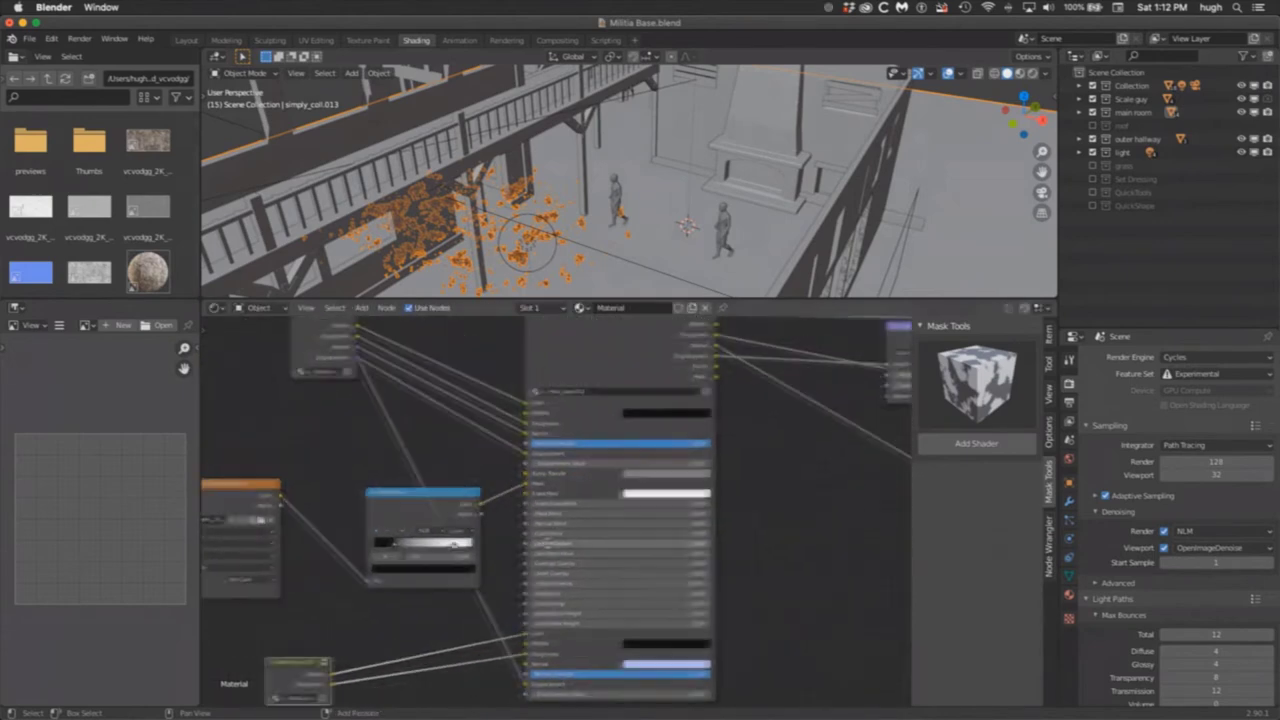
middle_click_drag(773, 428, 685, 465, "ctrl")
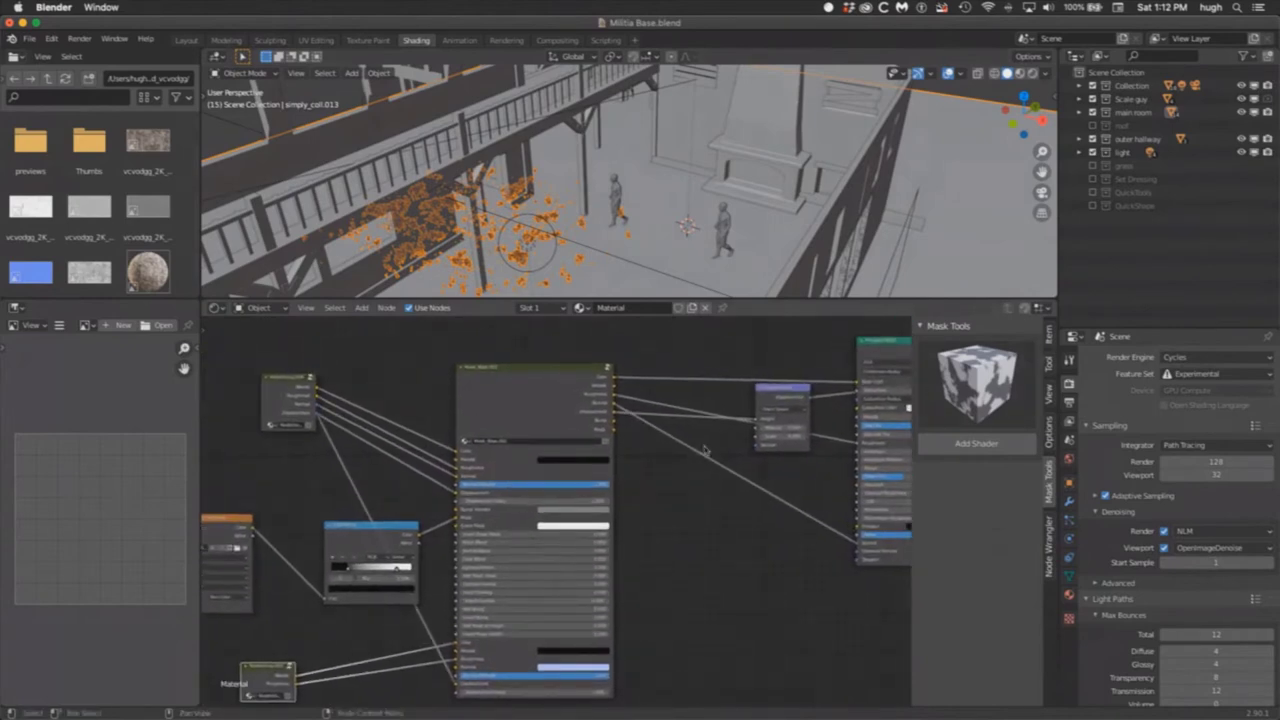
middle_click_drag(680, 490, 773, 475)
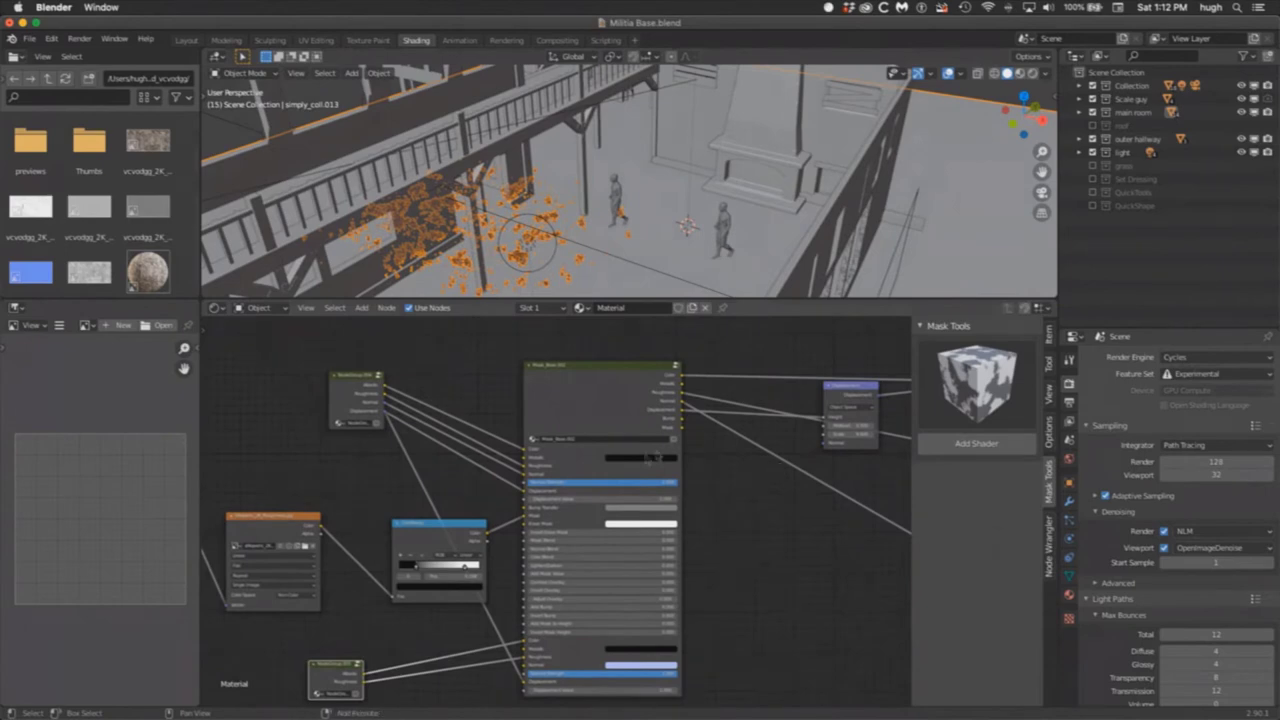
scroll(664, 452, "left", 5)
middle_click_drag(564, 513, 601, 500)
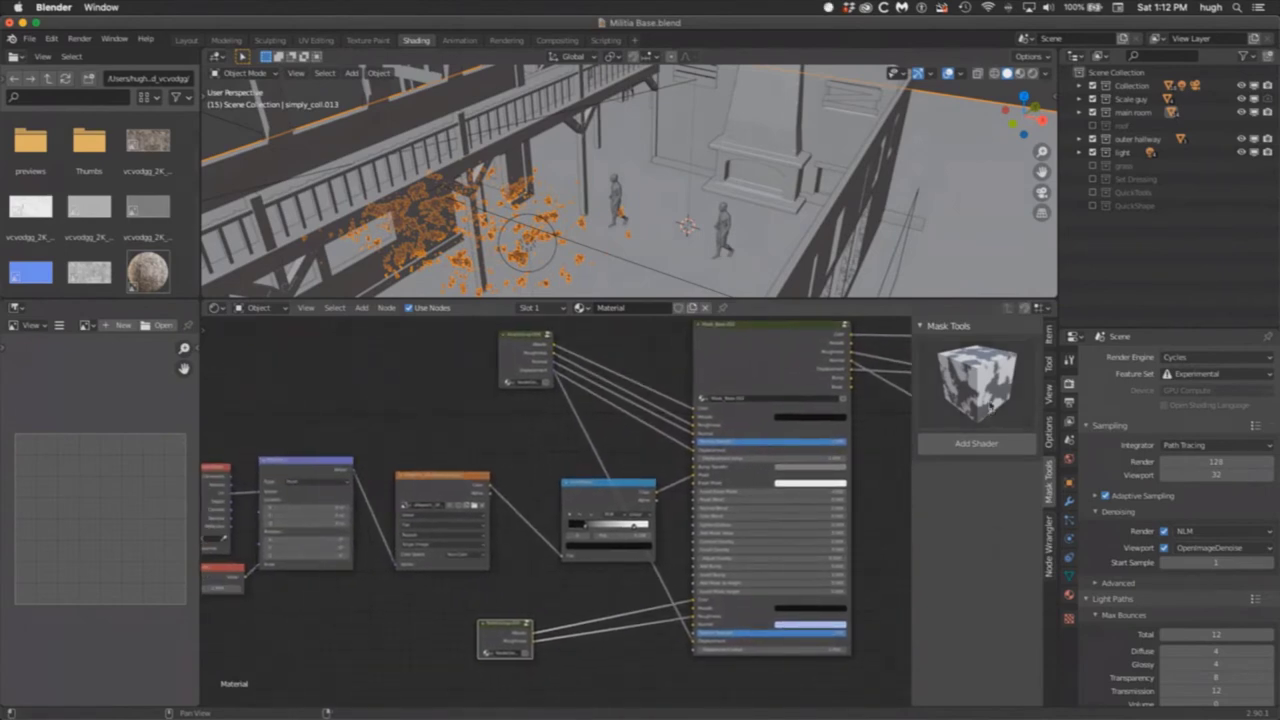
Step: Choose the patchy cube mask in the Mask Tools presets, then examine the ColorRamp, Displacement and Principled BSDF nodes
left_click(988, 402)
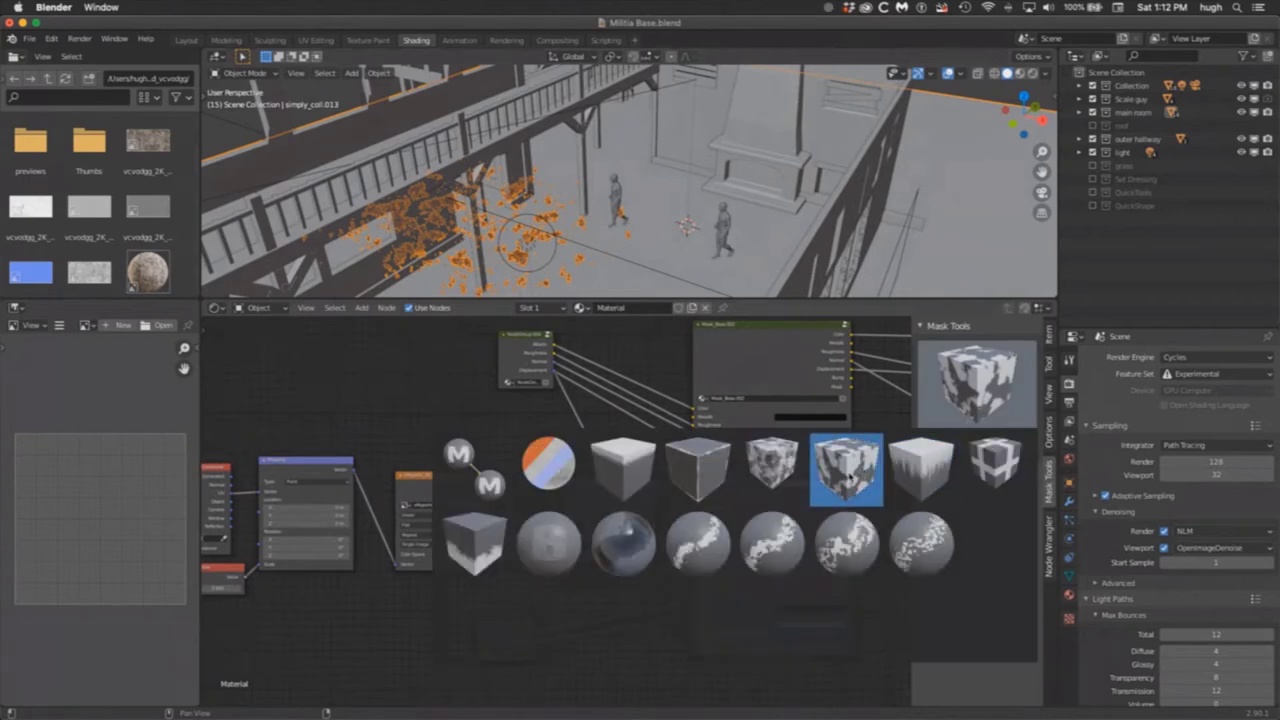
left_click(848, 474)
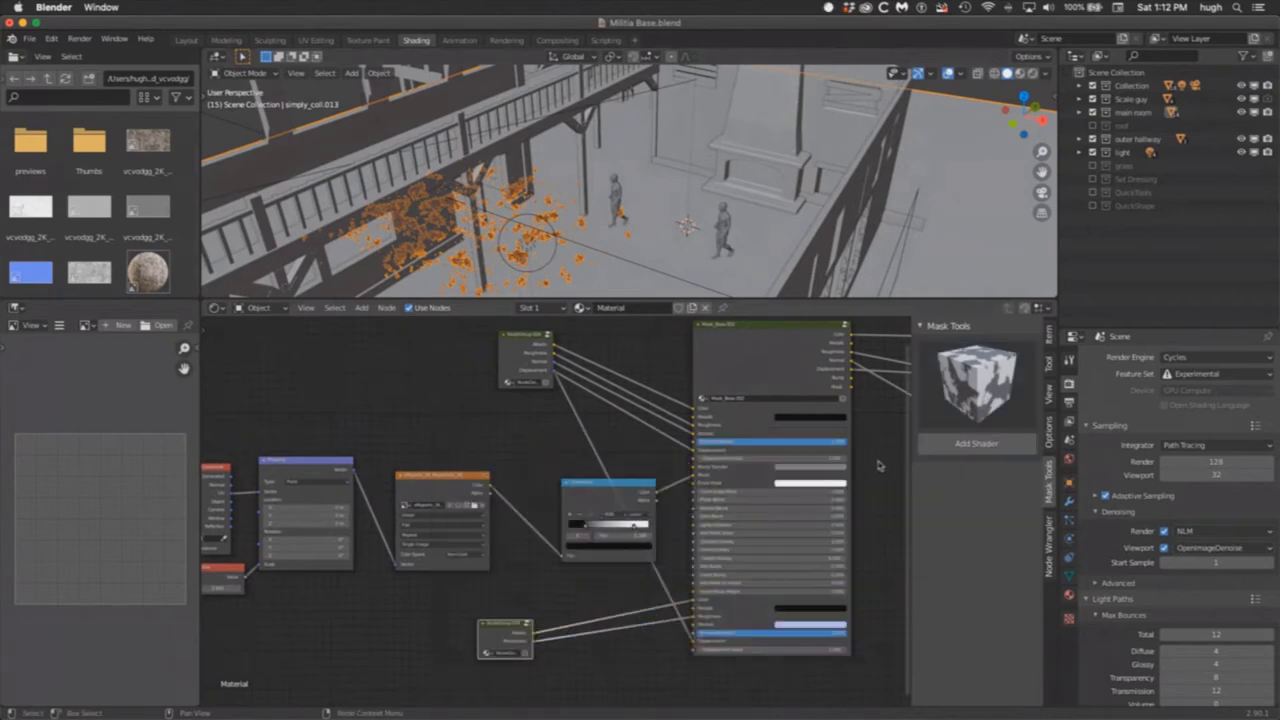
middle_click_drag(636, 502, 758, 442)
left_click_drag(741, 440, 719, 427)
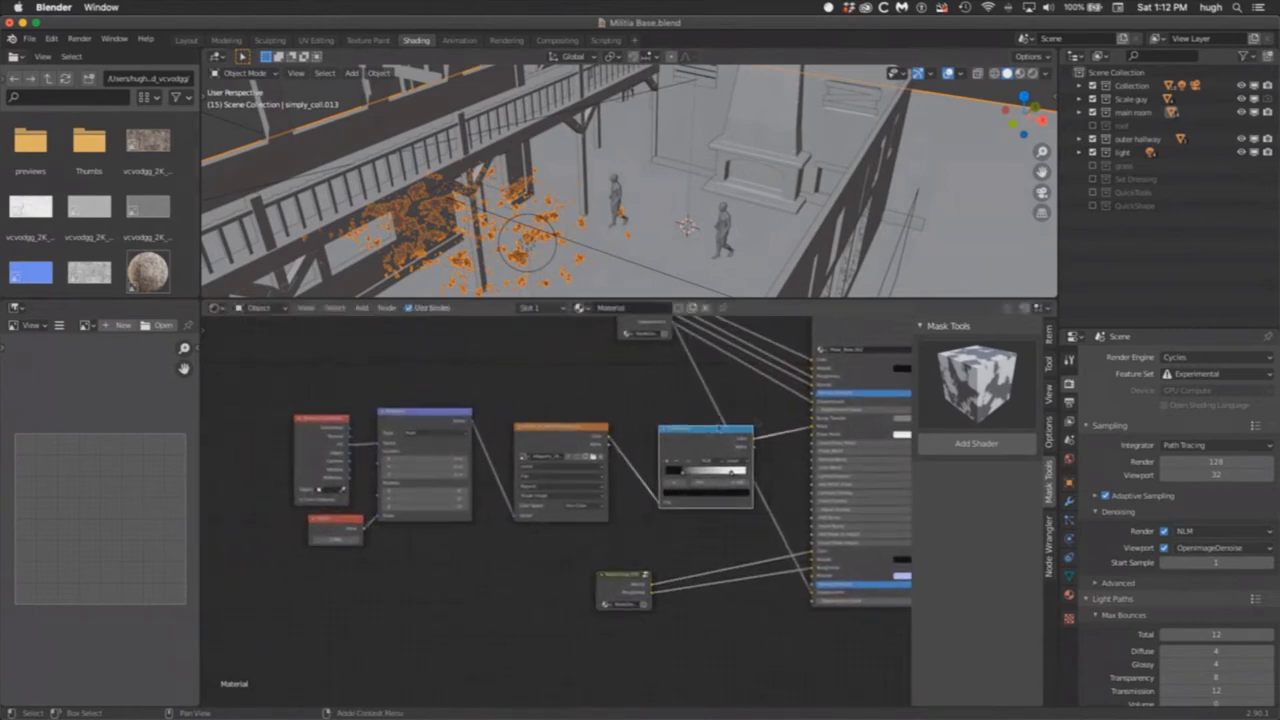
middle_click_drag(720, 427, 674, 449)
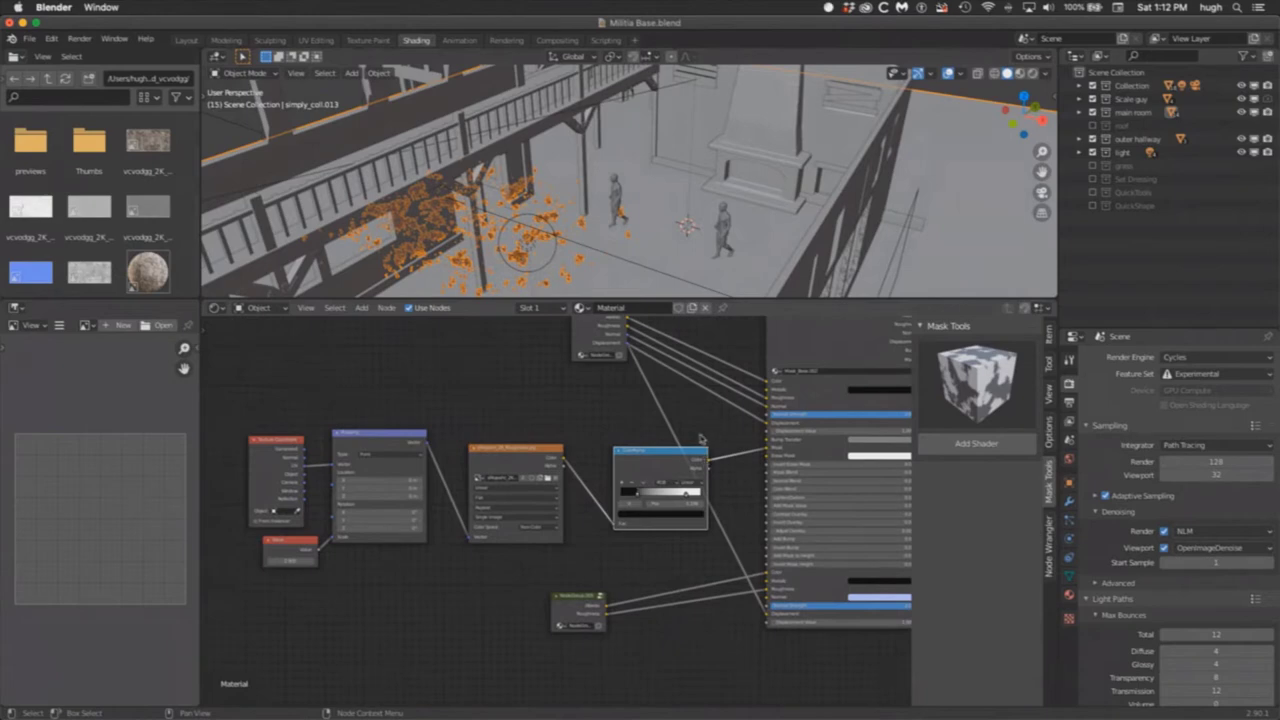
middle_click_drag(735, 438, 575, 492)
left_click_drag(742, 410, 765, 403)
mouse_move(660, 404)
left_mouse_down()
mouse_move(655, 420)
mouse_move(661, 408)
left_mouse_up()
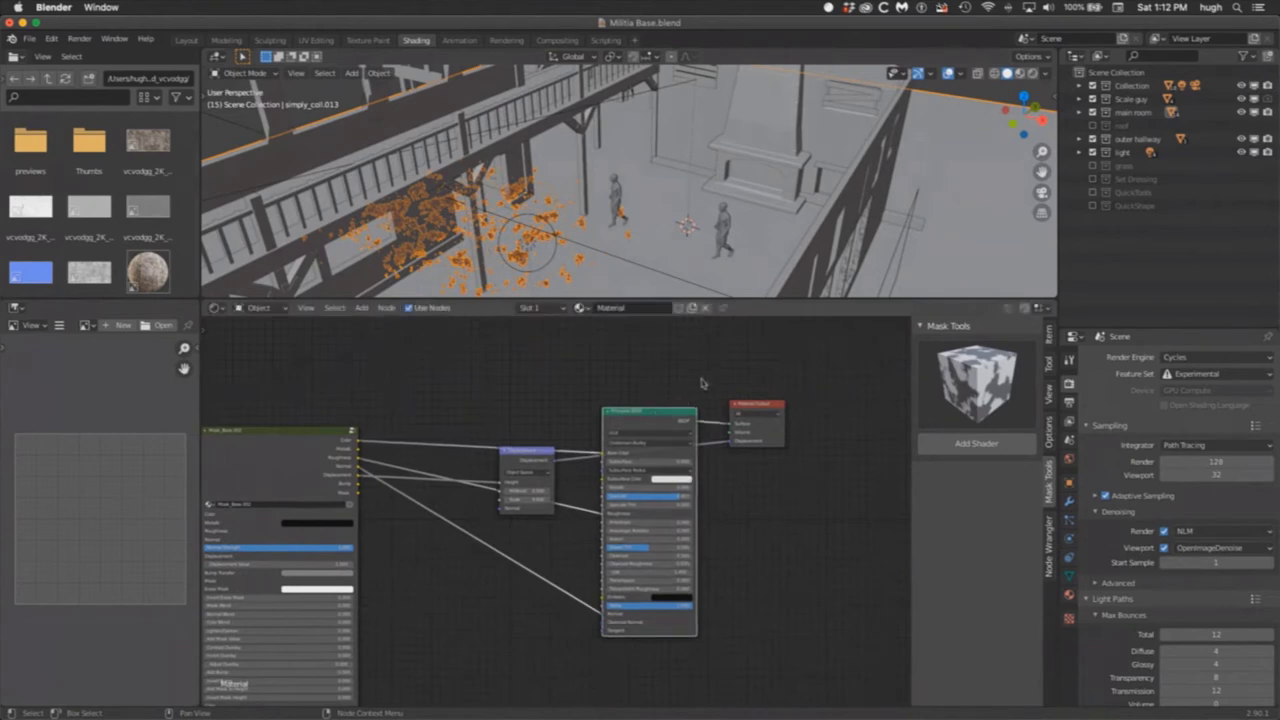
Step: Return to the Layout workspace, reselect the grass-covered floor and include the grass collection to view its source clump outside the building
left_click(186, 40)
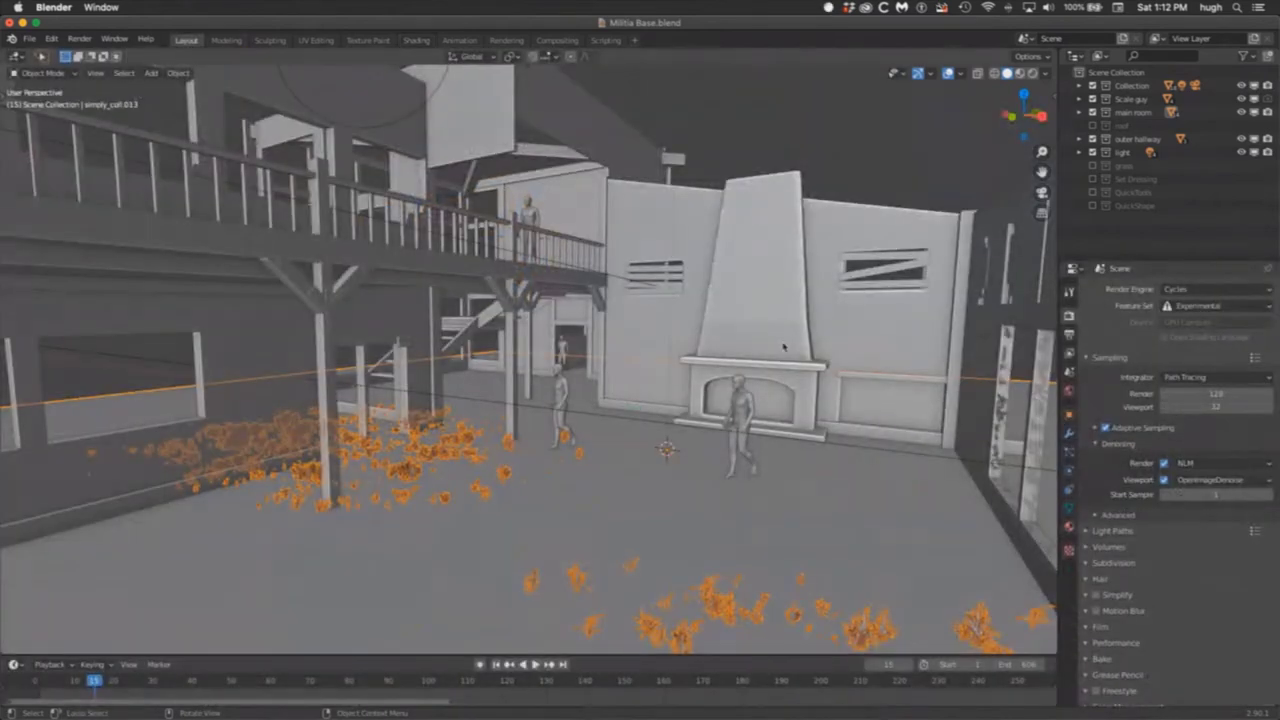
left_click(834, 161)
middle_click_drag(806, 464, 793, 411)
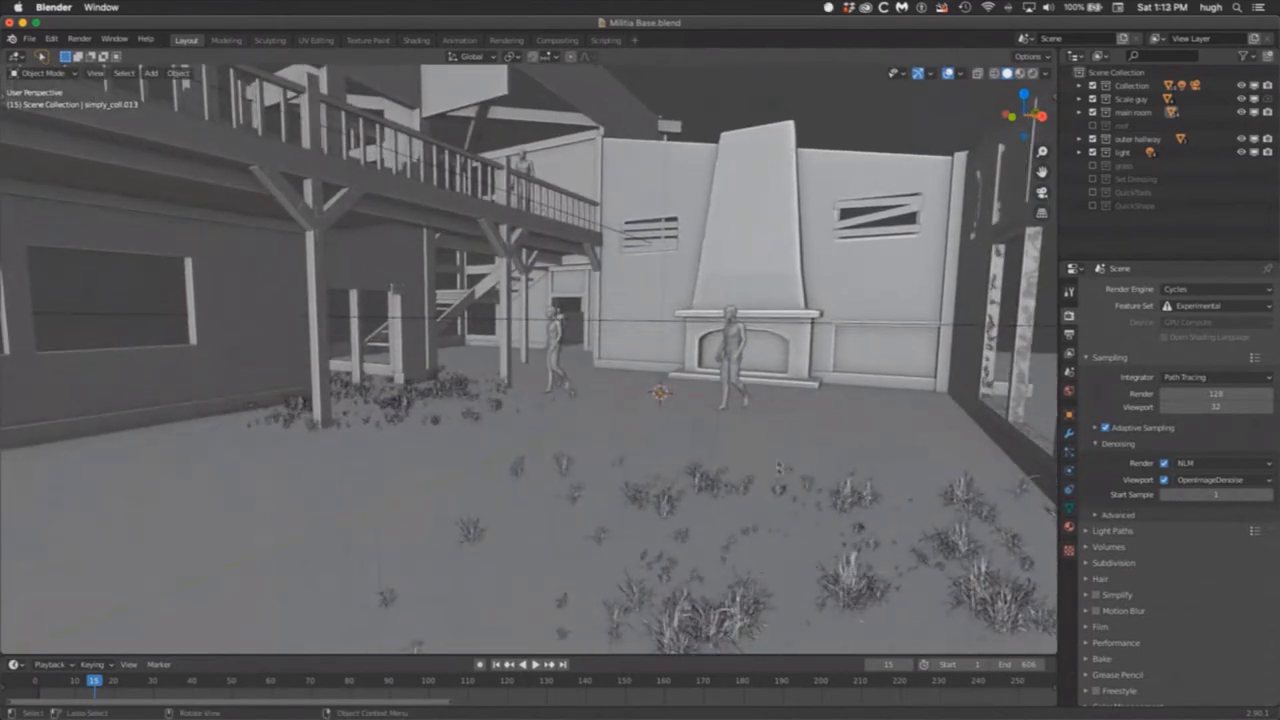
left_click(791, 471)
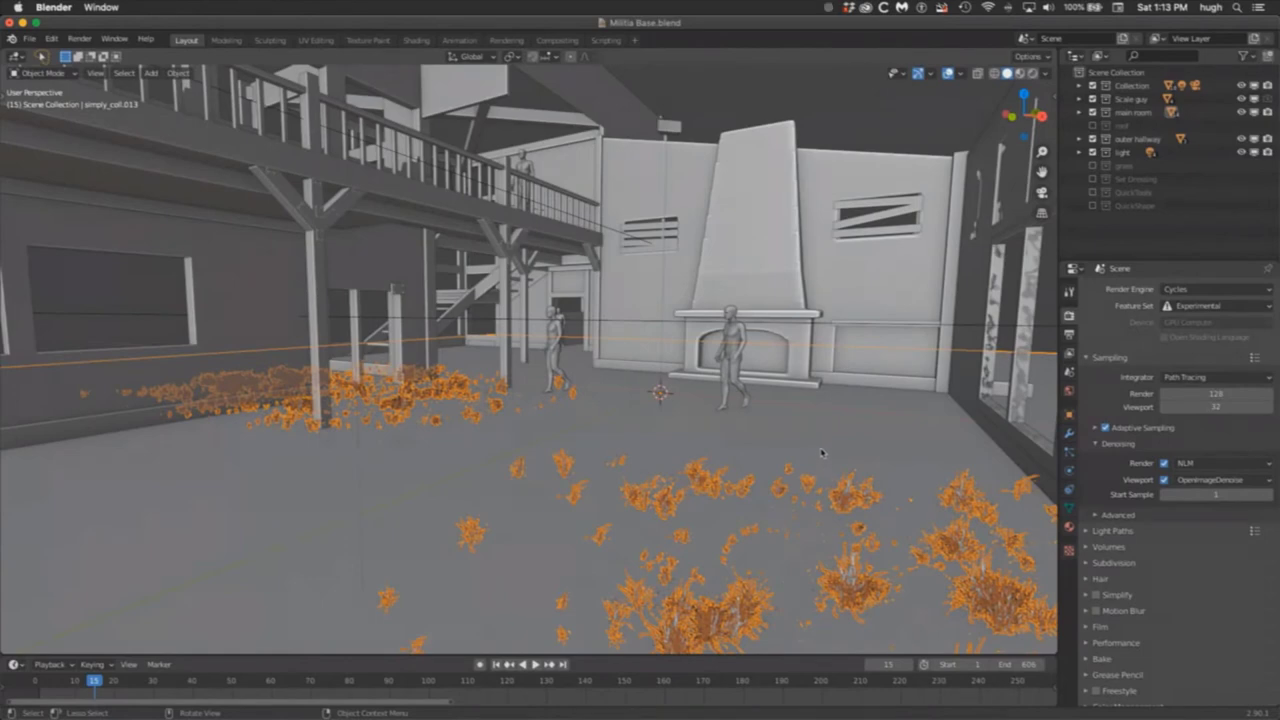
mouse_move(805, 425)
middle_mouse_down()
mouse_move(794, 434)
mouse_move(849, 443)
mouse_move(741, 418)
mouse_move(857, 423)
mouse_move(814, 443)
middle_mouse_up()
scroll(826, 438, "up", 5)
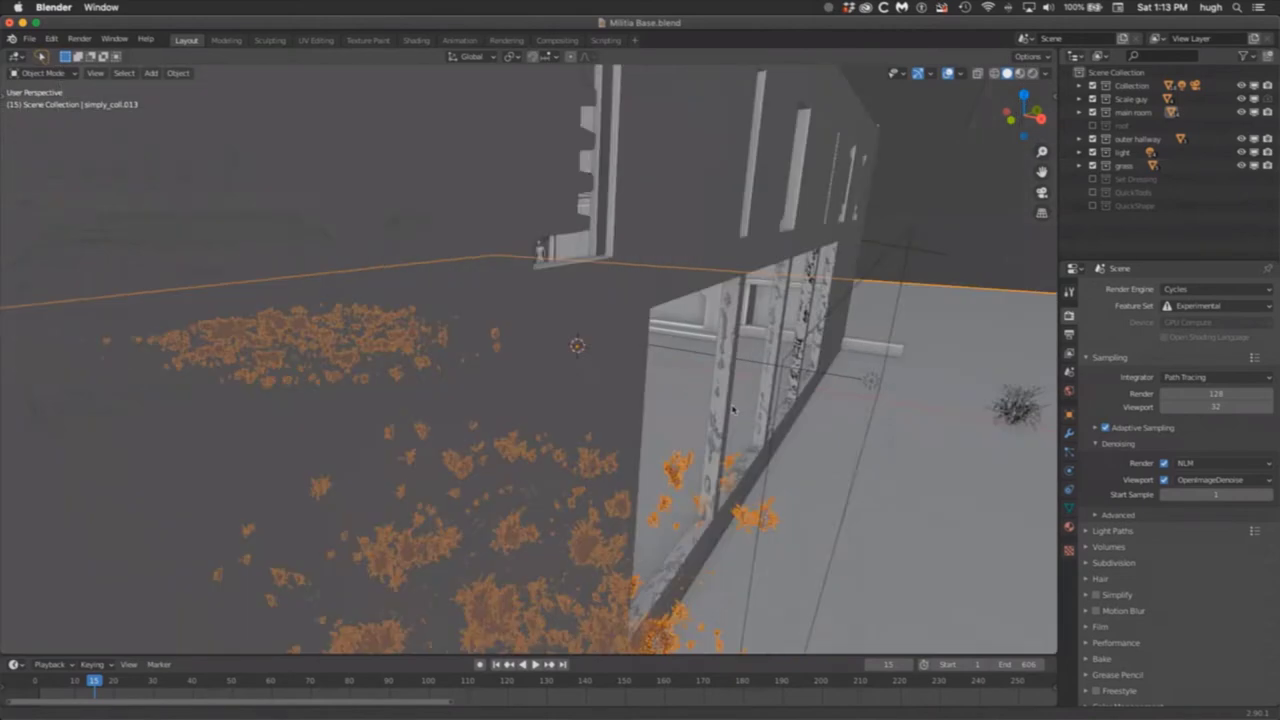
middle_click_drag(733, 408, 917, 420)
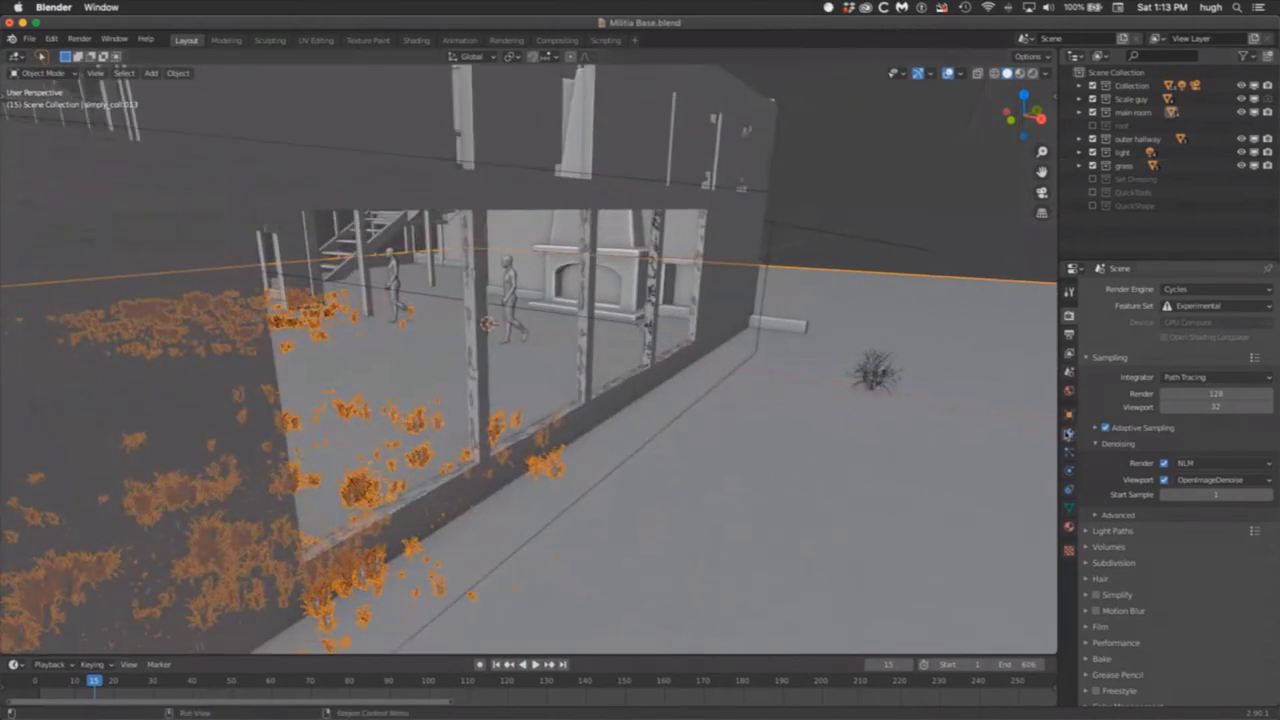
Step: Open the floor's hair particle settings and set the emission number to 586 and the seed to 17
left_click(1069, 451)
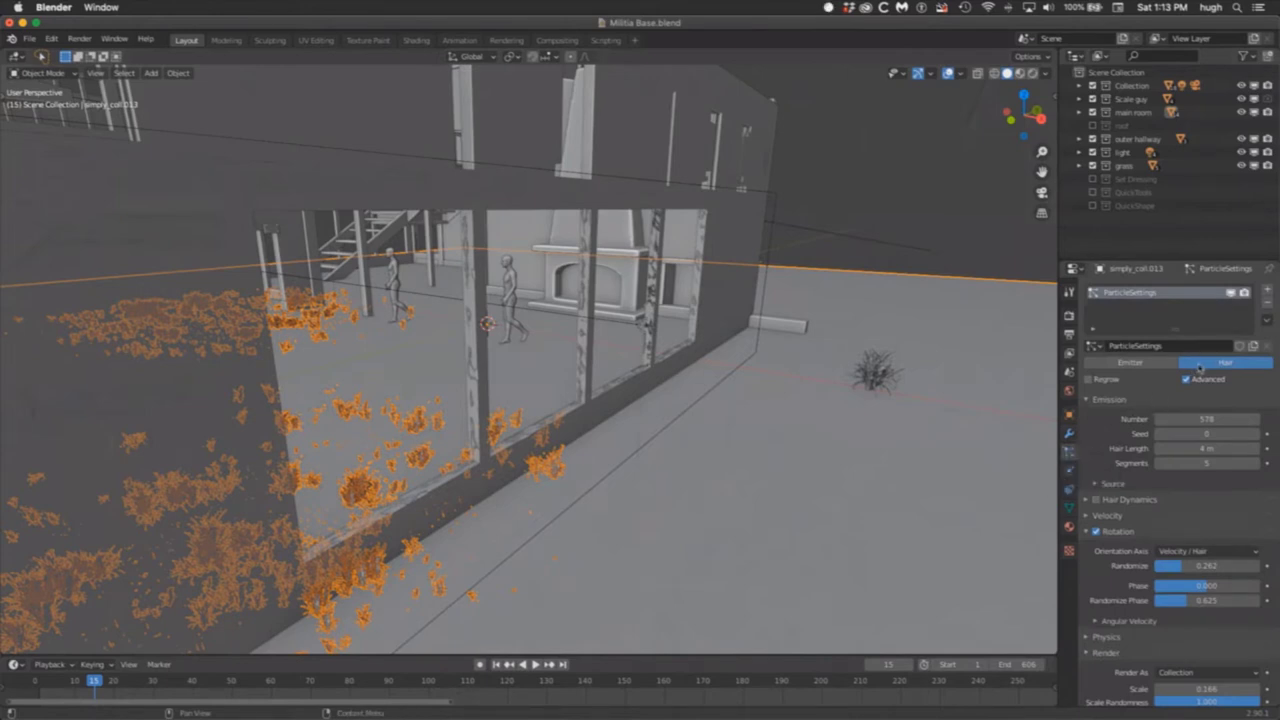
middle_click_drag(790, 436, 817, 443)
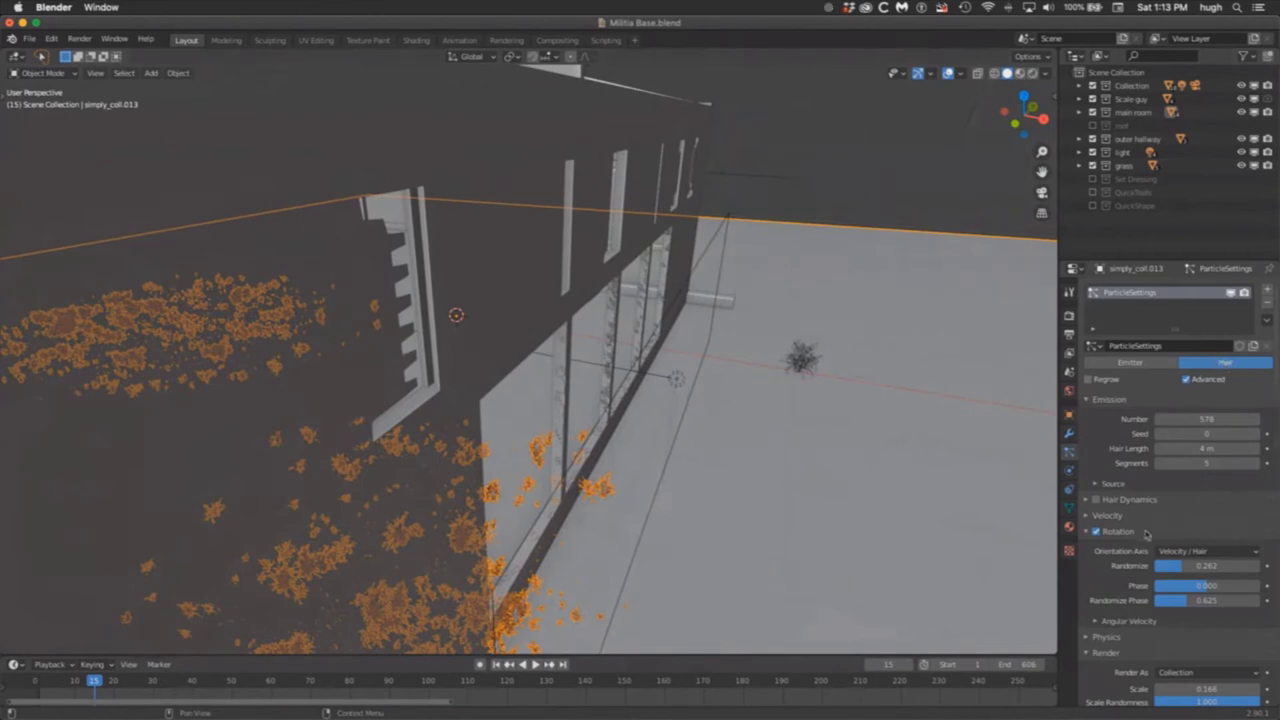
scroll(1121, 570, "down", 2)
middle_click_drag(963, 490, 1033, 418)
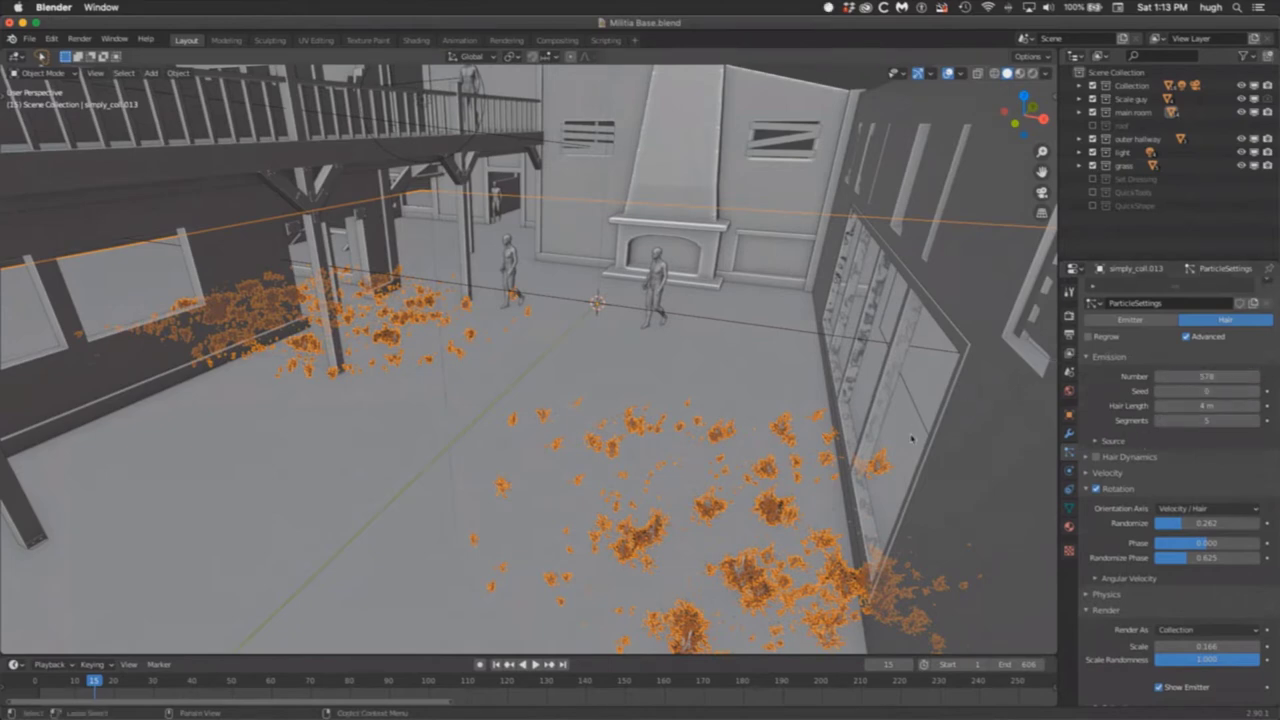
middle_click_drag(912, 437, 856, 441)
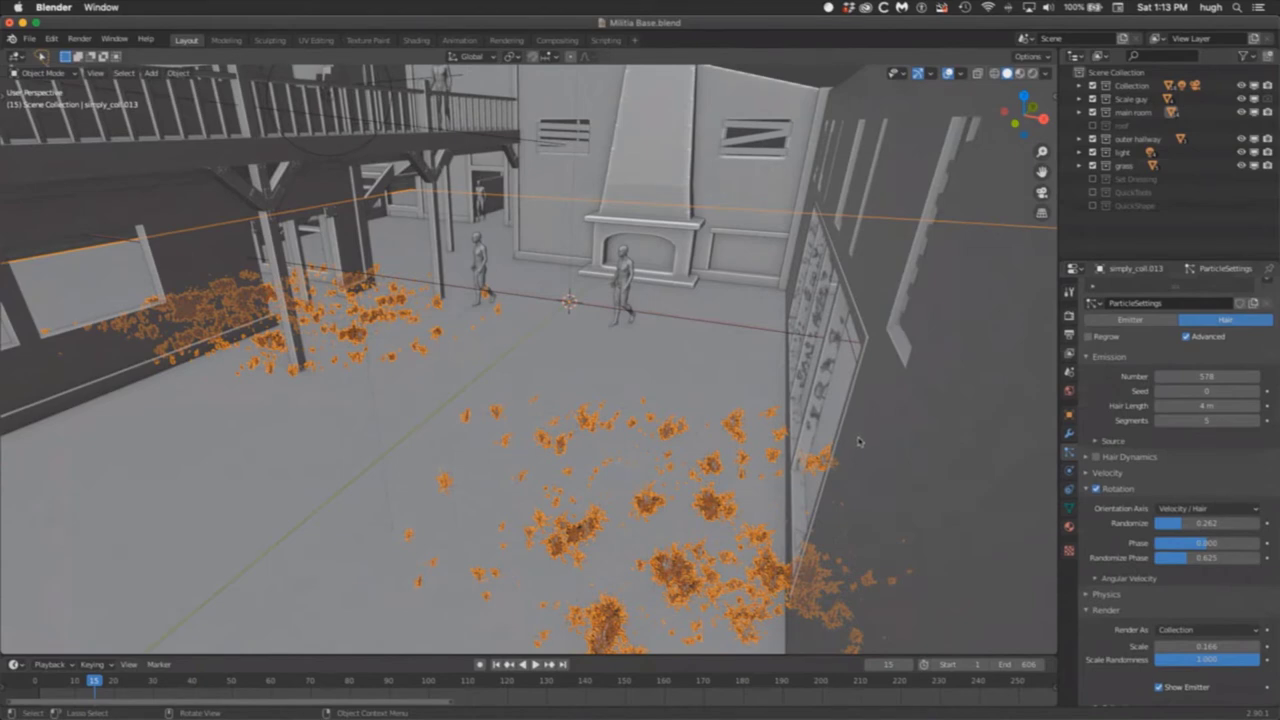
mouse_move(1192, 372)
left_mouse_down()
mouse_move(1212, 375)
mouse_move(1207, 388)
left_mouse_up()
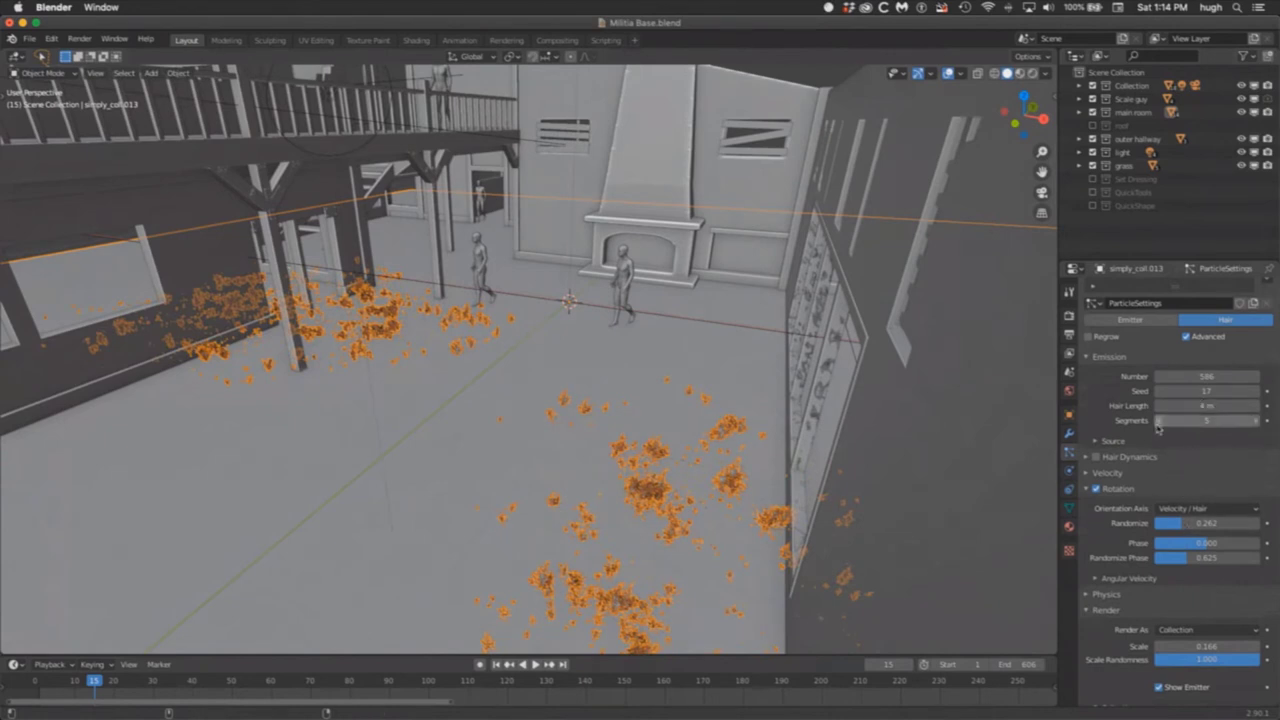
Step: Examine the grass particle system's Render, Collection and Children settings and view the floor's density weights in Weight Paint mode
scroll(1120, 560, "down", 5)
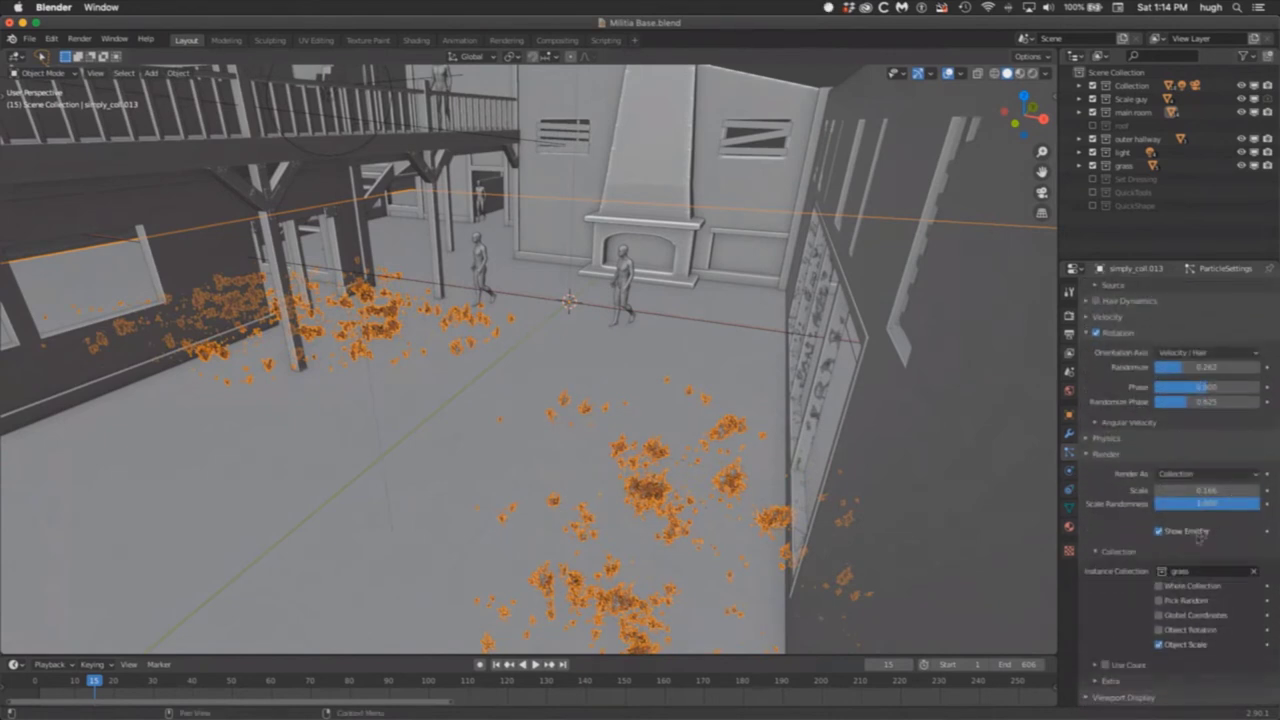
scroll(1199, 484, "down", 3)
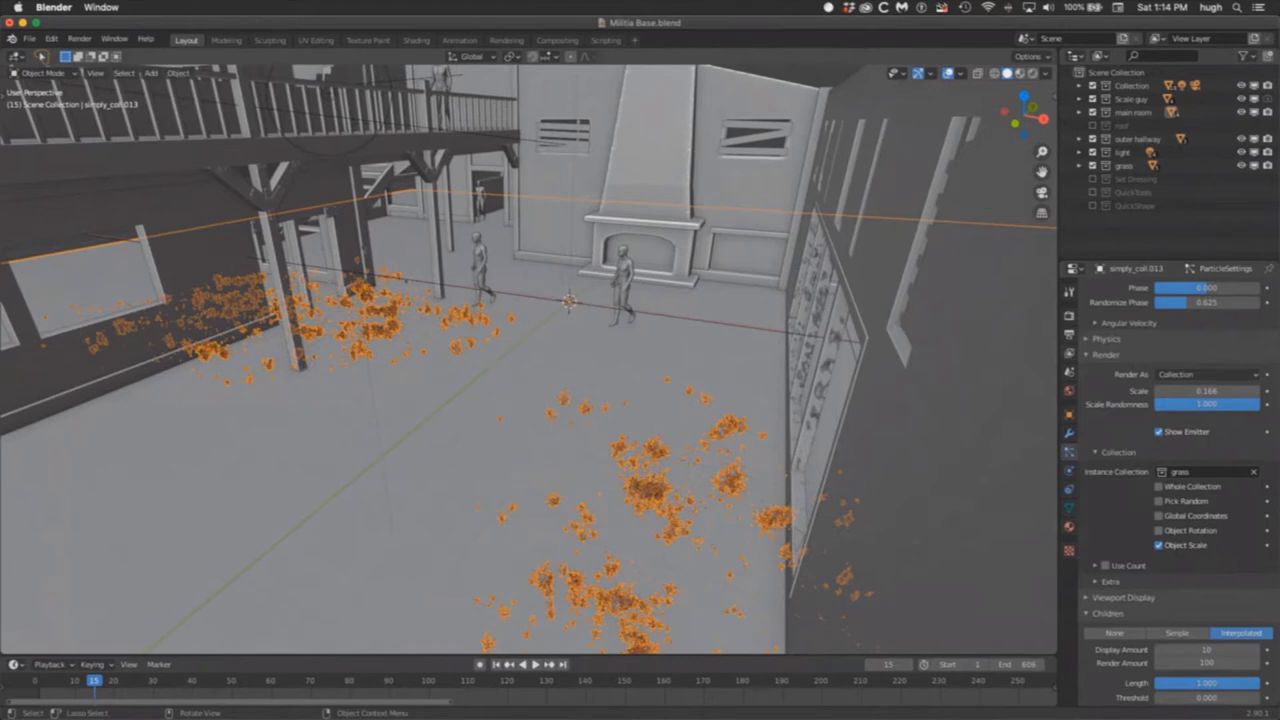
left_click(70, 74)
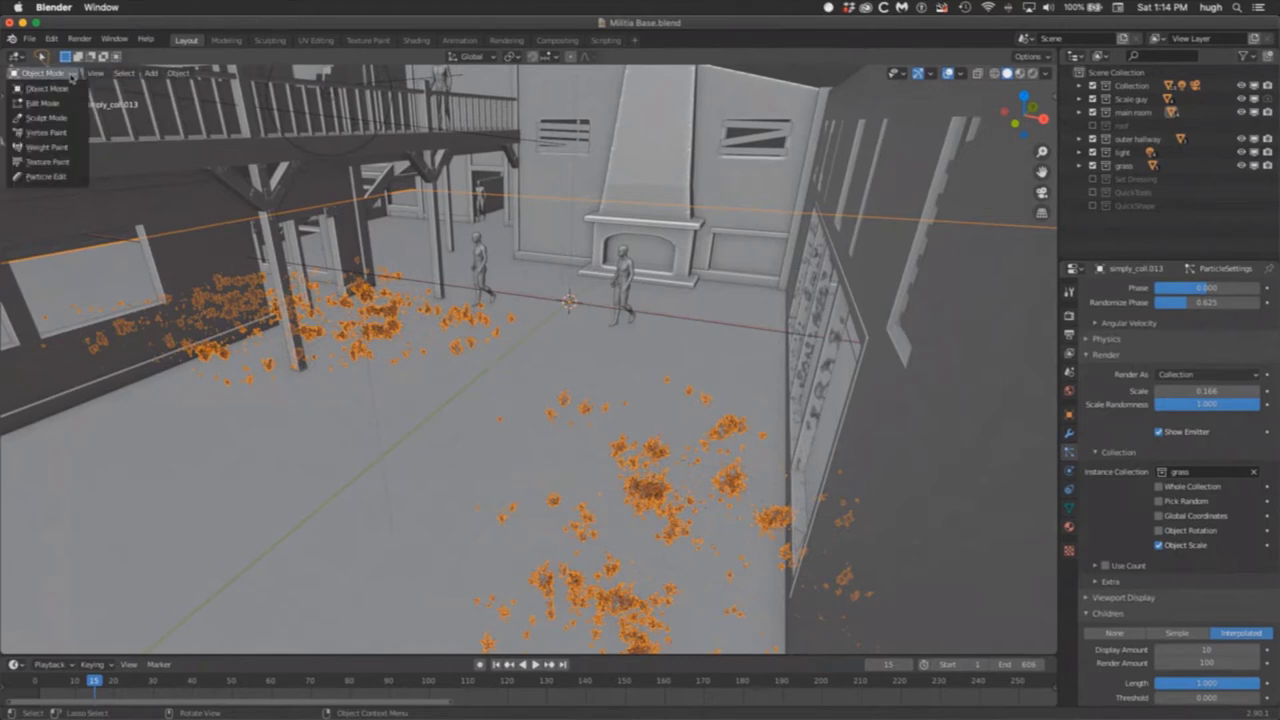
left_click(60, 147)
mouse_move(663, 457)
middle_mouse_down()
mouse_move(650, 435)
mouse_move(726, 393)
middle_mouse_up()
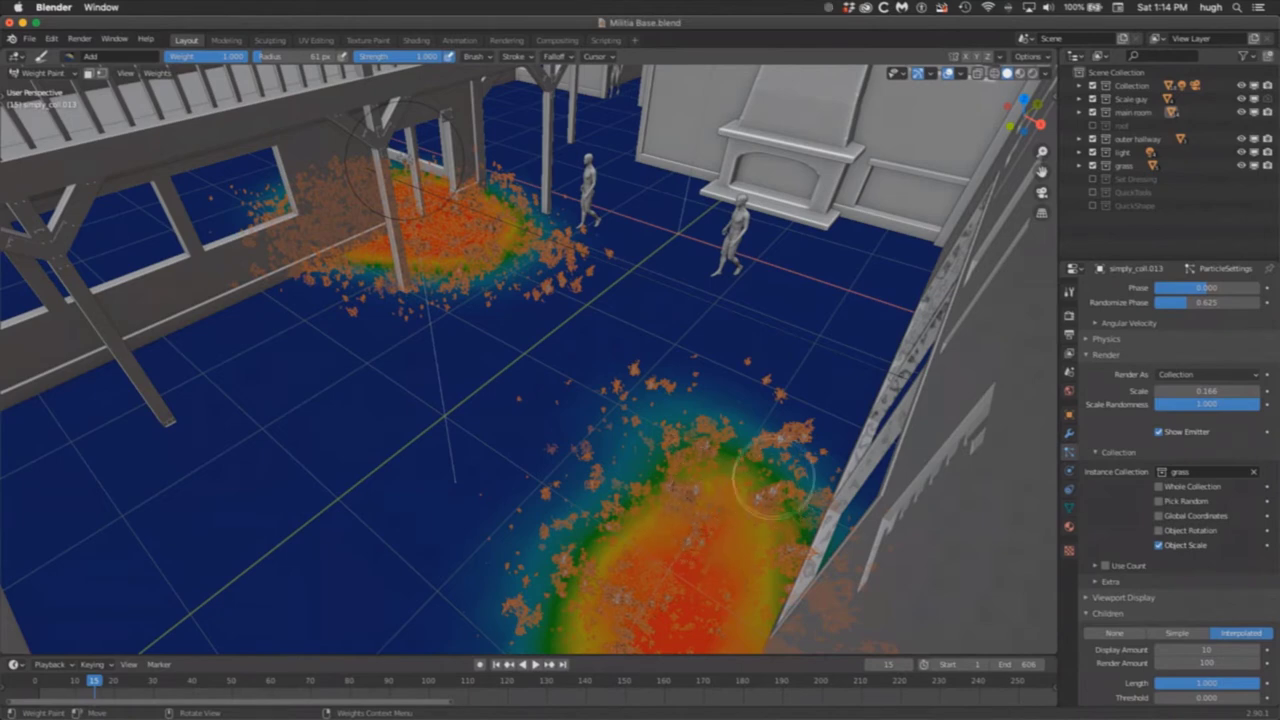
Step: Try painting an extra patch of grass weight on the floor near the fireplace, undo it, and return to Object Mode
left_click(846, 301)
mouse_move(846, 301)
left_mouse_down()
mouse_move(650, 337)
mouse_move(815, 302)
mouse_move(788, 302)
mouse_move(814, 287)
left_mouse_up()
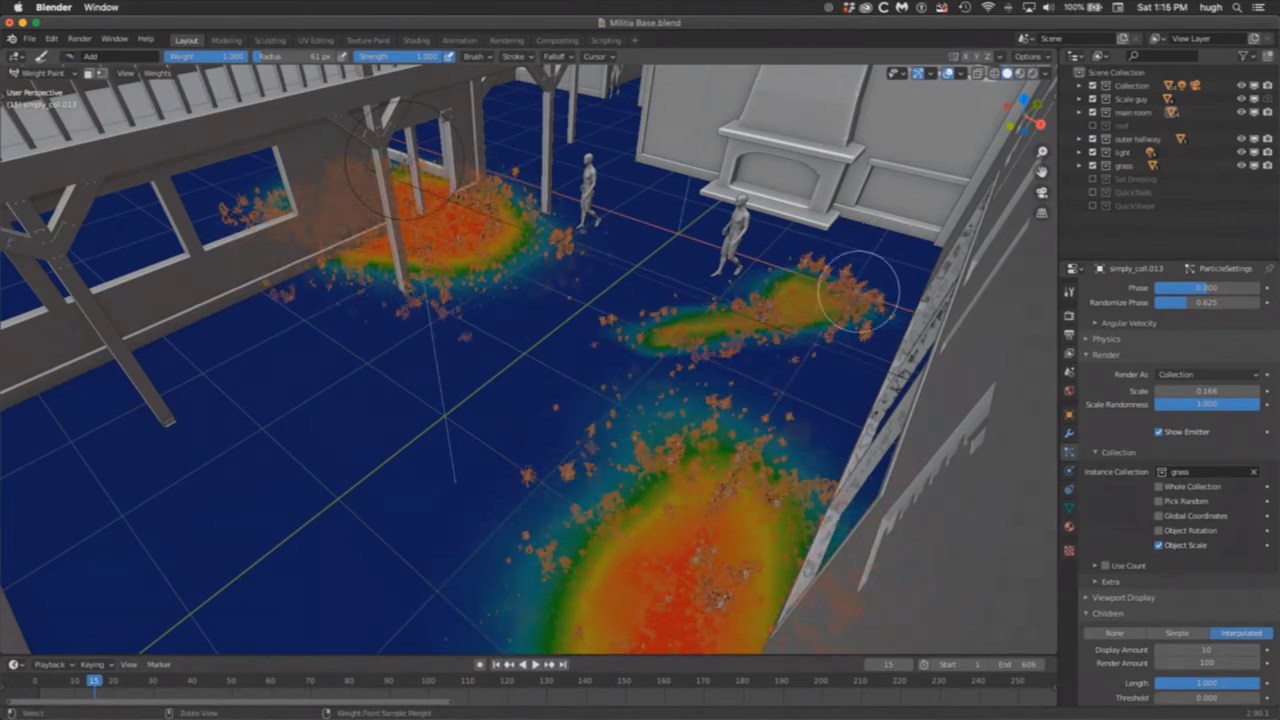
key("super+z")
mouse_move(714, 457)
middle_mouse_down()
mouse_move(610, 420)
mouse_move(684, 392)
middle_mouse_up()
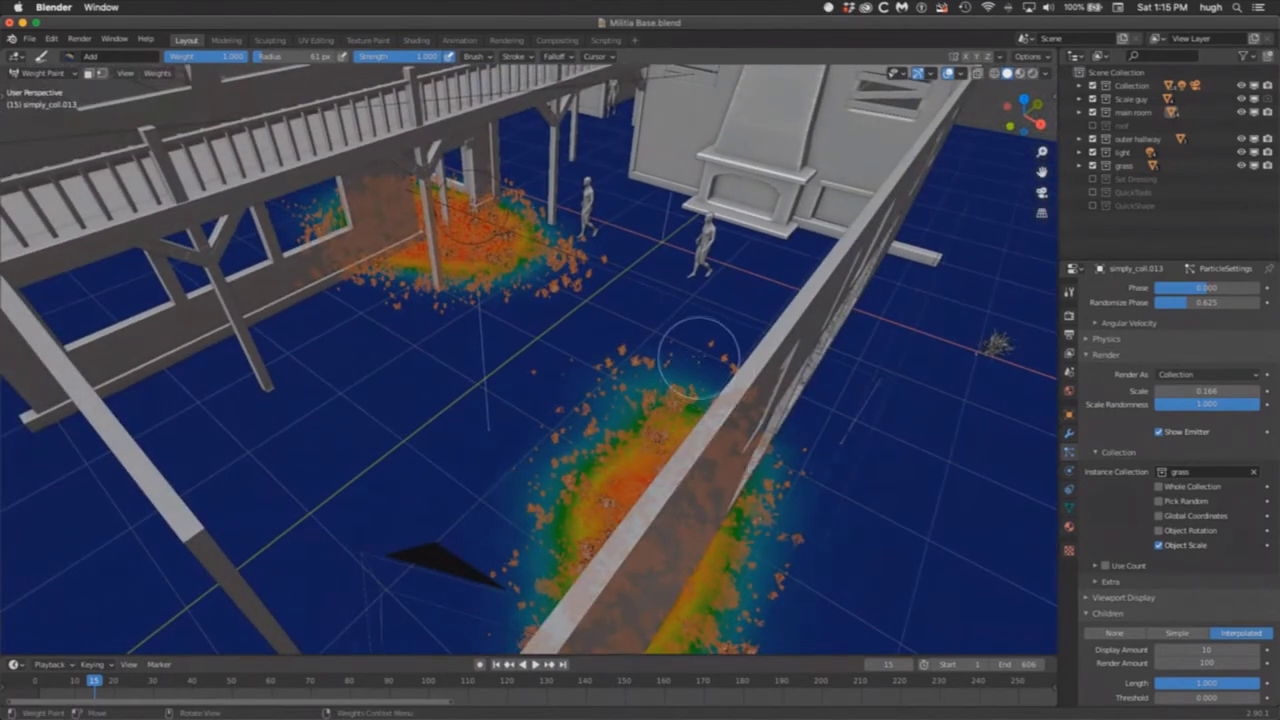
left_click(45, 73)
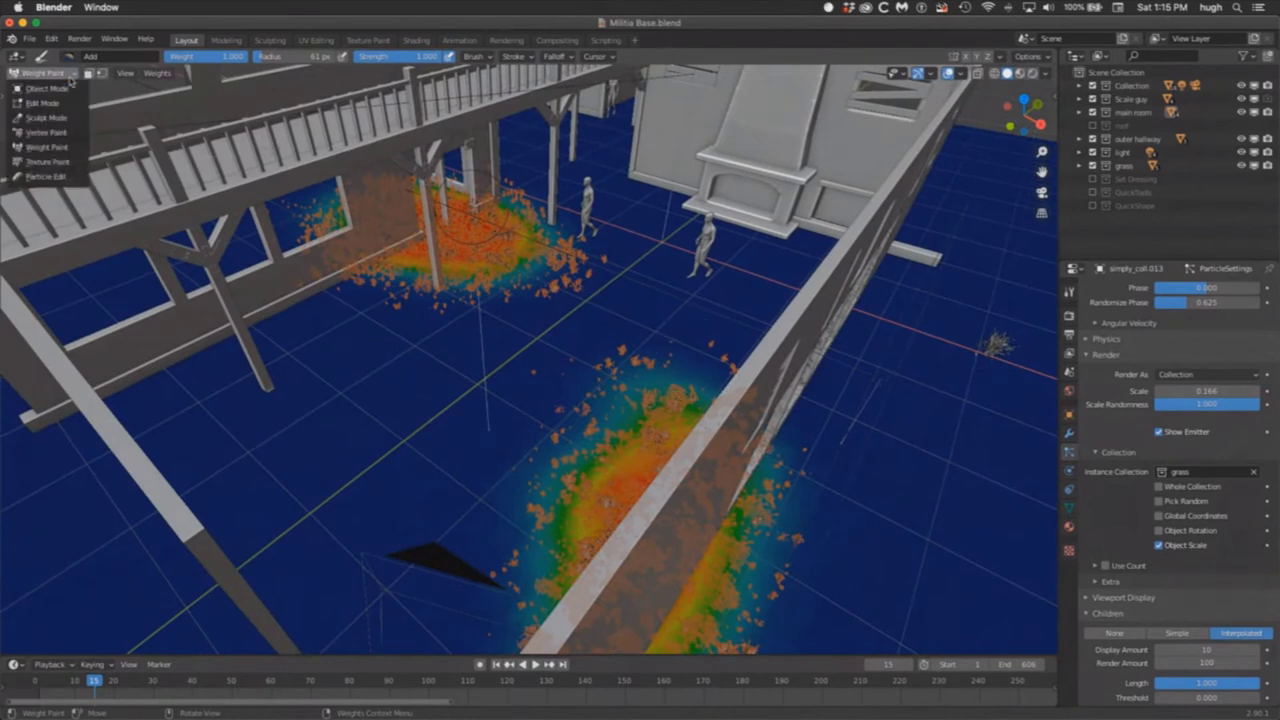
left_click(40, 84)
middle_click_drag(576, 221, 797, 411)
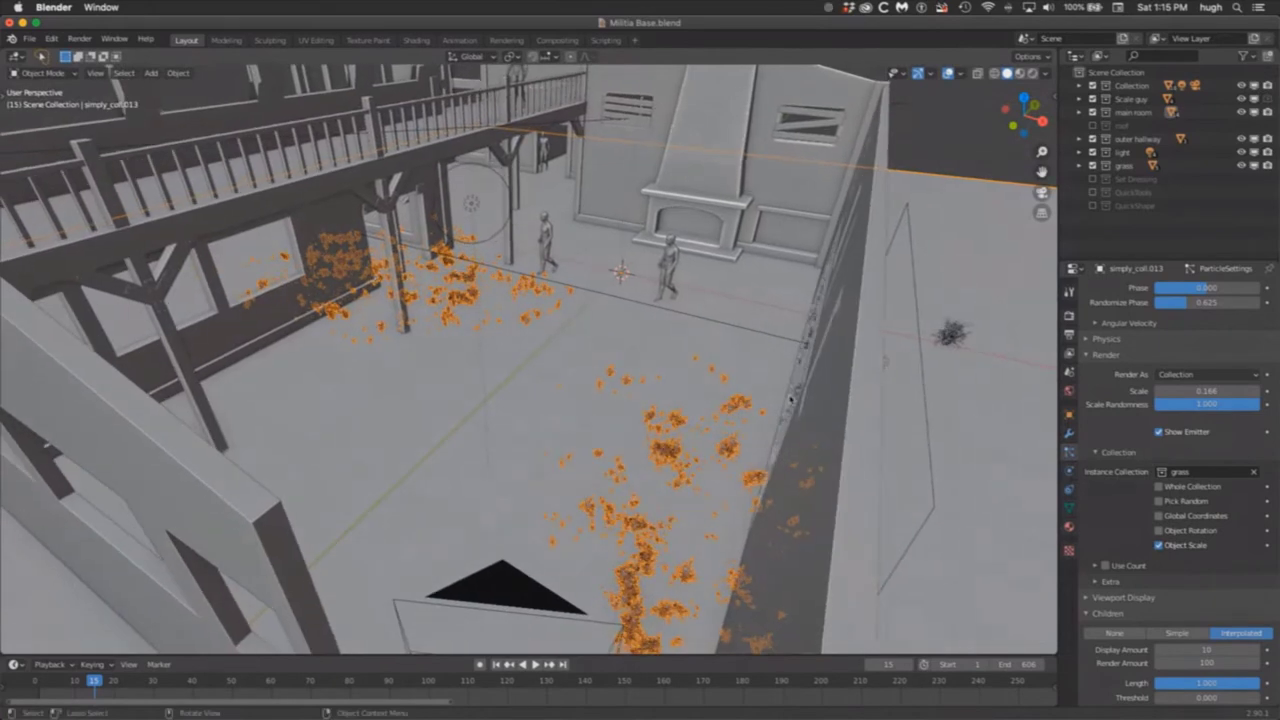
Step: Include the roof and Set Dressing collections, and view the room through the scene camera with nothing selected
left_click(1093, 125)
left_click(1042, 192)
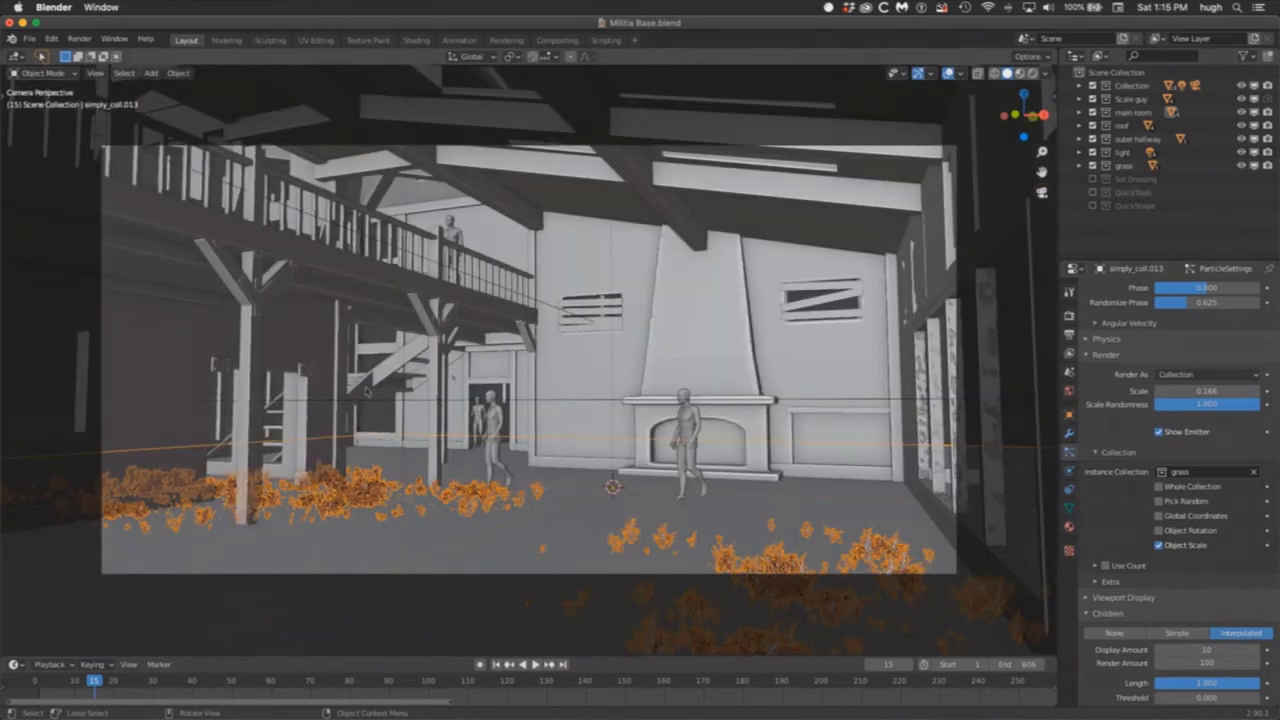
left_click(606, 364)
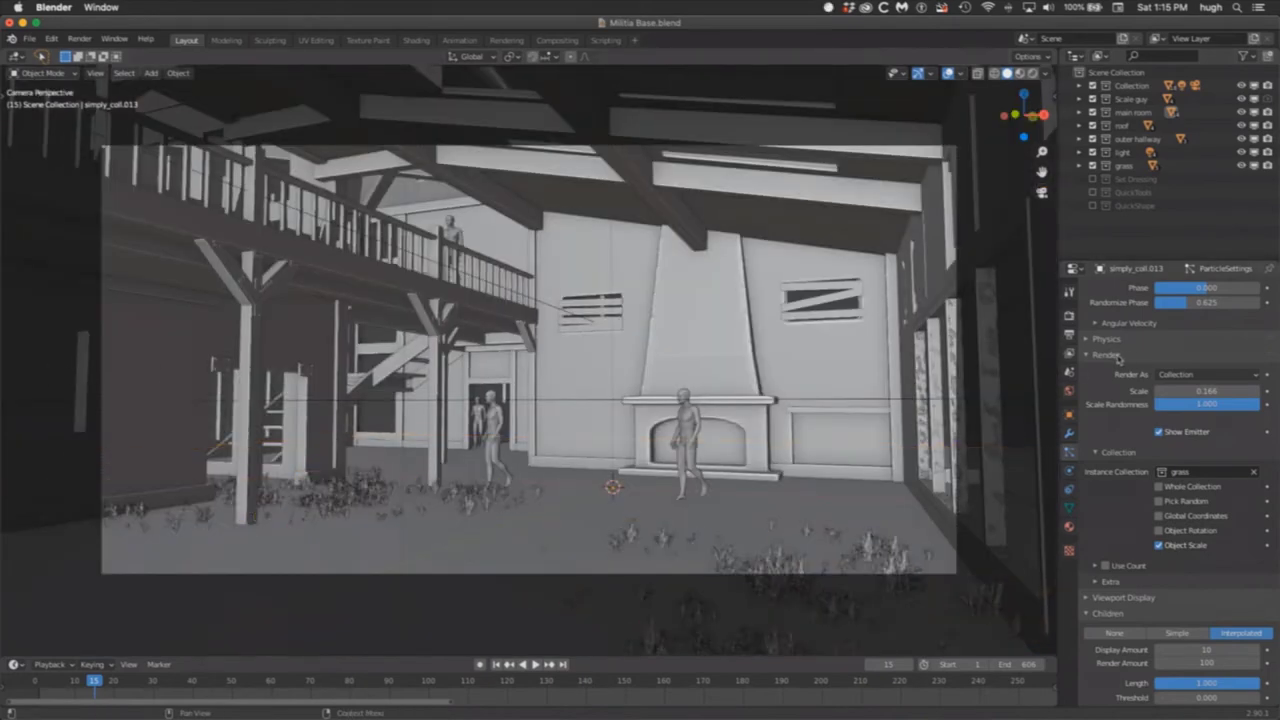
left_click(1093, 178)
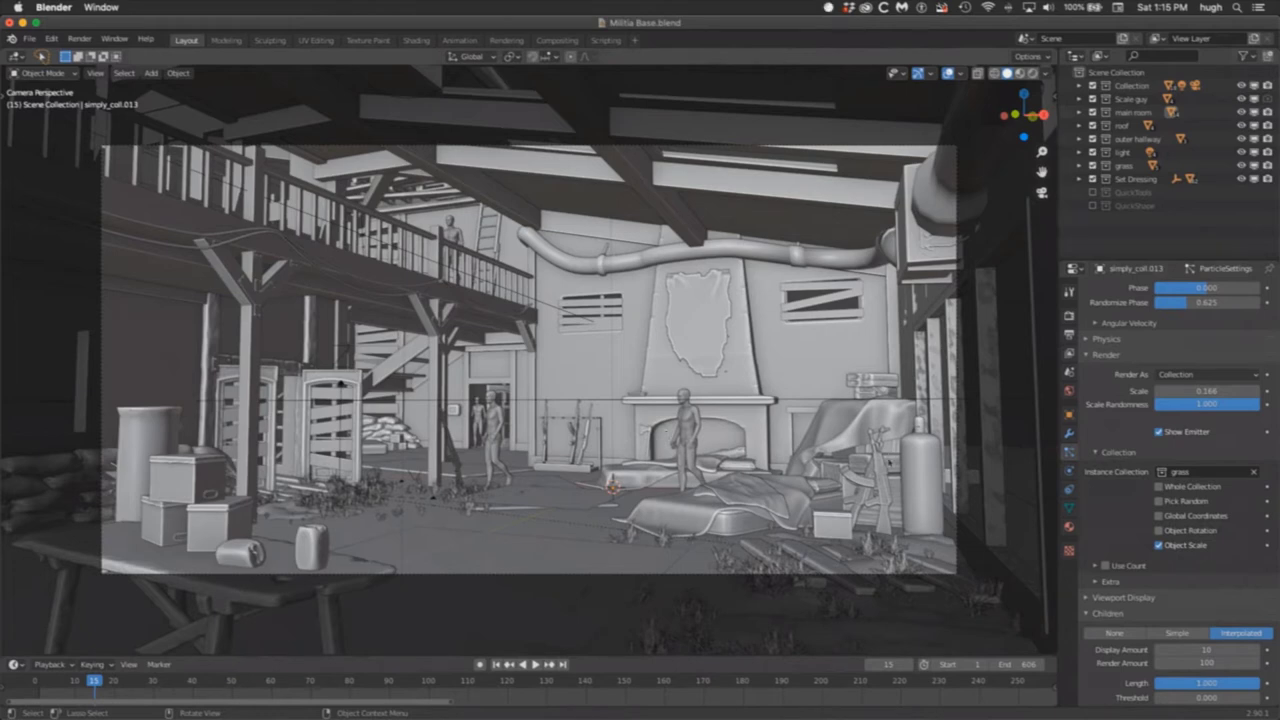
Step: Select the metal gas cylinder among the set dressing, inspect it outside the camera view, and return to the camera
left_click(890, 458)
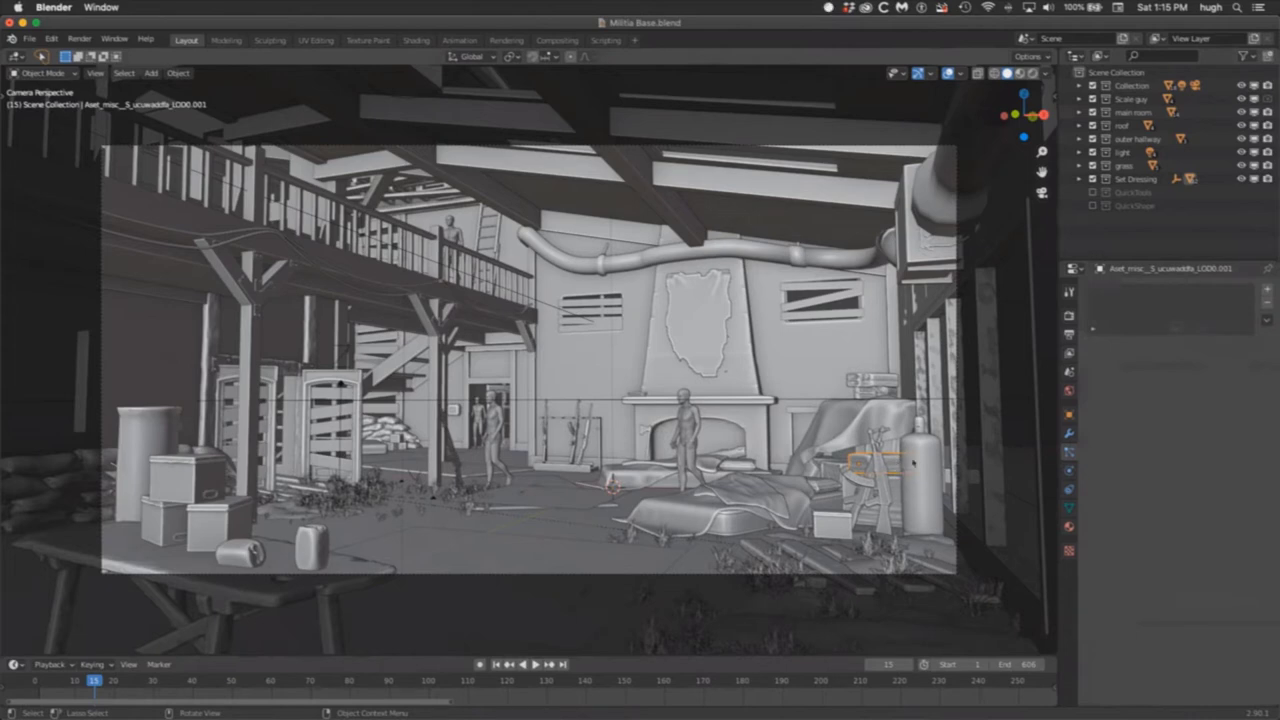
left_click(922, 459)
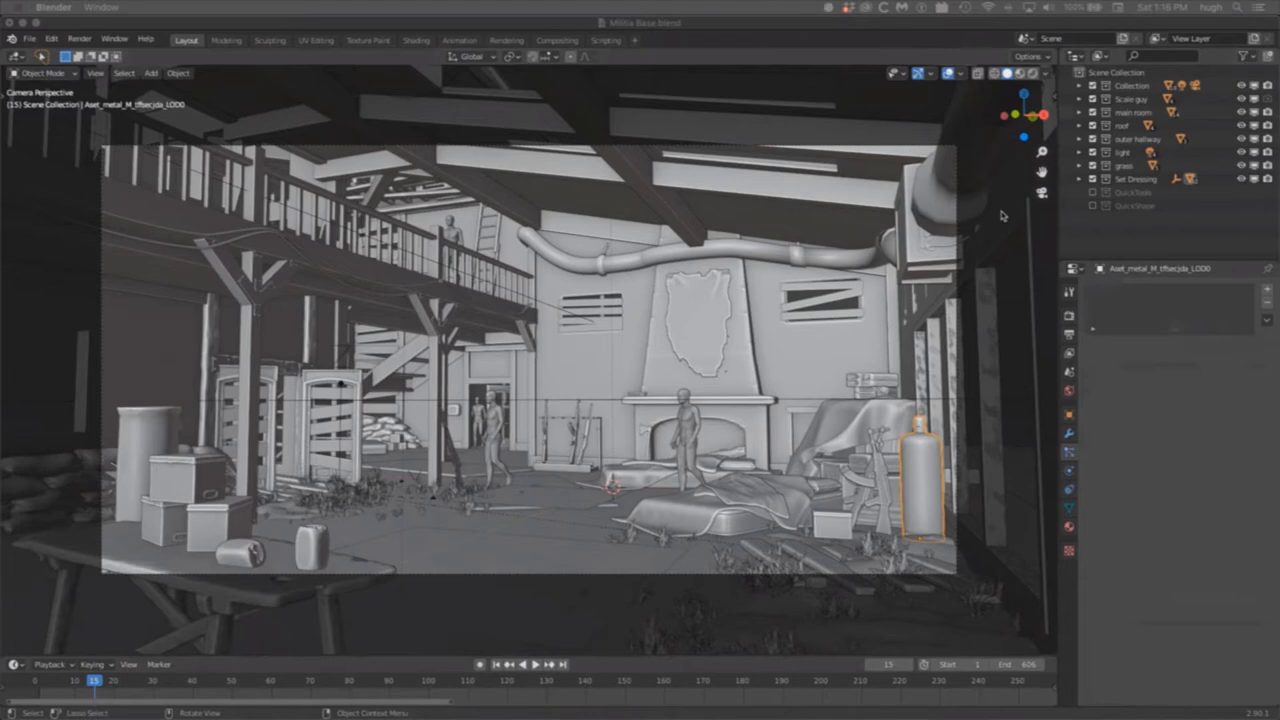
left_click(1042, 193)
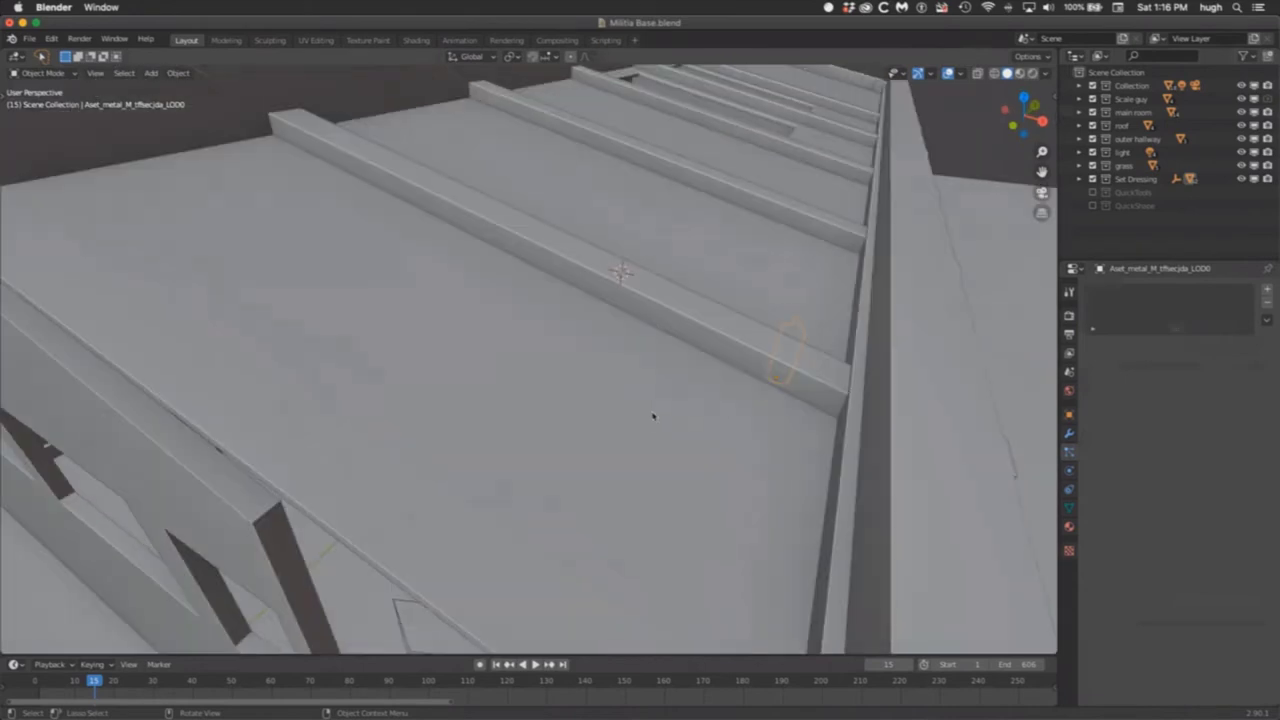
scroll(634, 417, "up", 8, "ctrl")
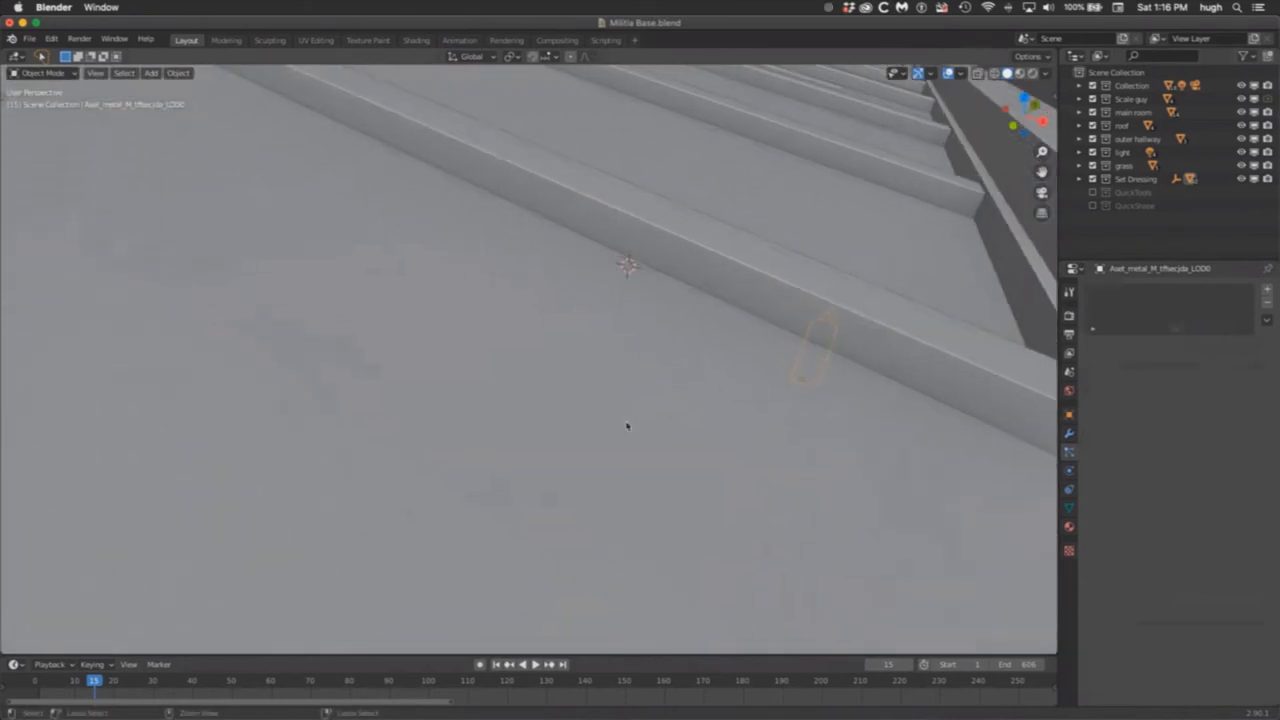
scroll(627, 426, "up", 8, "ctrl")
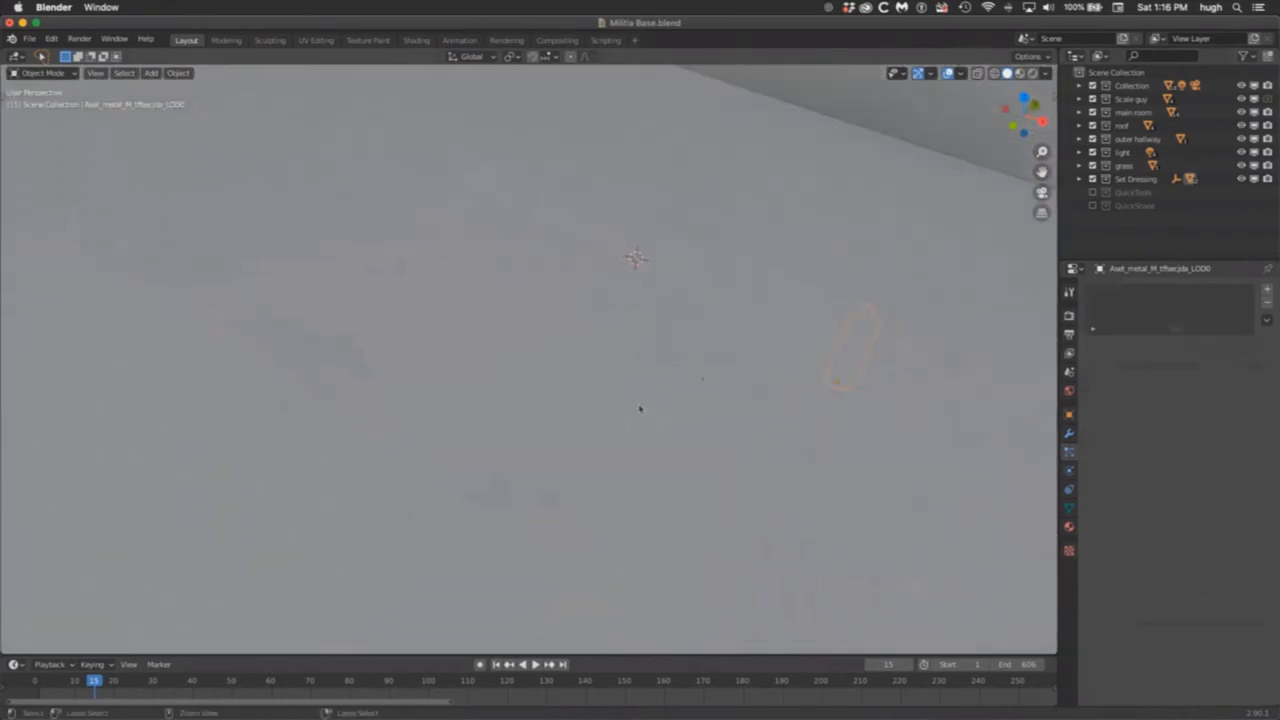
scroll(701, 378, "up", 3, "ctrl")
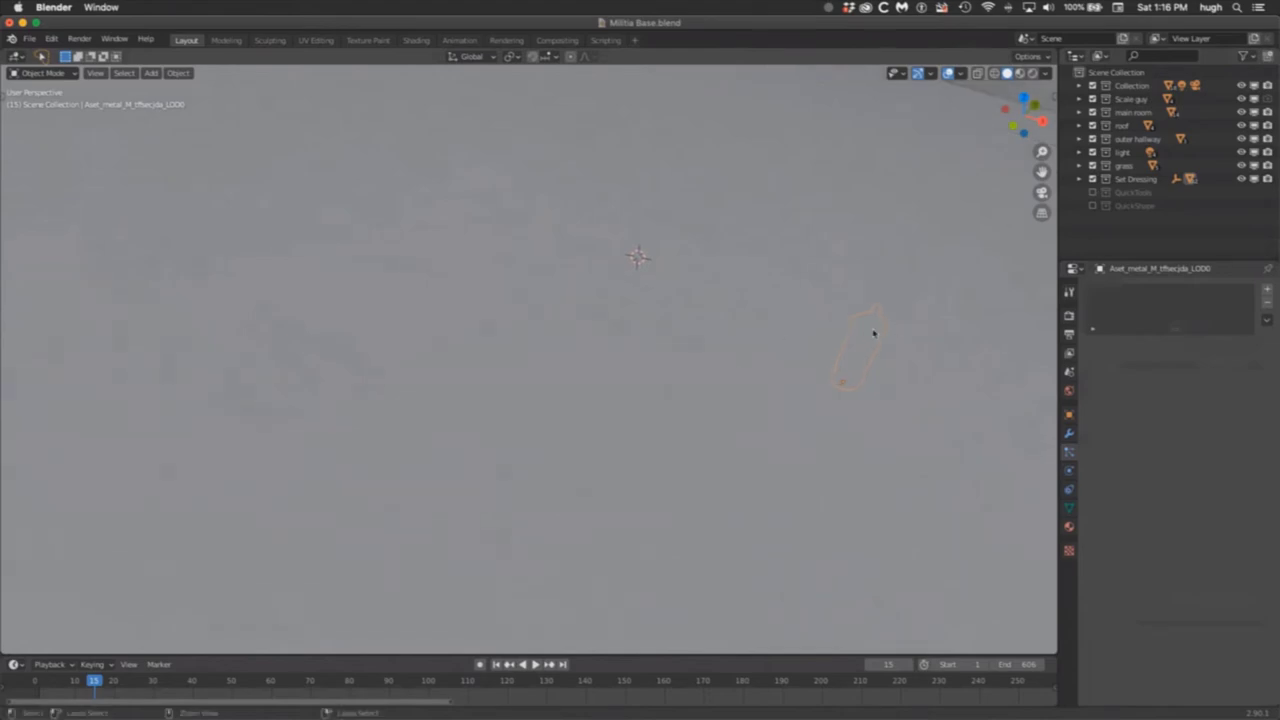
key("KP_0")
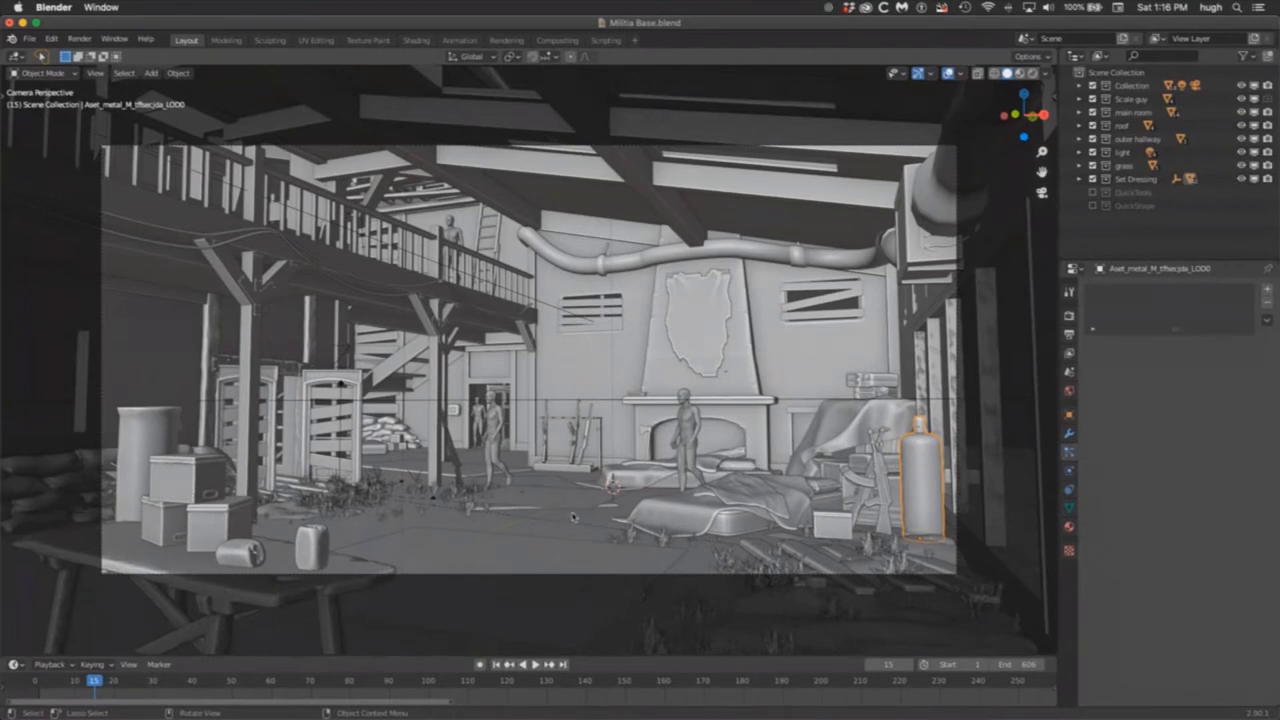
Step: Select the props beside the gas cylinder, the M1 rifle leaning at the back wall and the mattress cloth to point them out
left_click(894, 467)
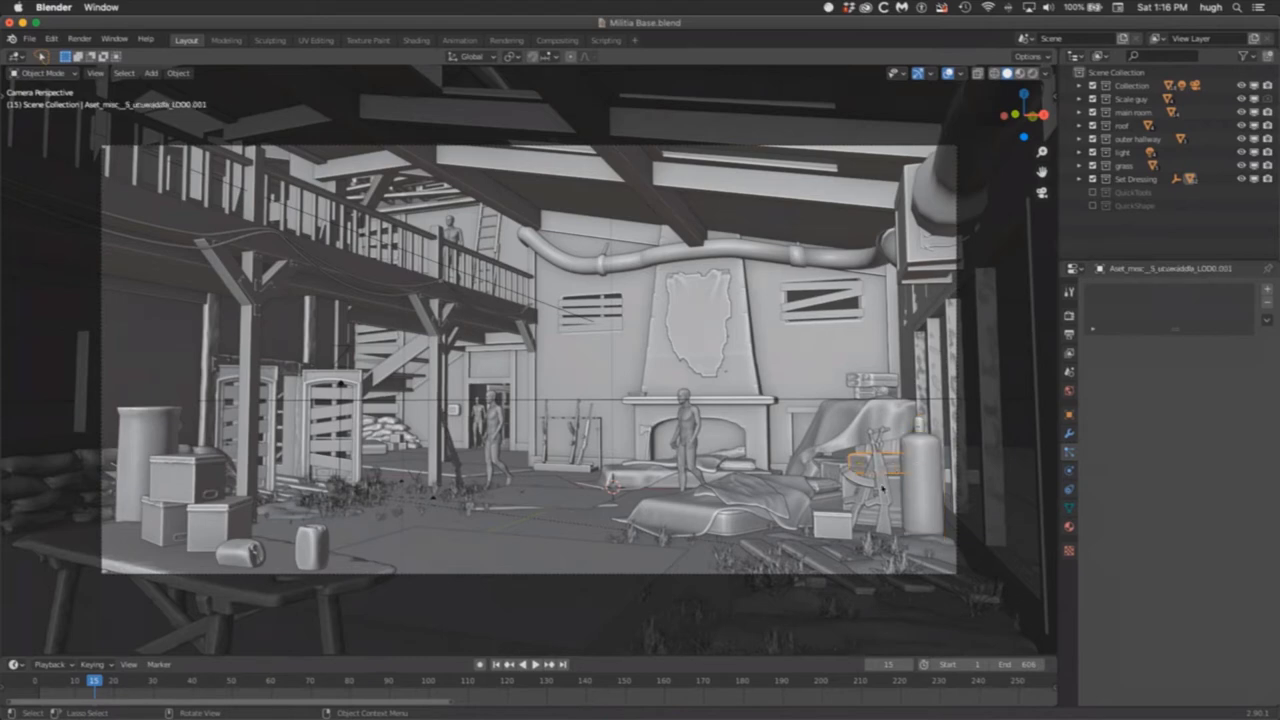
left_click(882, 488)
left_click(584, 450)
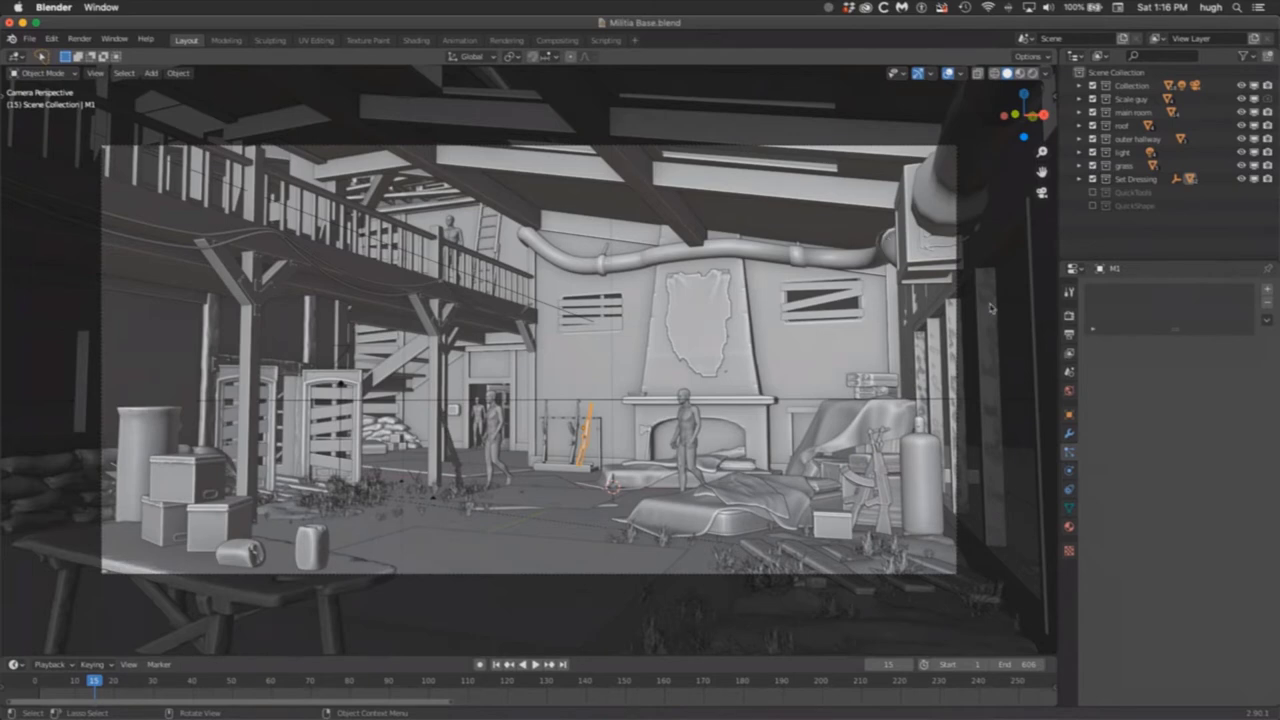
key("alt+a")
left_click(748, 494)
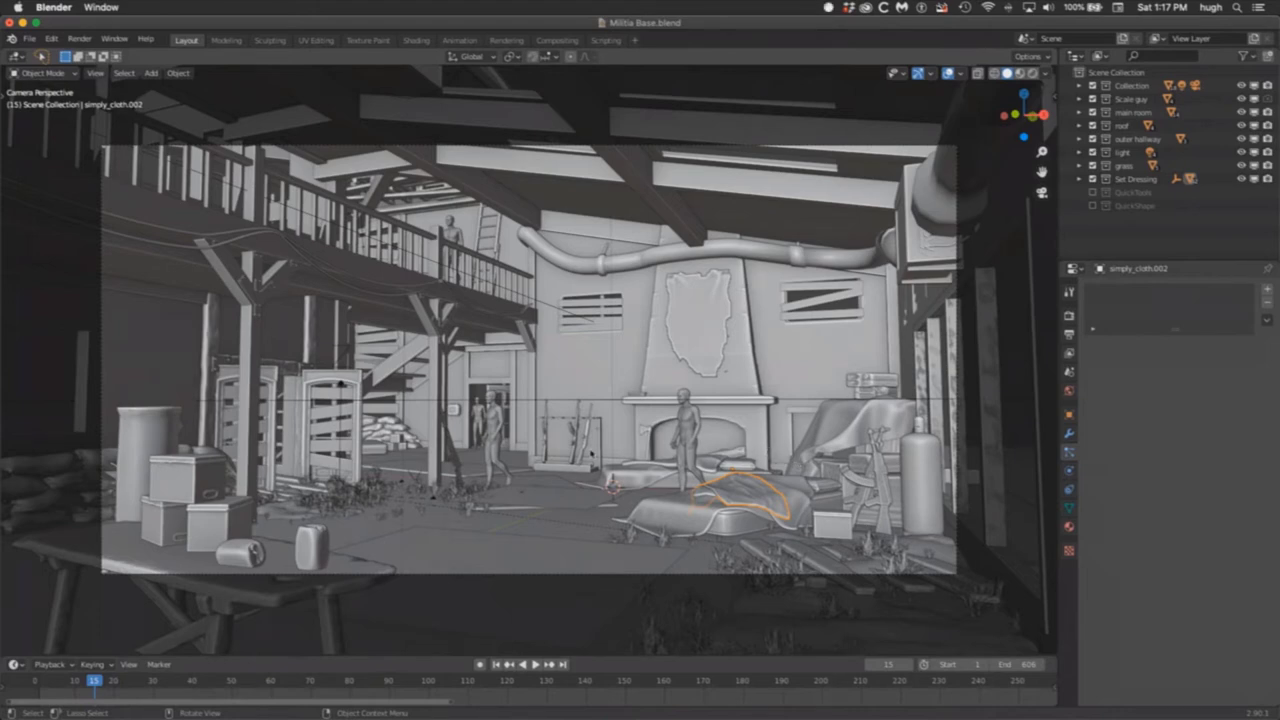
Step: Preview the camera view of the dressed room in Rendered shading and return the viewport to Solid
key("z")
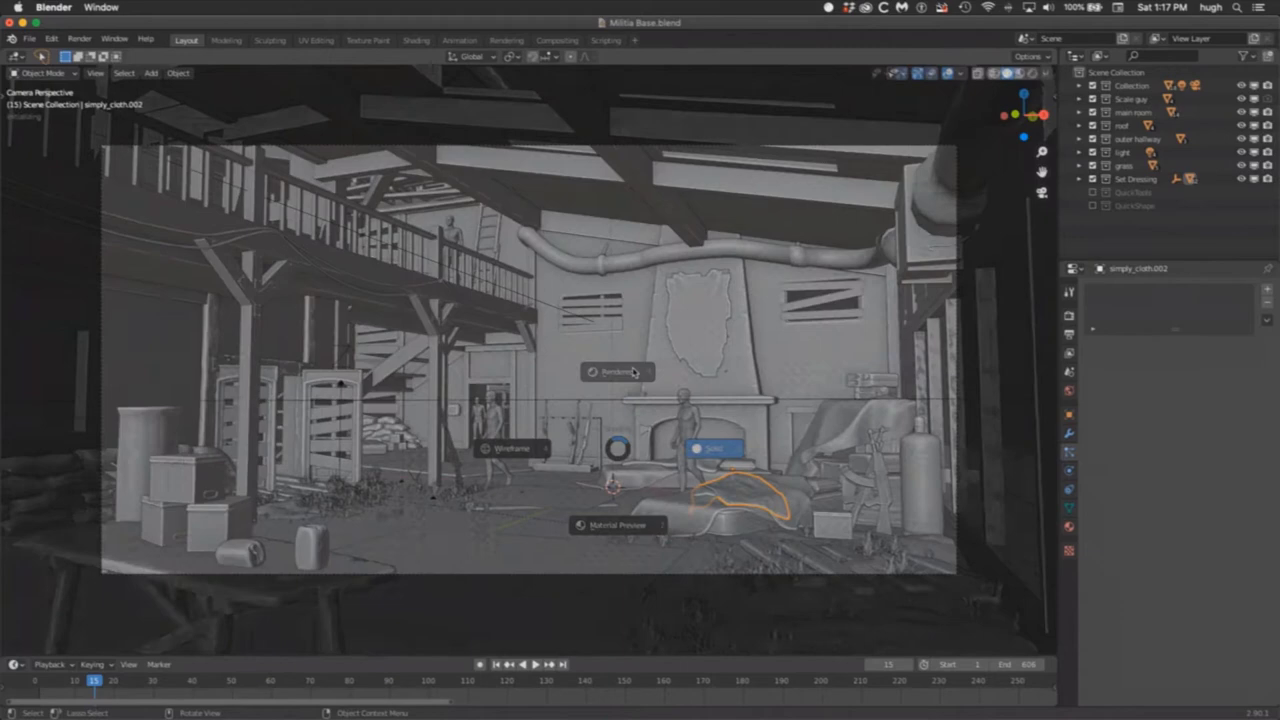
left_click(636, 372)
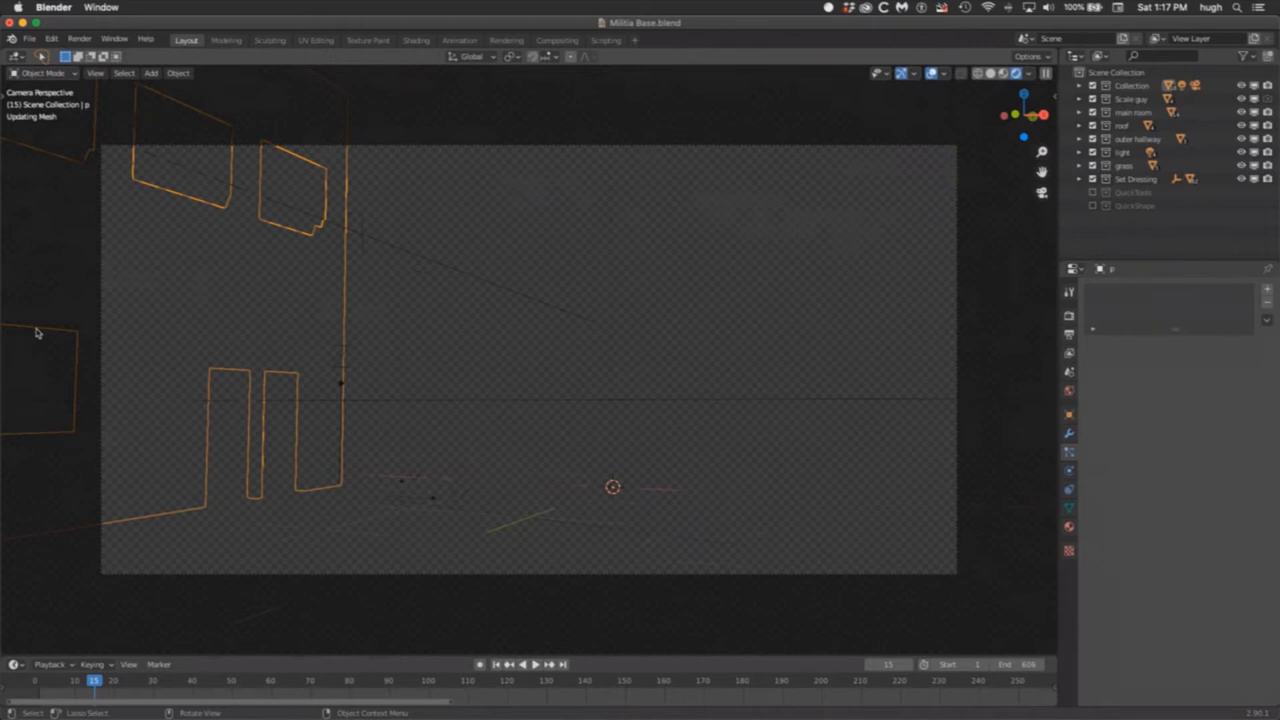
left_click(32, 377)
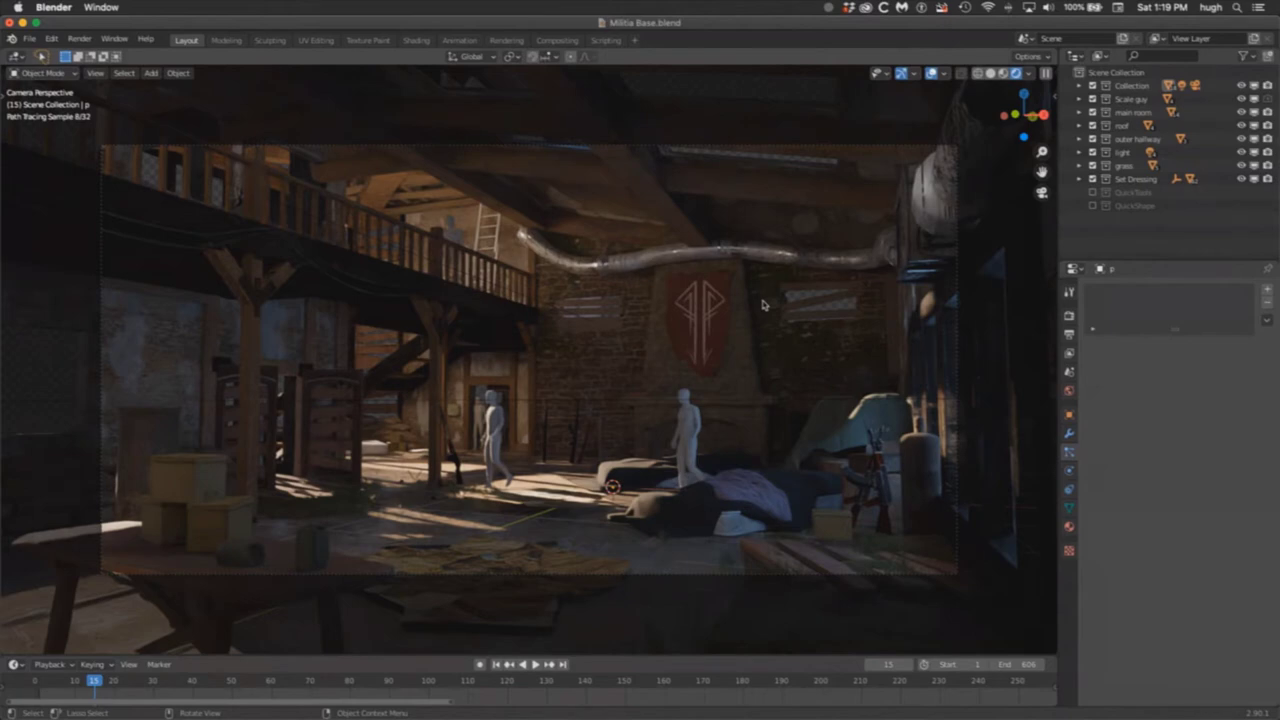
key("z")
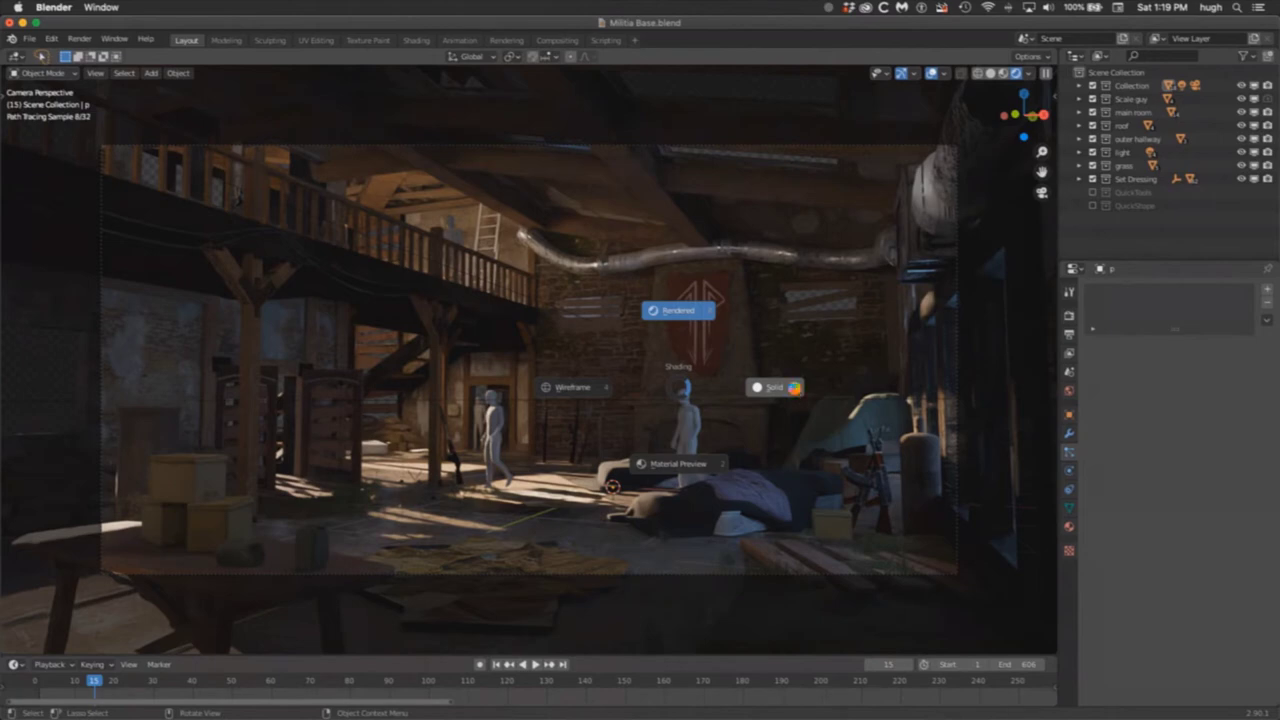
left_click(796, 390)
key("ctrl")
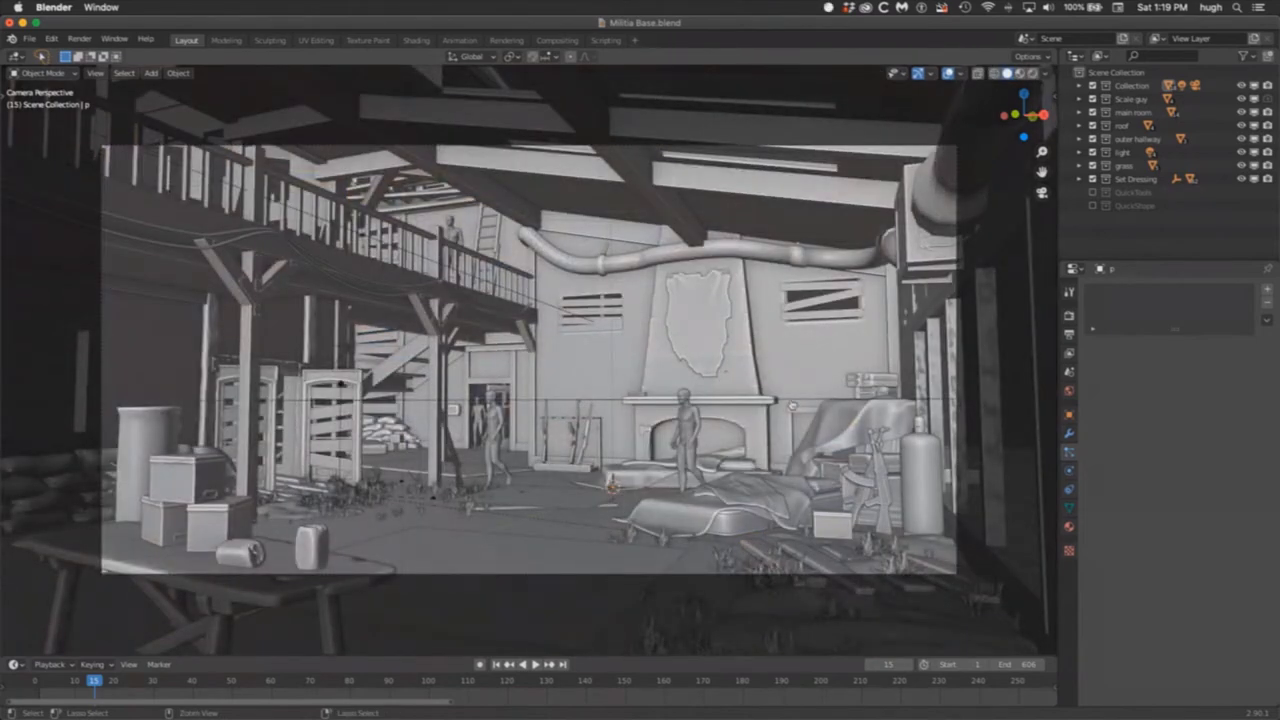
Step: Switch to Photoshop, bring up the Militia Base.psd document and flip the image horizontally
key("super+Tab")
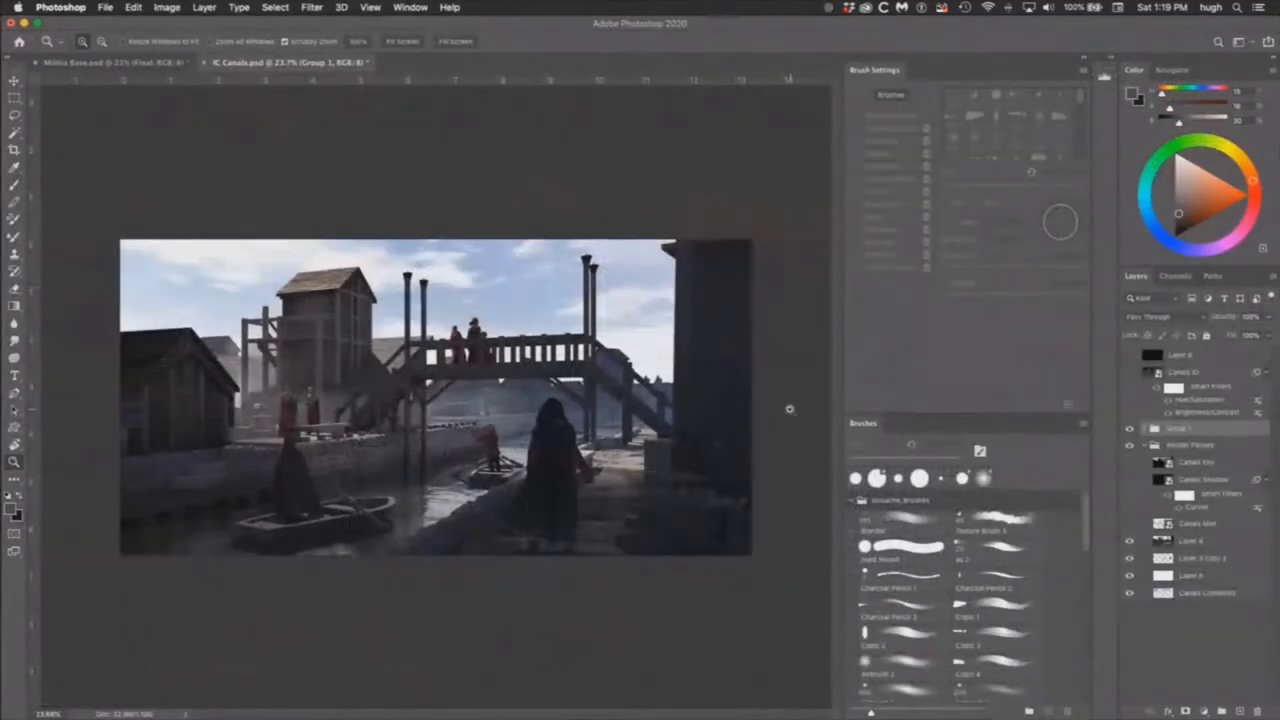
left_click(180, 66)
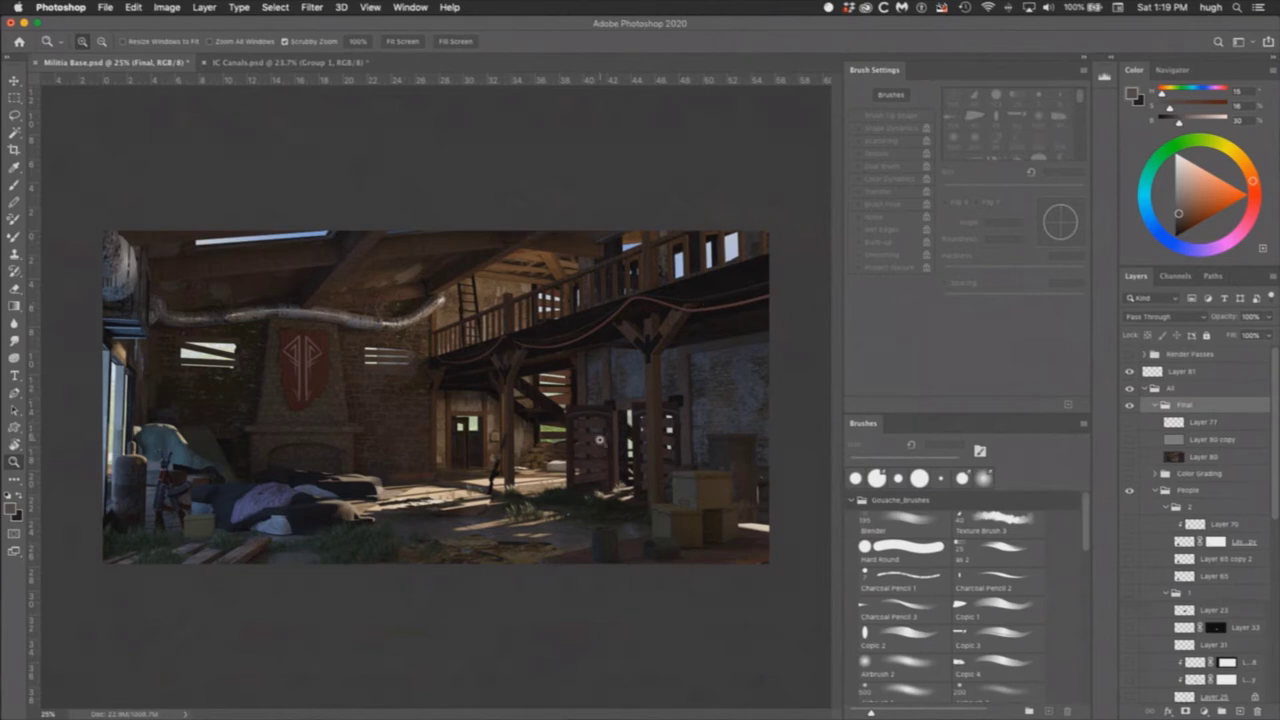
key("super+alt+i")
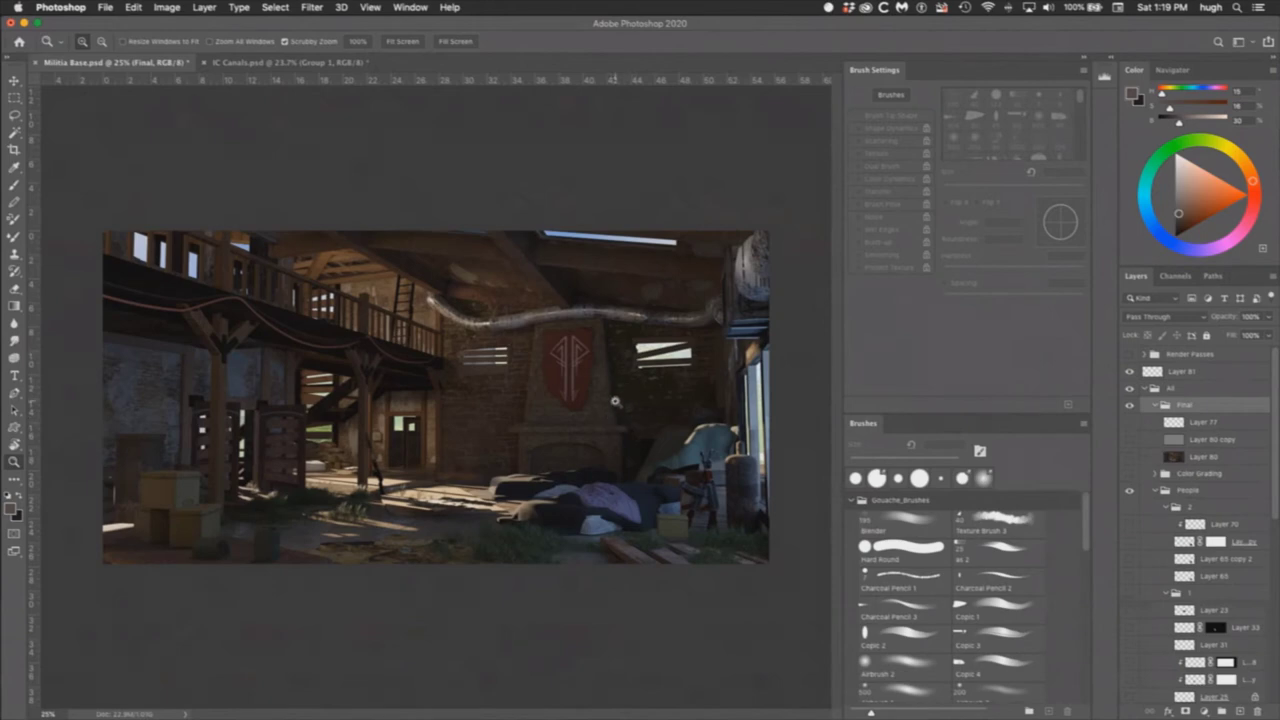
Step: Look through the layer stack, expand the Render Passes group and show the Militia Base ID New pass
mouse_move(1266, 440)
left_mouse_down()
mouse_move(1268, 574)
mouse_move(1257, 560)
left_mouse_up()
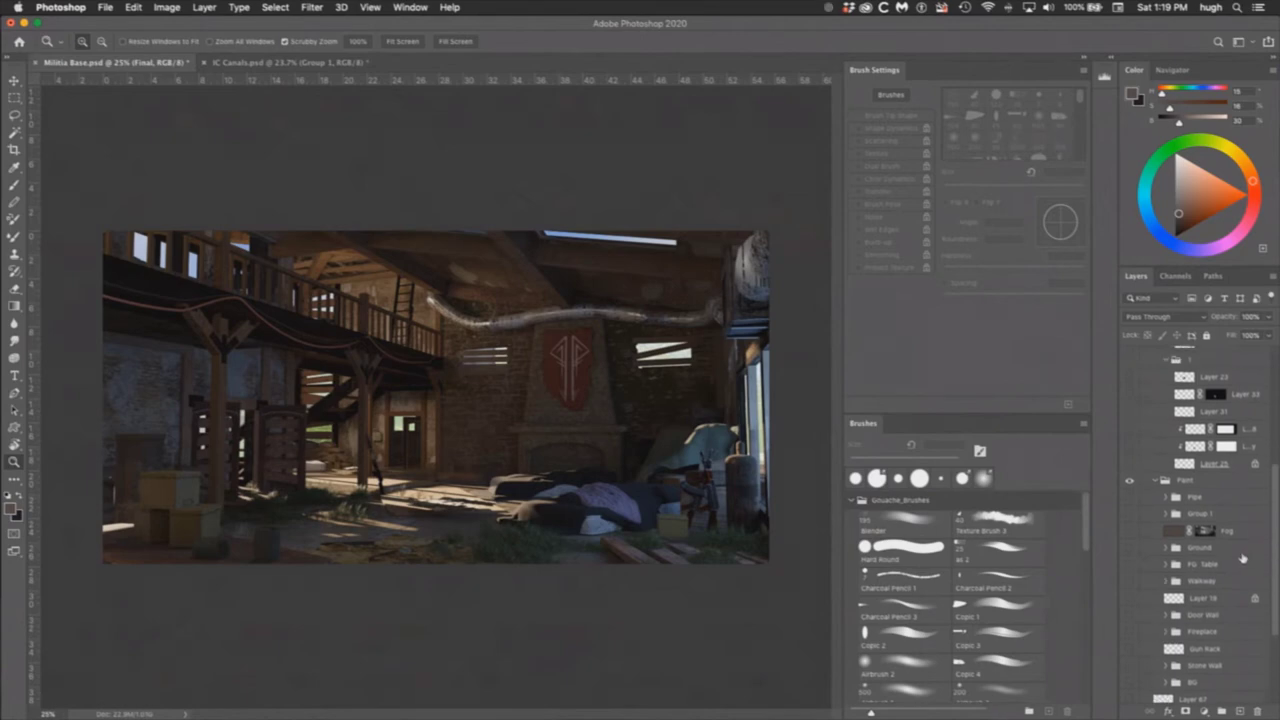
left_click_drag(1272, 510, 1268, 298)
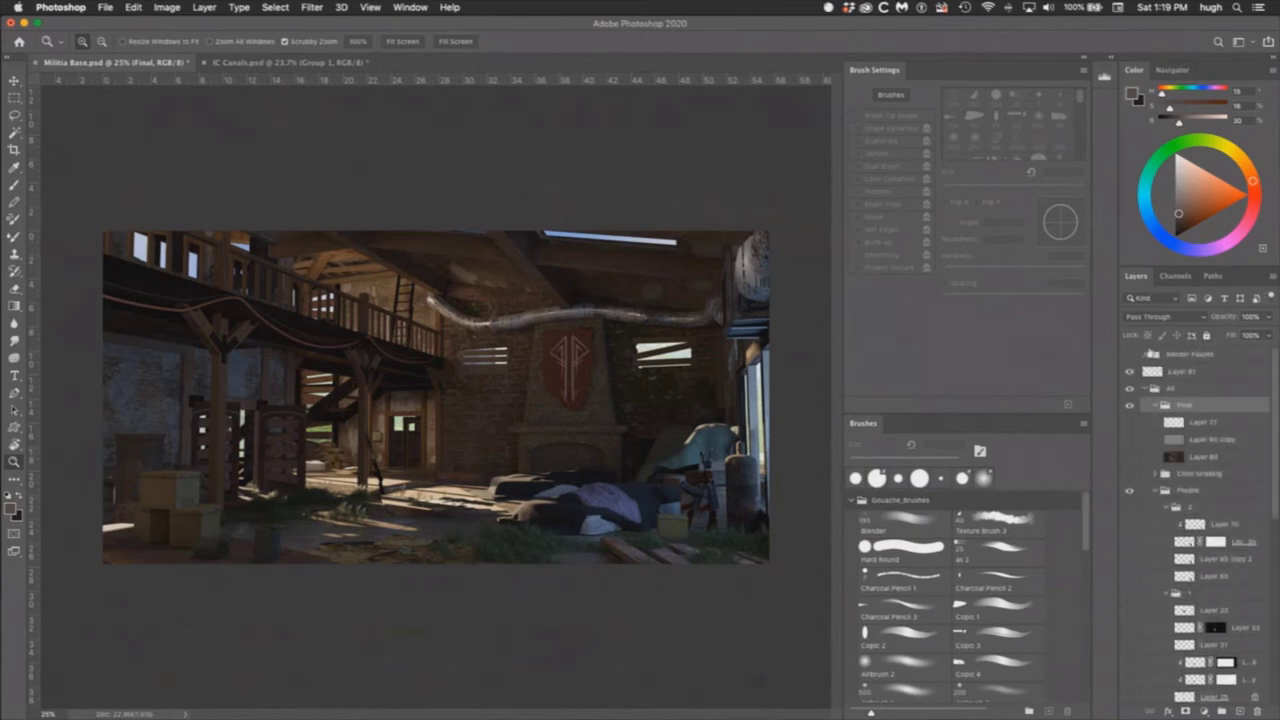
left_click(1145, 354)
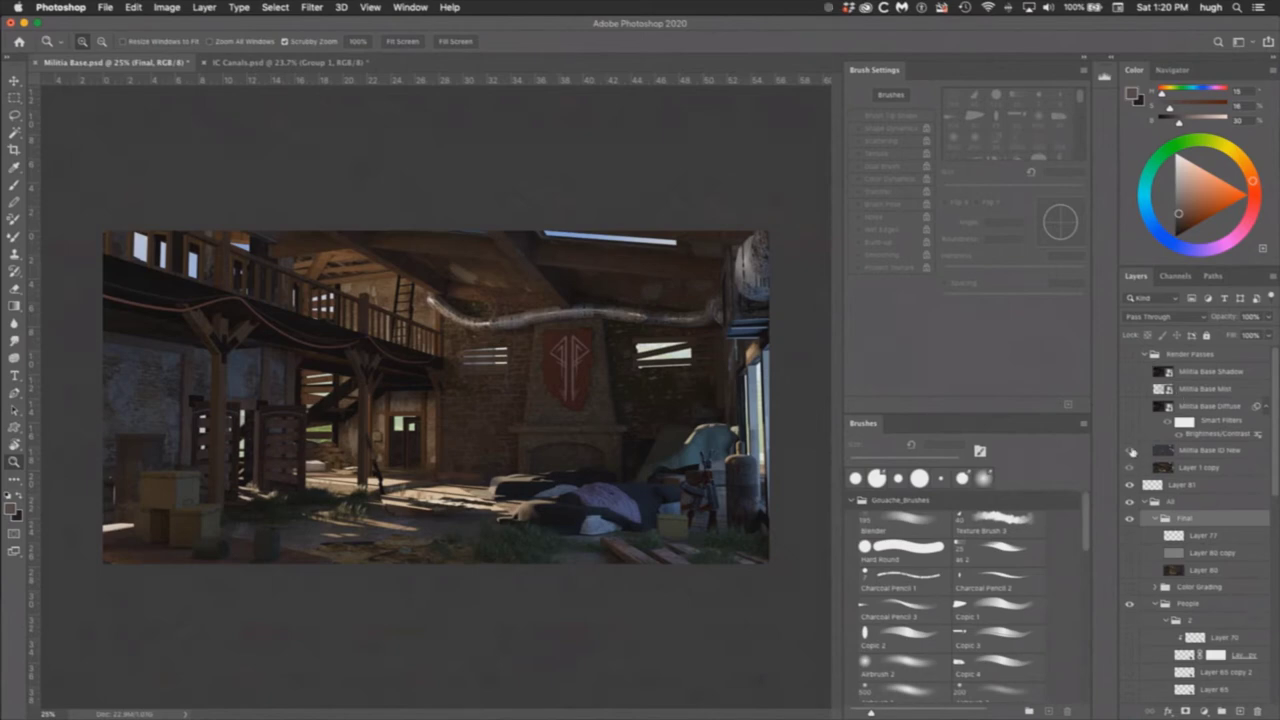
left_click(1130, 452)
left_click(1130, 452)
left_click(1130, 452)
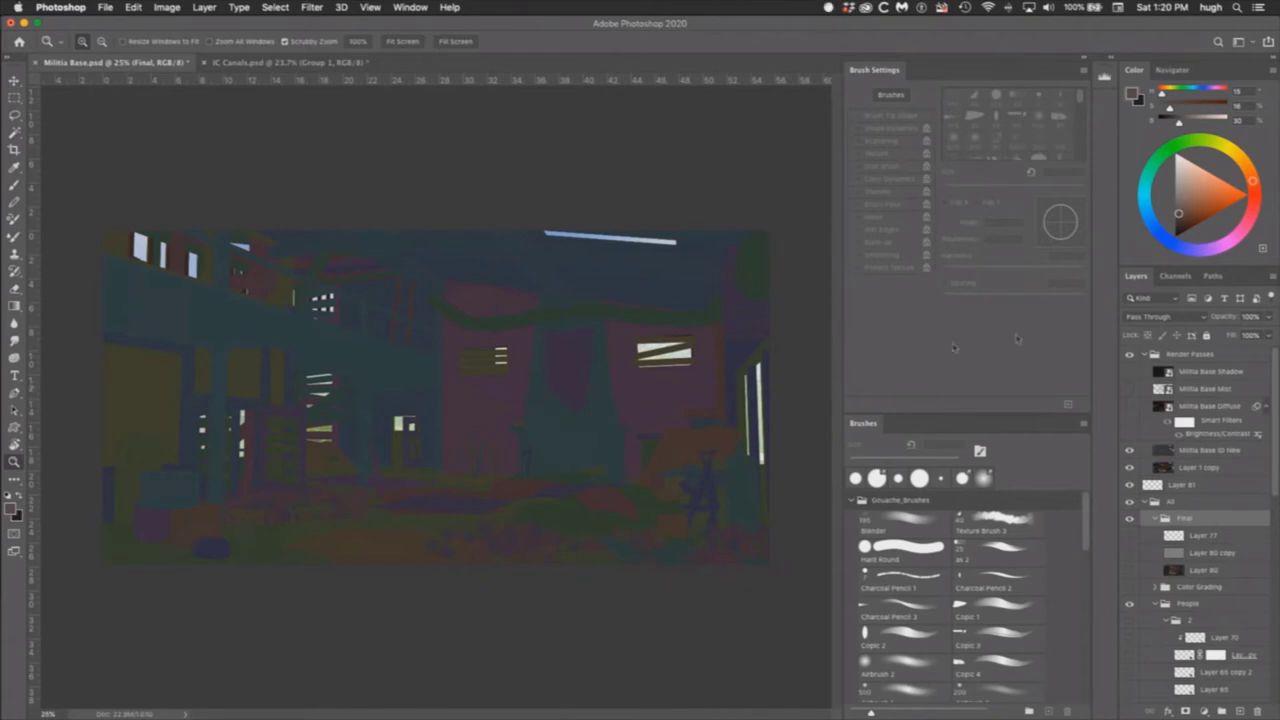
Step: Select the brick wall area beside the fireplace from the ID pass with the Magic Wand and hide the Render Passes group
key("w")
left_click(688, 400)
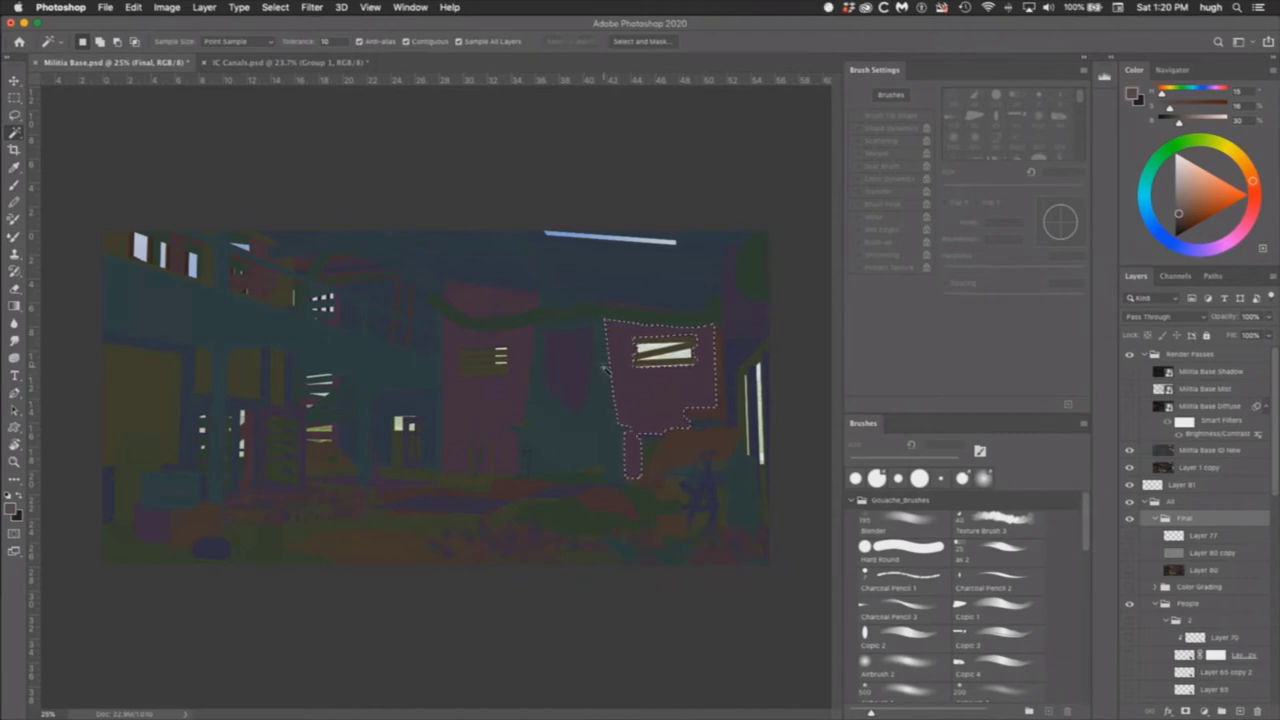
left_click(1131, 357)
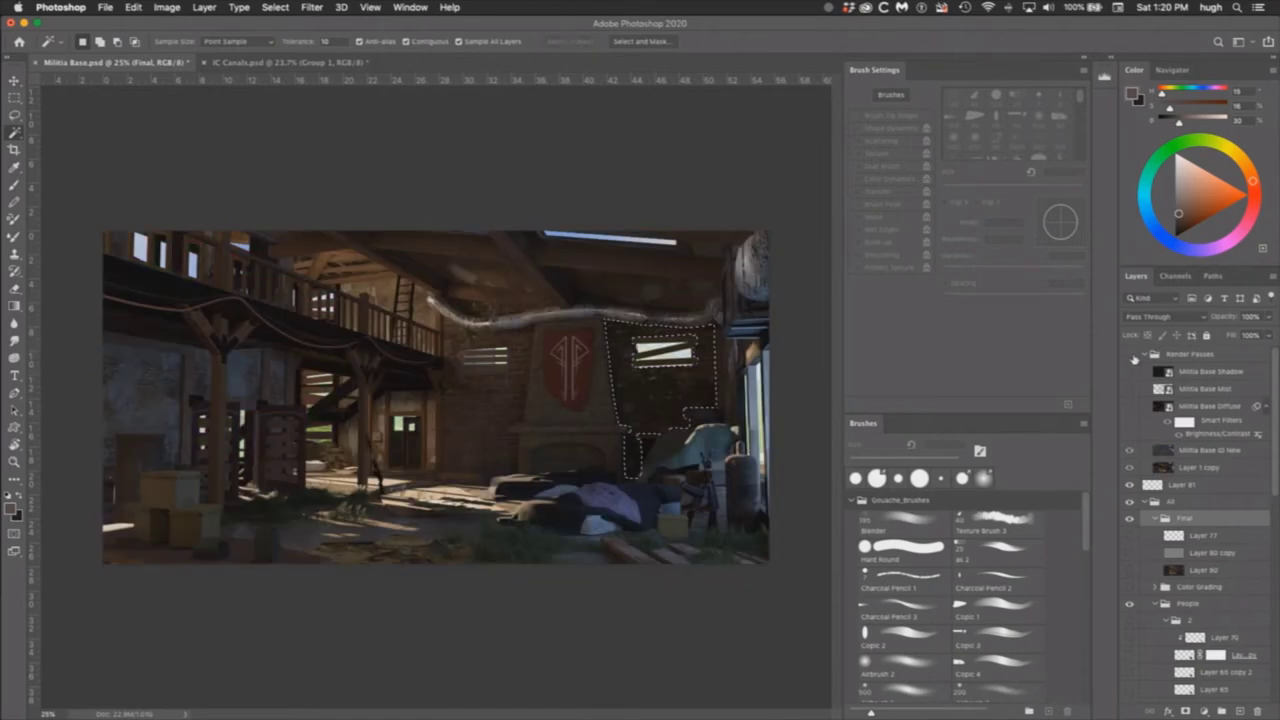
Step: Clear the brick wall selection, show the Render Passes group and display its Militia Base Diffuse pass
key("b")
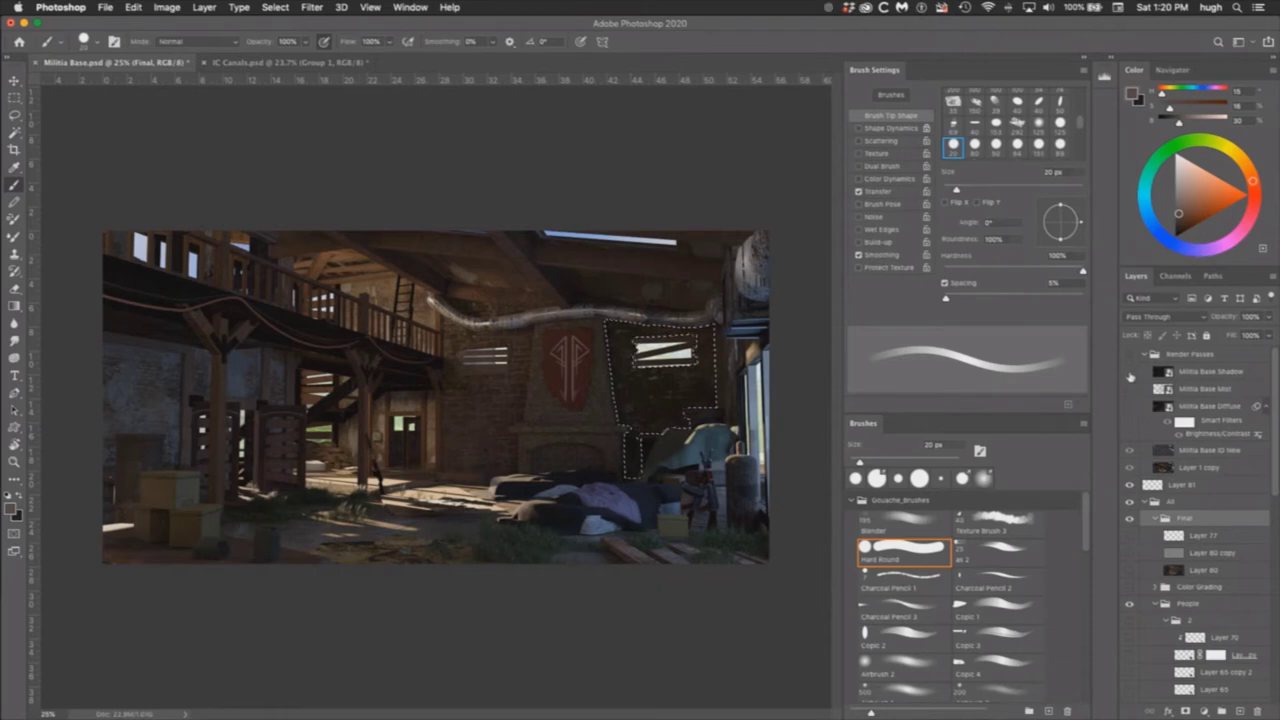
key("super+d")
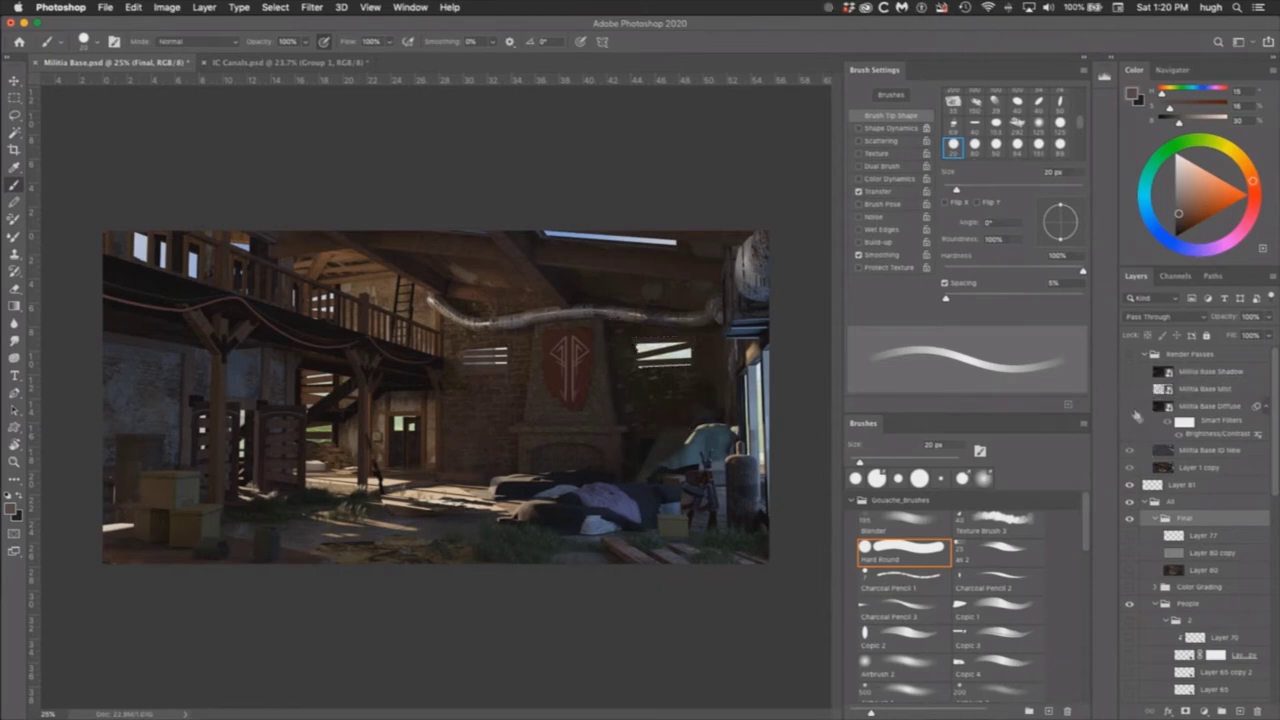
left_click(1131, 407)
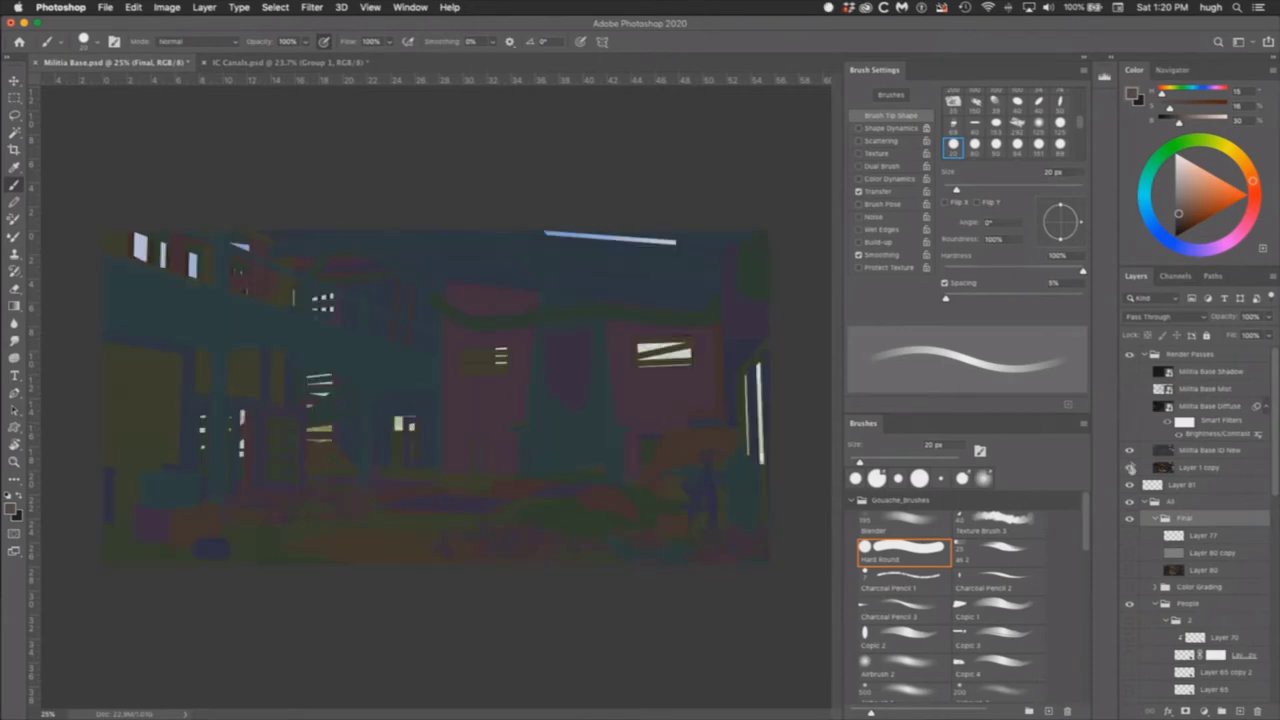
left_click(1131, 407)
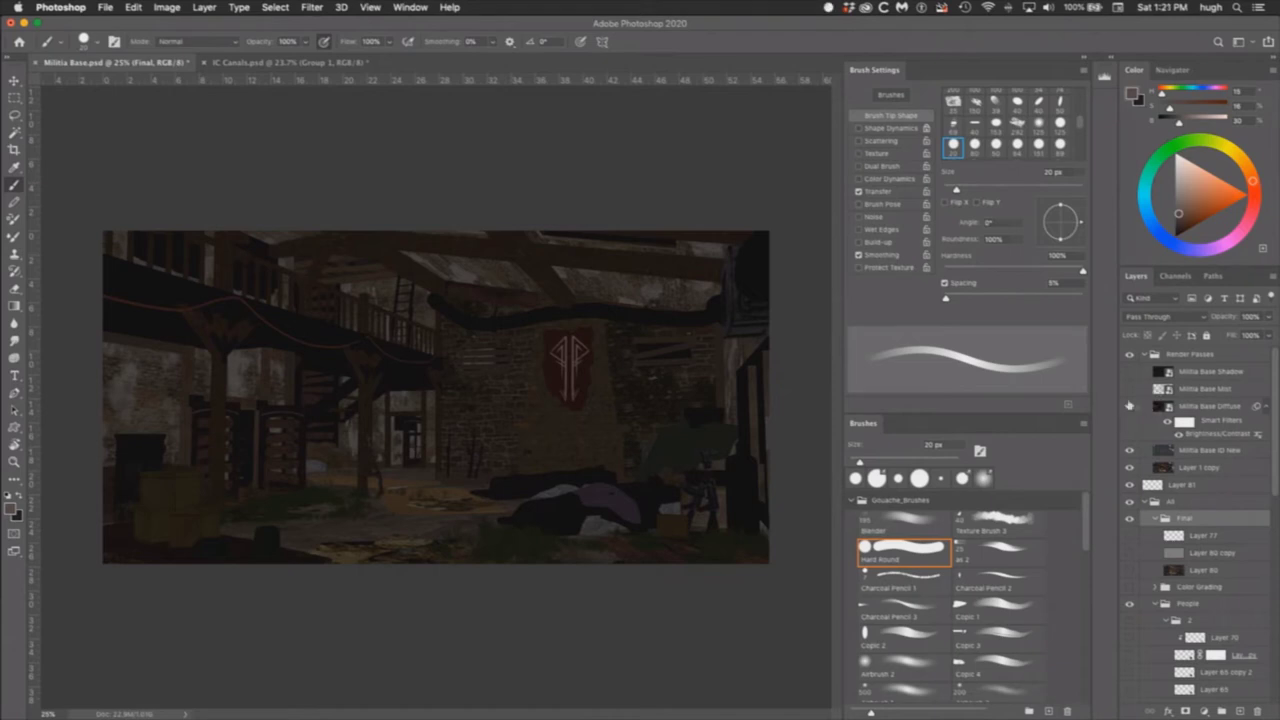
Step: Hide the Militia Base Diffuse and Militia Base ID New passes, toggling the diffuse pass once more for comparison
left_click(1129, 406)
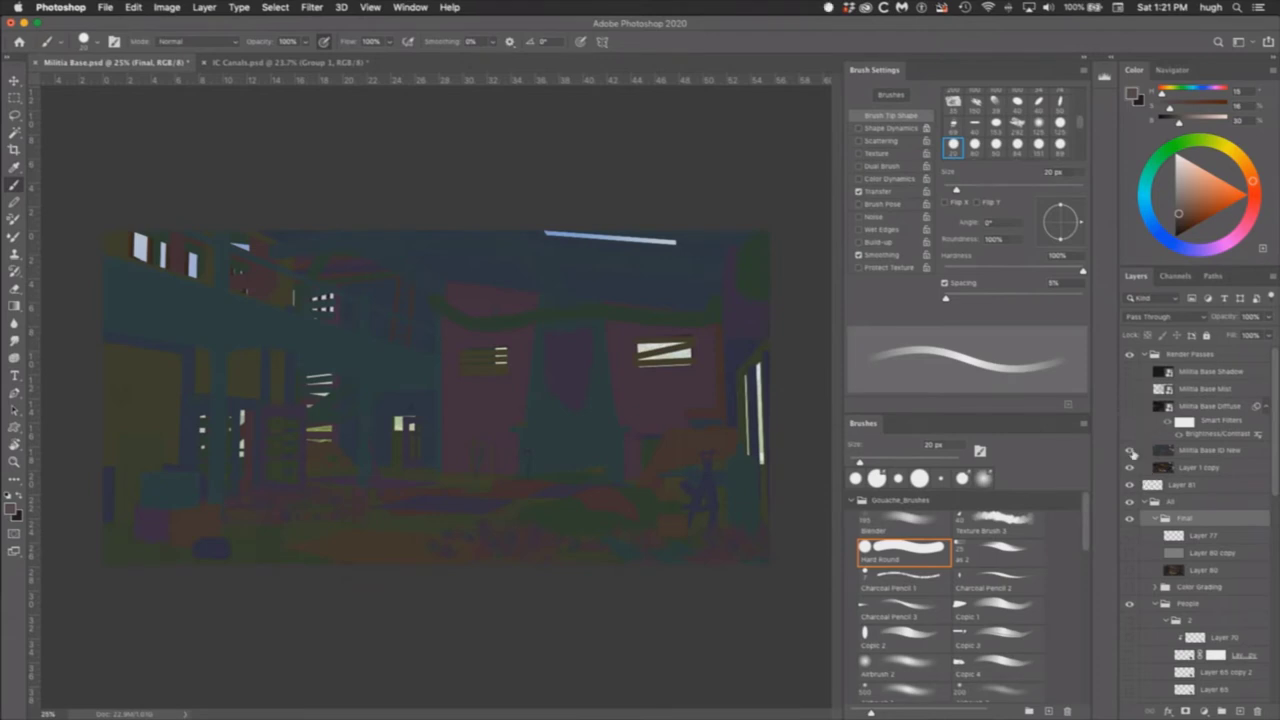
left_click(1129, 450)
left_click(1129, 406)
left_click(1129, 406)
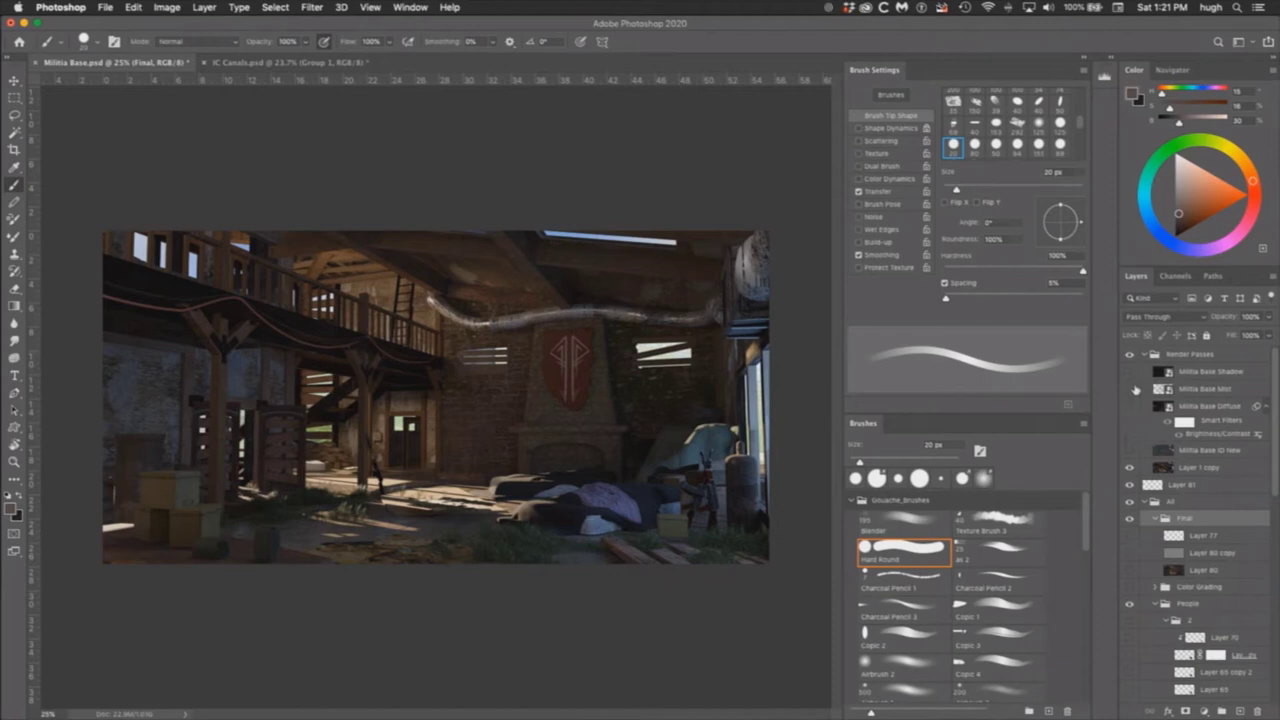
Step: Preview the Militia Base Mist pass over the painting, hide it again and close the Render Passes group
left_click(1130, 389)
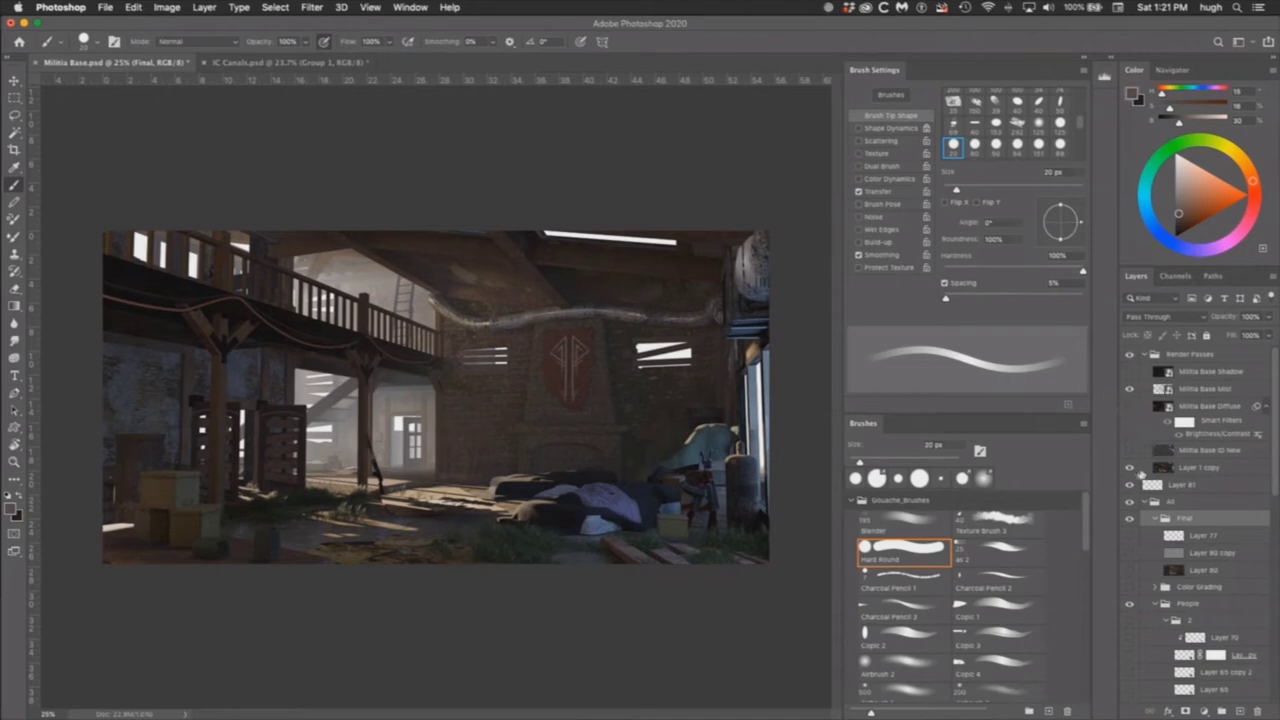
left_click(1130, 389)
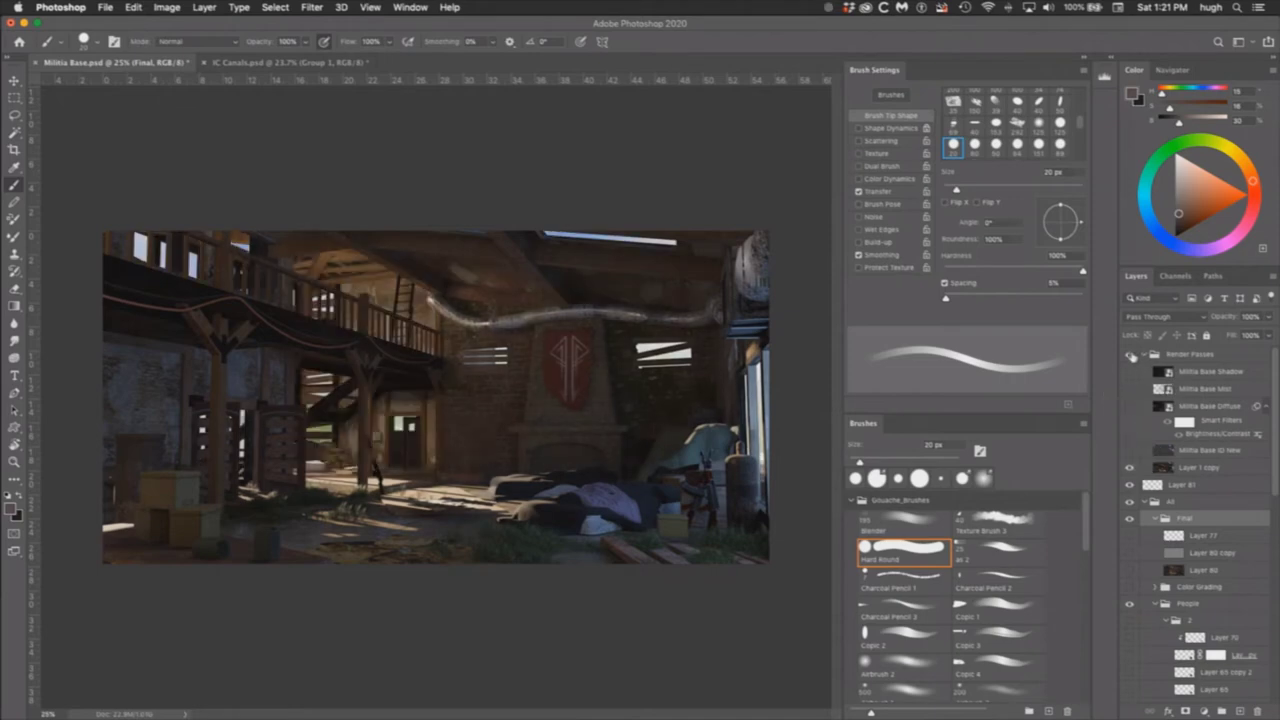
left_click(1146, 355)
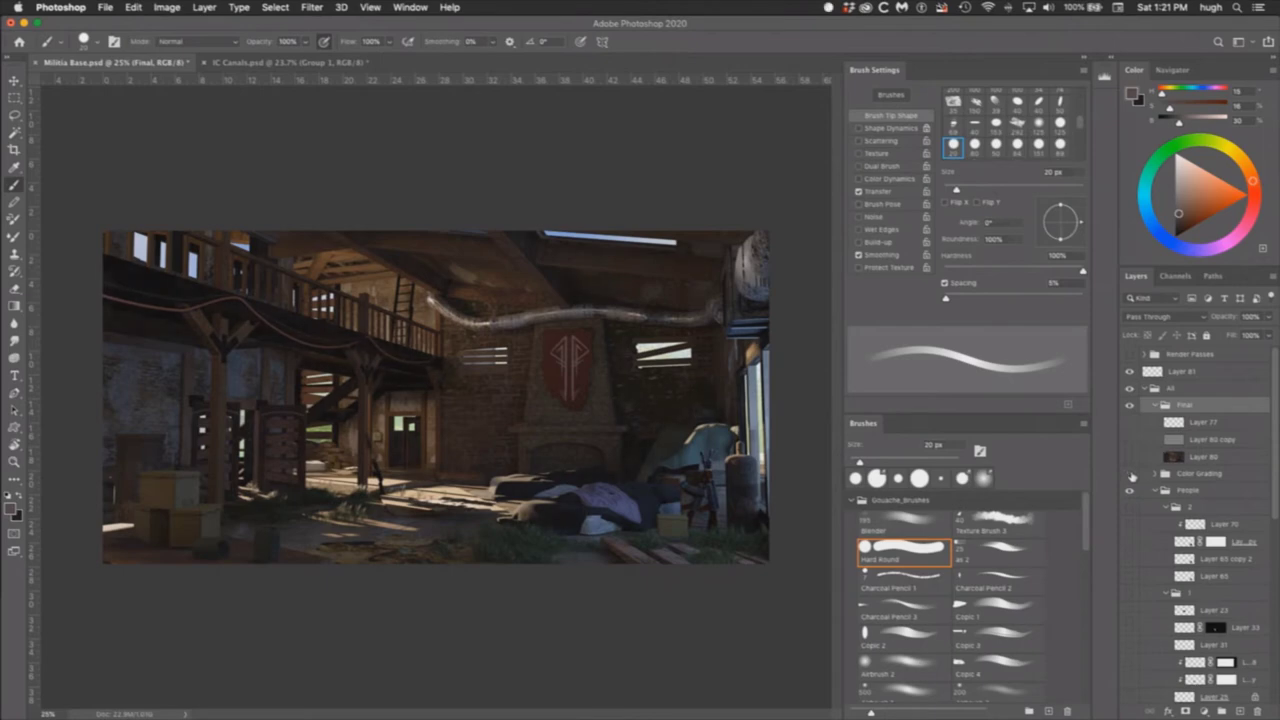
Step: Expand the Color Grading group, show its Photo Filter adjustment and select Layer 2
key("z")
key("super+plus")
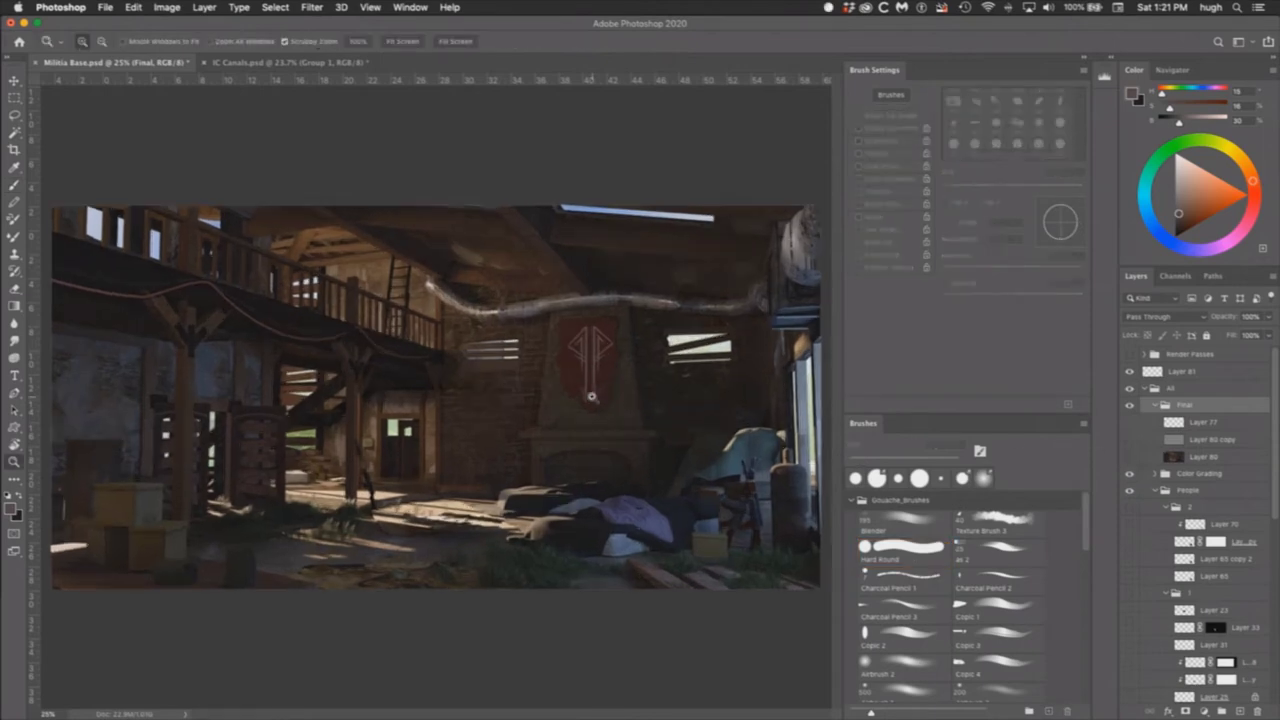
key("super+plus")
key("super+plus")
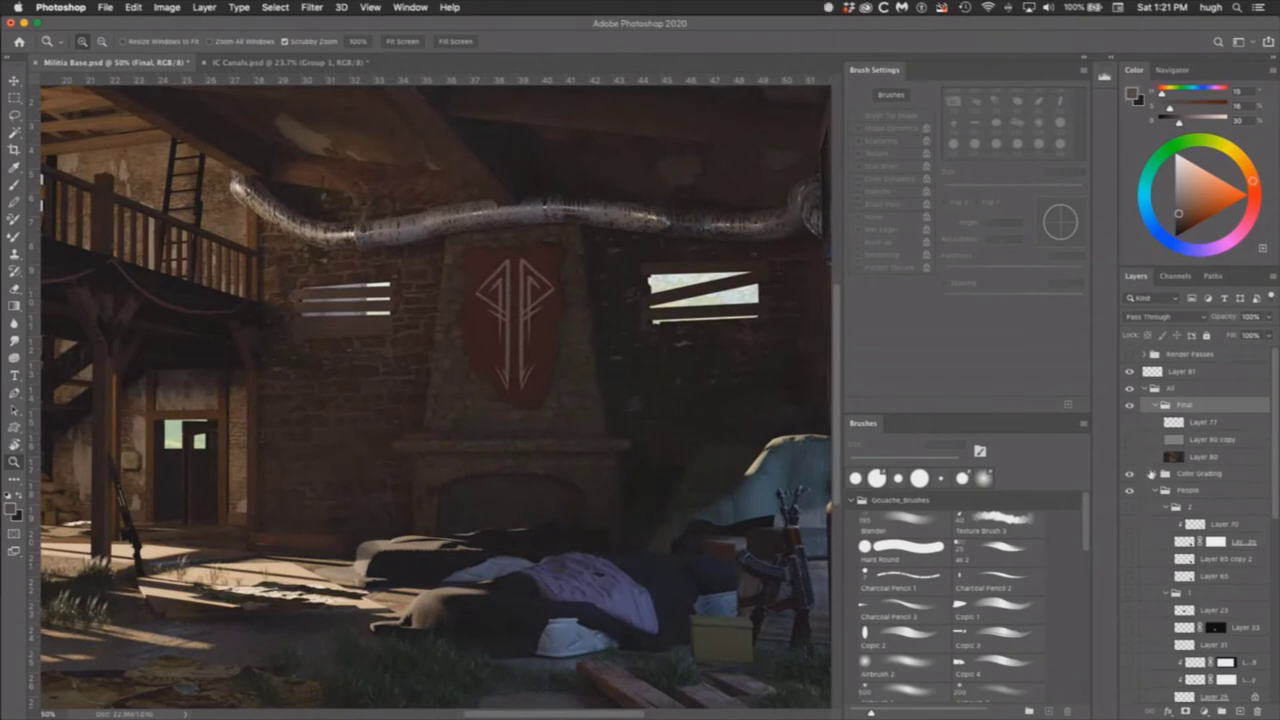
left_click(1152, 473)
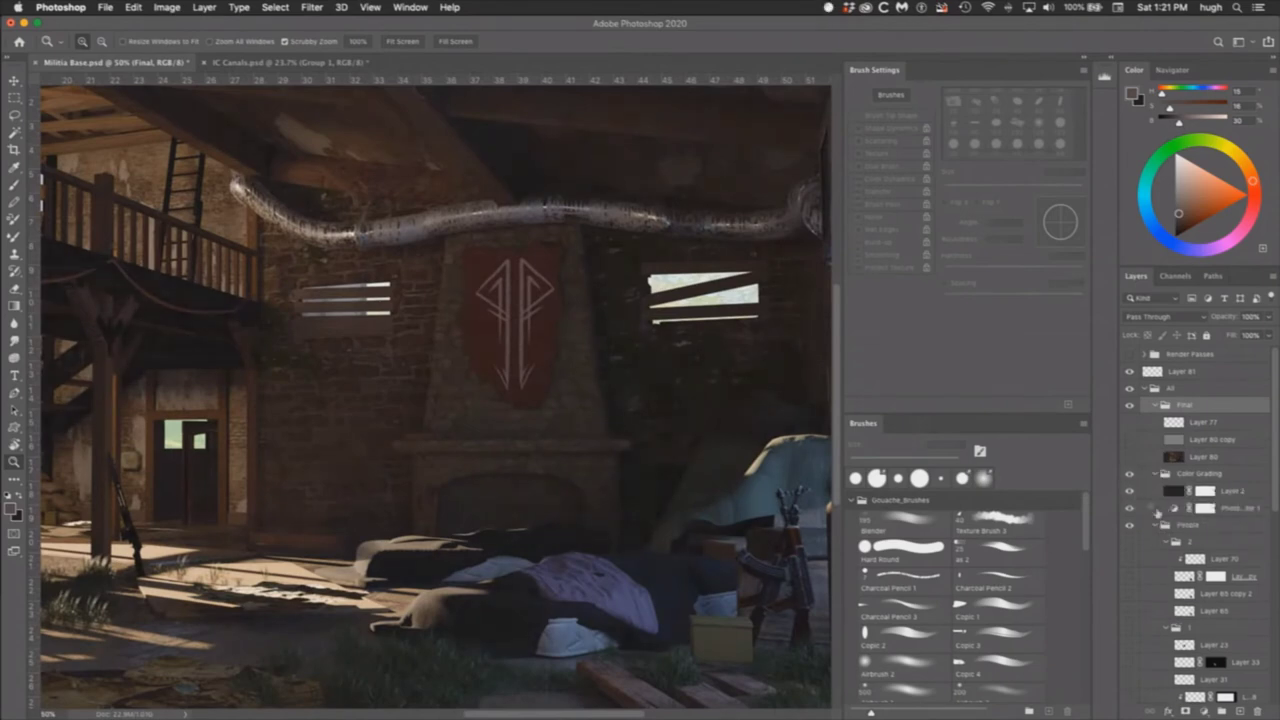
left_click(1205, 508)
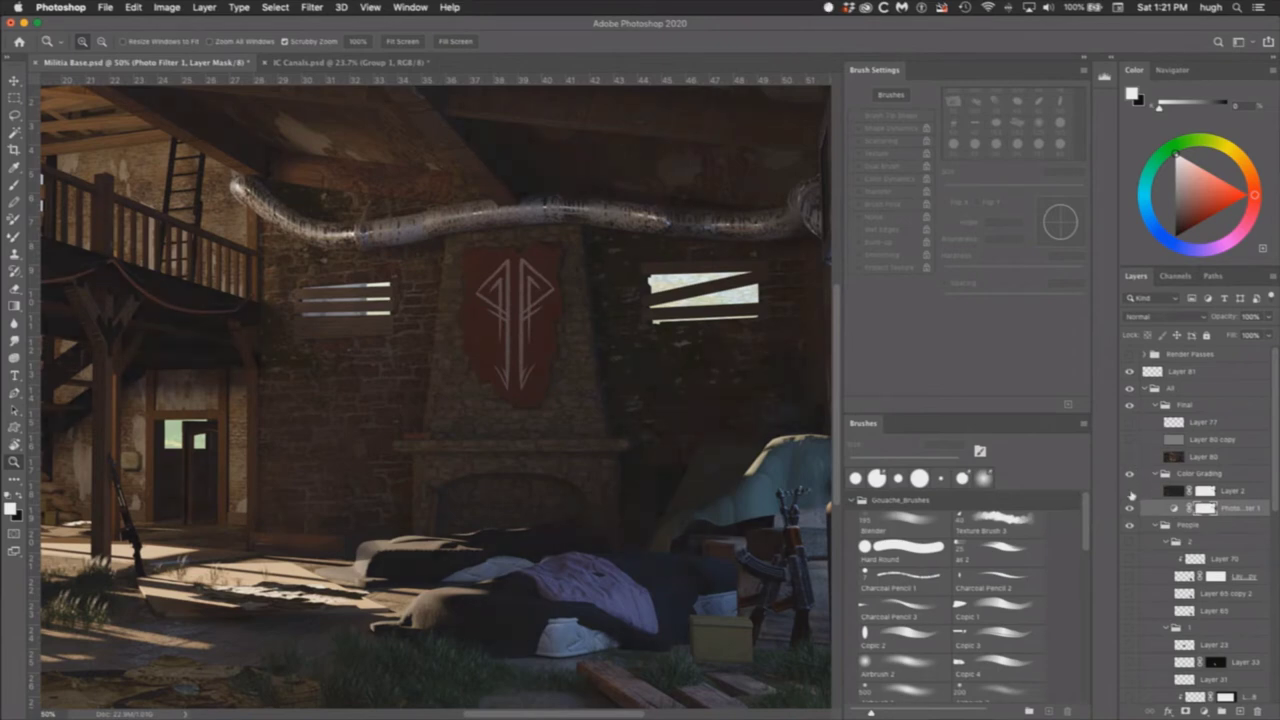
left_click(1178, 490)
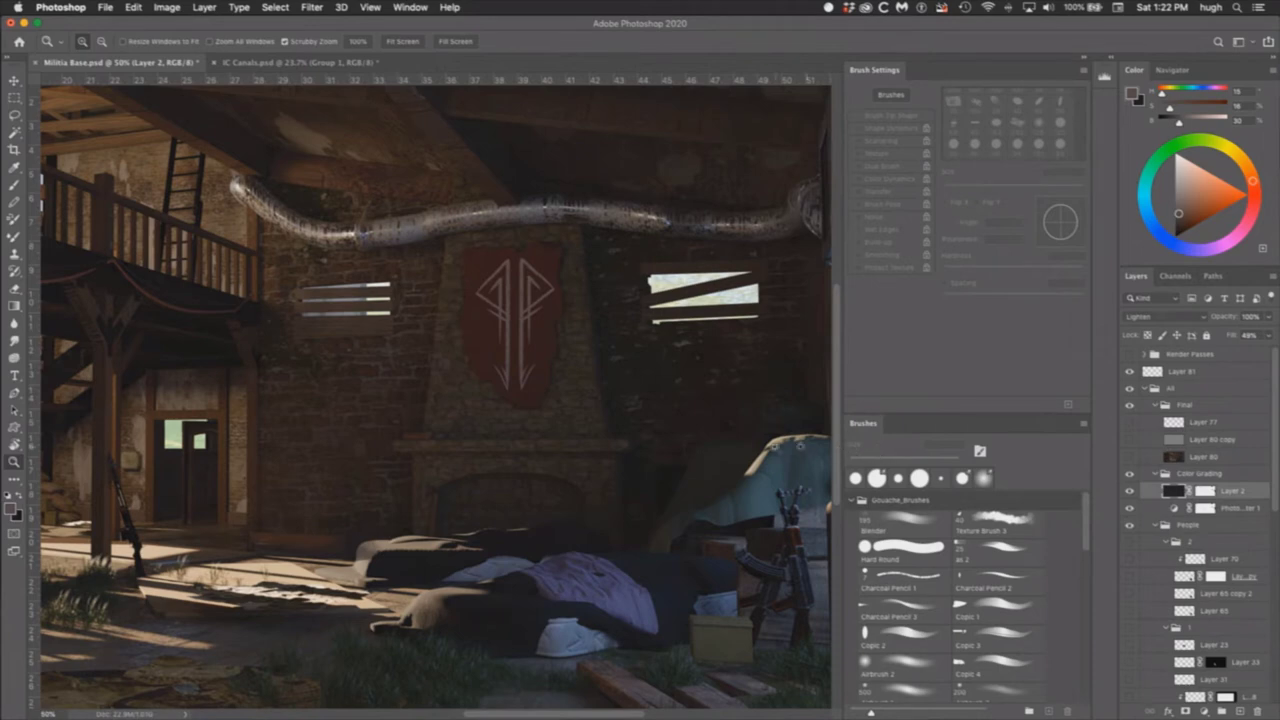
Step: Sample the dark shadow colours near the fabric pile and on the brick wall beside the fireplace with the Brush
left_click(690, 435, "alt")
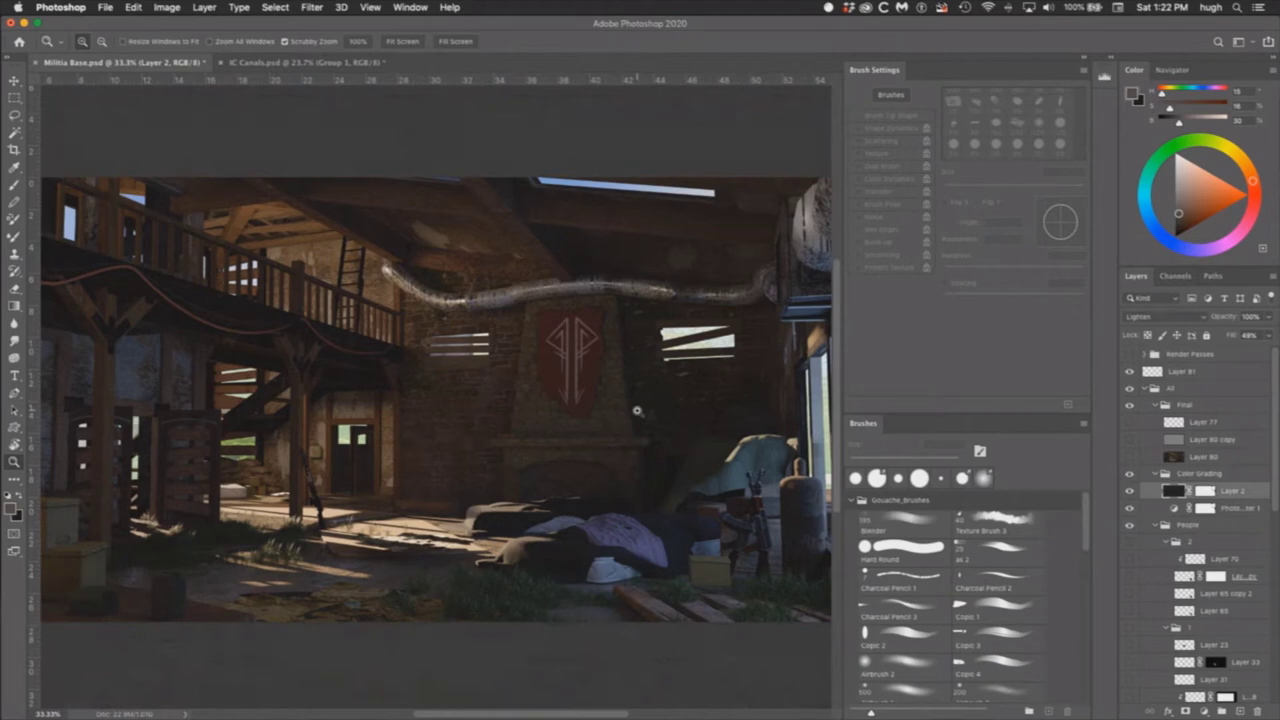
key("b")
left_click(560, 546, "alt")
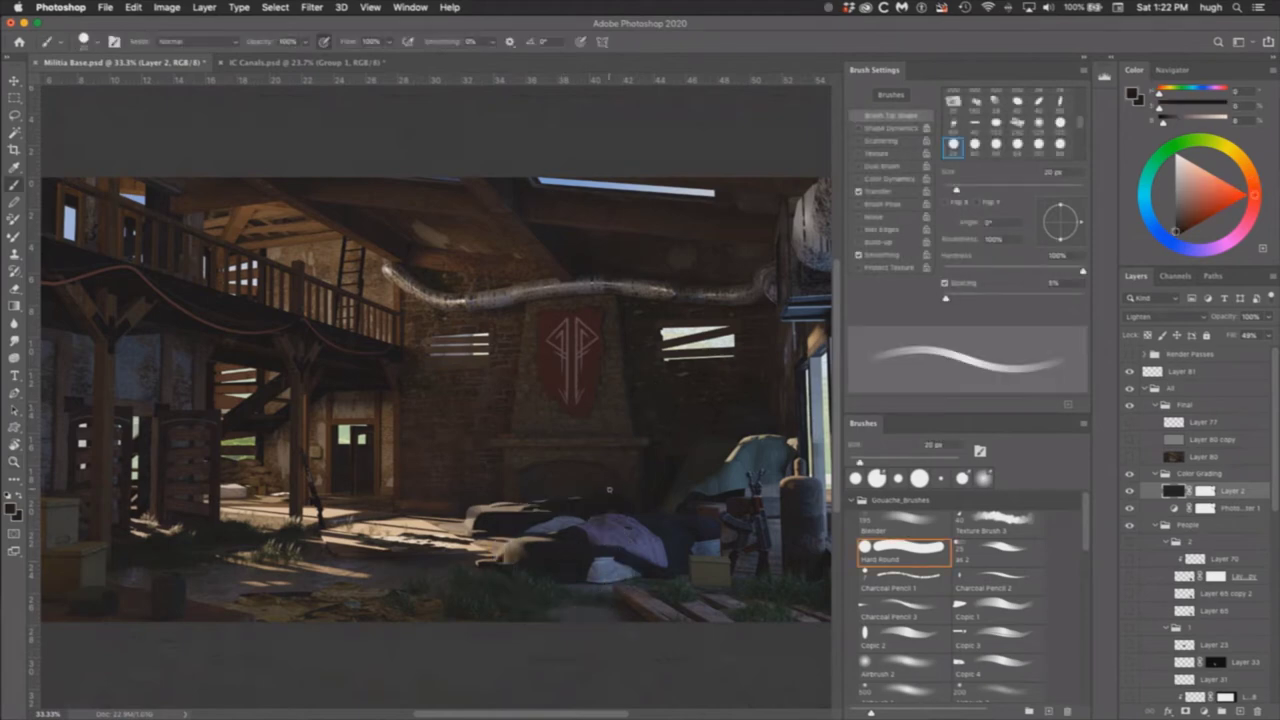
left_click(699, 407, "alt")
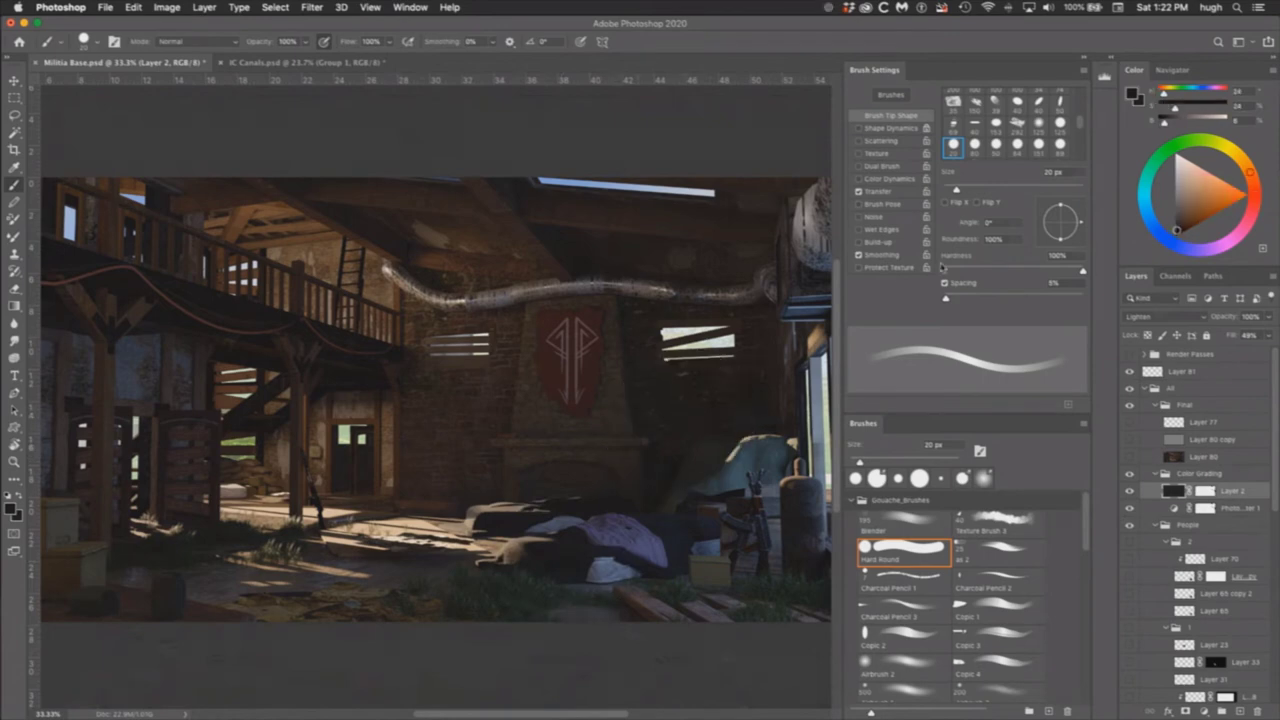
Step: Set the fill of Layer 2 in the Color Grading group to 18% and compare the image with the group hidden and shown
left_click(1200, 440)
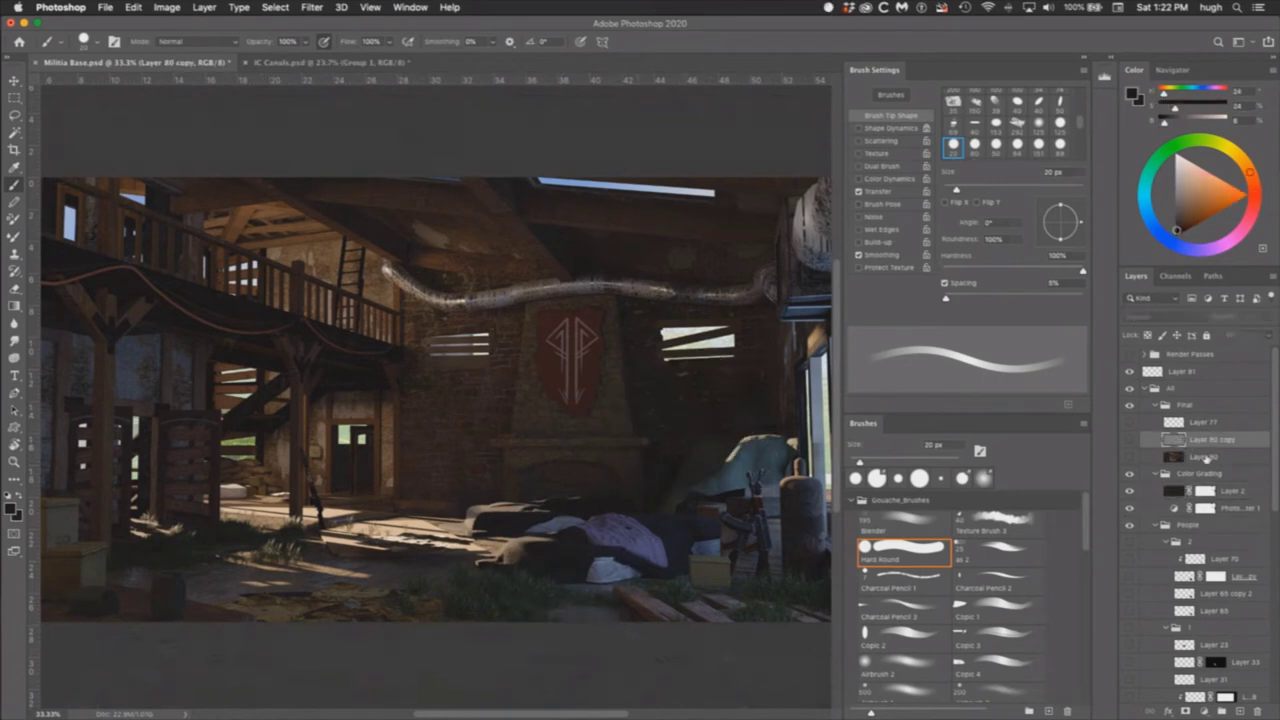
left_click(1205, 493)
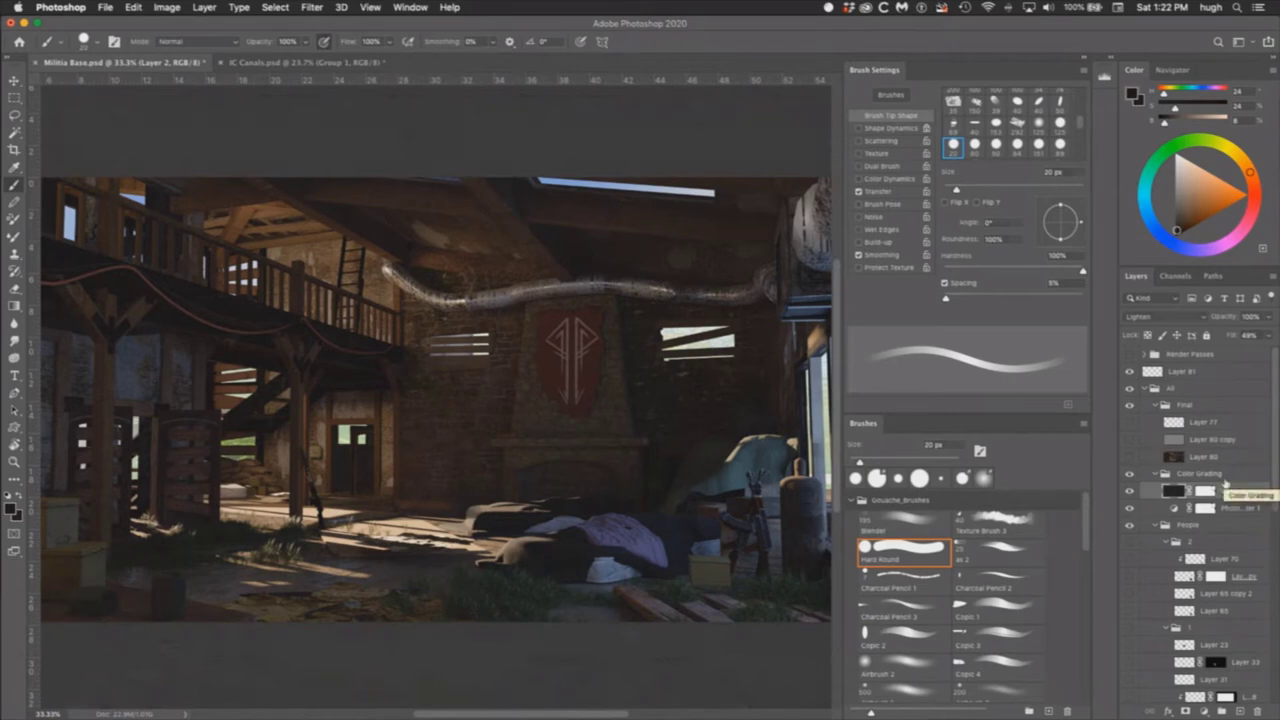
left_click(1266, 340)
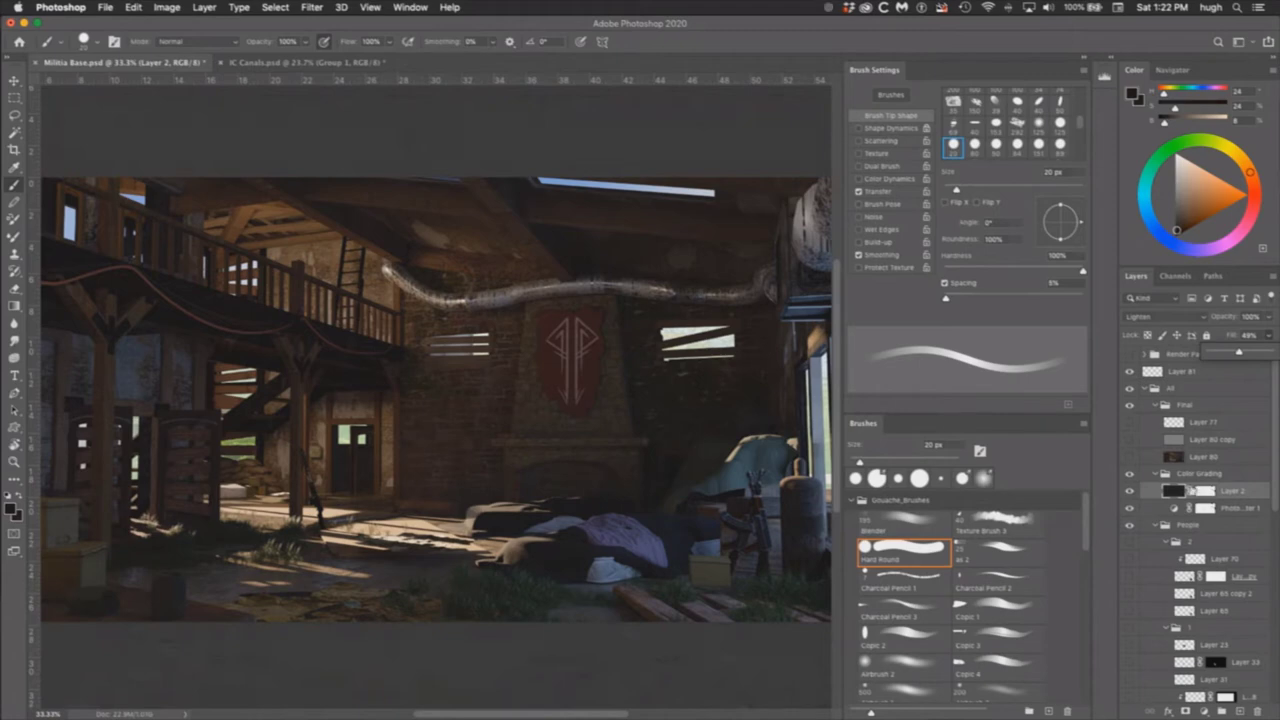
left_click_drag(1240, 354, 1270, 351)
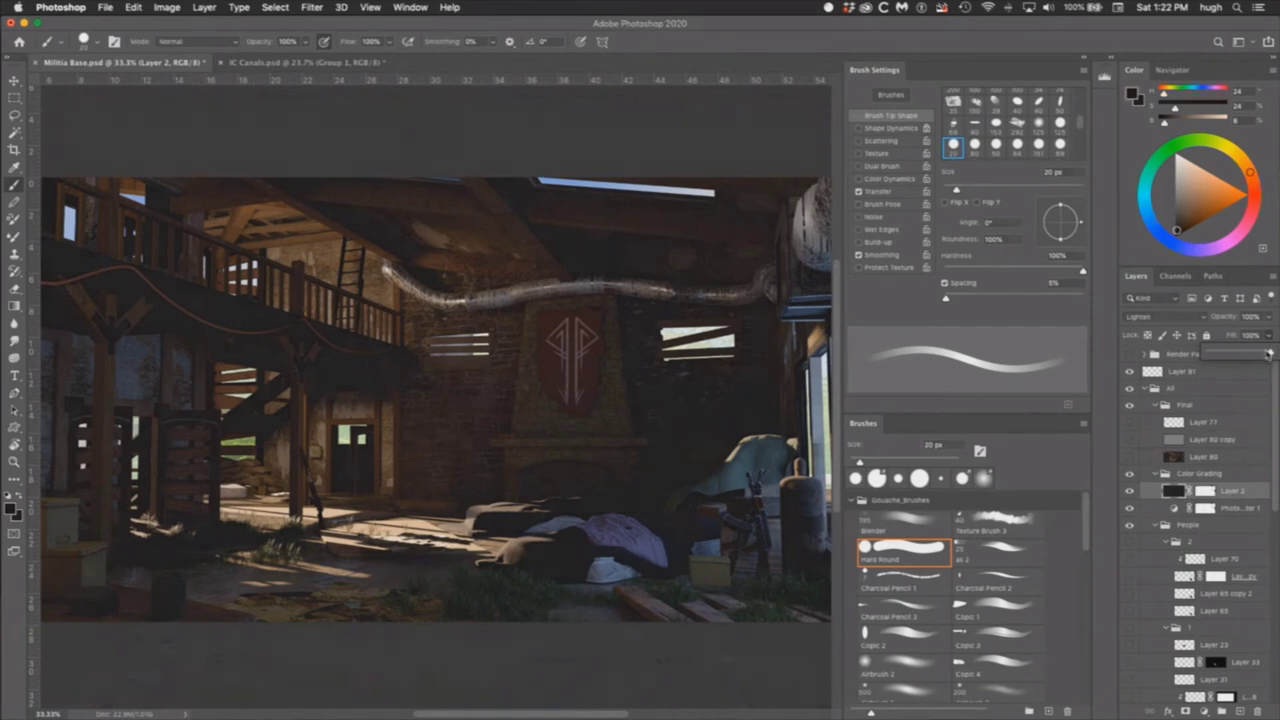
mouse_move(1270, 354)
left_mouse_down()
mouse_move(1237, 355)
mouse_move(1272, 355)
left_mouse_up()
left_click_drag(1270, 355, 1220, 355)
left_click(1136, 471)
left_click(1133, 474)
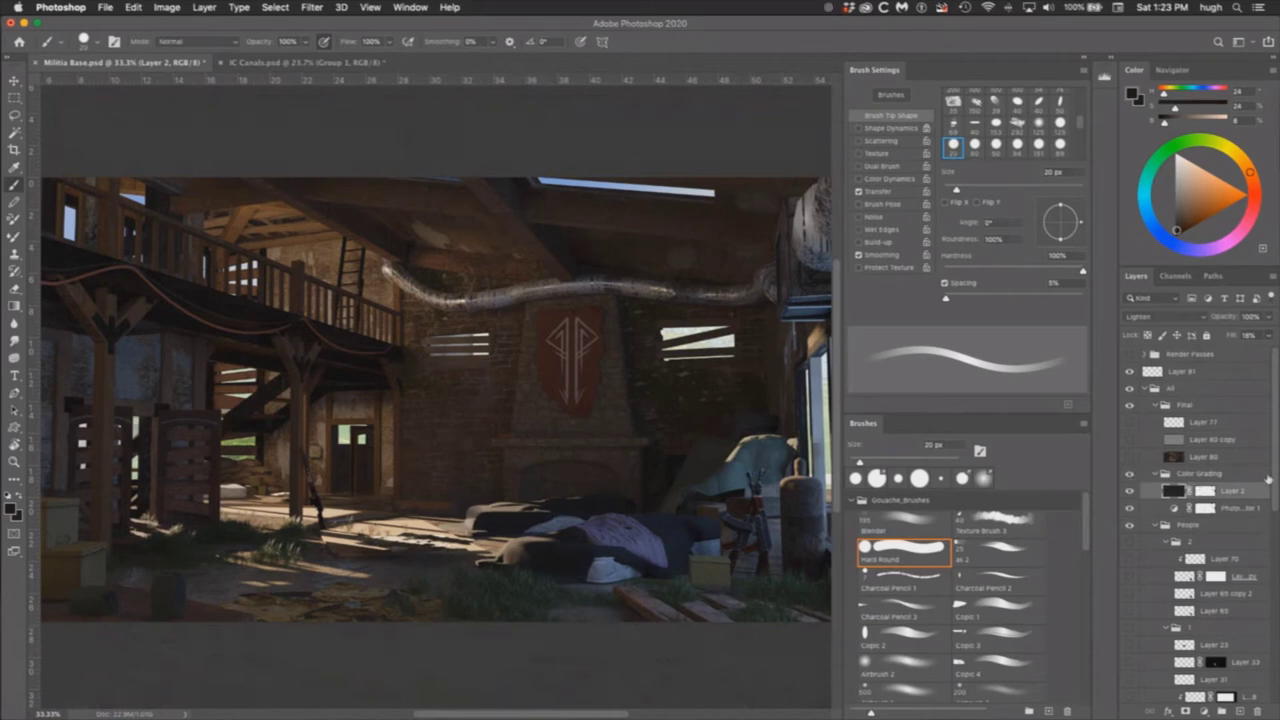
Step: Find the Paint group in the layer stack and toggle its FG Table group, leaving it shown
left_click_drag(1275, 470, 1271, 566)
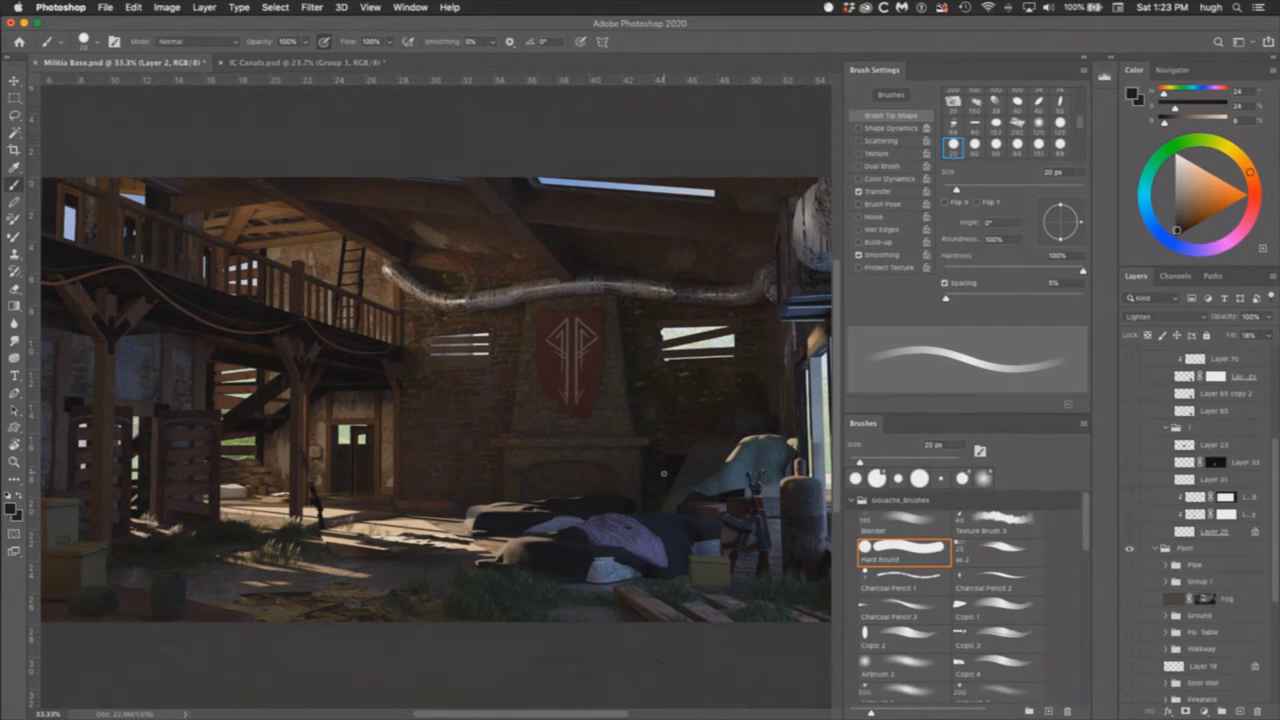
left_click_drag(1274, 512, 1267, 615)
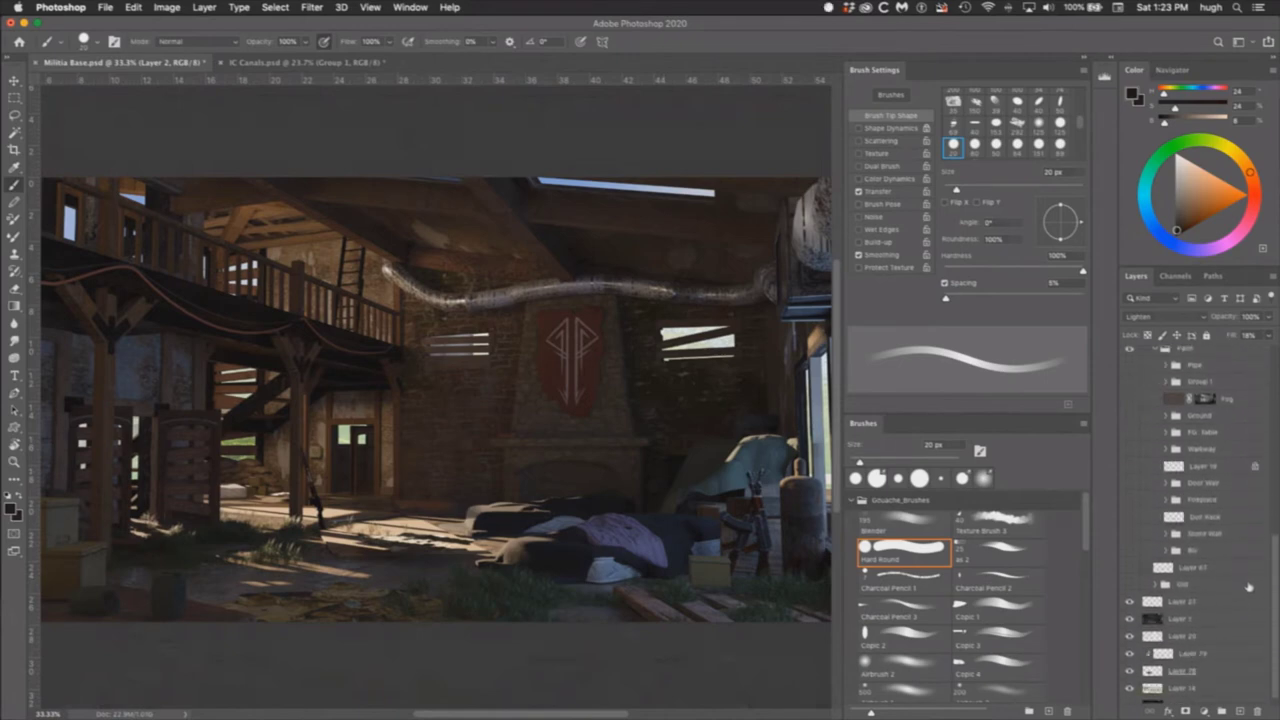
key("z")
left_click(580, 491, "alt")
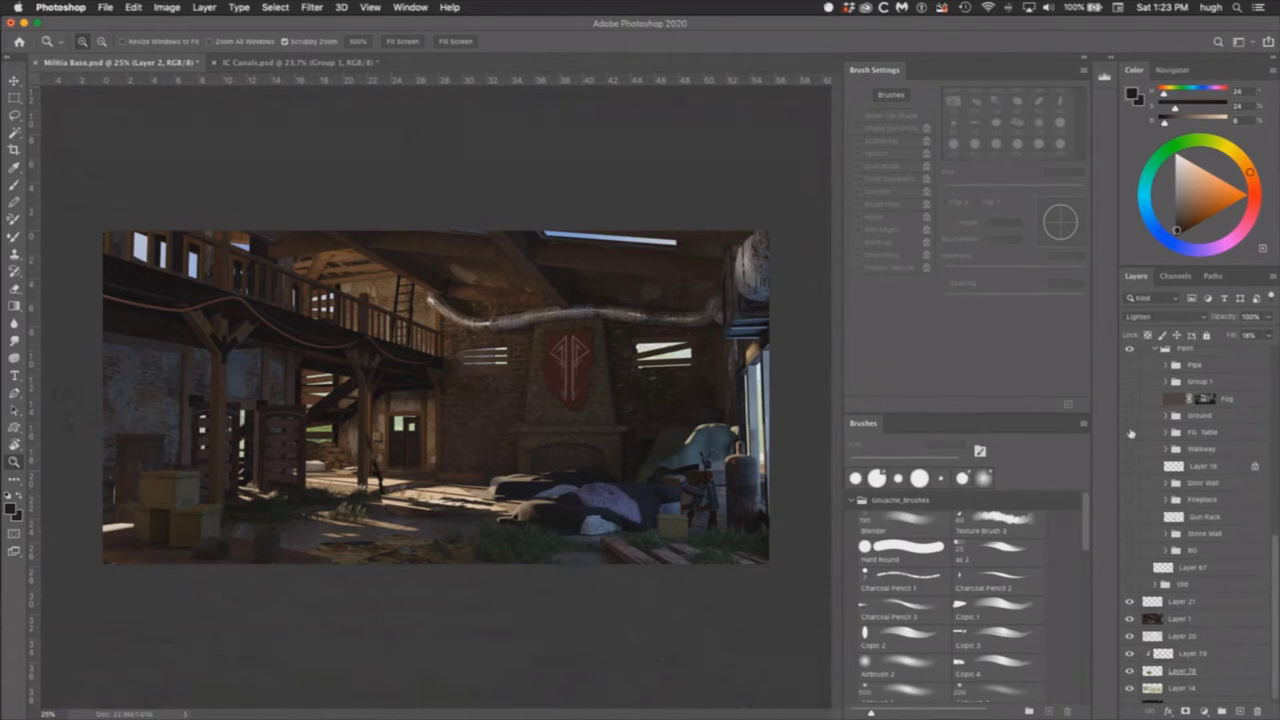
left_click(1130, 433)
left_click(1130, 433)
left_click(1130, 433)
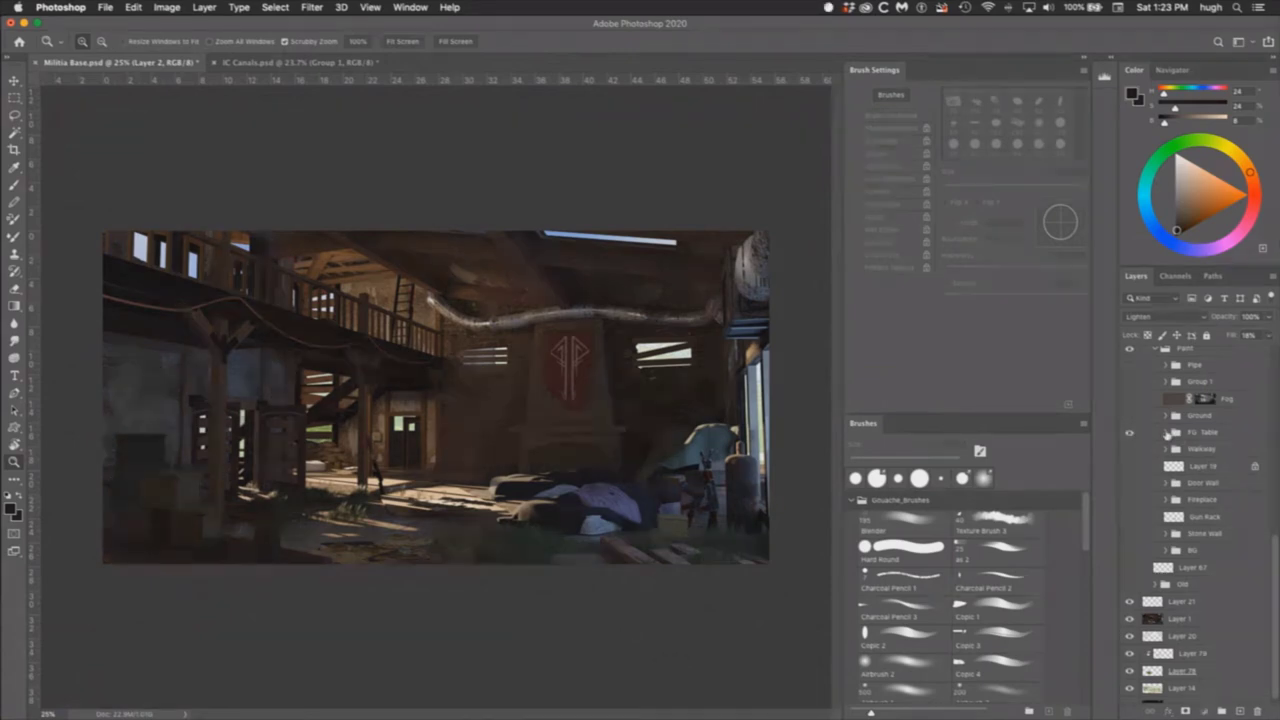
Step: Examine the masked Curves adjustment in the FG Table group, trying its highlight point, and collapse the group again
left_click(1166, 433)
left_click(1186, 450)
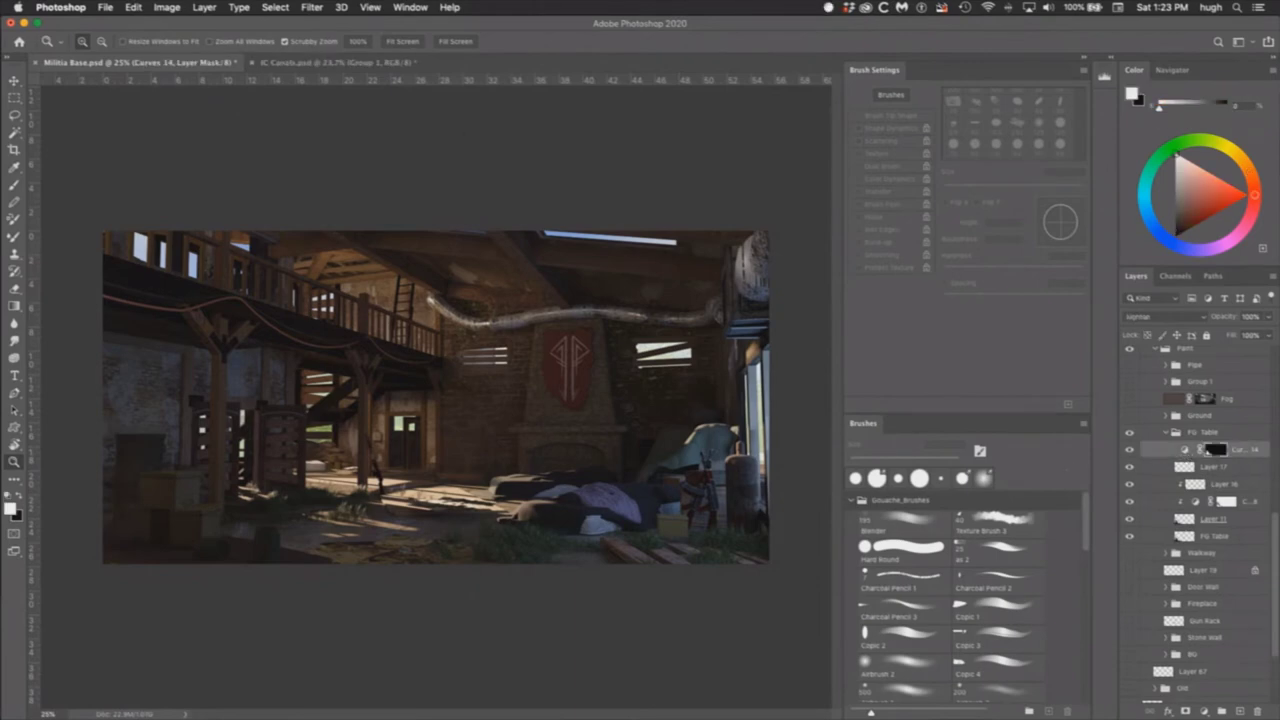
left_click_drag(256, 397, 800, 246)
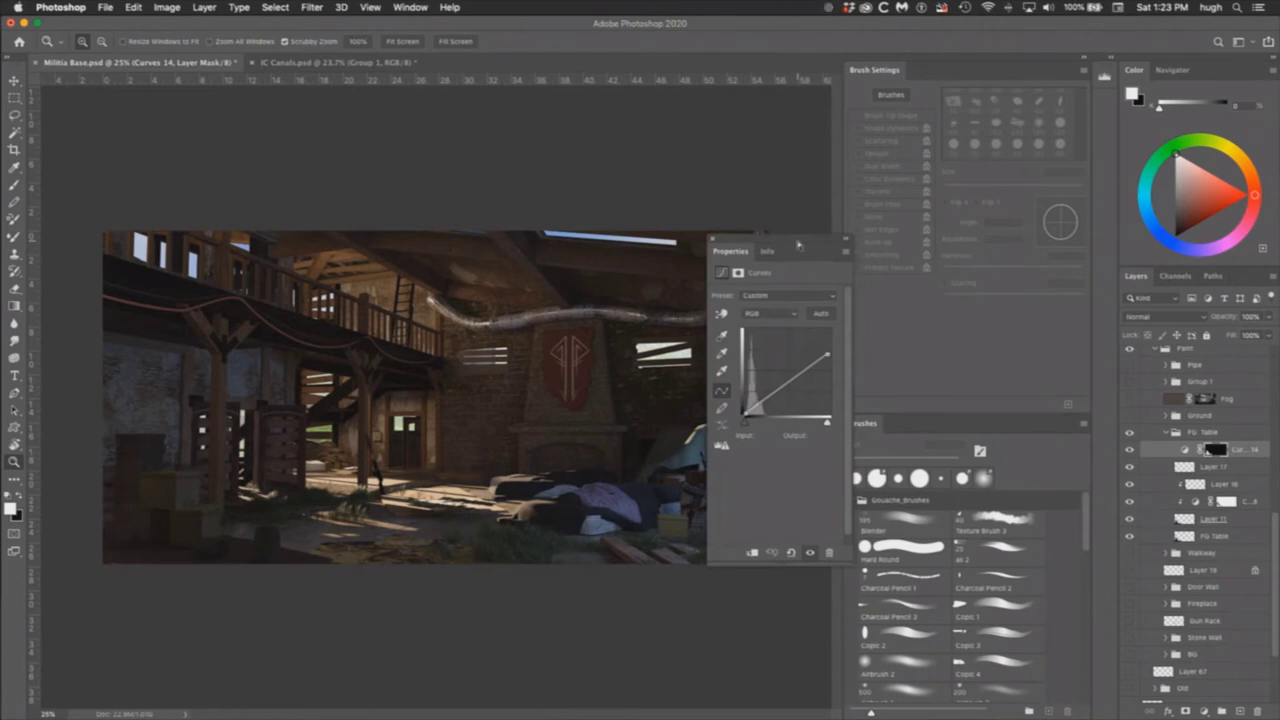
left_click_drag(827, 355, 865, 357)
left_click(711, 238)
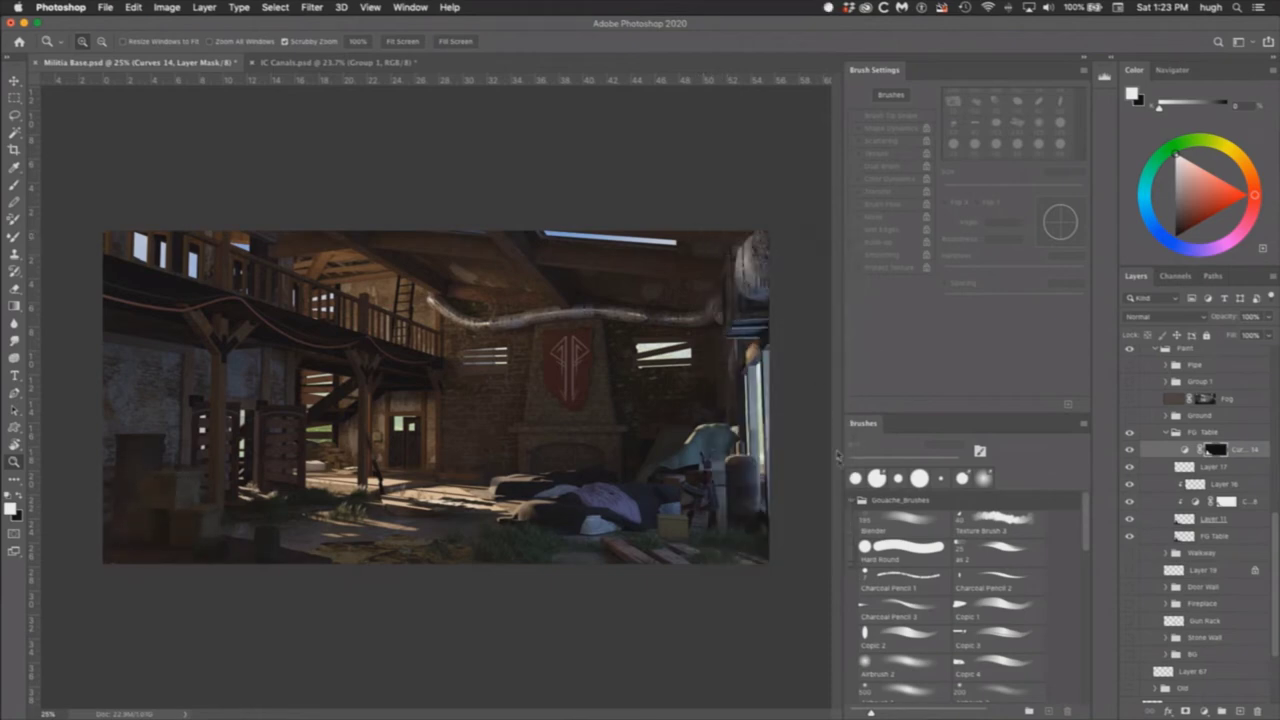
left_click(1167, 432)
left_click(1183, 434)
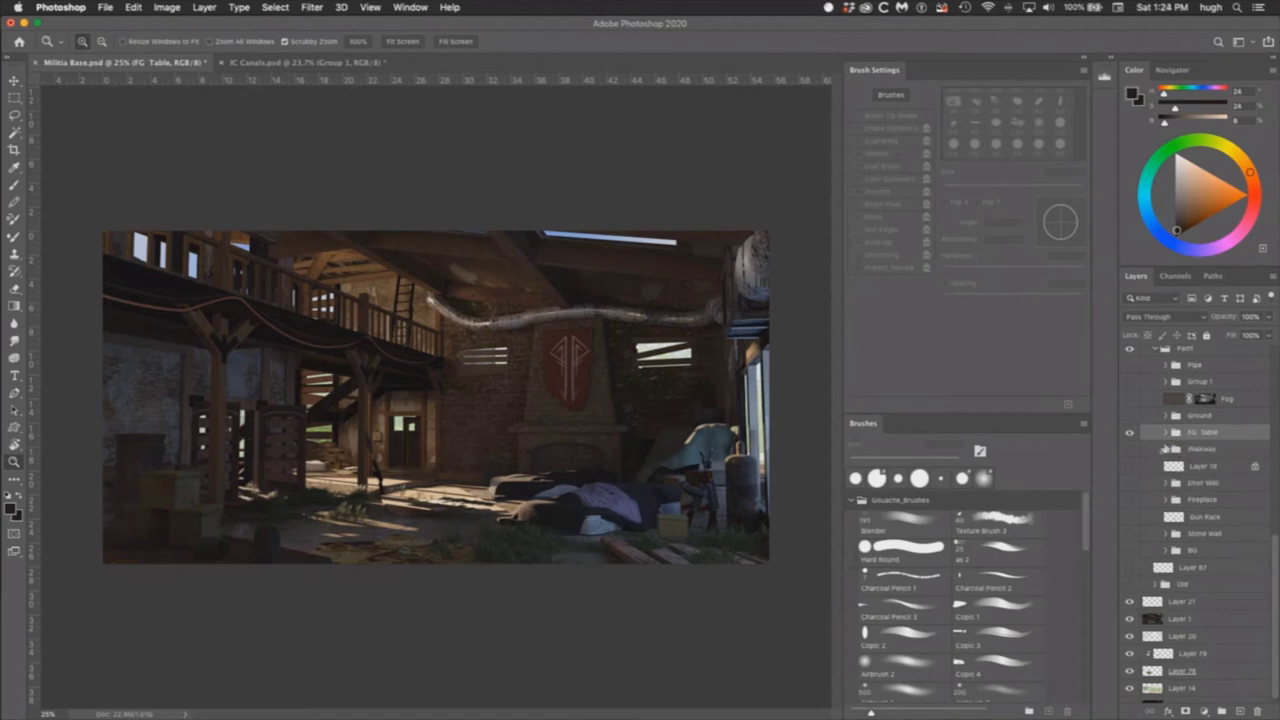
Step: Show the Walkway group and inspect the painted balcony and posts up close
left_click(1131, 449)
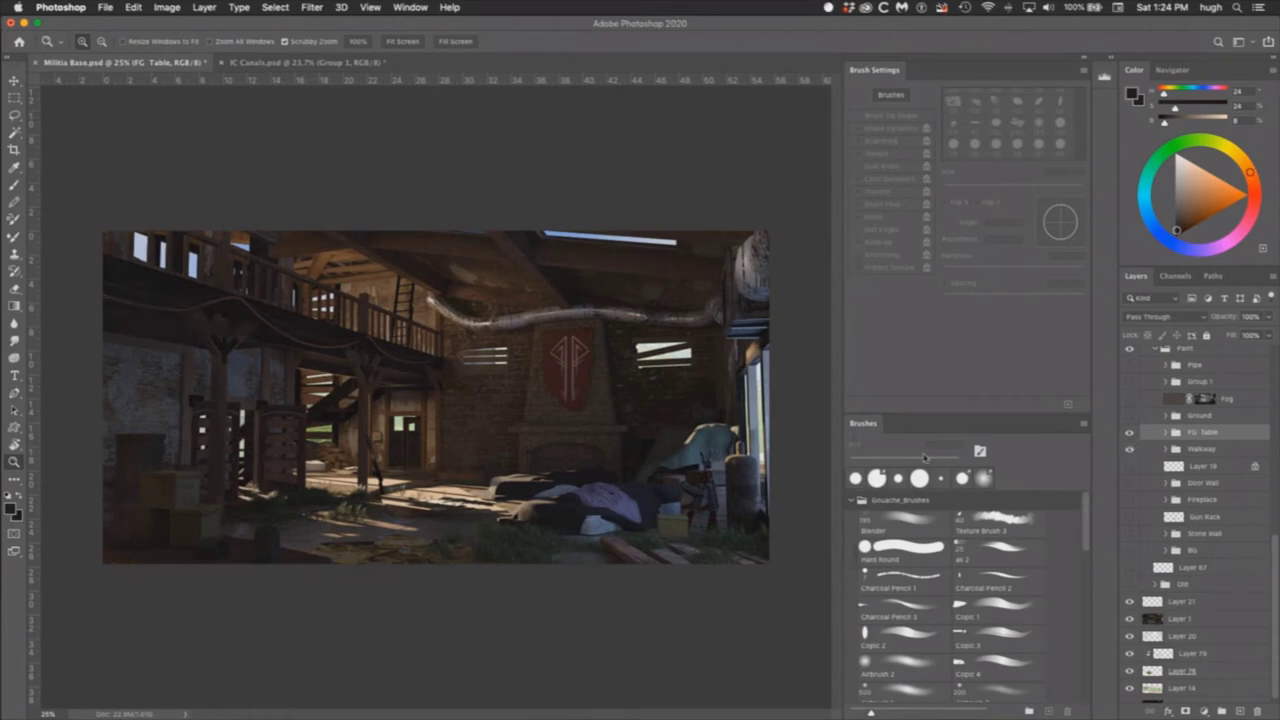
left_click_drag(325, 375, 444, 372)
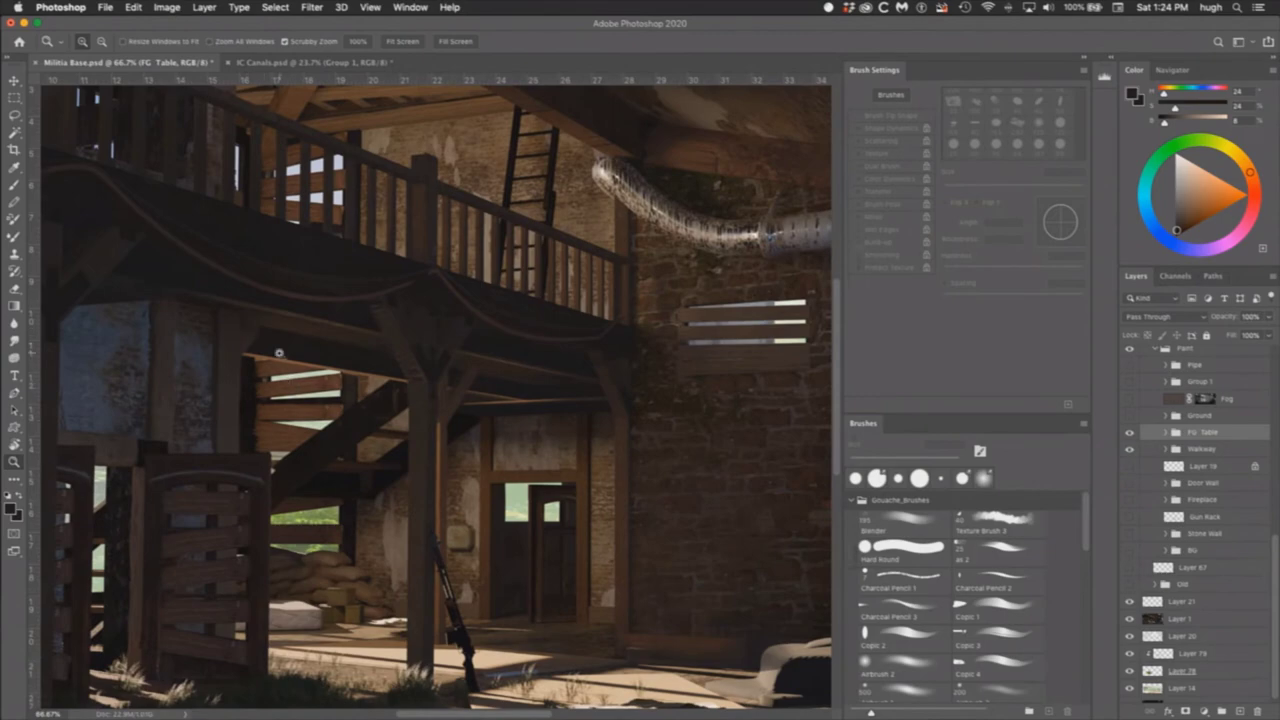
left_click(572, 540, "alt")
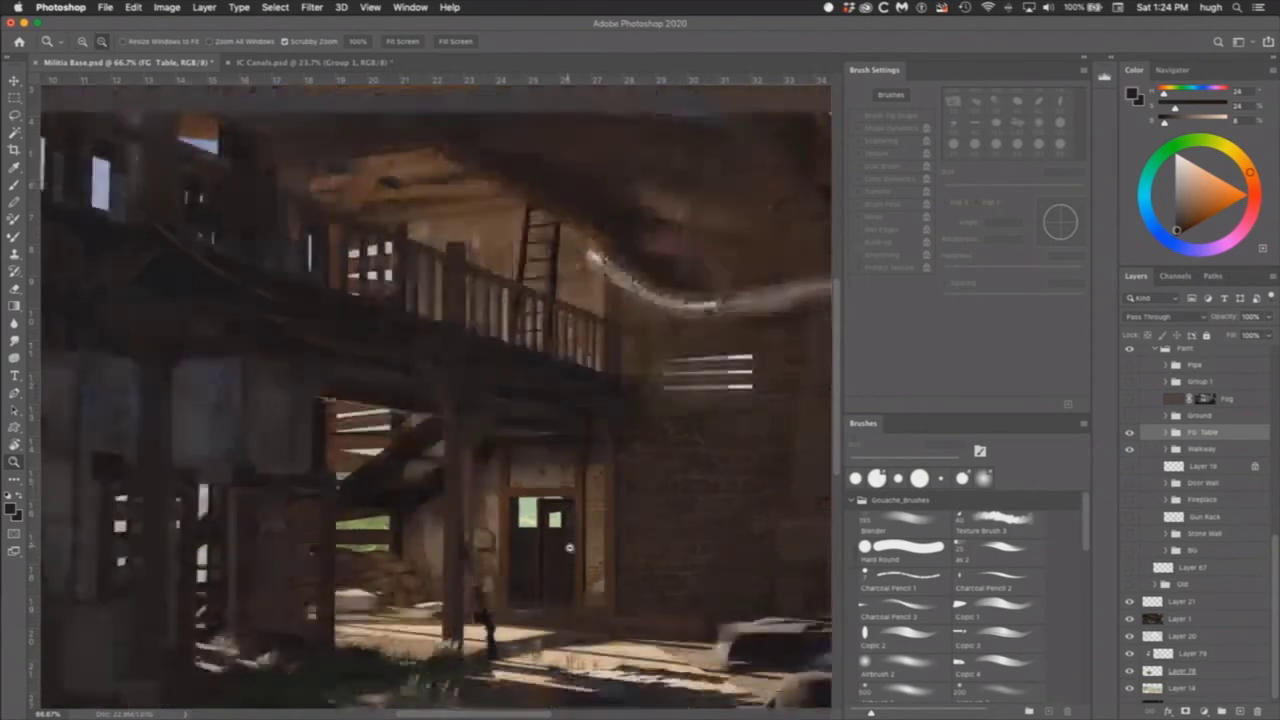
left_click_drag(639, 598, 596, 557)
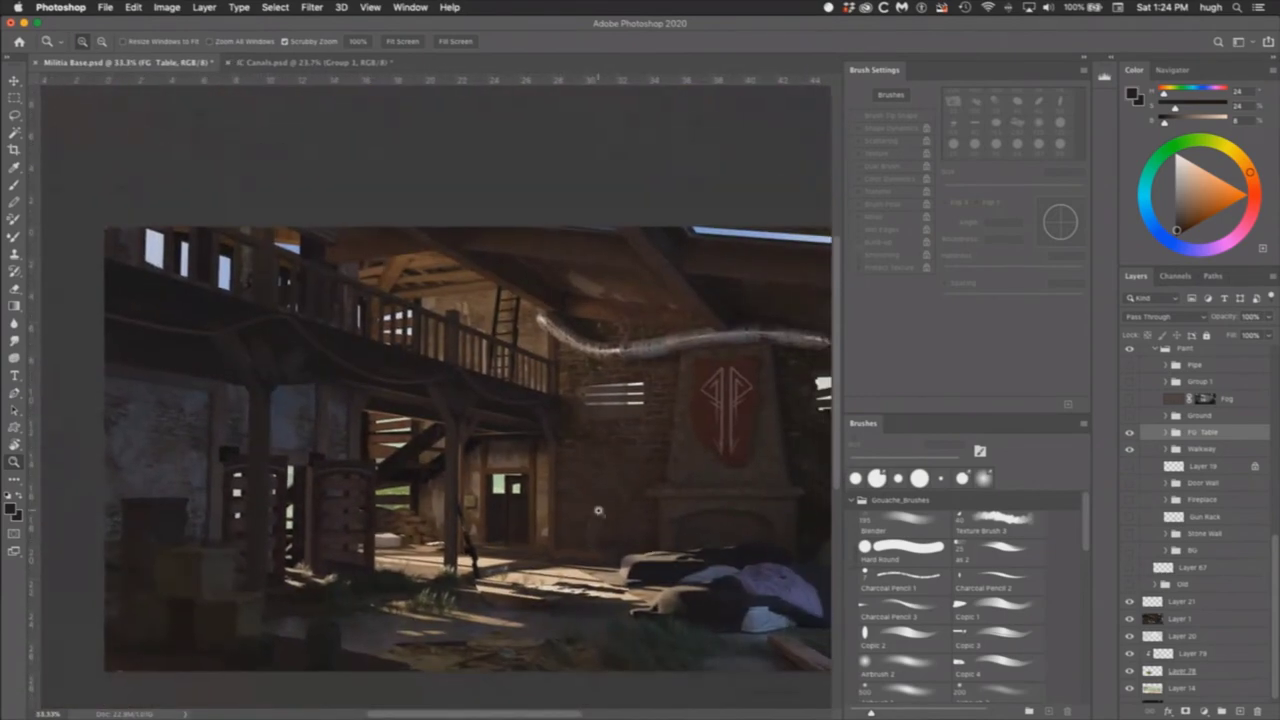
left_click_drag(598, 511, 550, 493)
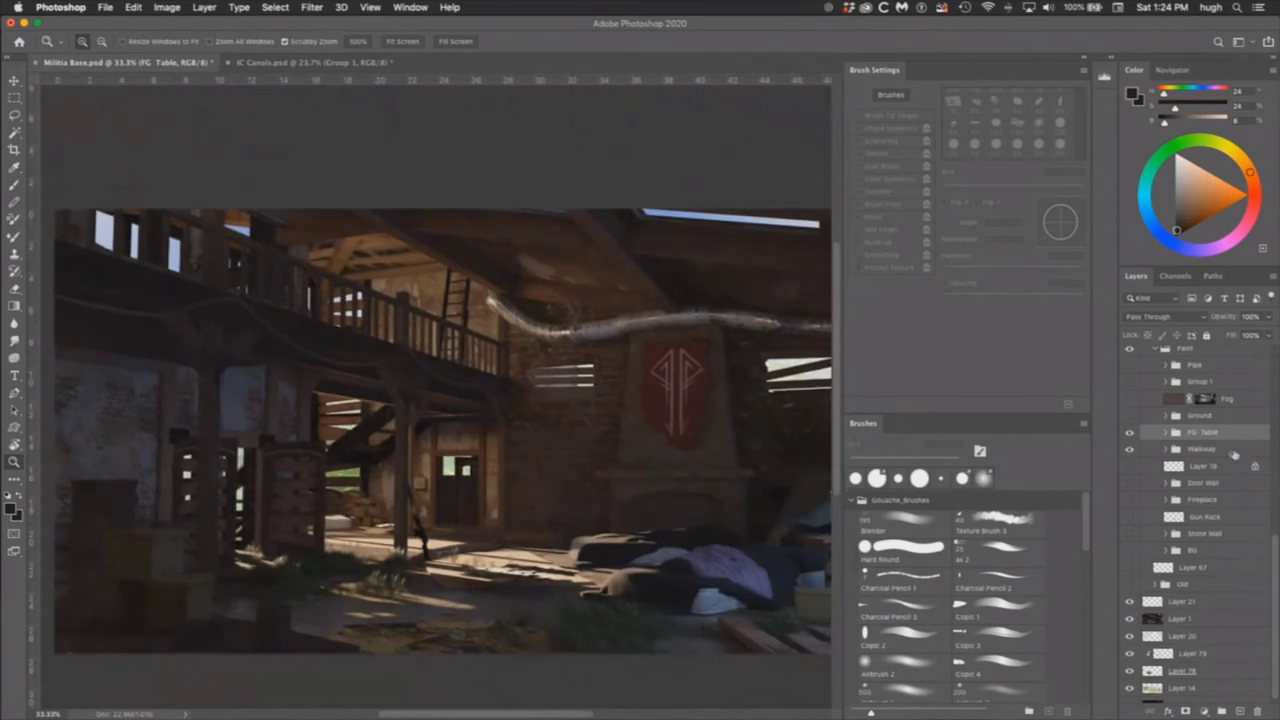
Step: Show Layer 18 and the Door Wall group and inspect the painted walls across the scene
left_click(1131, 467)
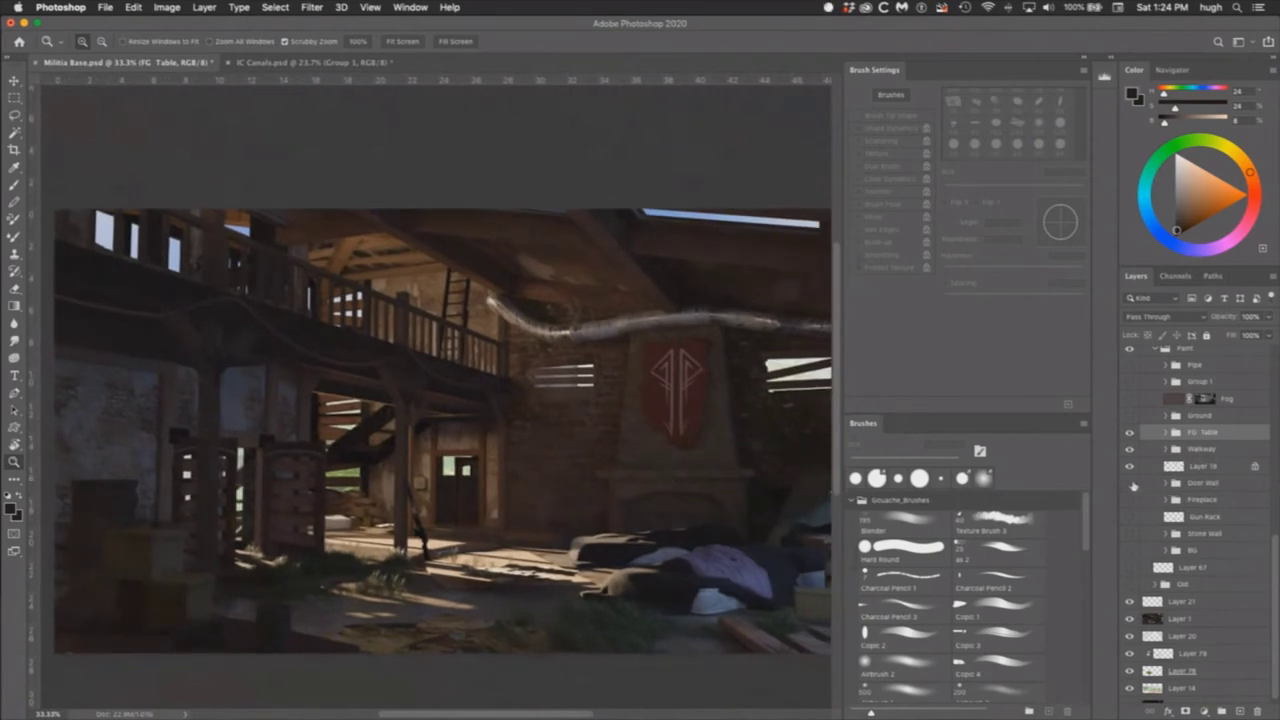
left_click_drag(289, 439, 429, 434)
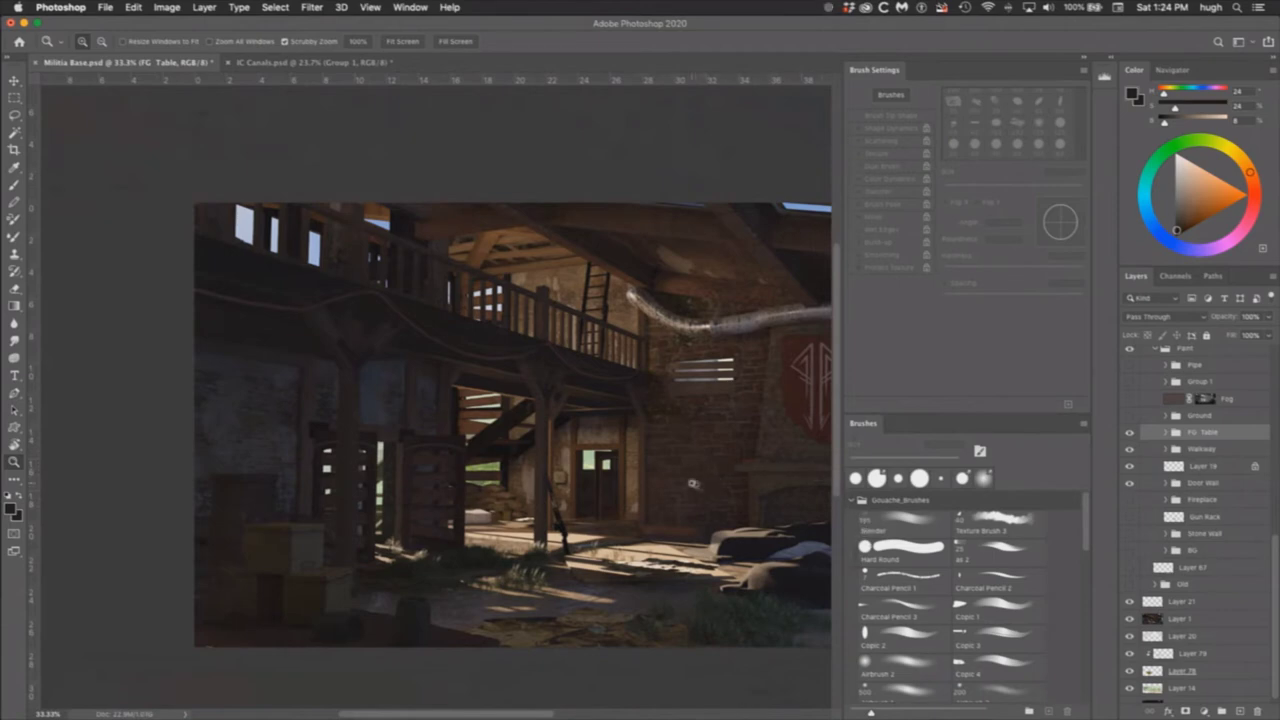
left_click_drag(713, 476, 597, 451)
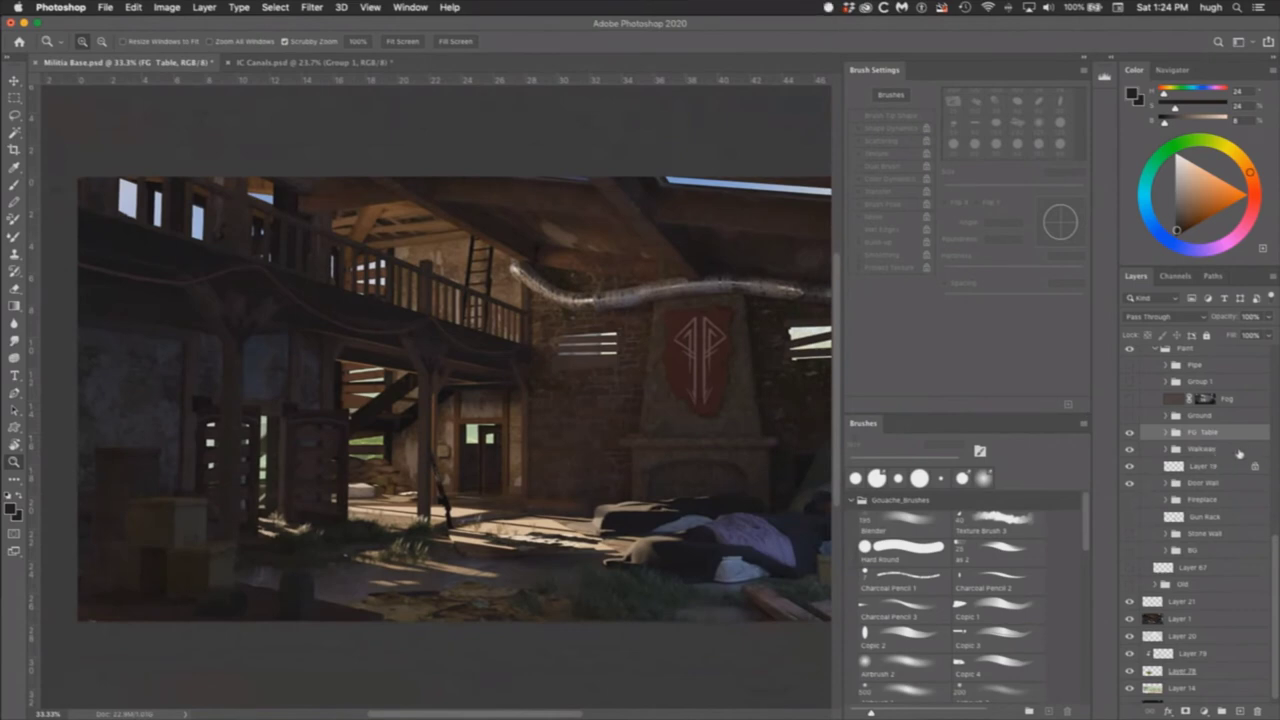
left_click_drag(647, 551, 576, 540)
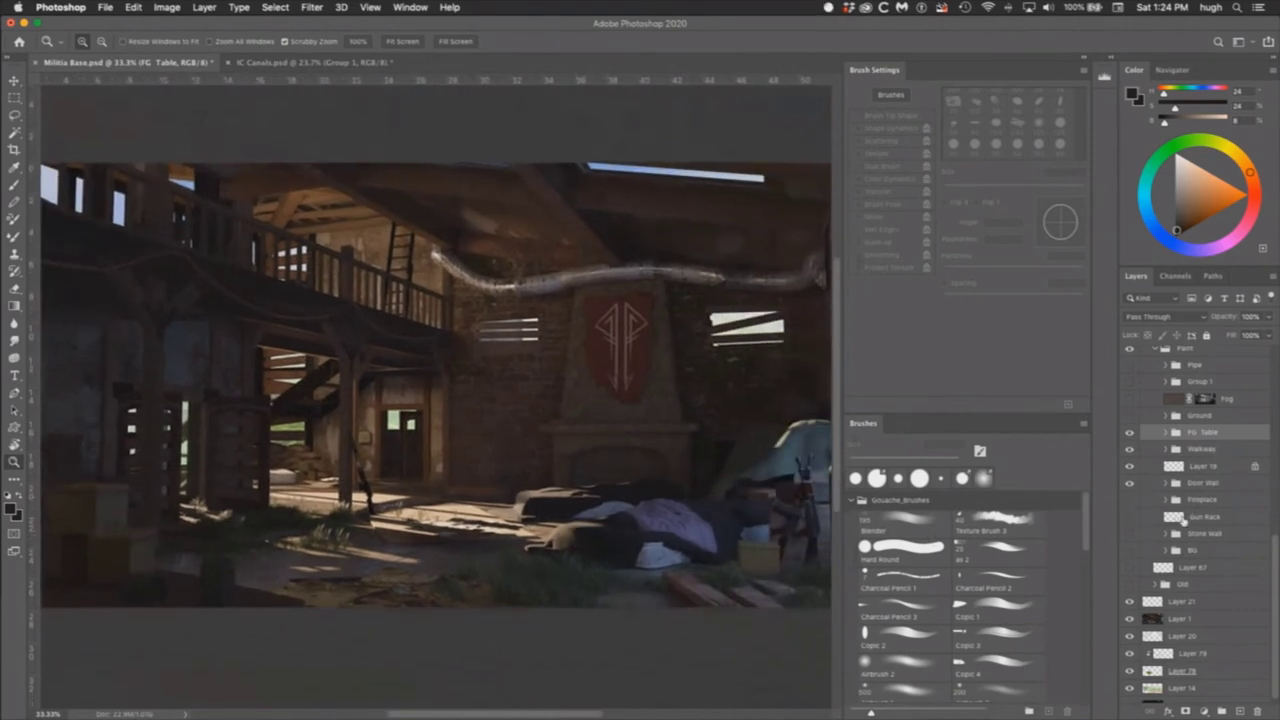
Step: Show the BG group and compare the background and foreground props with it hidden and shown
left_click(1130, 550)
left_click_drag(779, 513, 715, 503)
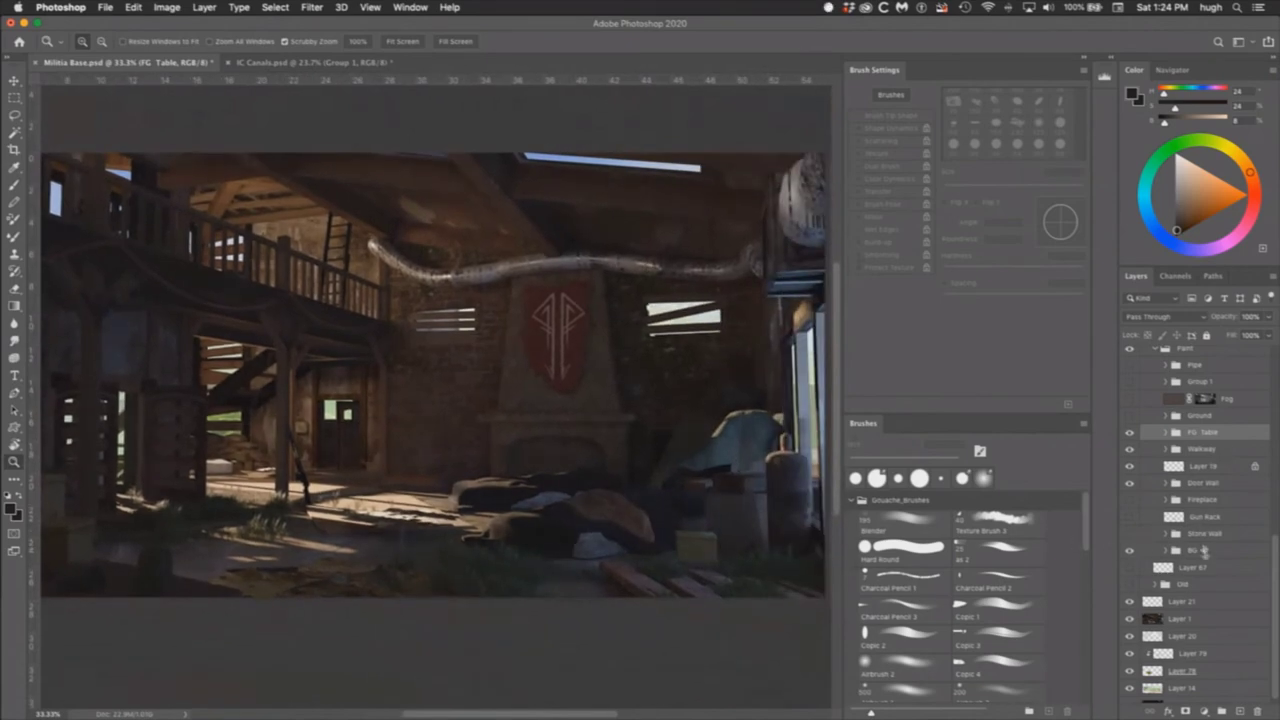
left_click(1131, 551)
left_click(1131, 551)
left_click(1131, 551)
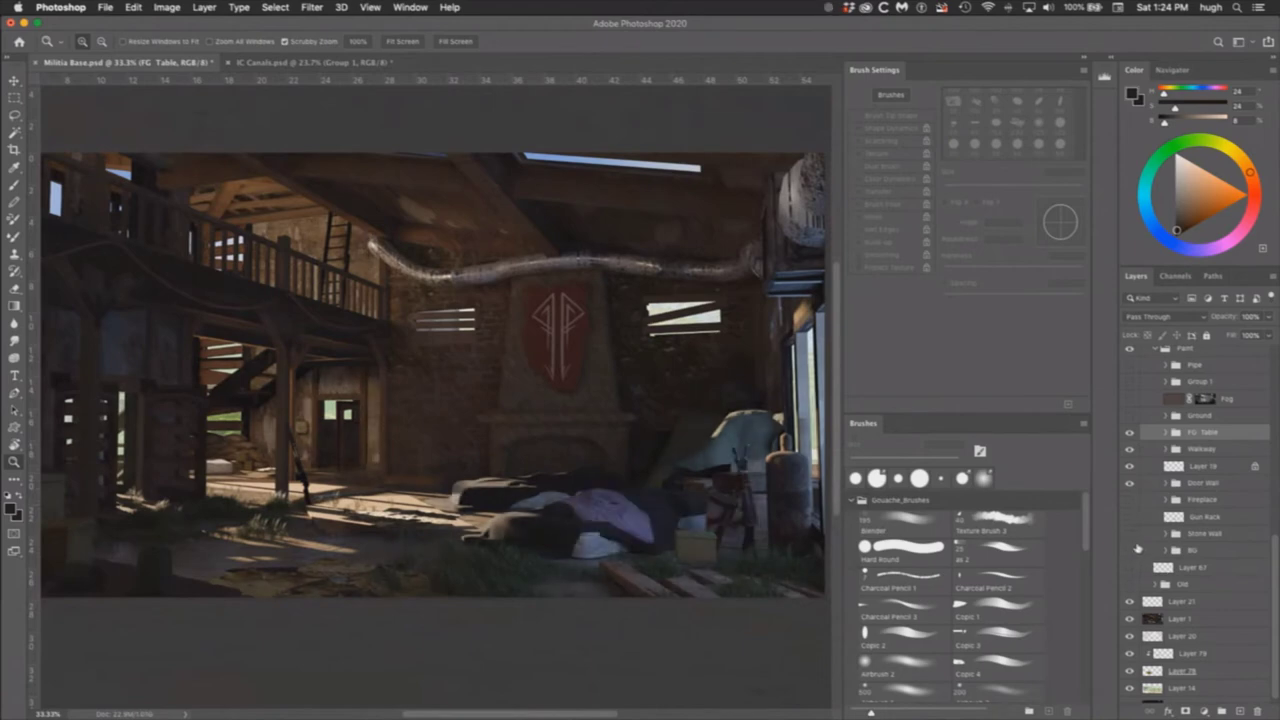
left_click(1131, 551)
left_click(1131, 551)
left_click(1131, 551)
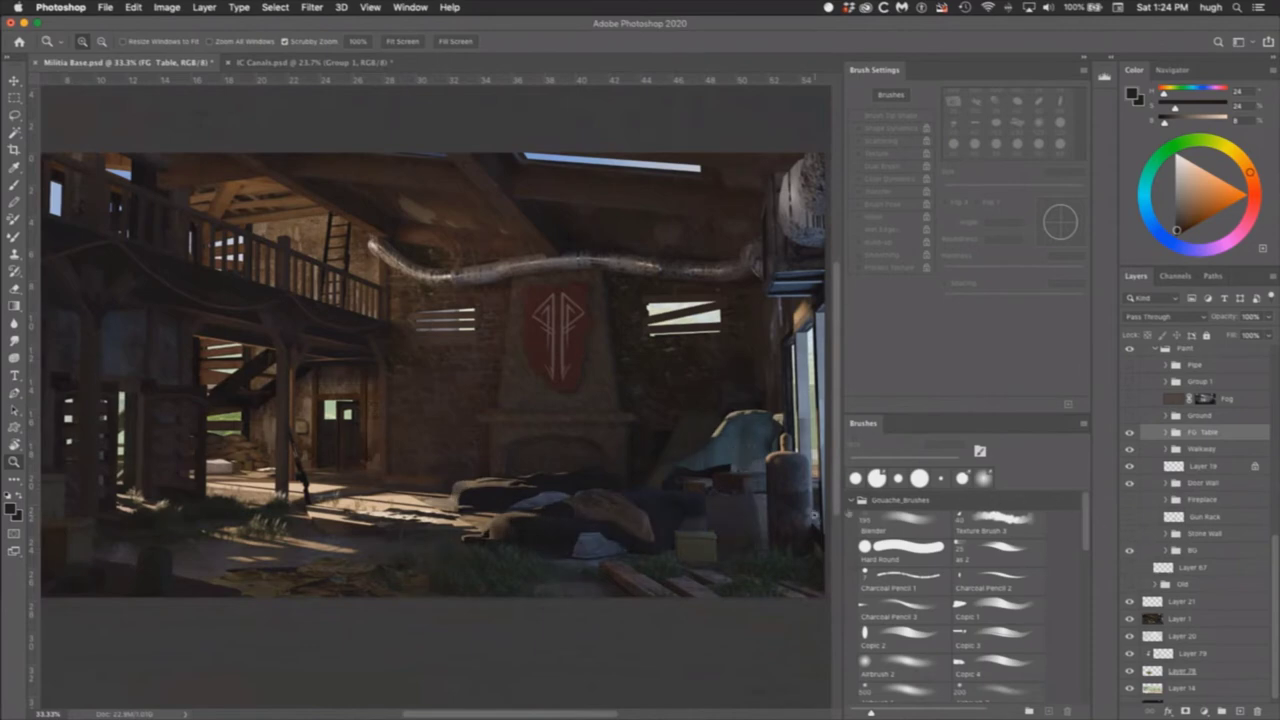
Step: View the whole painting and compare it again with the BG group off and on, leaving the group shown
left_click(726, 466, "alt")
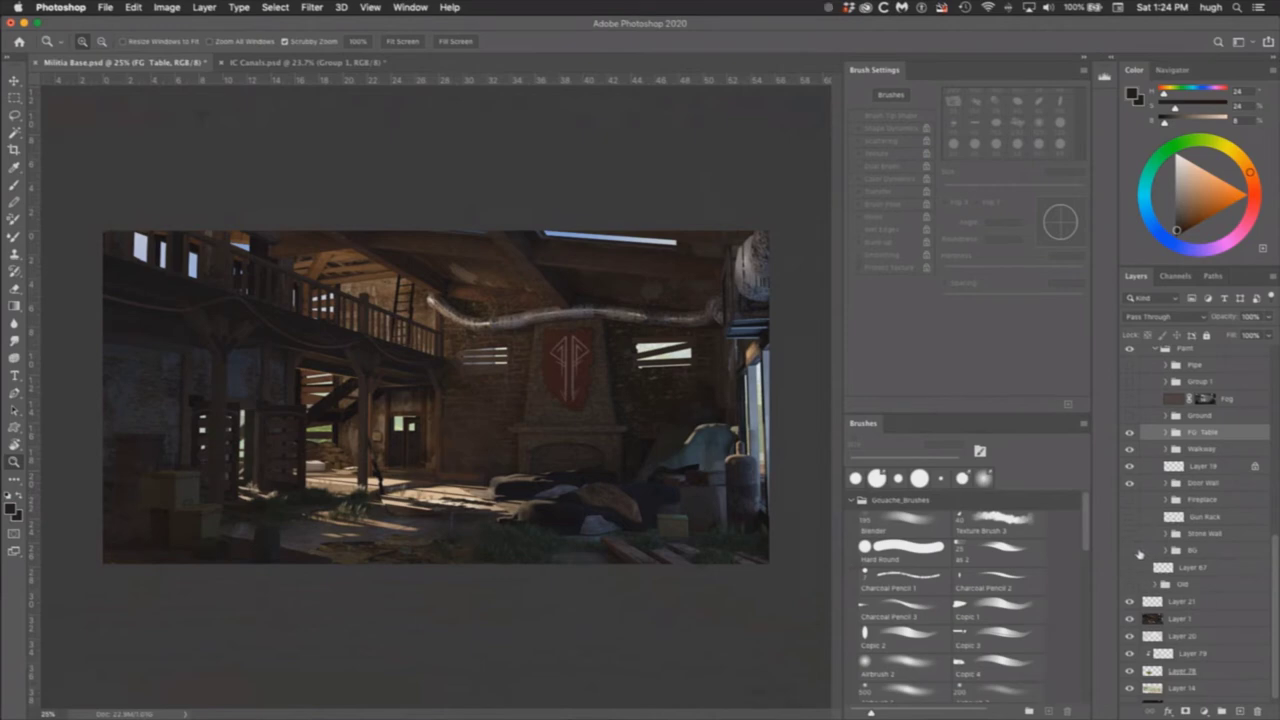
left_click(1137, 552)
left_click(1142, 552)
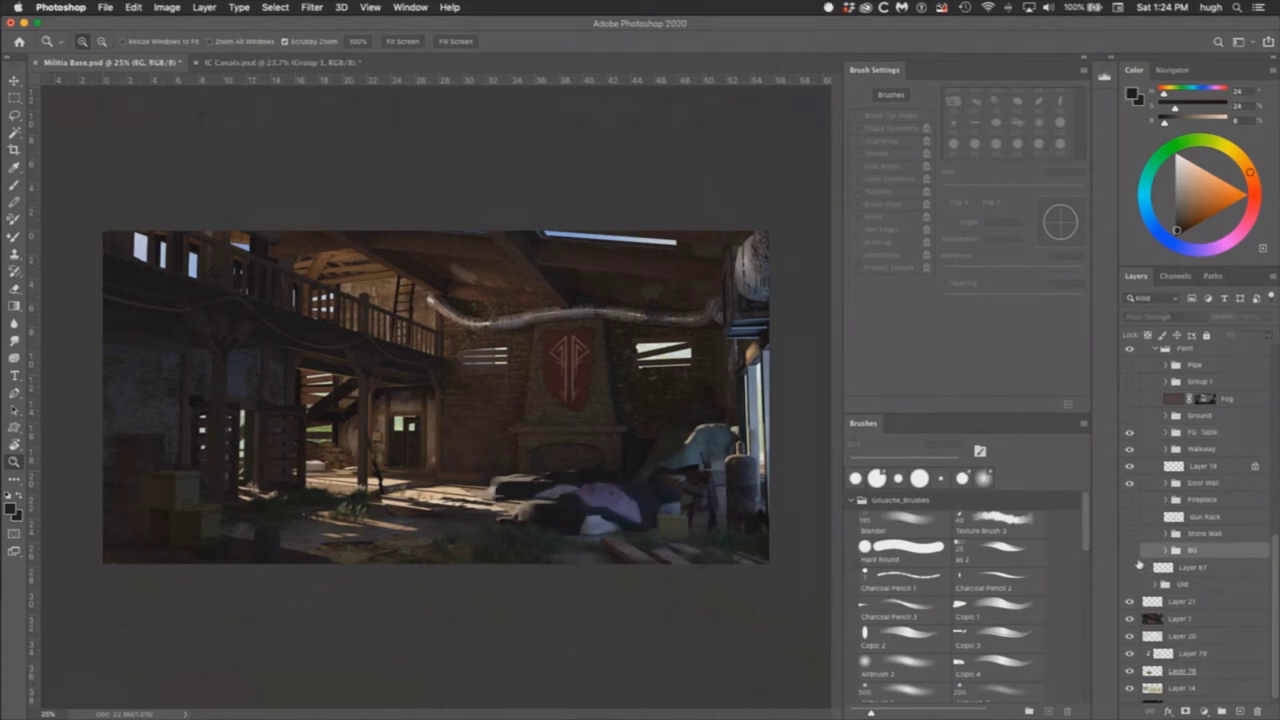
left_click(1131, 551)
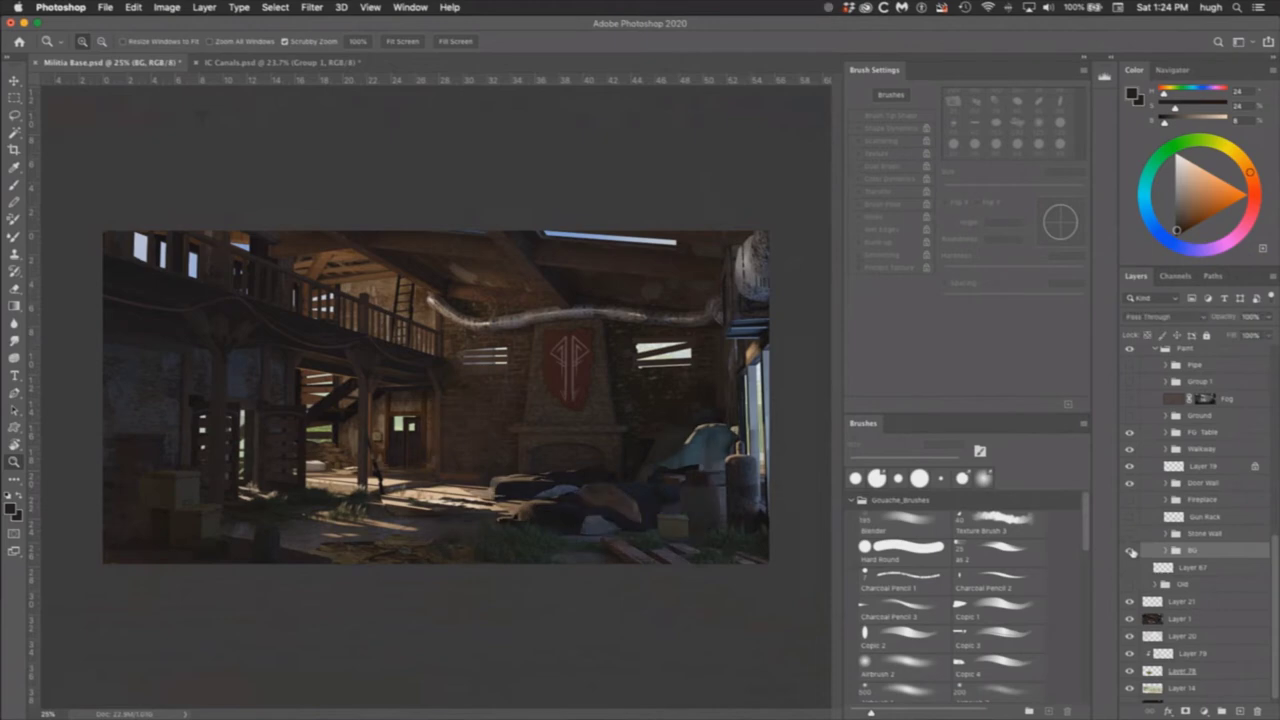
left_click(1131, 551)
left_click(1131, 551)
left_click(1131, 551)
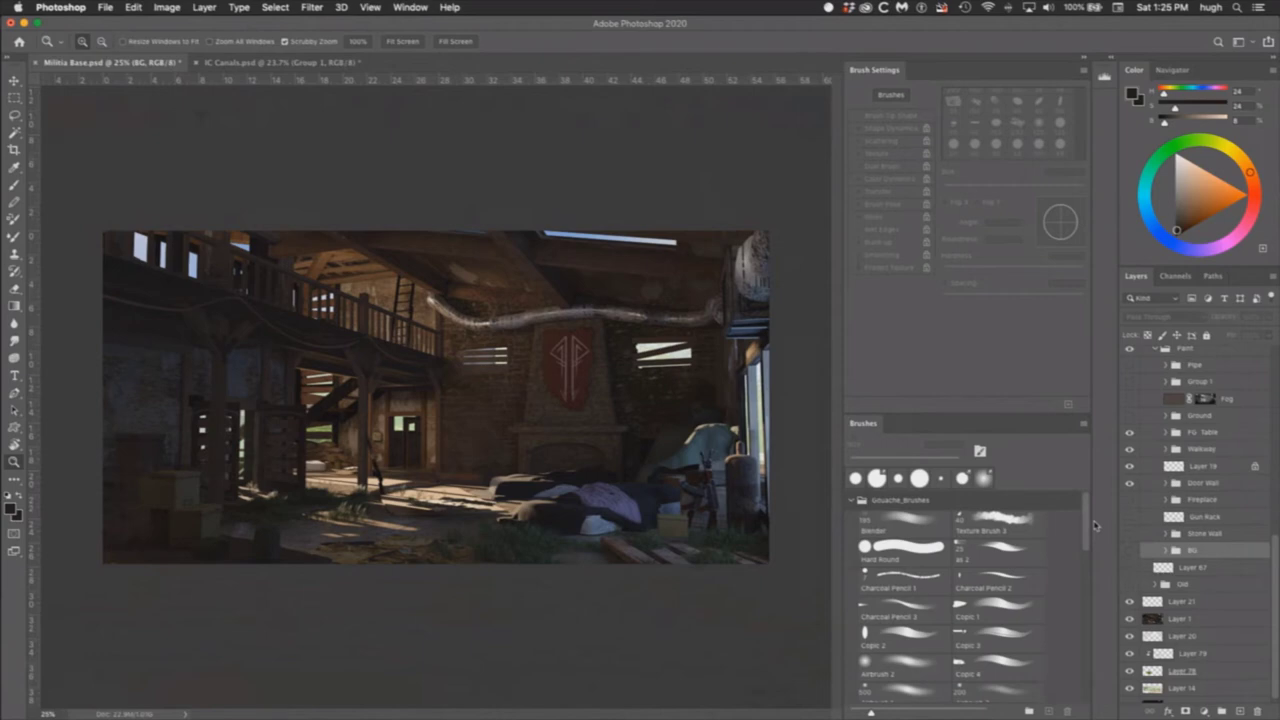
left_click(1131, 551)
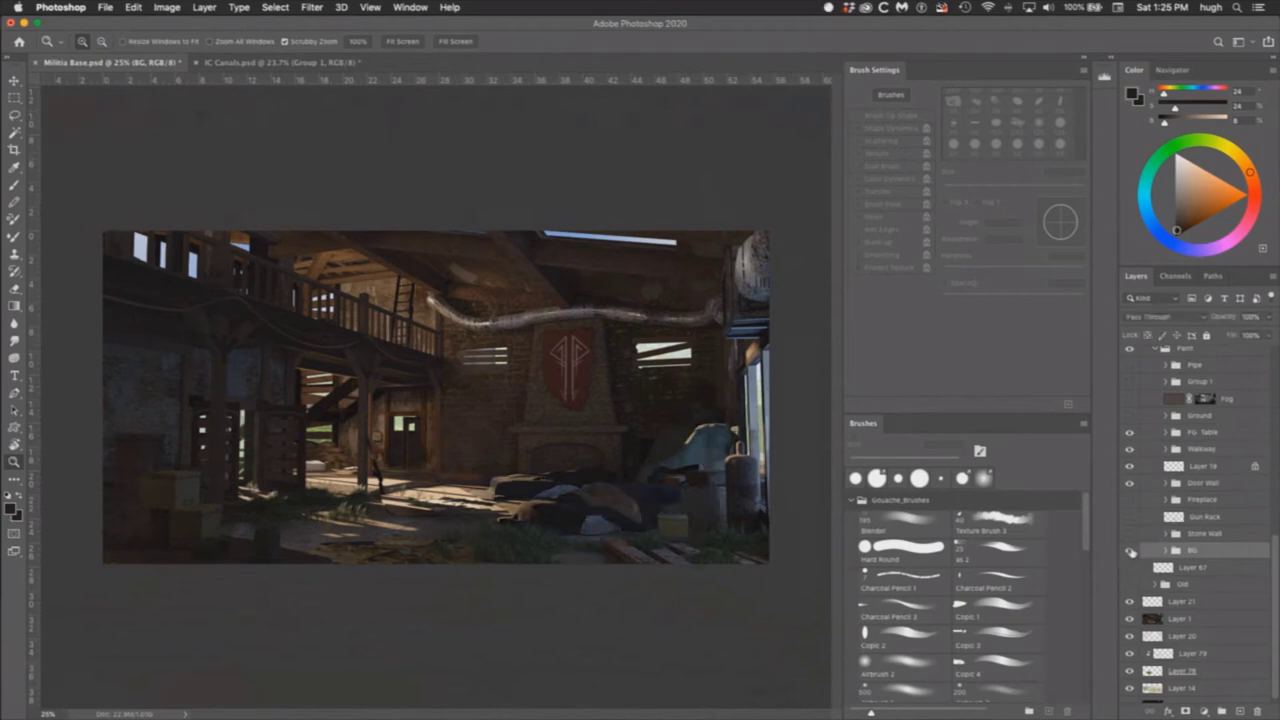
left_click(1131, 551)
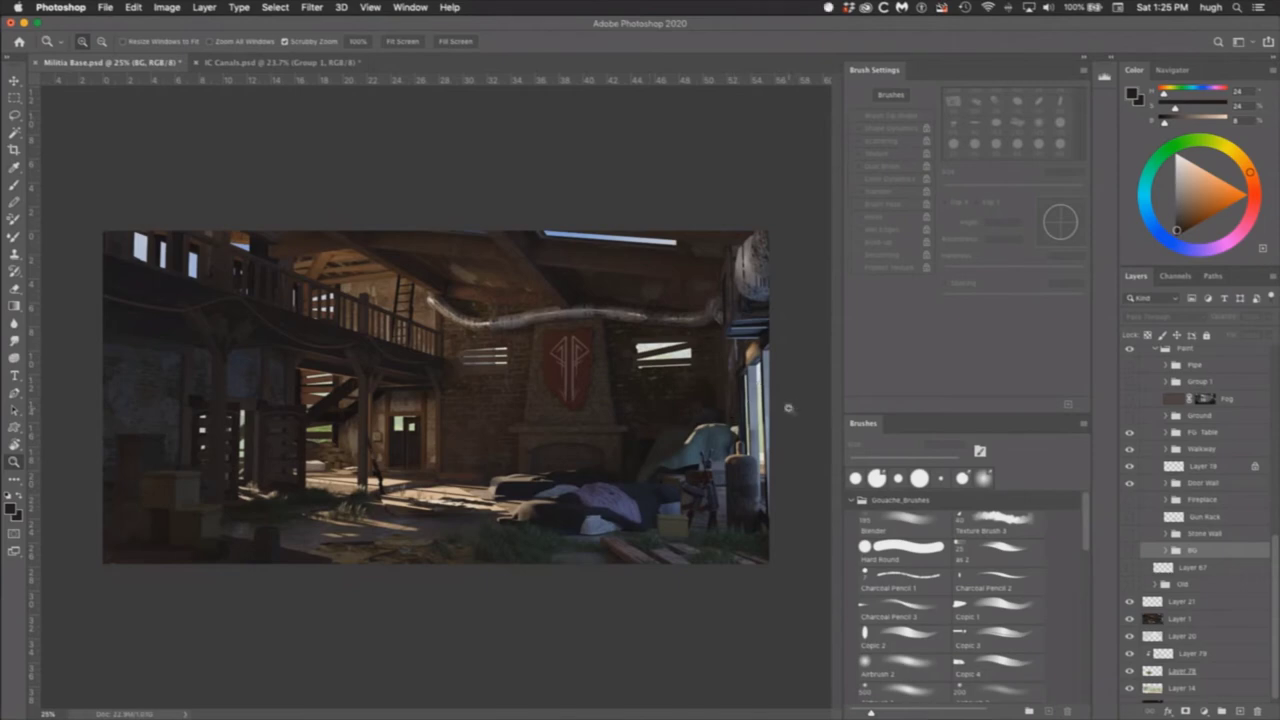
left_click(1130, 551)
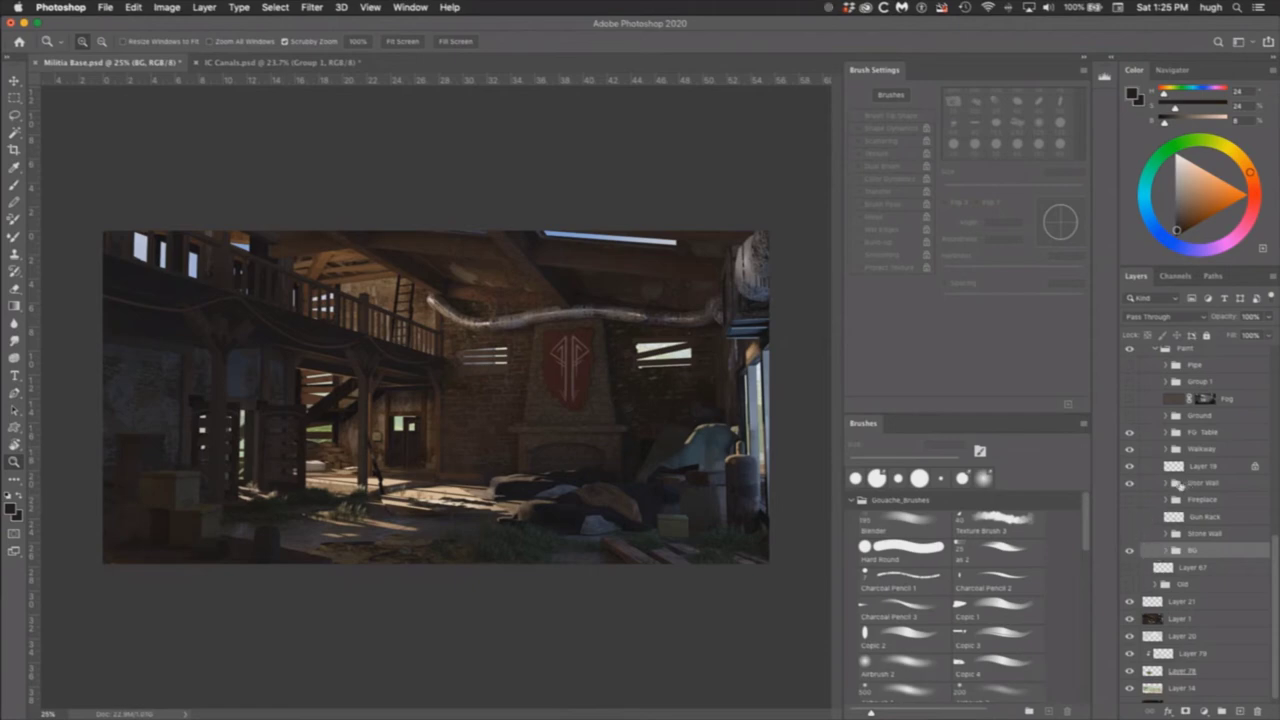
Step: Show the Stone Wall and Fireplace groups, comparing the image with Fireplace off and on
left_click(1131, 534)
left_click(1130, 500)
left_click(1131, 501)
left_click(1131, 501)
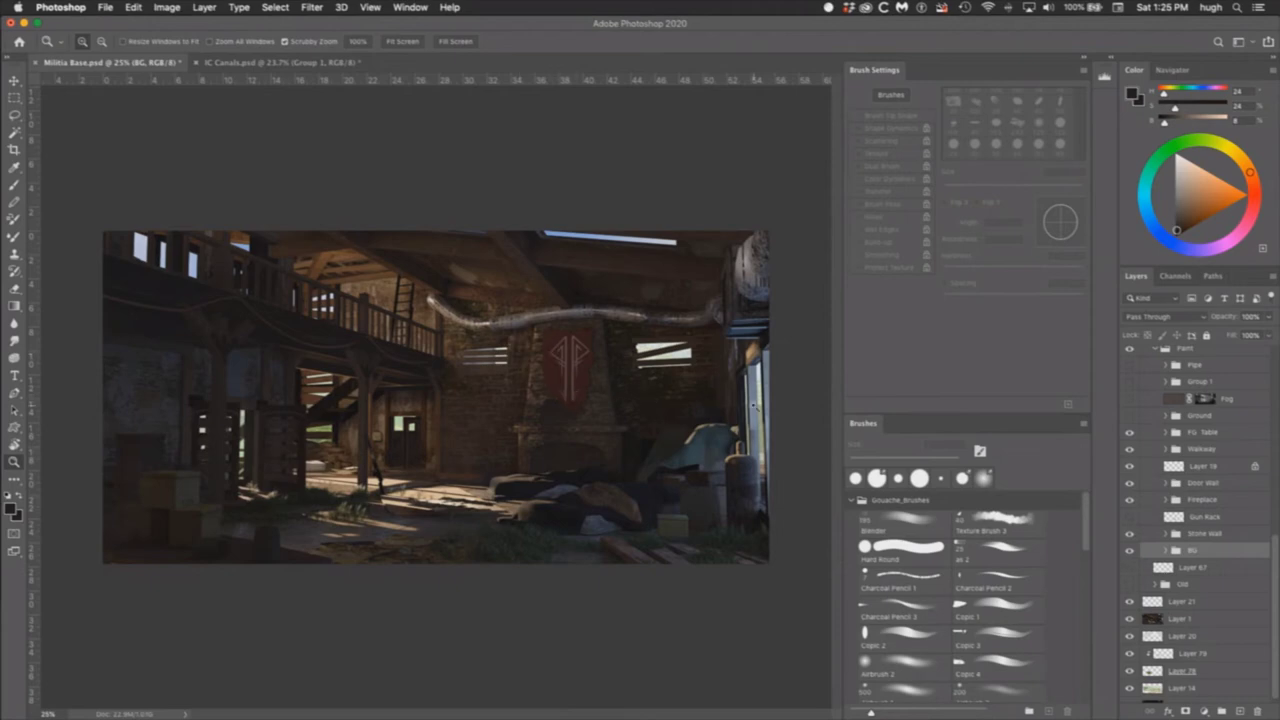
left_click(1131, 501)
left_click(1131, 501)
Step: Compare the fireplace stonework up close with the Fireplace group hidden and shown
left_click(540, 342)
left_click(574, 375)
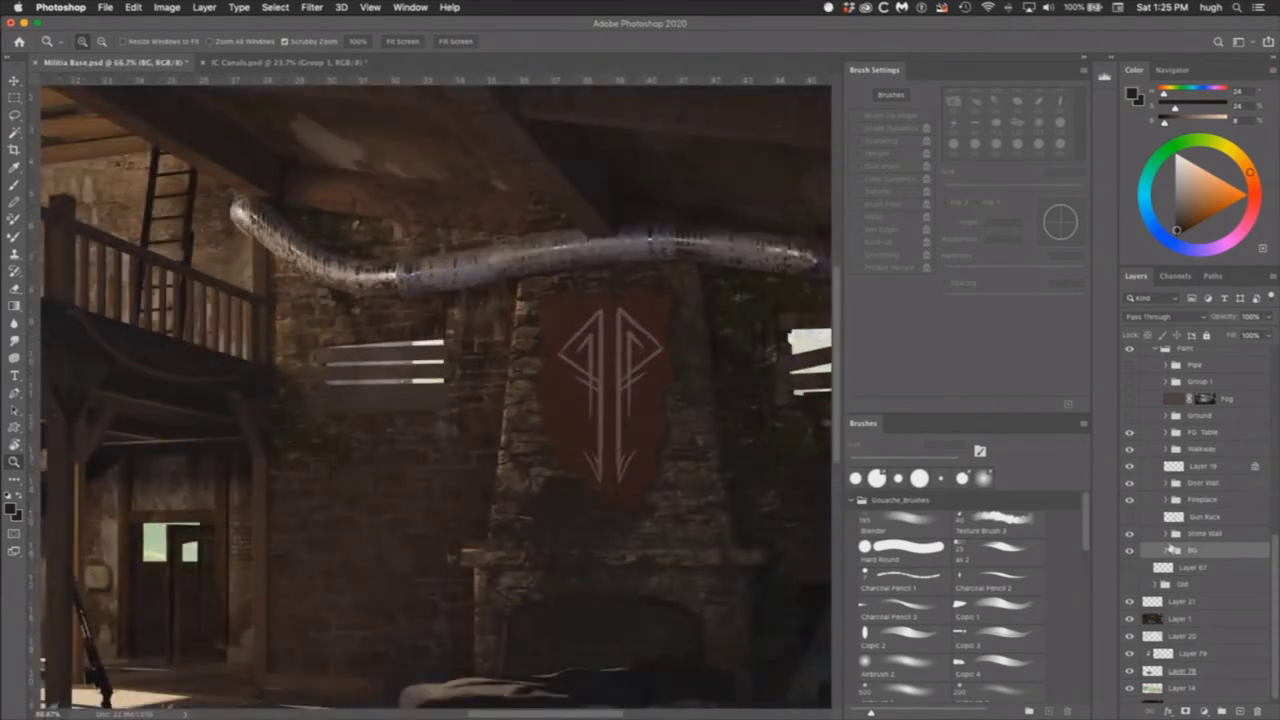
left_click(1131, 501)
left_click(1131, 501)
Step: Expand the Fireplace group and lower the highlight point of its Curves 10 adjustment to an output of 179
left_click(1166, 500)
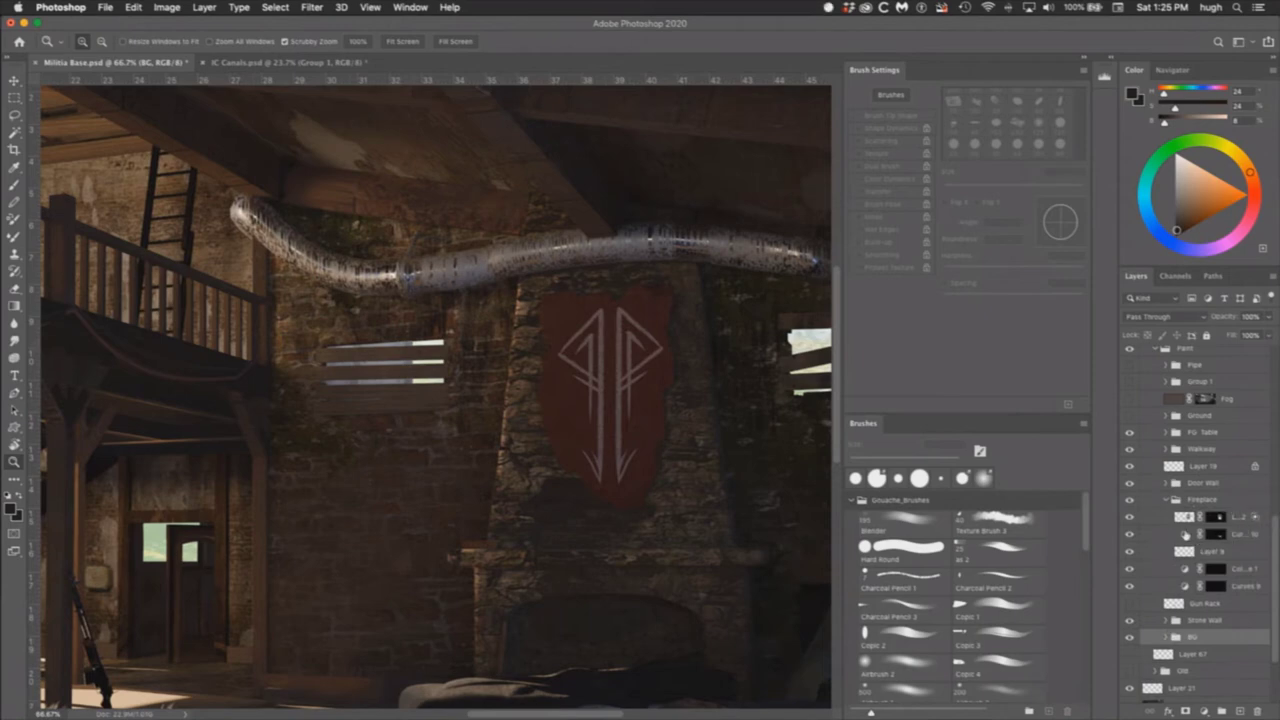
left_click(1212, 534)
double_click(1185, 534)
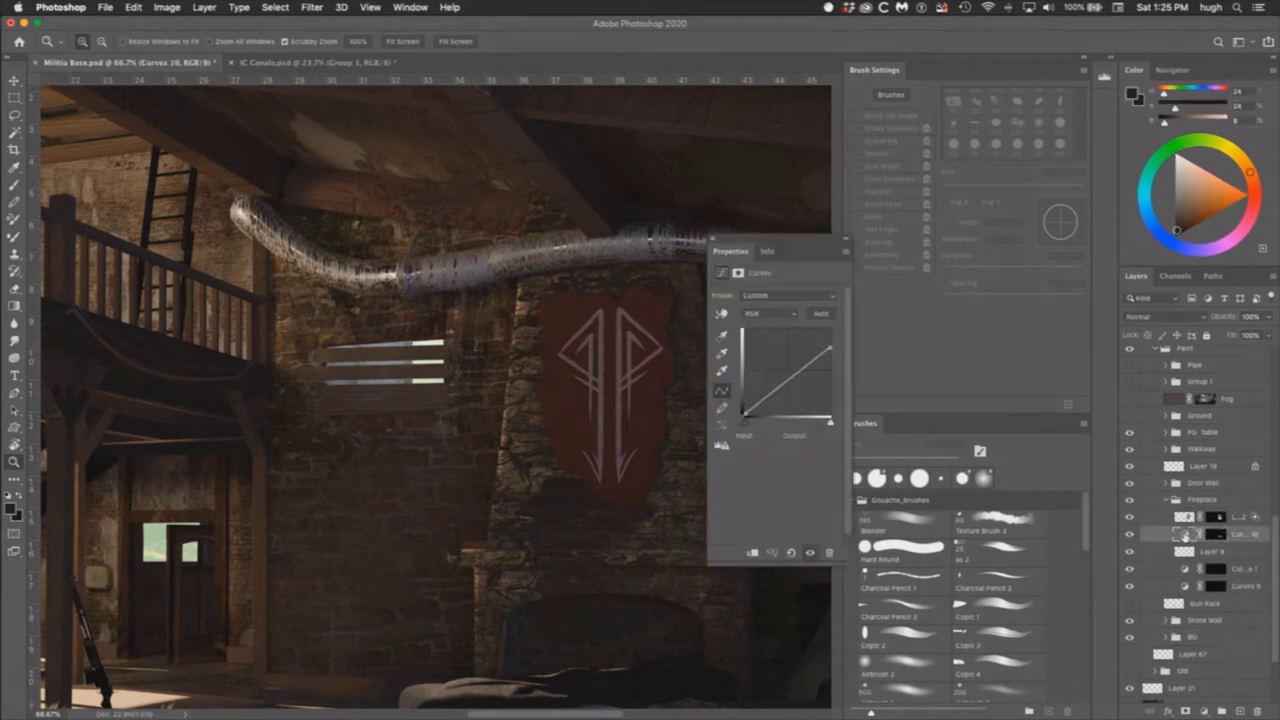
mouse_move(830, 349)
left_mouse_down()
mouse_move(830, 366)
mouse_move(829, 355)
left_mouse_up()
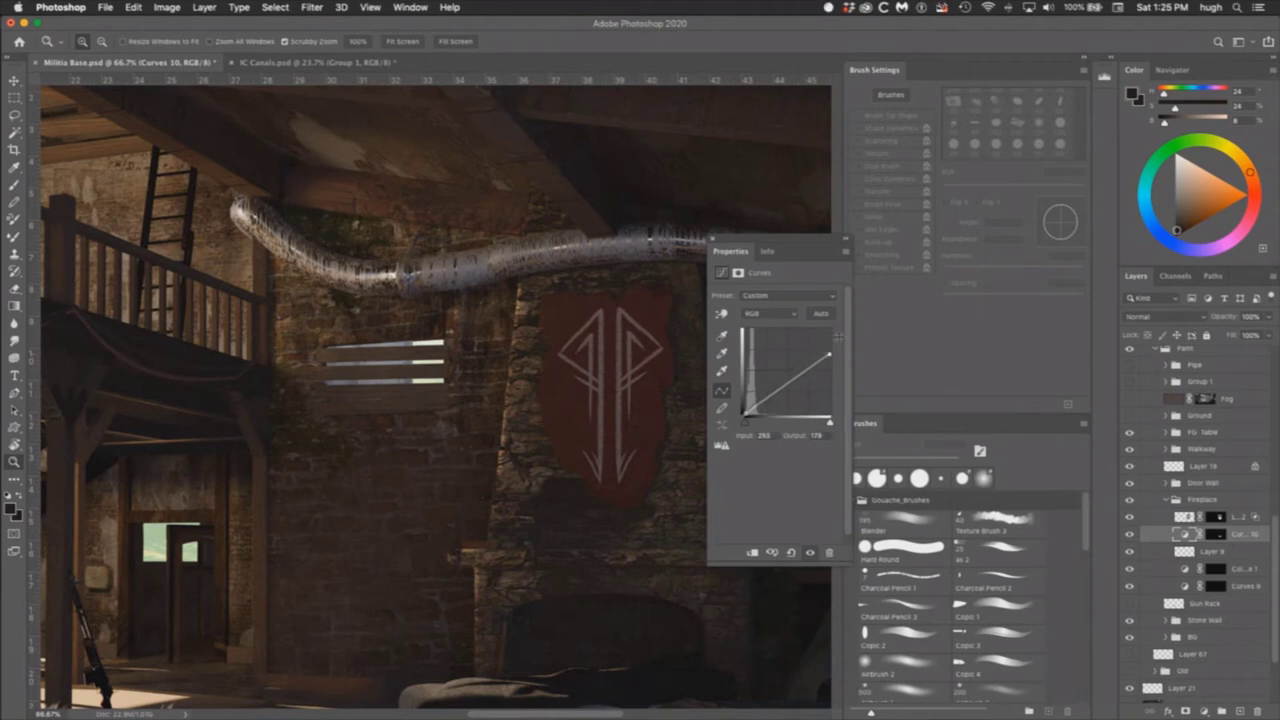
left_click(715, 240)
Step: Compare the masked color adjustment just above Curves 9 in the Fireplace group hidden and shown
left_click(1214, 570)
left_click(1133, 569)
left_click(1133, 569)
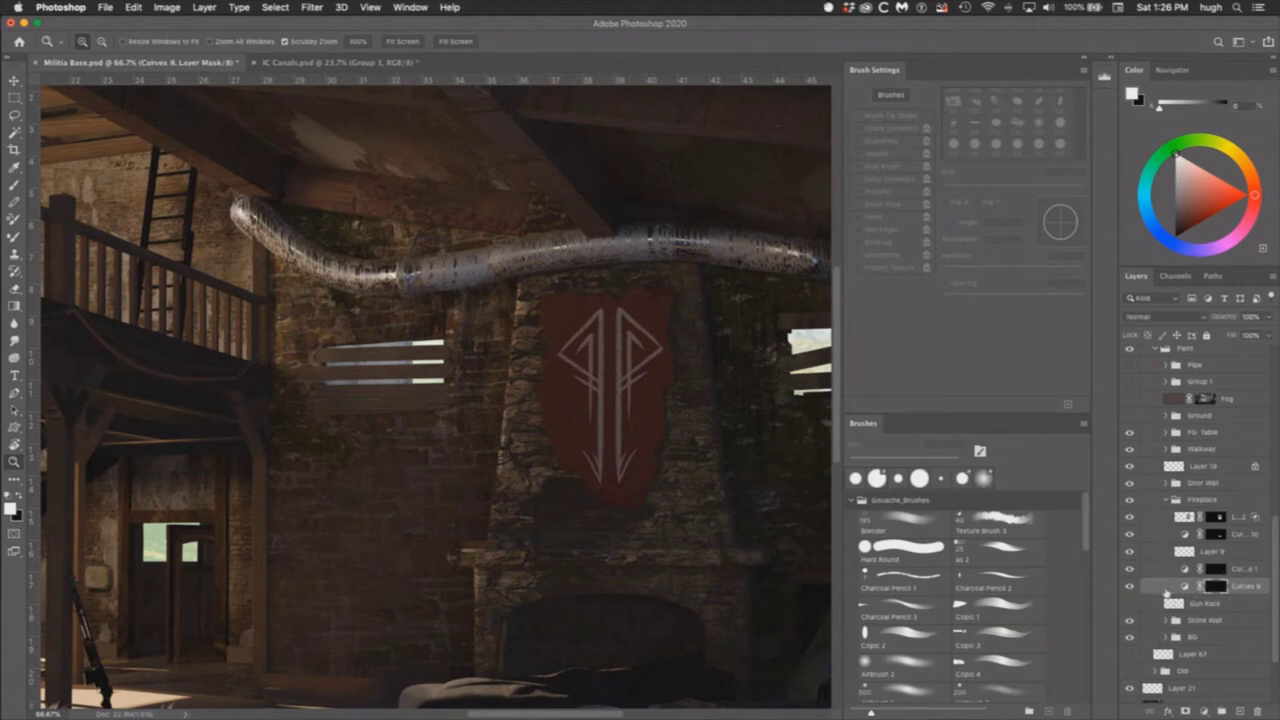
Step: Examine the Curves 9 adjustment in the Fireplace group, trying its shadow point, and select its layer mask
double_click(1187, 587)
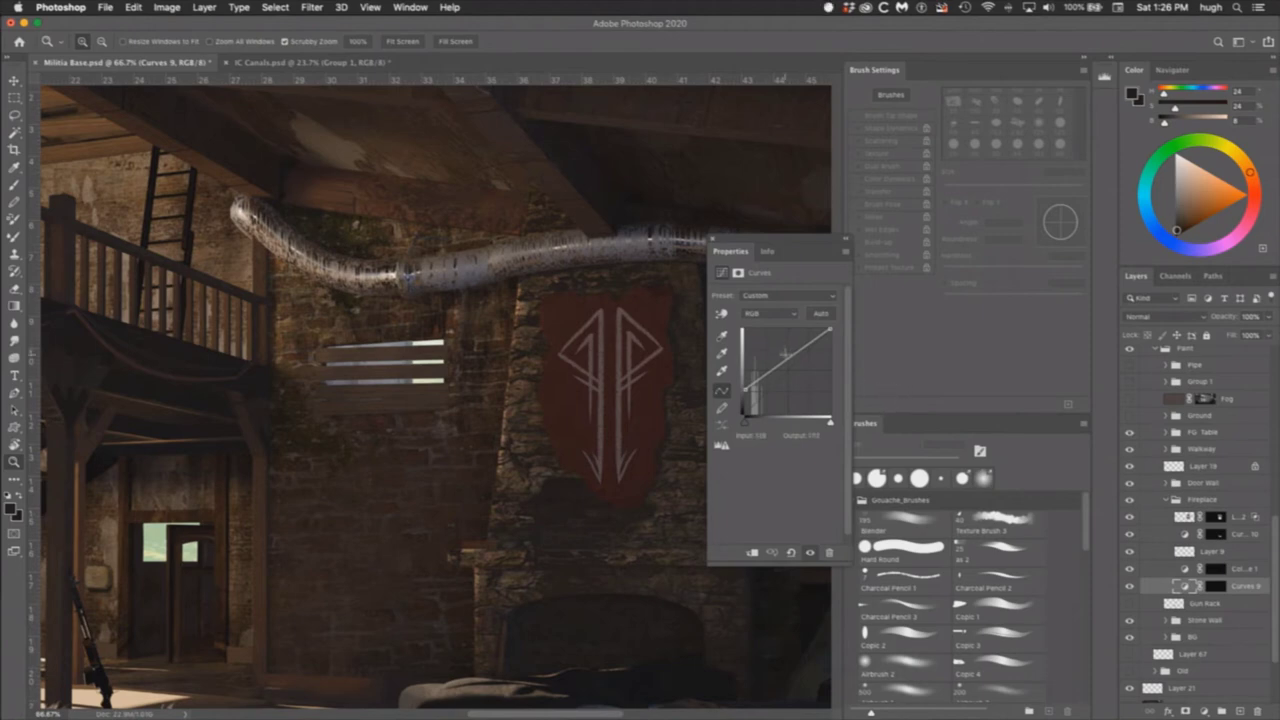
left_click(751, 384)
left_click_drag(744, 388, 745, 364)
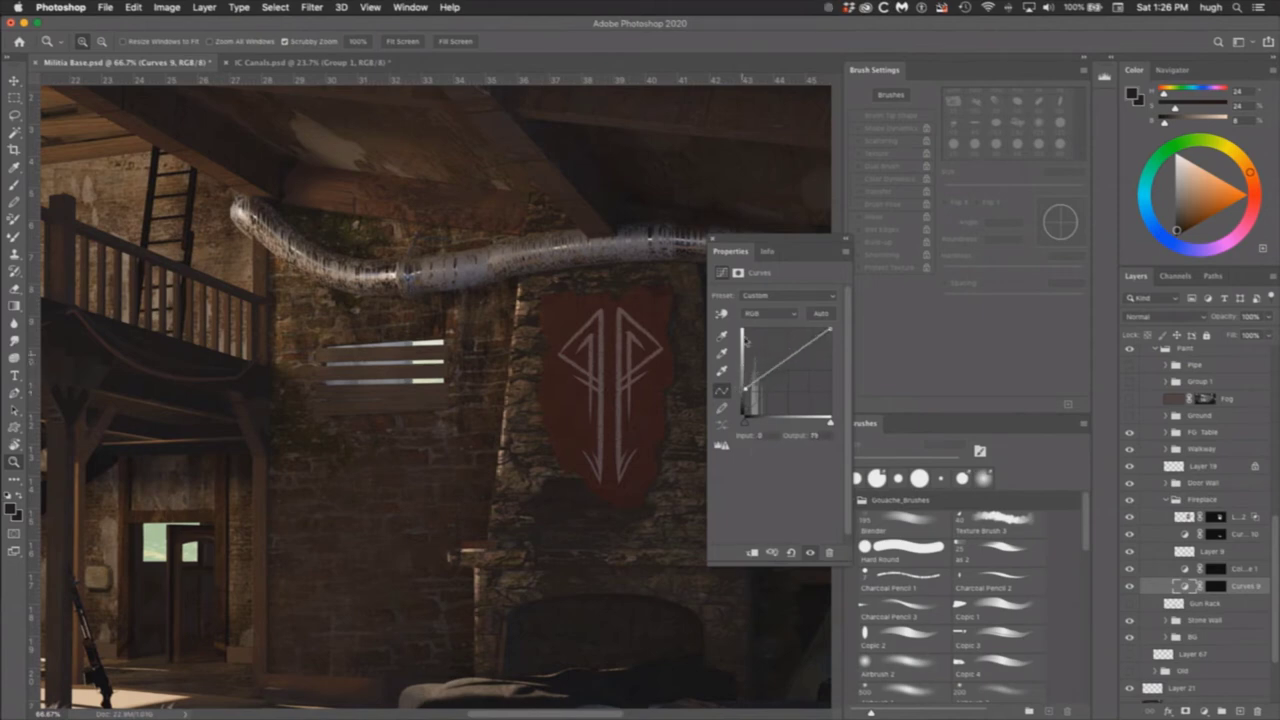
left_click(714, 241)
left_click(1216, 587)
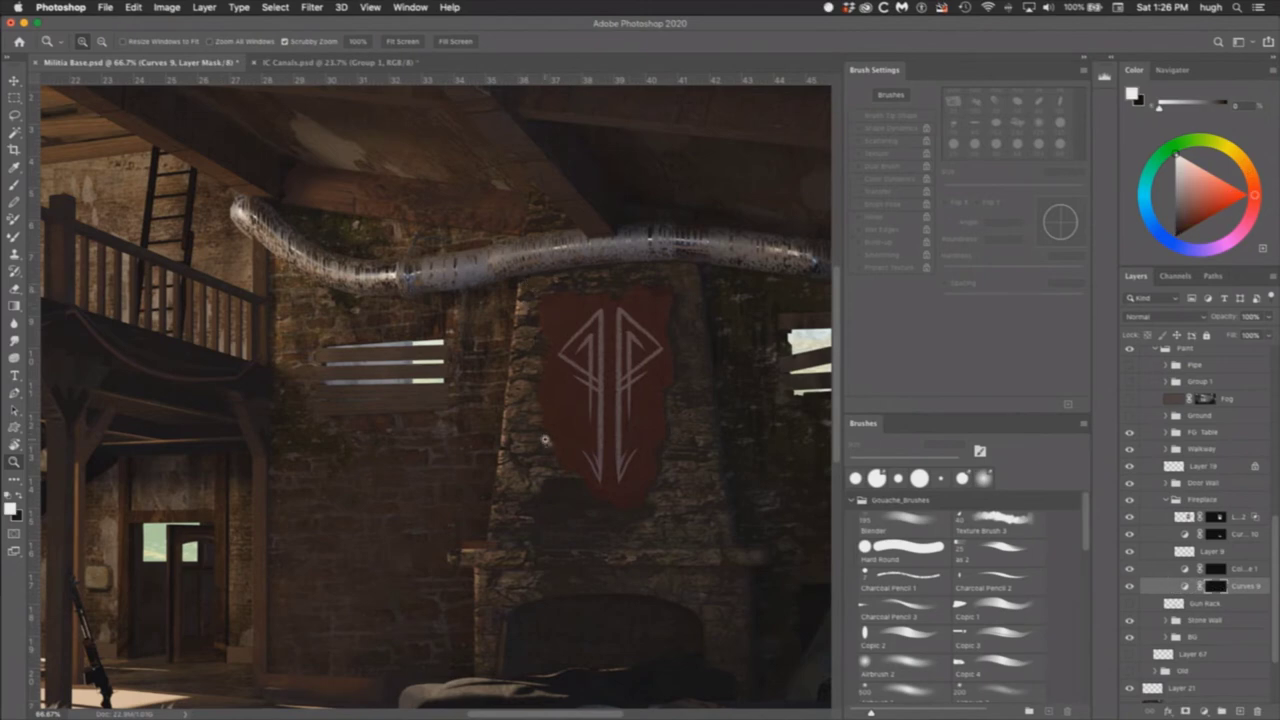
Step: Inspect the fireplace at several magnifications and collapse the Fireplace group
left_click(591, 448, "alt")
left_click(595, 455, "alt")
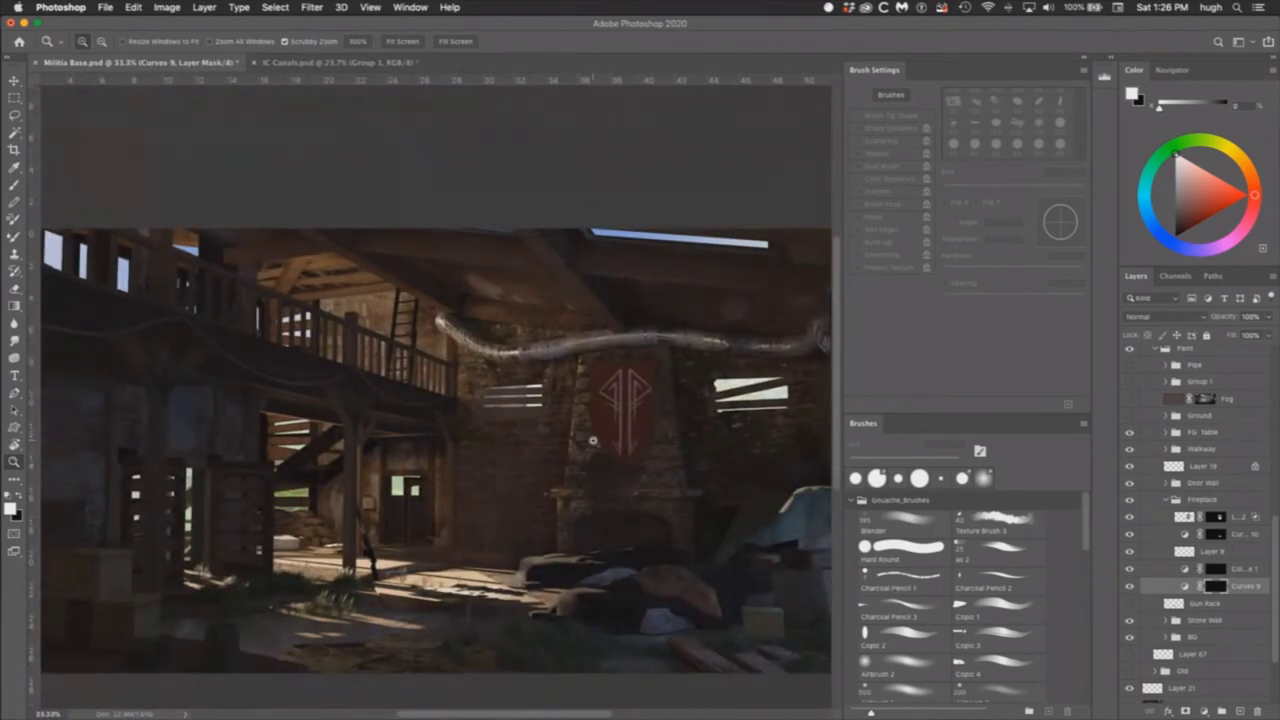
left_click(593, 442)
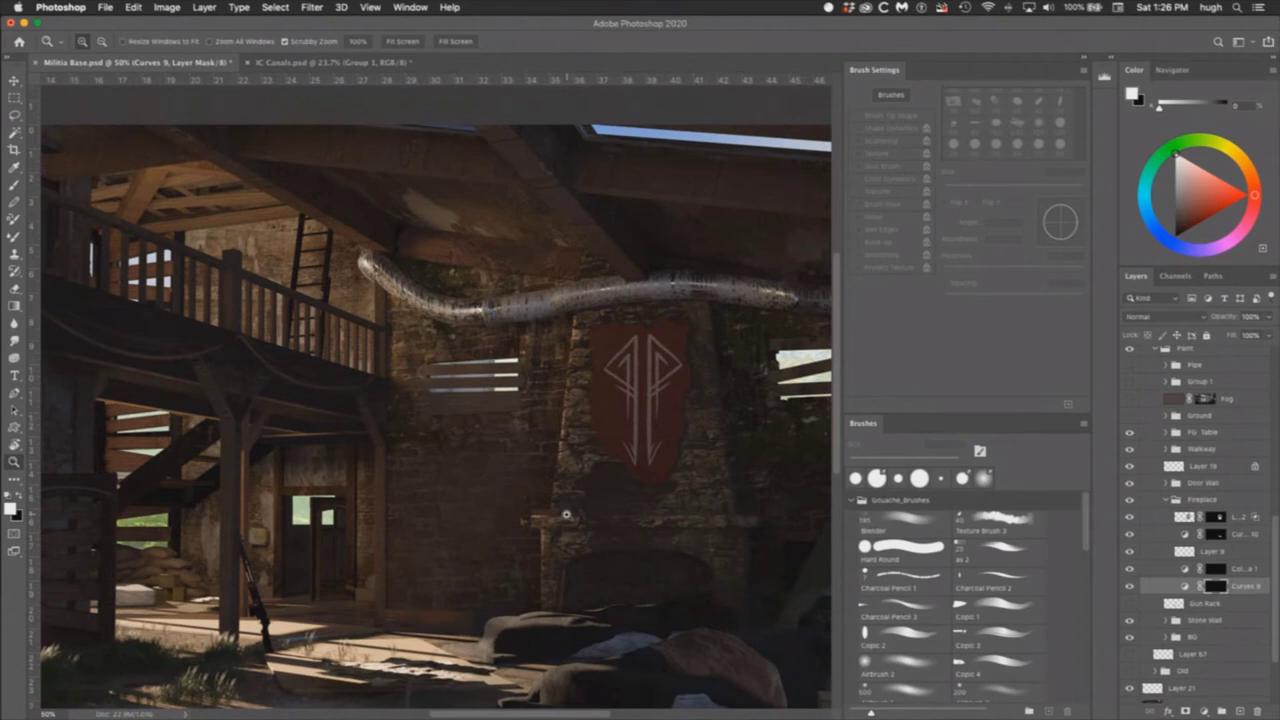
left_click(1167, 499)
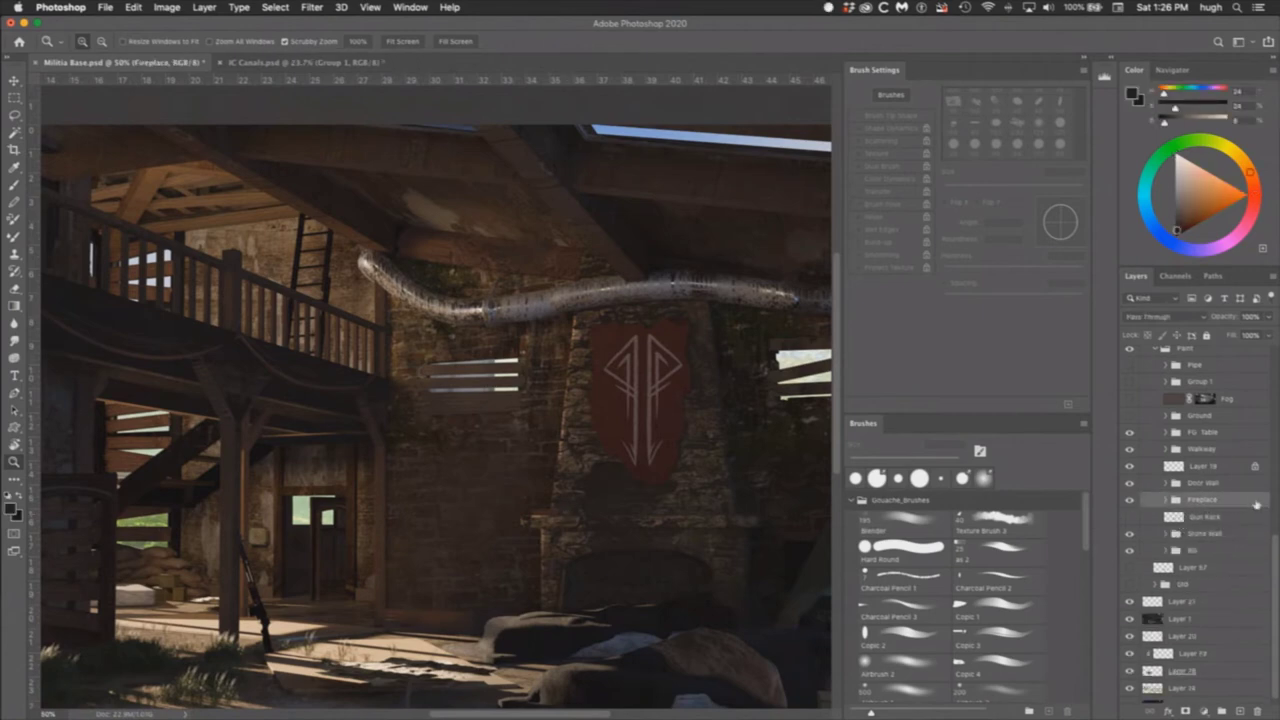
Step: Show and expand the Ground group, then compare the floor with its Layer 40 hidden and shown
scroll(1276, 548, "up", 1)
scroll(1276, 520, "up", 2)
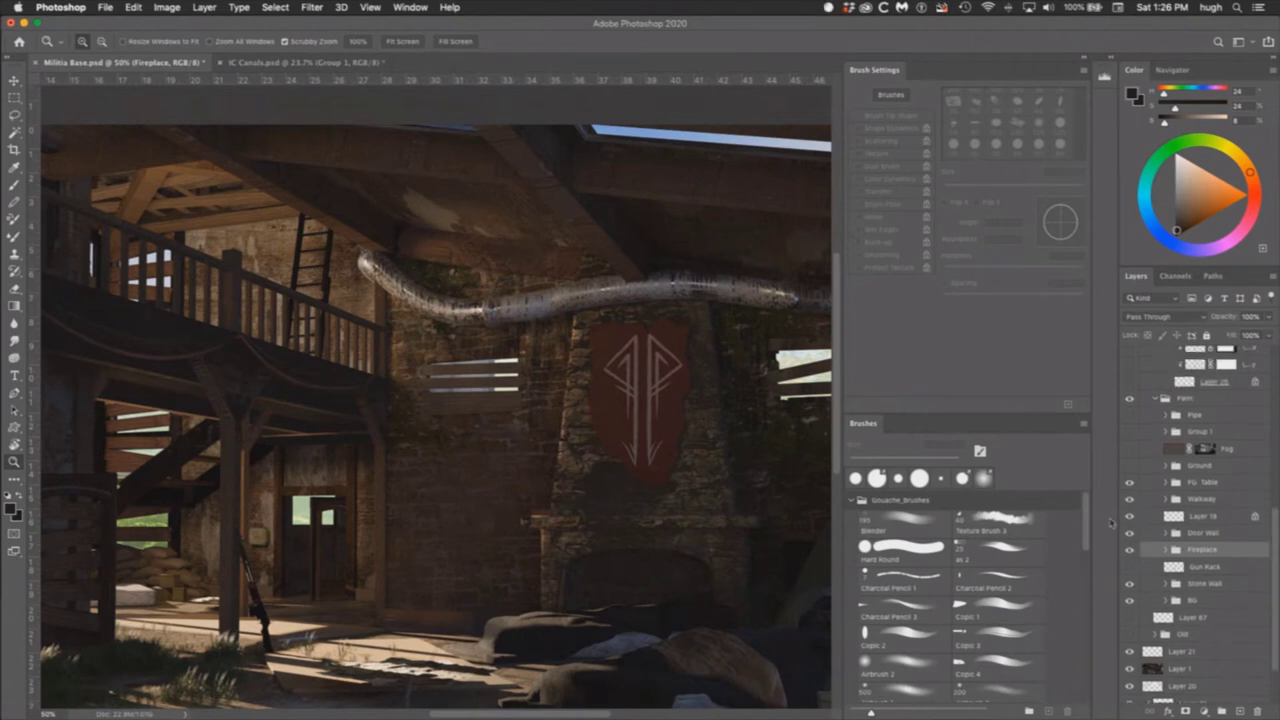
left_click_drag(605, 522, 630, 470)
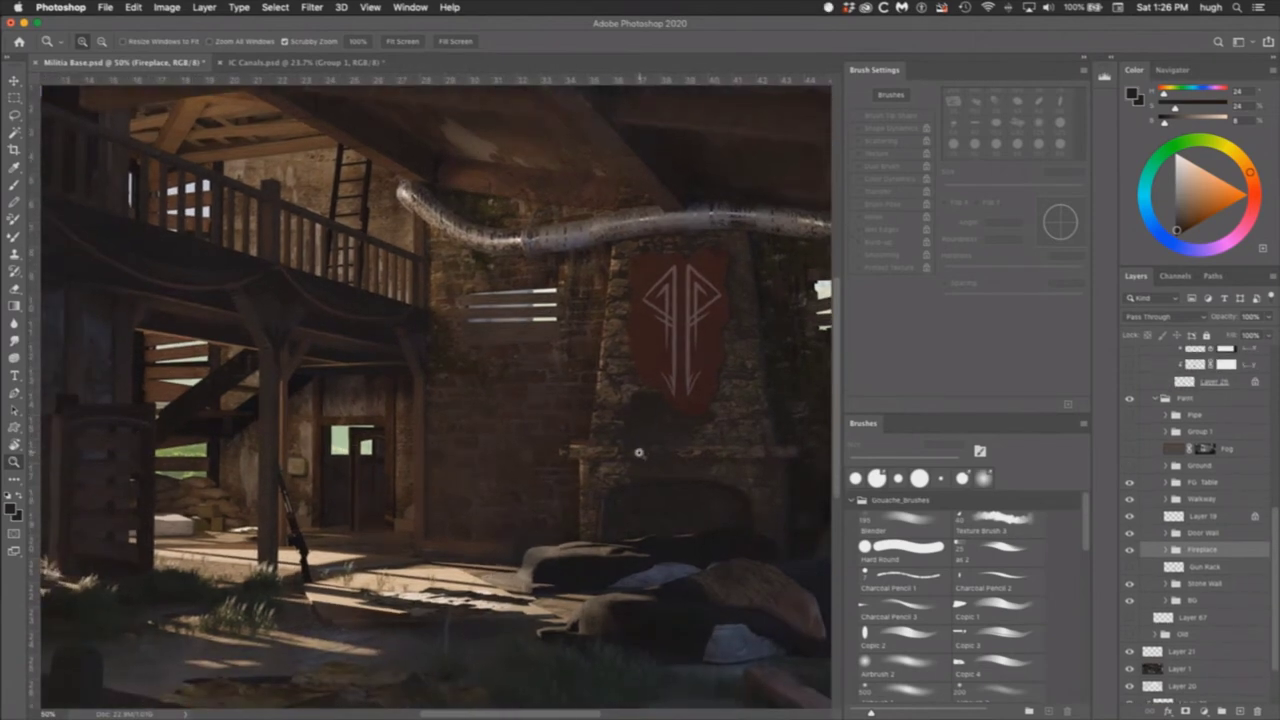
left_click(638, 452, "alt")
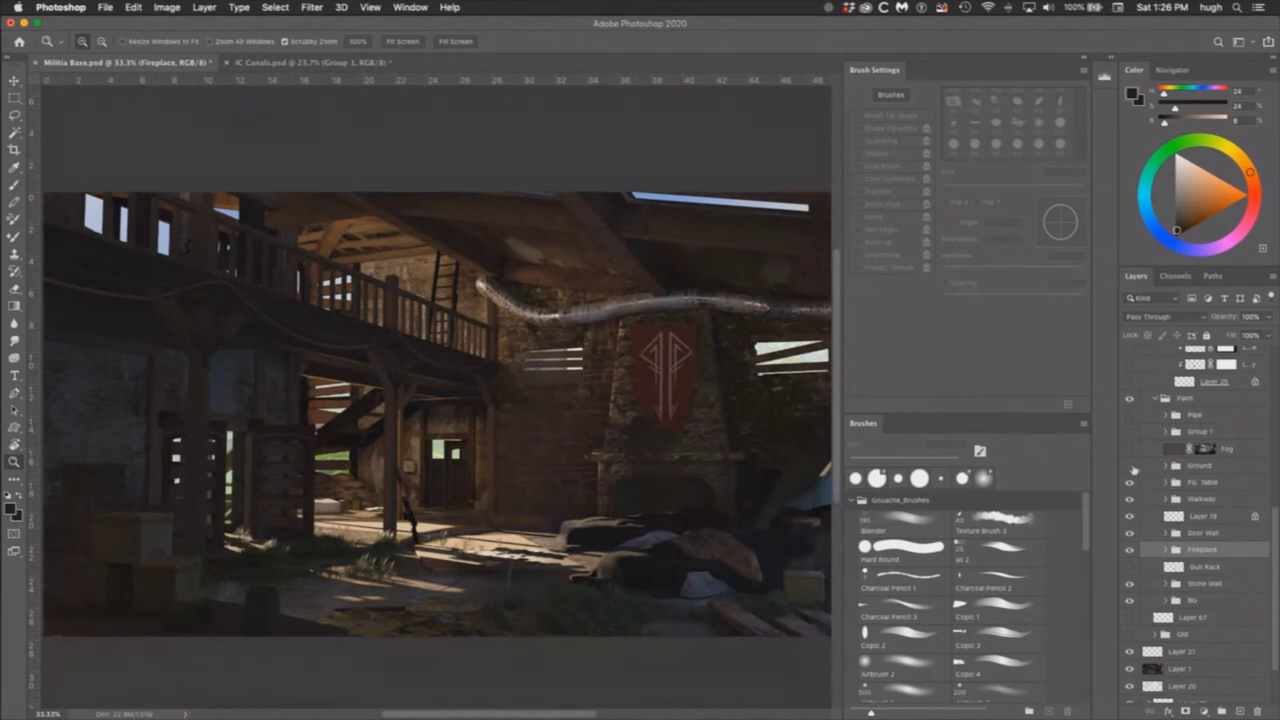
left_click(1131, 466)
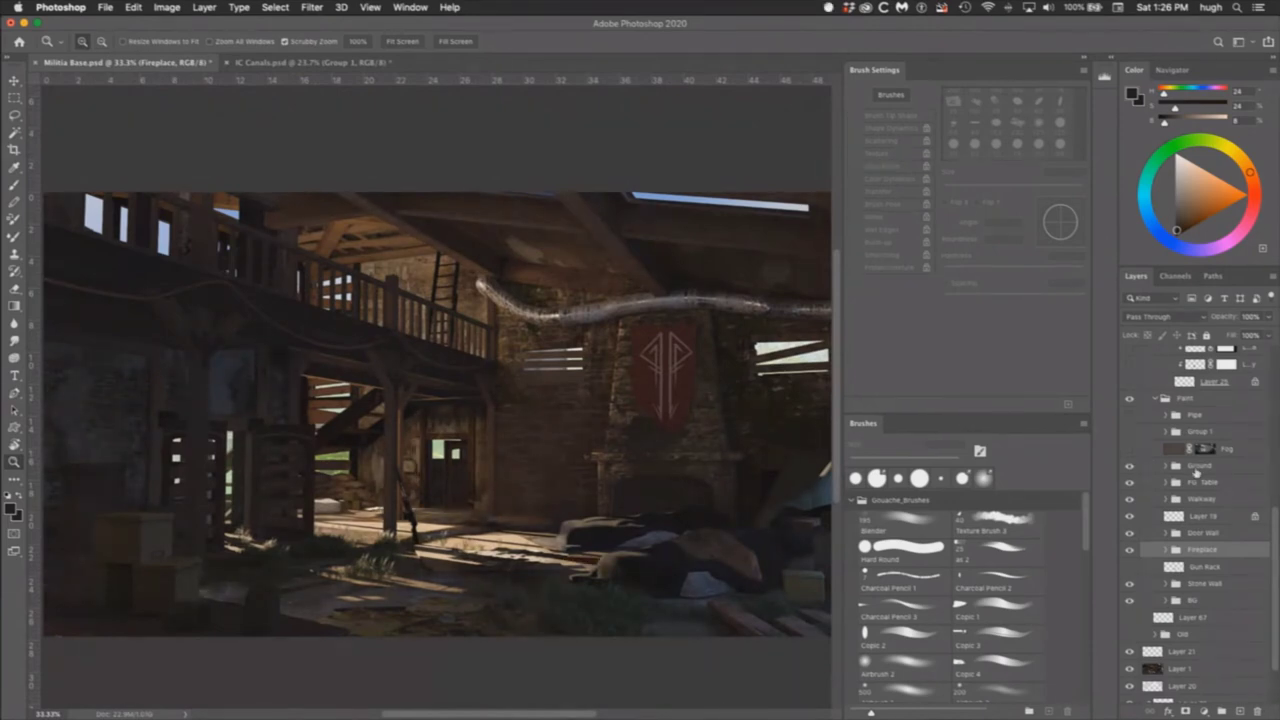
left_click(1166, 466)
left_click(1131, 483)
left_click(1131, 483)
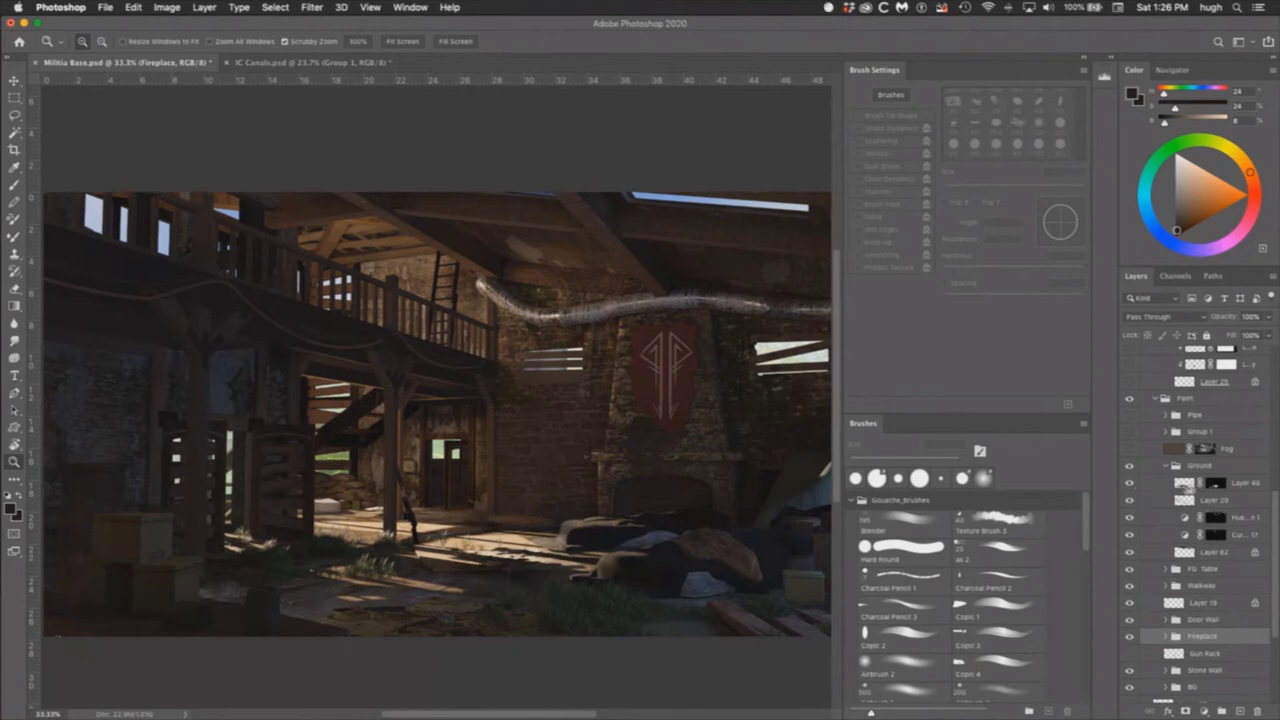
Step: Compare Layer 40 in the Ground group with Normal blending, then set its blend mode back to Soft Light
left_click(1200, 488)
left_click(1208, 318)
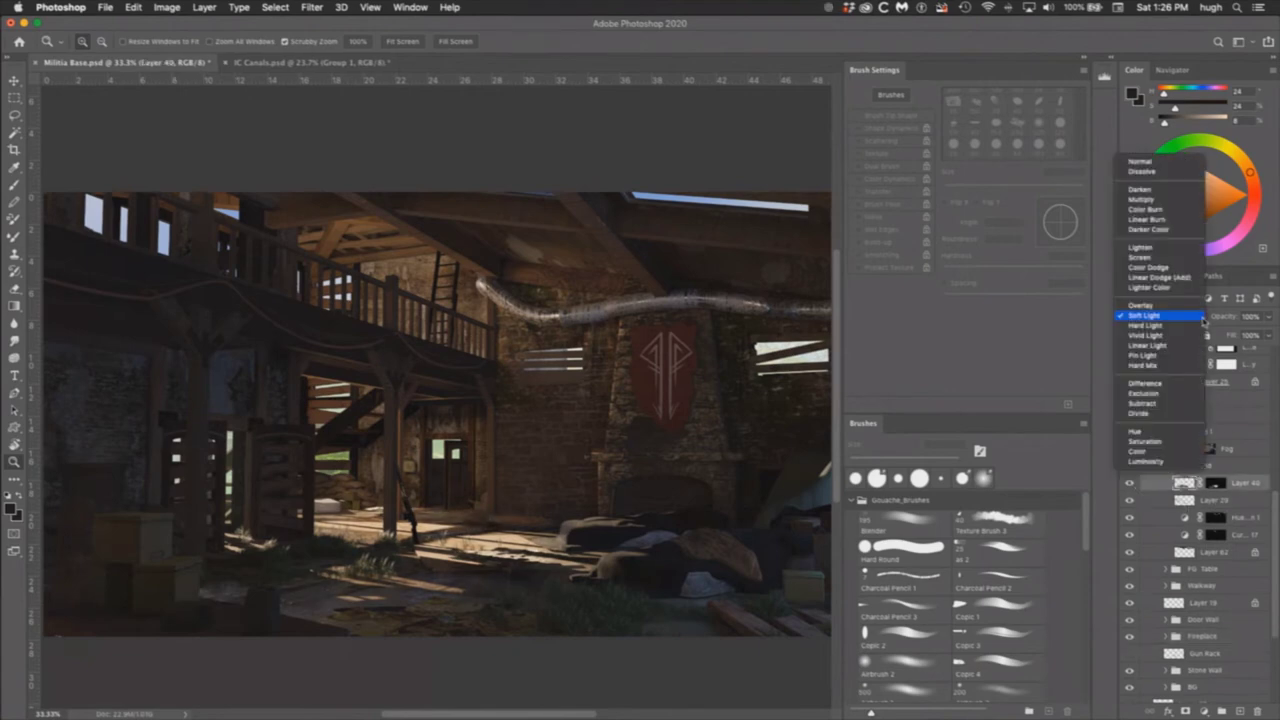
left_click(999, 271)
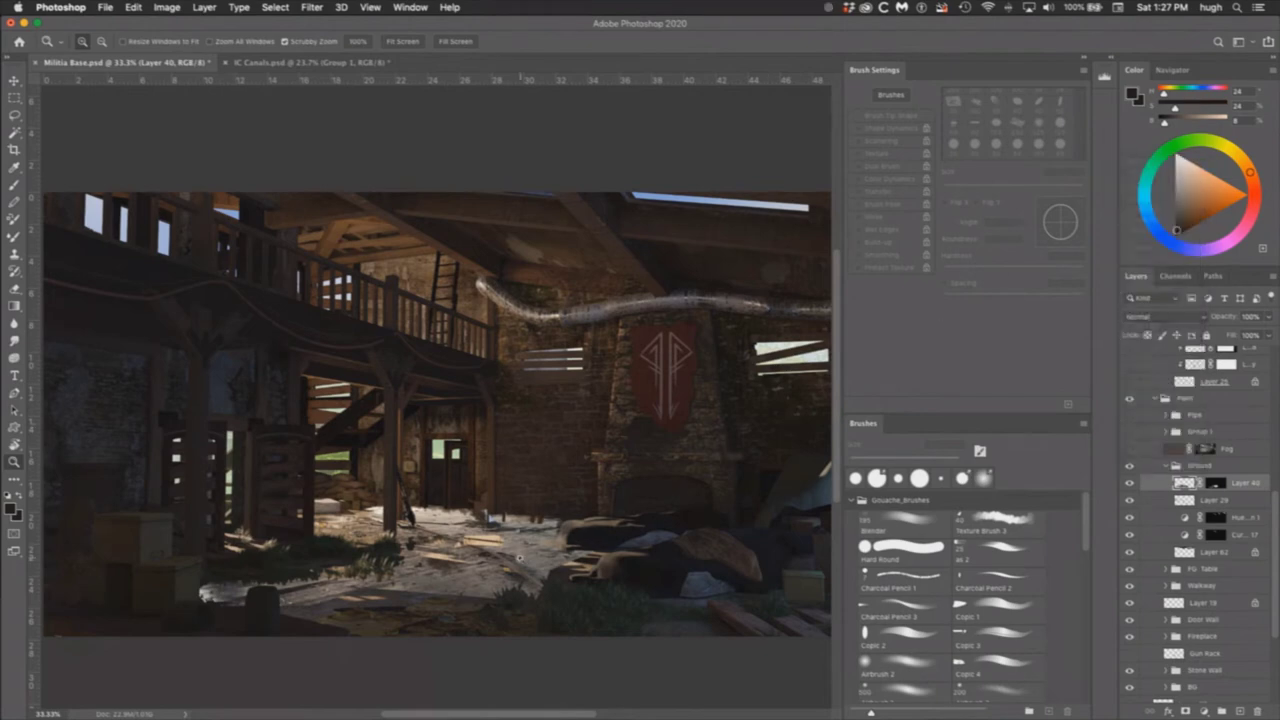
left_click(352, 645)
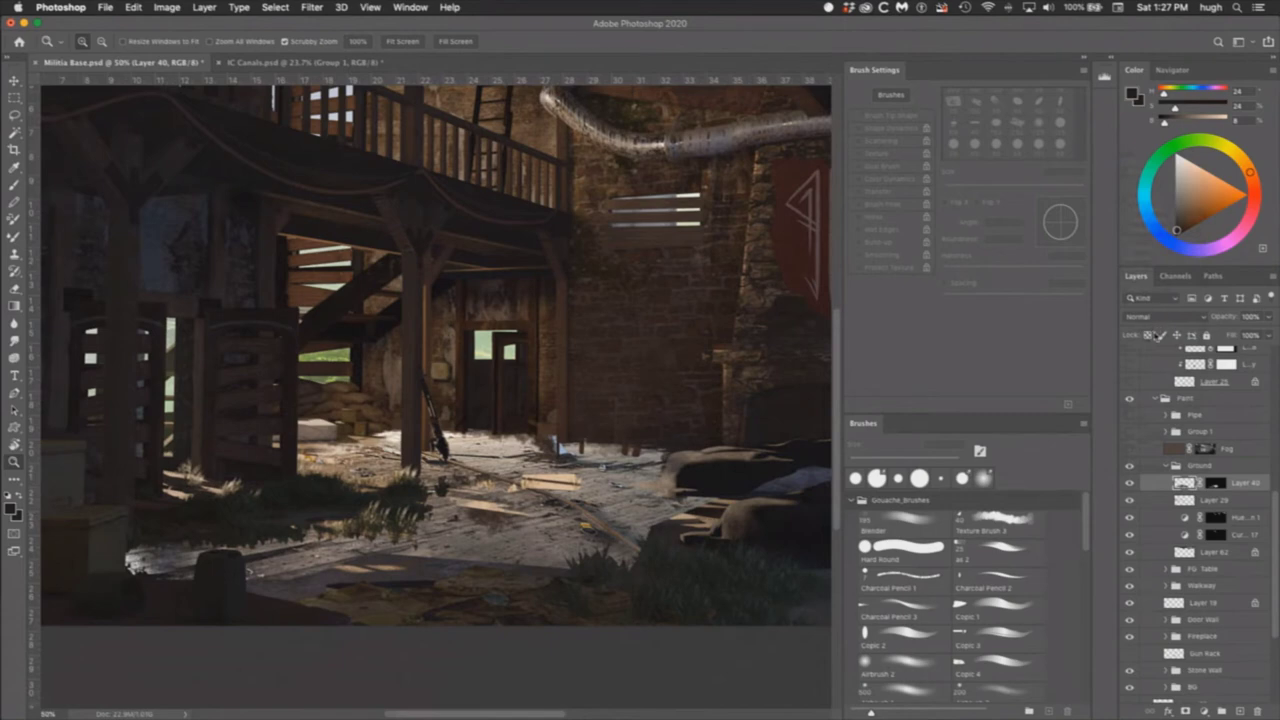
left_click(1189, 318)
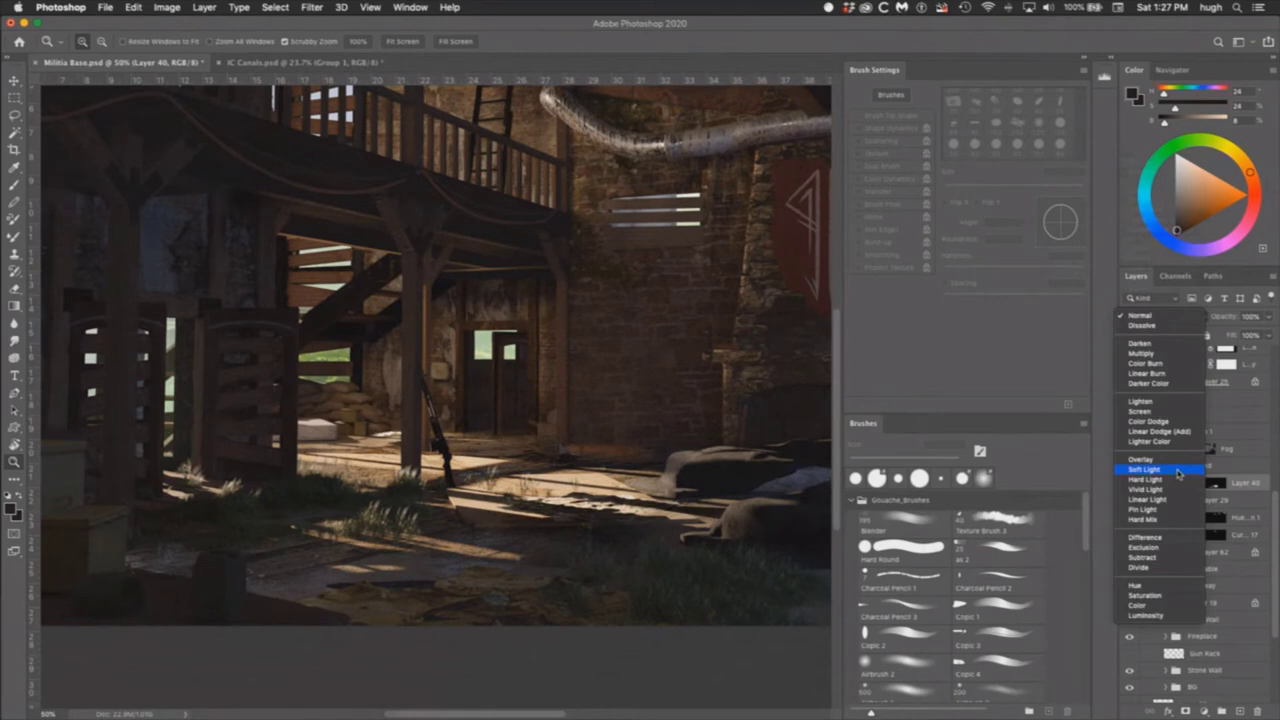
left_click(1166, 470)
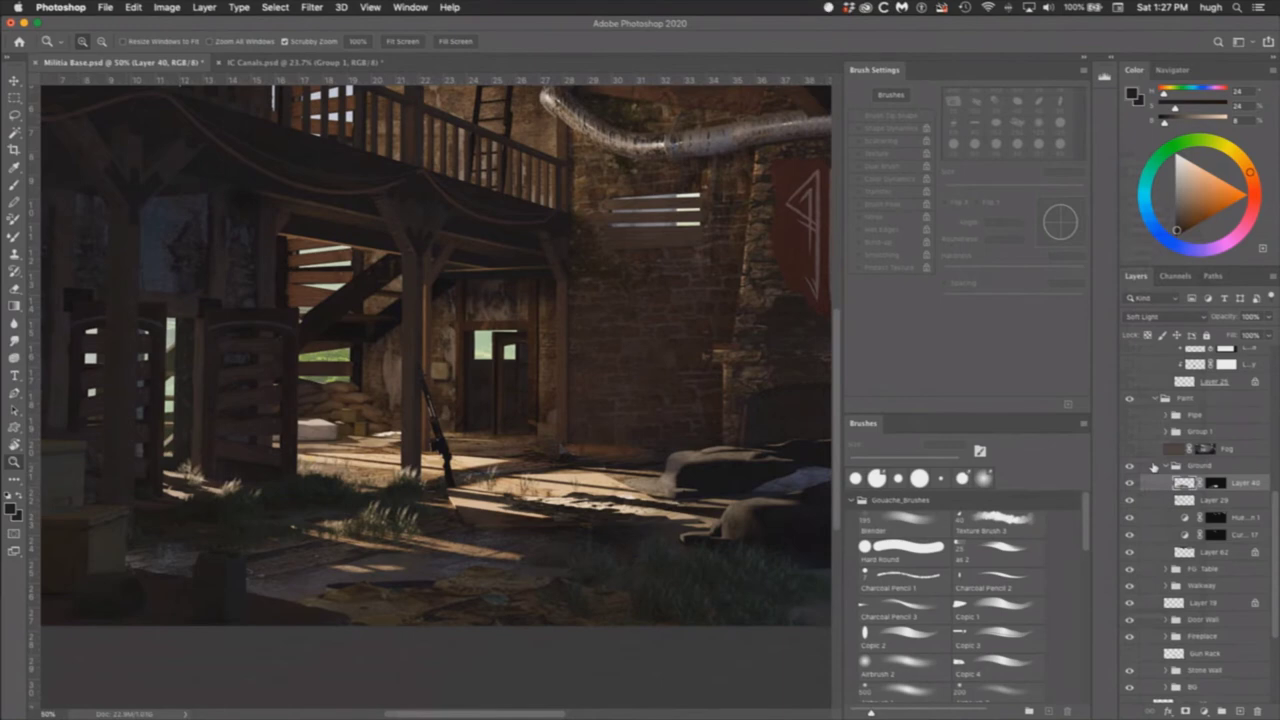
key("s")
left_click(567, 493)
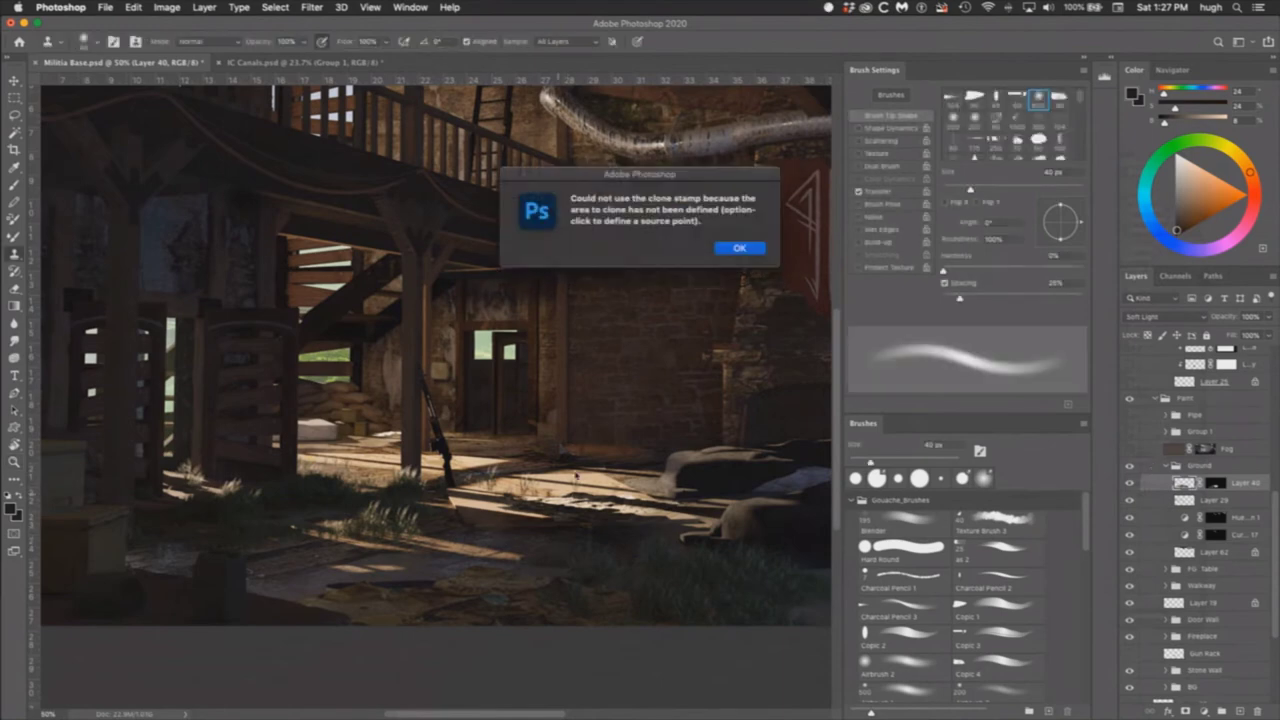
left_click(738, 248)
Step: Compare the foreground floor at 100% magnification with Layer 40 hidden and shown
scroll(492, 519, "left", 5)
scroll(492, 519, "down", 2)
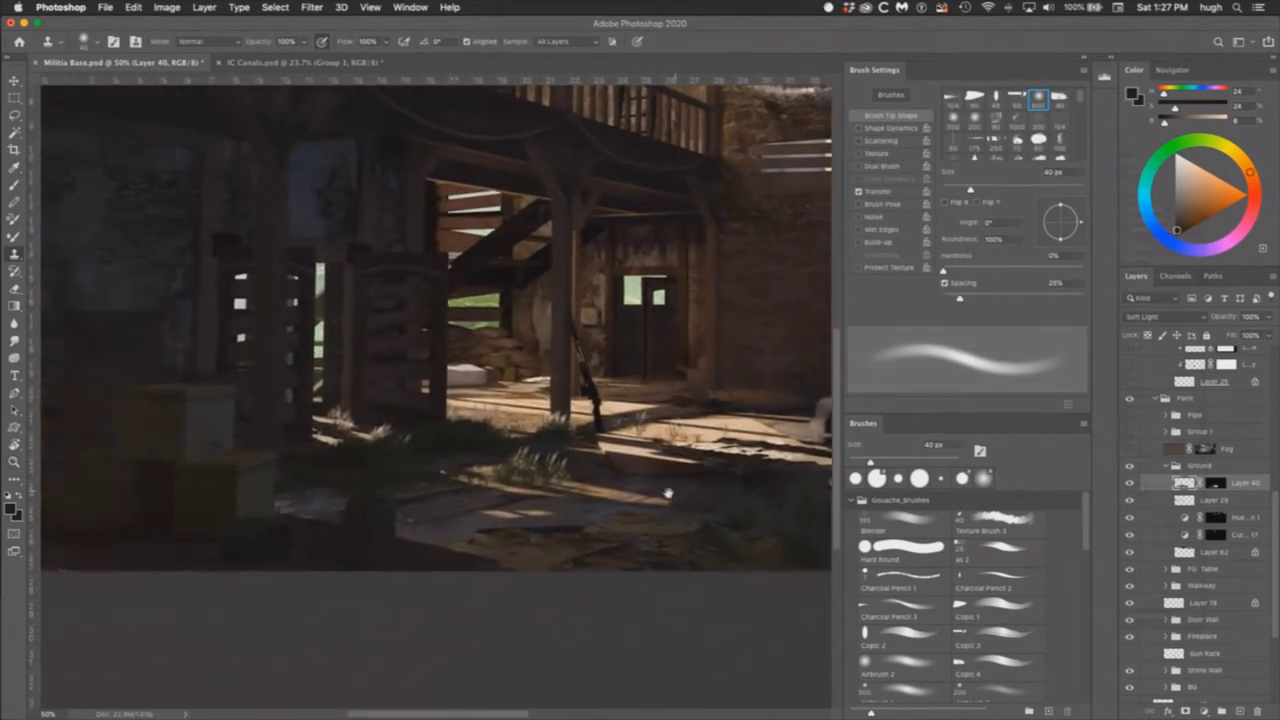
key("z")
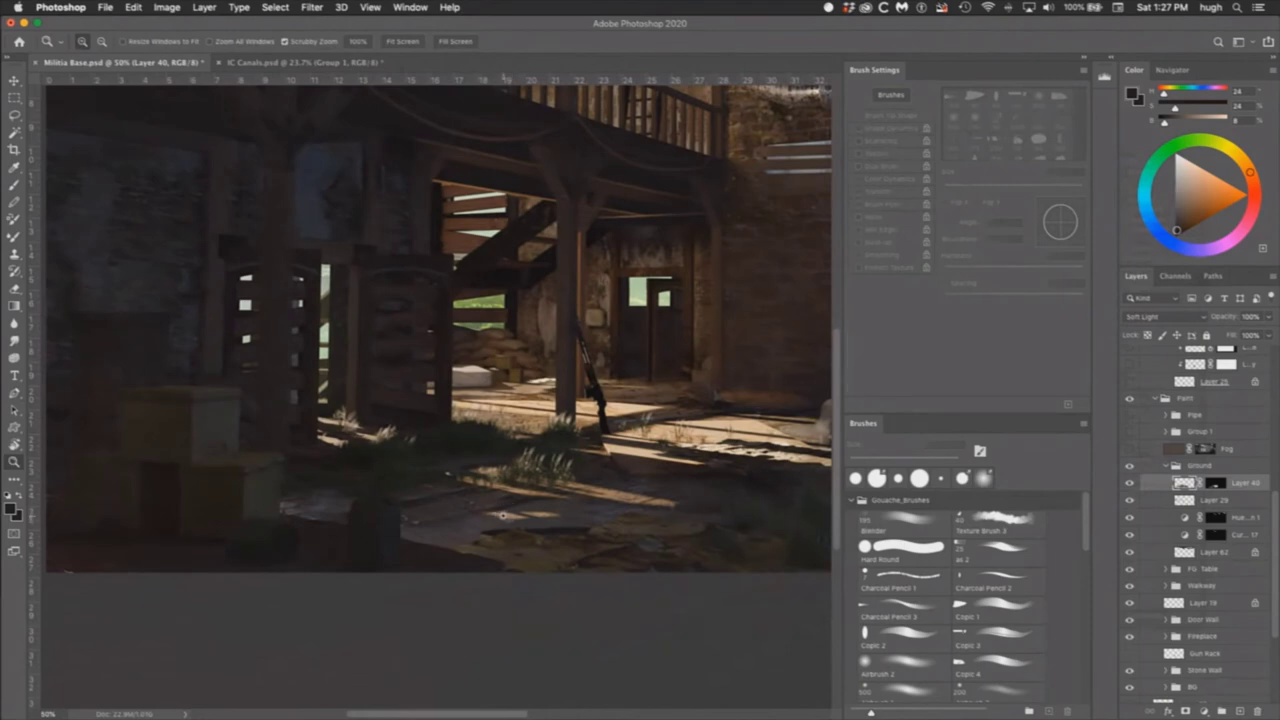
left_click(500, 516)
left_click(500, 516)
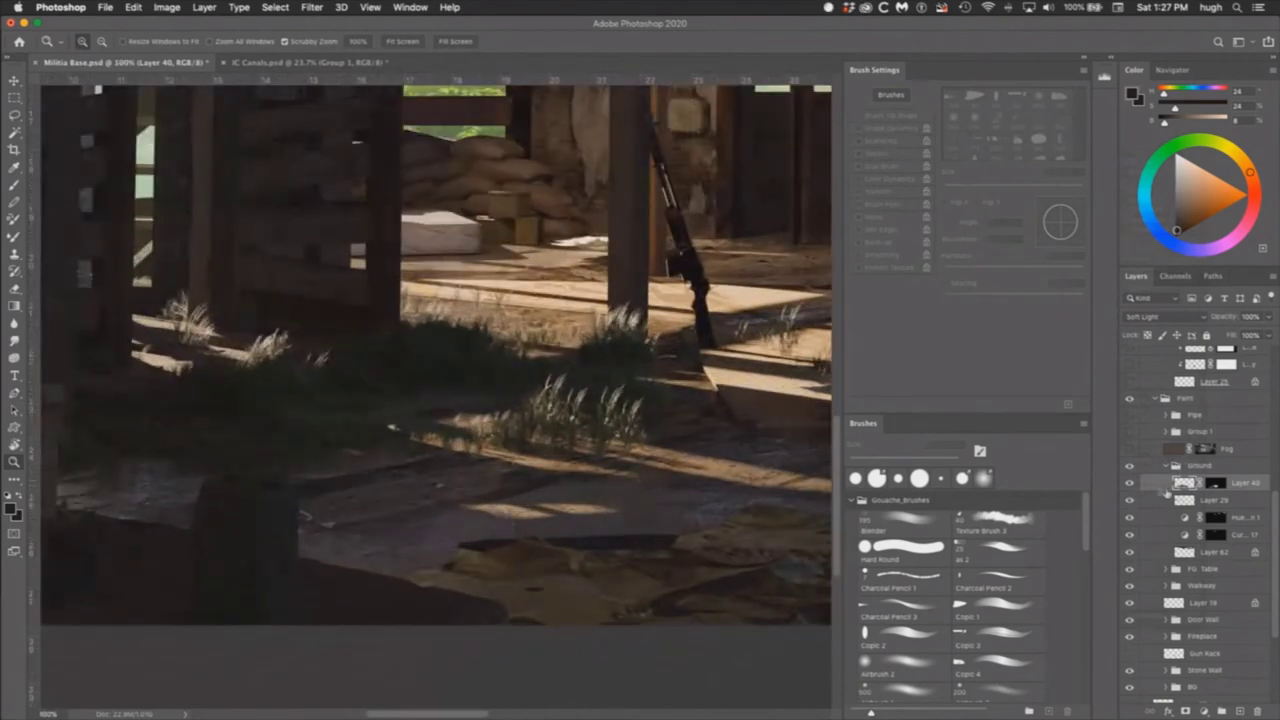
left_click(1131, 482)
left_click(1131, 482)
Step: Hide the Hue/Saturation 1 adjustment in the Ground group and show the Fog layer over the whole image
left_click(665, 445, "alt")
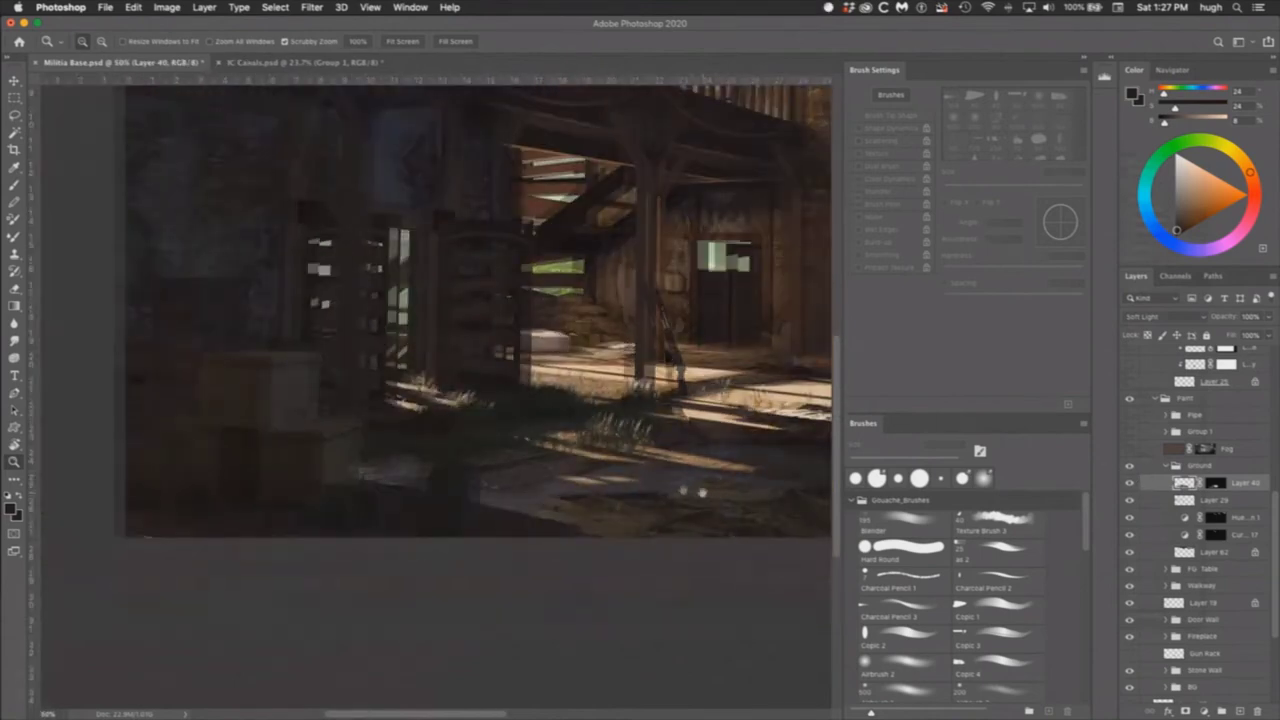
scroll(715, 493, "right", 10)
scroll(715, 493, "up", 5)
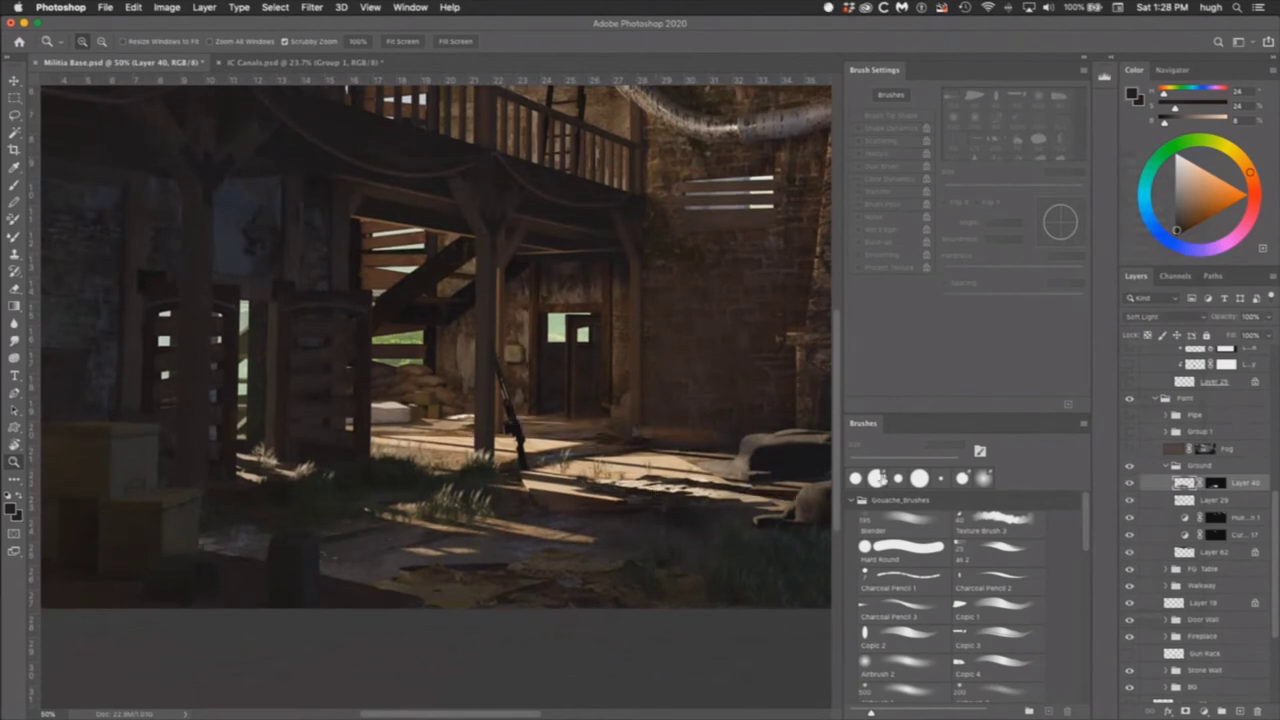
left_click(523, 414)
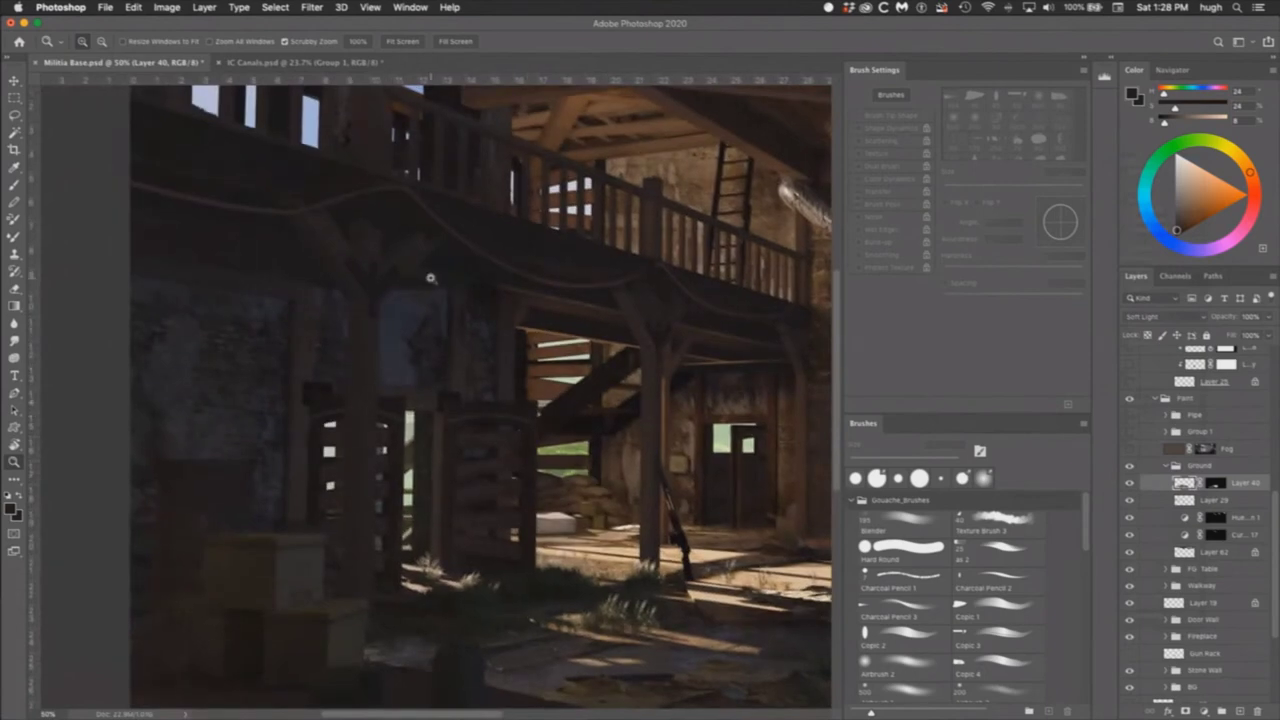
scroll(588, 587, "right", 5)
scroll(588, 587, "up", 2)
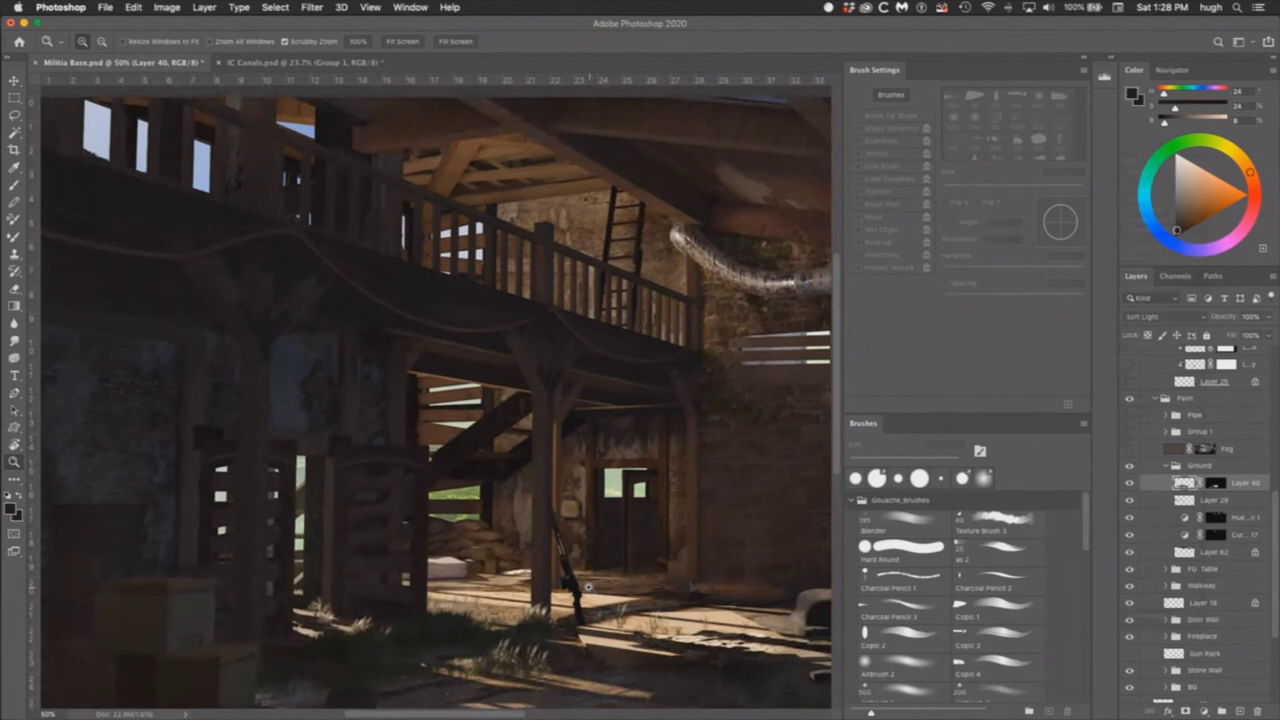
left_click(1131, 518)
left_click(1131, 449)
left_click(714, 546, "alt")
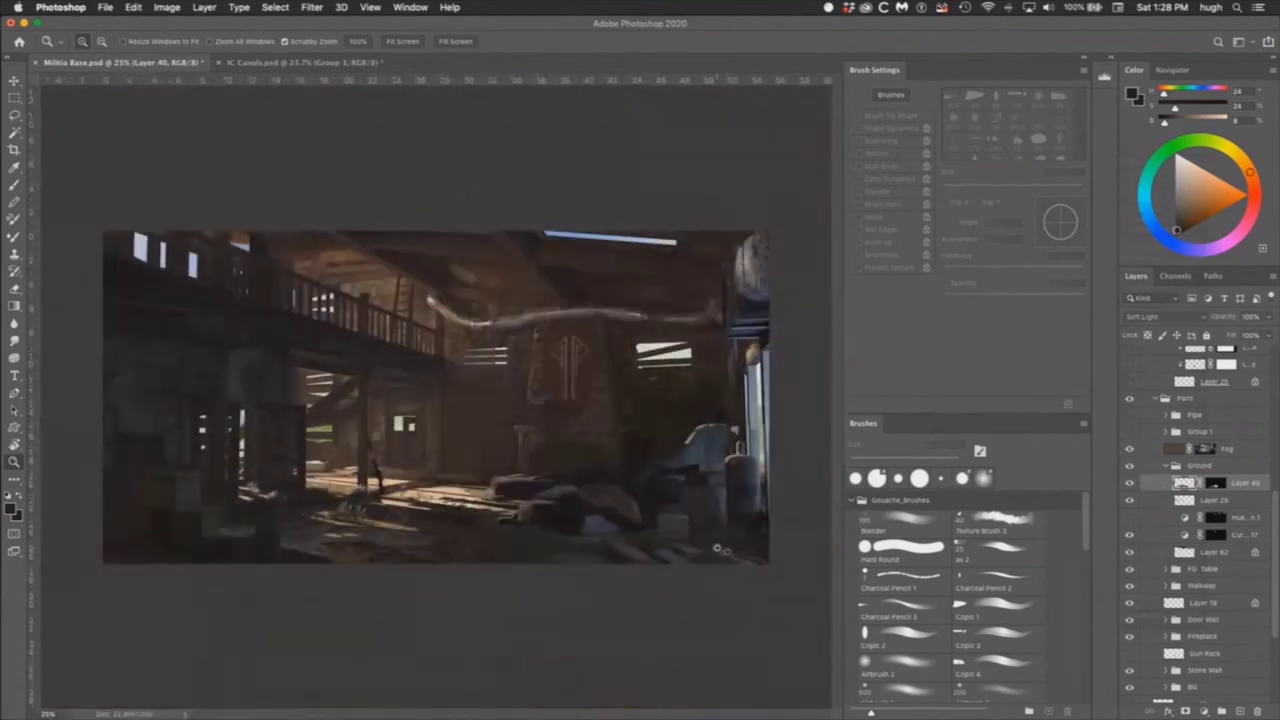
Step: Select the Fog layer and compare the scene with it hidden and shown
left_click(1180, 450)
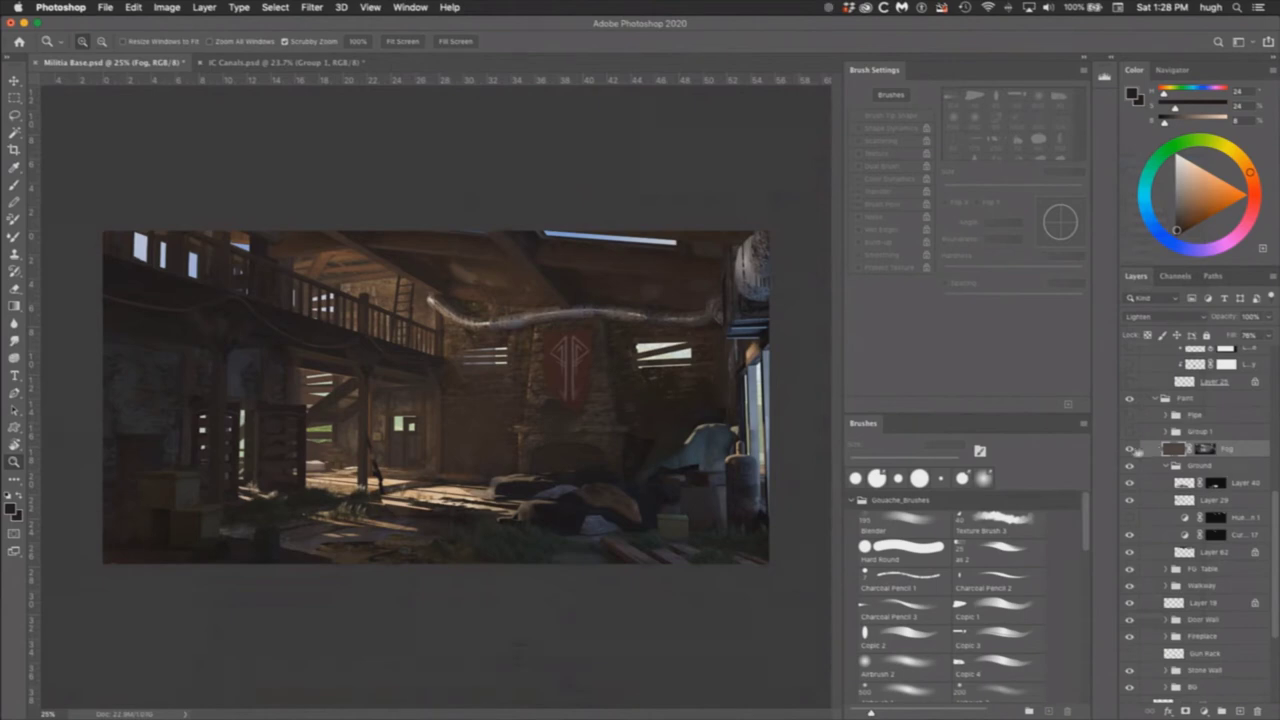
left_click(1130, 449)
left_click(1131, 449)
Step: Expand the Render Passes group, preview the Militia Base Mist pass and load it as a selection, then hide the pass and deselect
left_click_drag(1275, 522, 1266, 333)
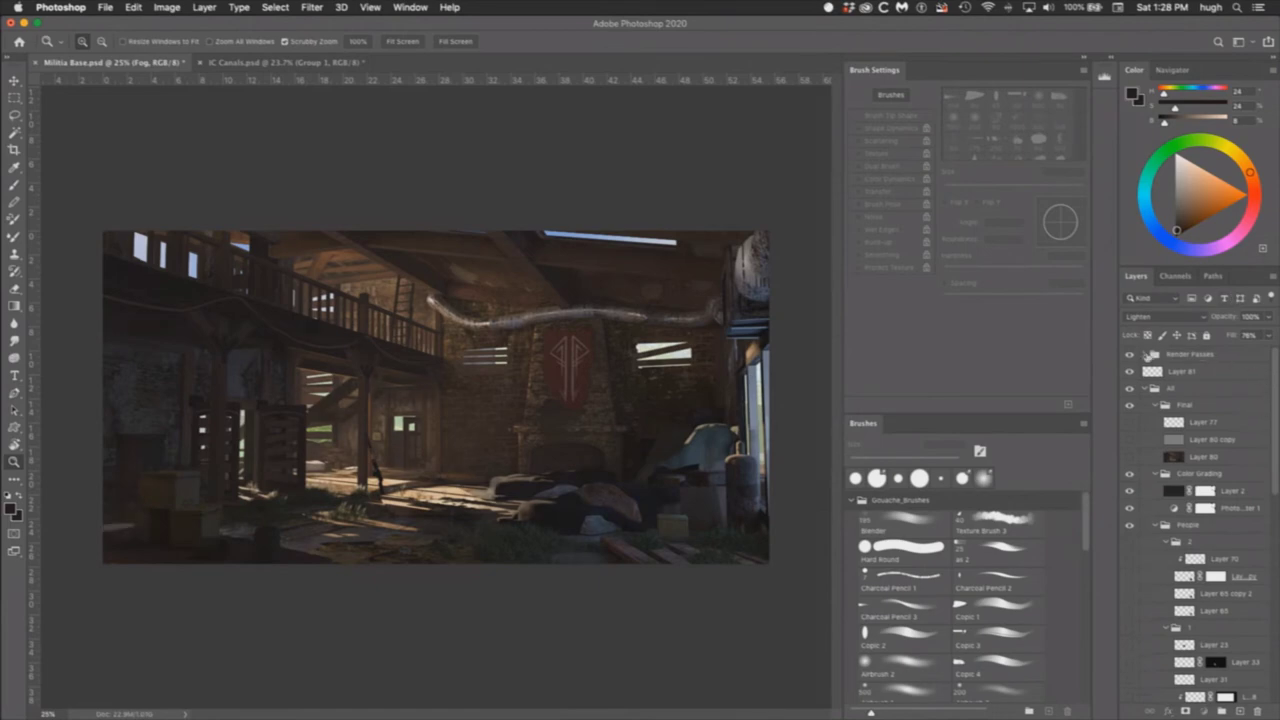
left_click(1146, 355)
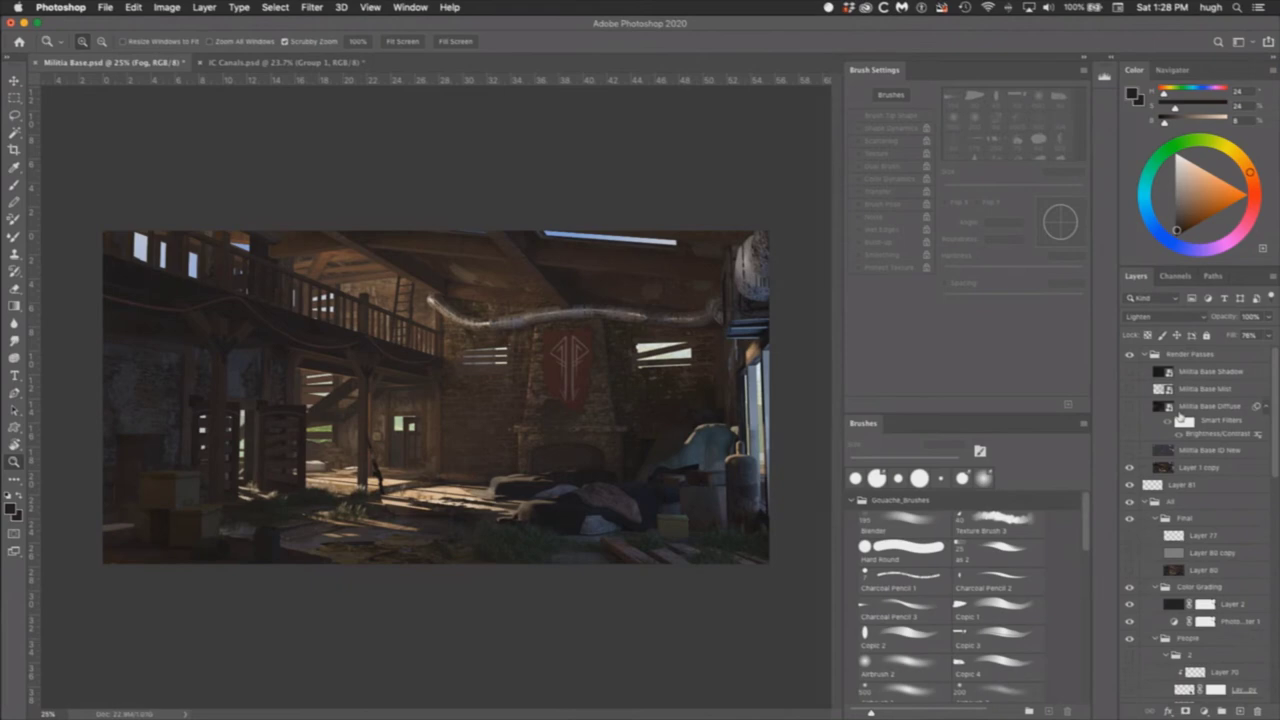
left_click(1131, 388)
left_click(1162, 388, "super")
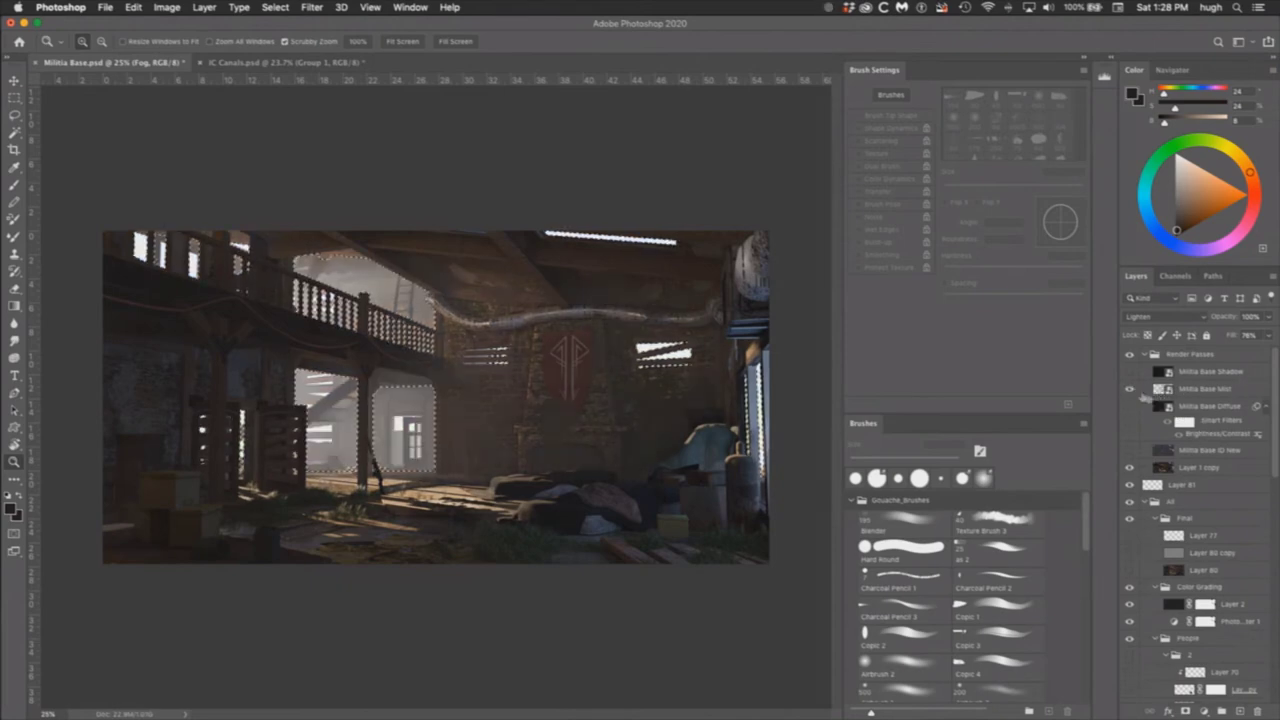
left_click(1131, 388)
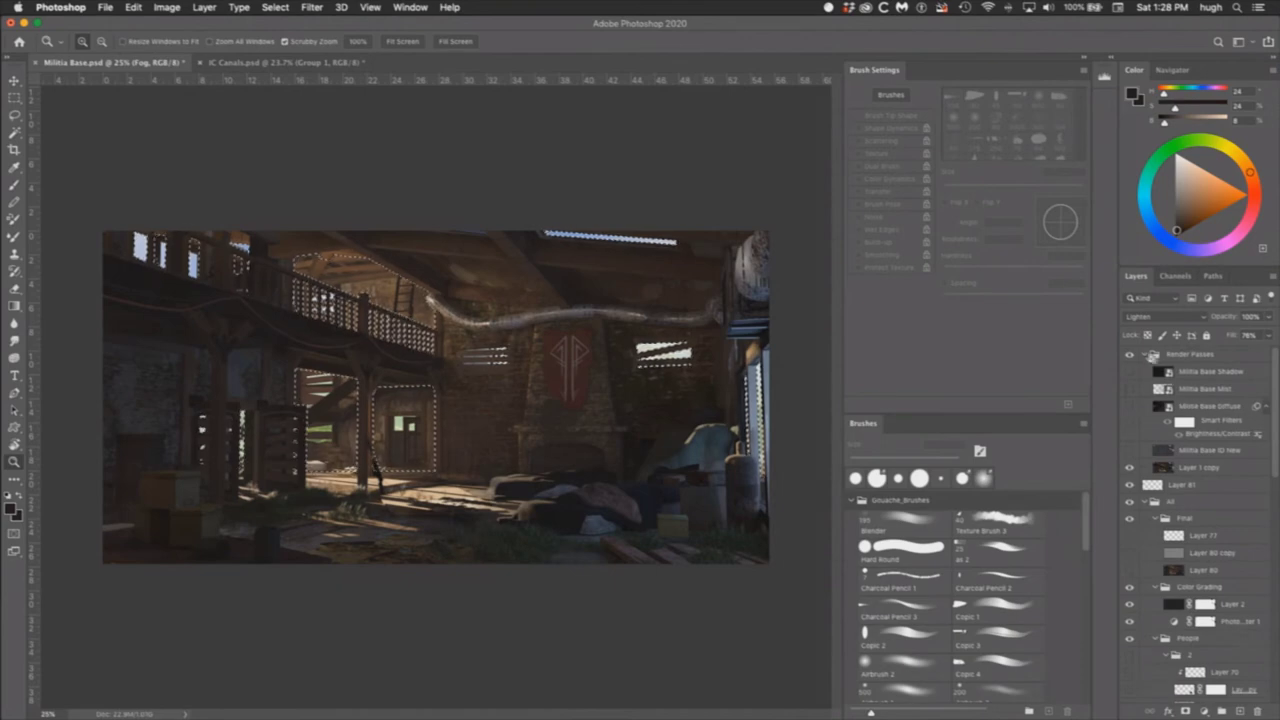
scroll(1268, 476, "down", 5)
scroll(1268, 476, "down", 6)
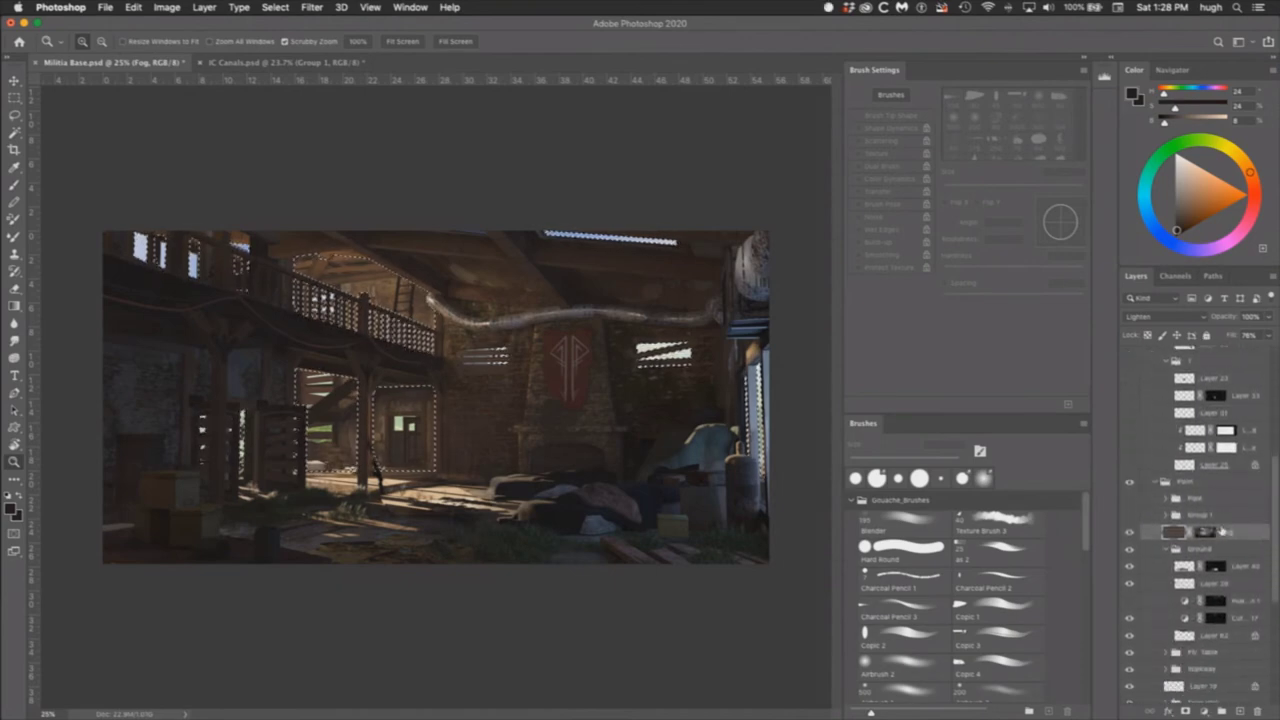
key("super+d")
Step: Compare the image with the Fog layer and with Group 1 switched on and off, leaving only the Fog shown
left_click(1131, 533)
left_click(1131, 533)
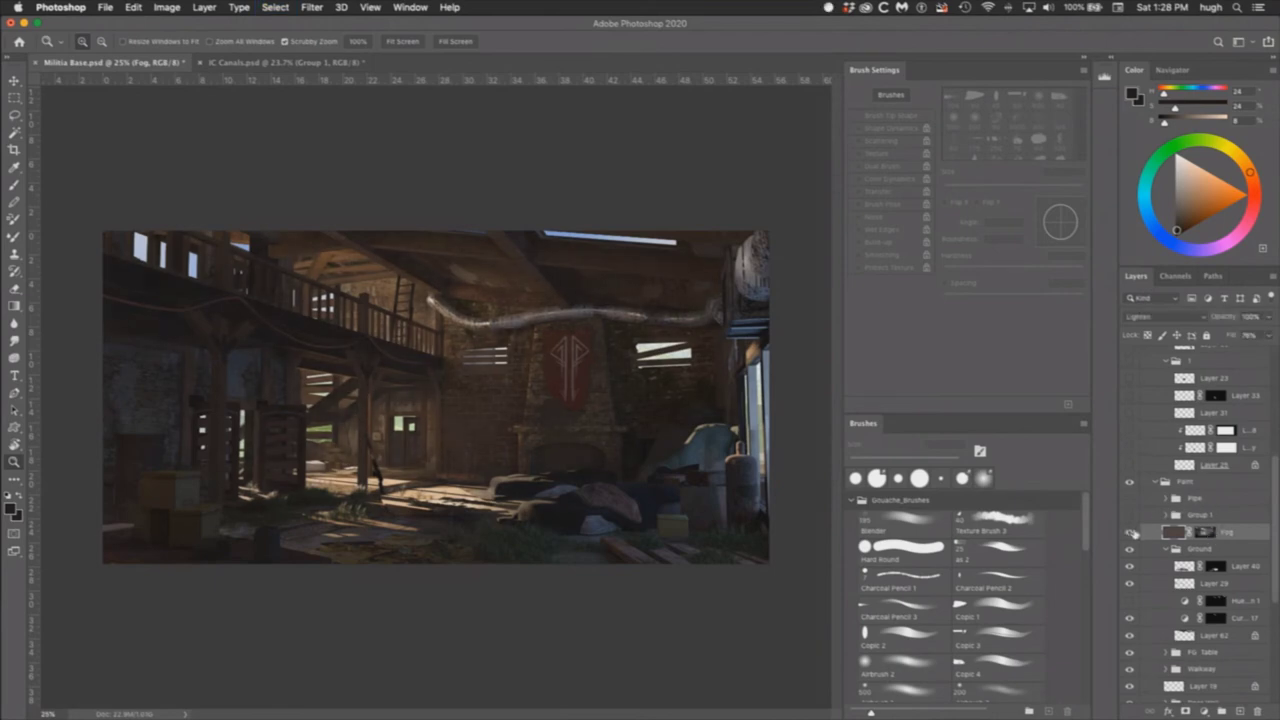
left_click(1131, 515)
left_click(1131, 515)
scroll(1268, 450, "up", 5)
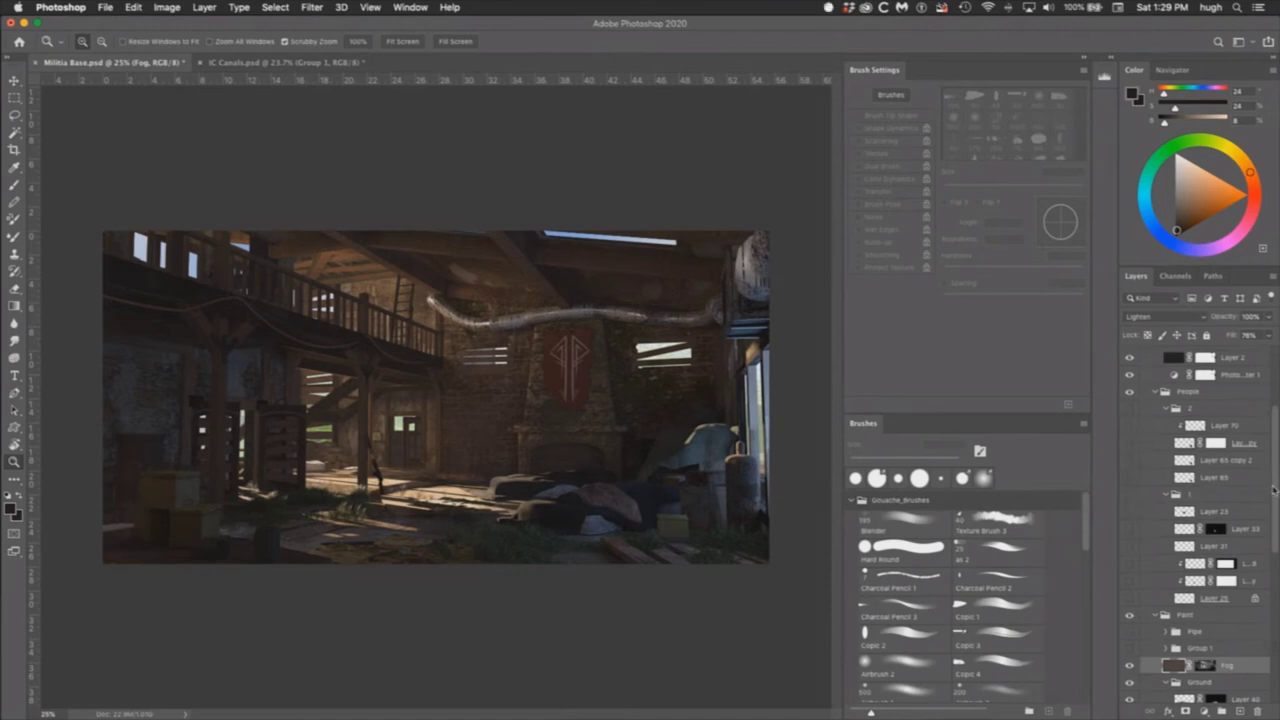
scroll(1215, 497, "down", 7)
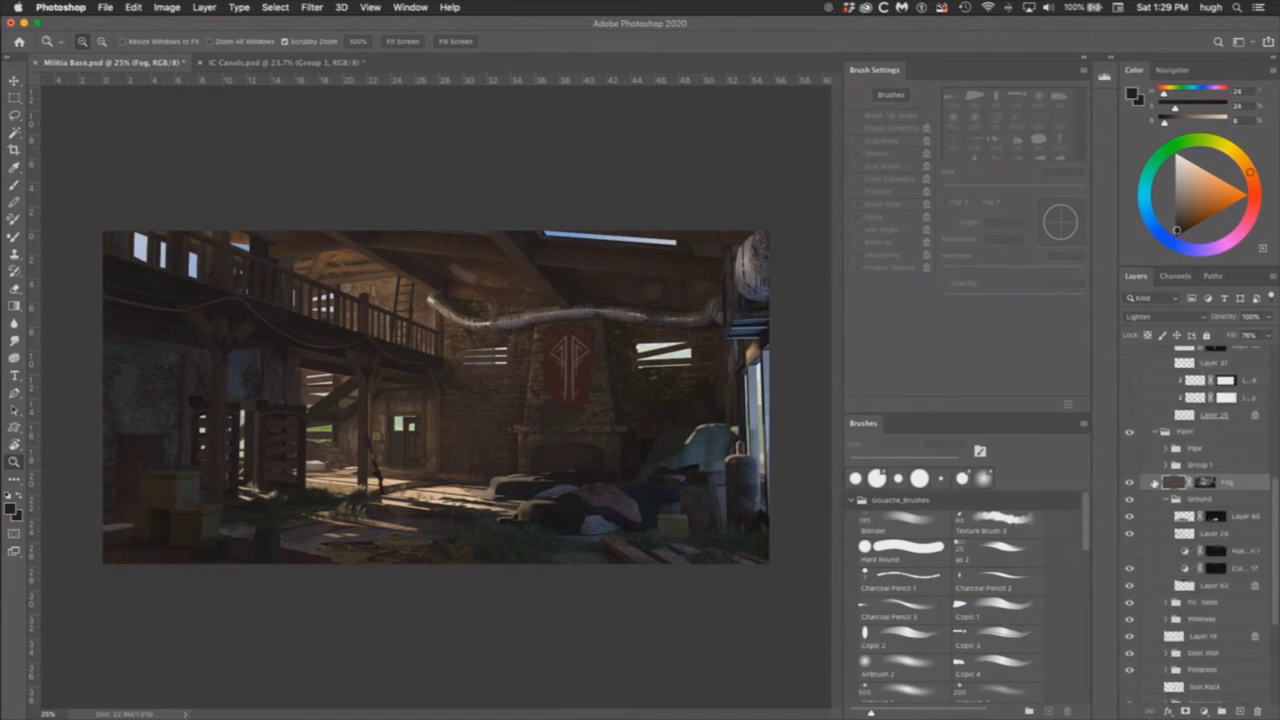
left_click(1131, 482)
left_click(1131, 482)
left_click(1131, 484)
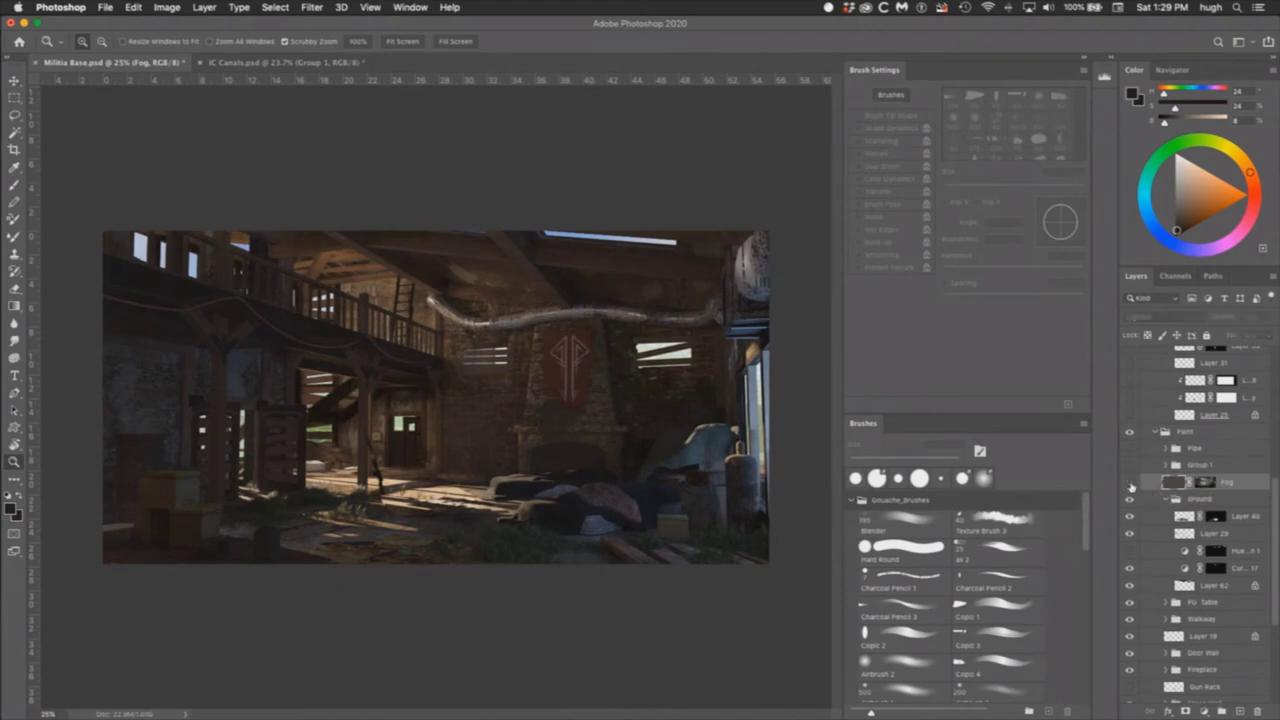
left_click(1130, 484)
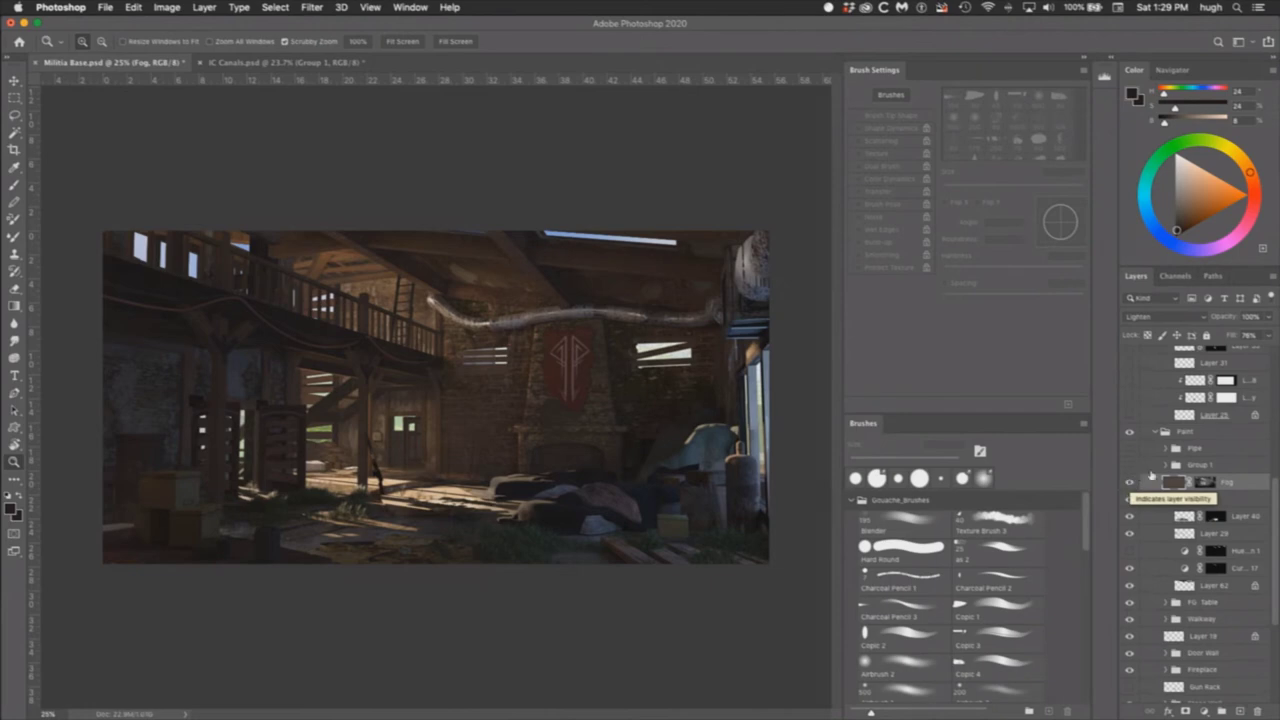
Step: Compare the windows and light with Group 1 in the Paint group hidden and shown, and leave the group shown
left_click(1131, 466)
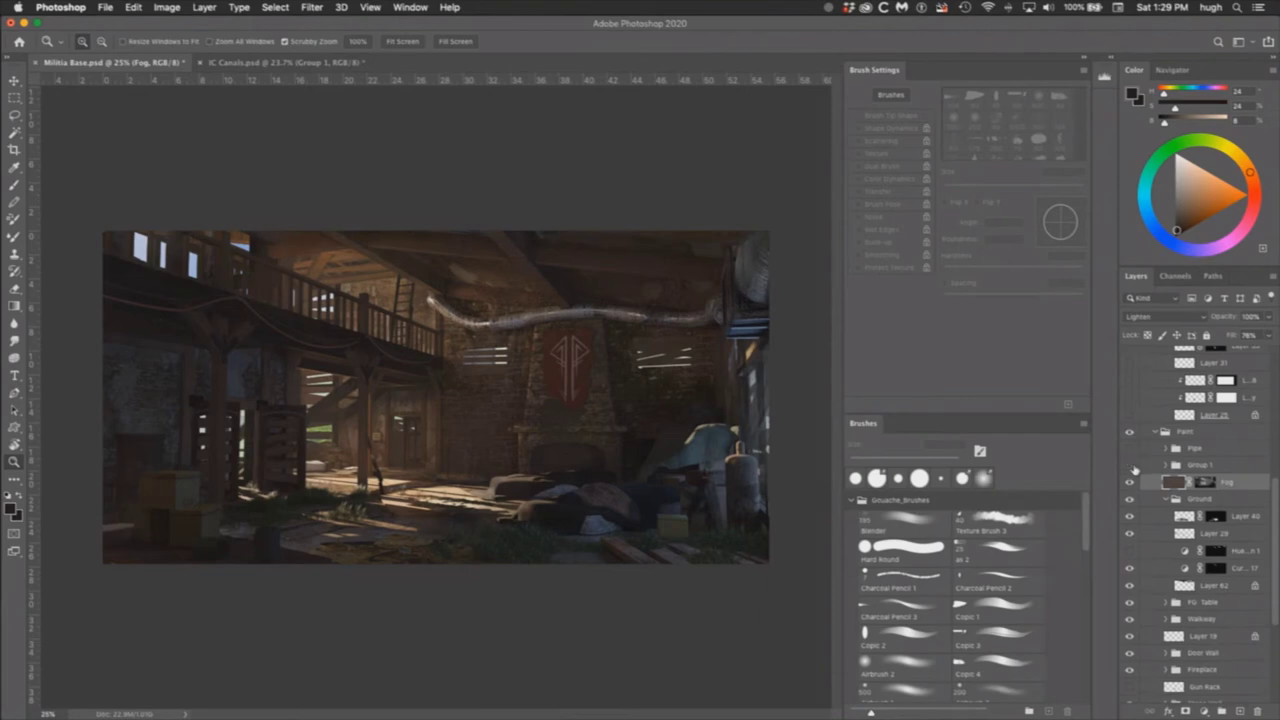
left_click(1131, 466)
left_click(1131, 466)
left_click(1131, 466)
left_click(1130, 465)
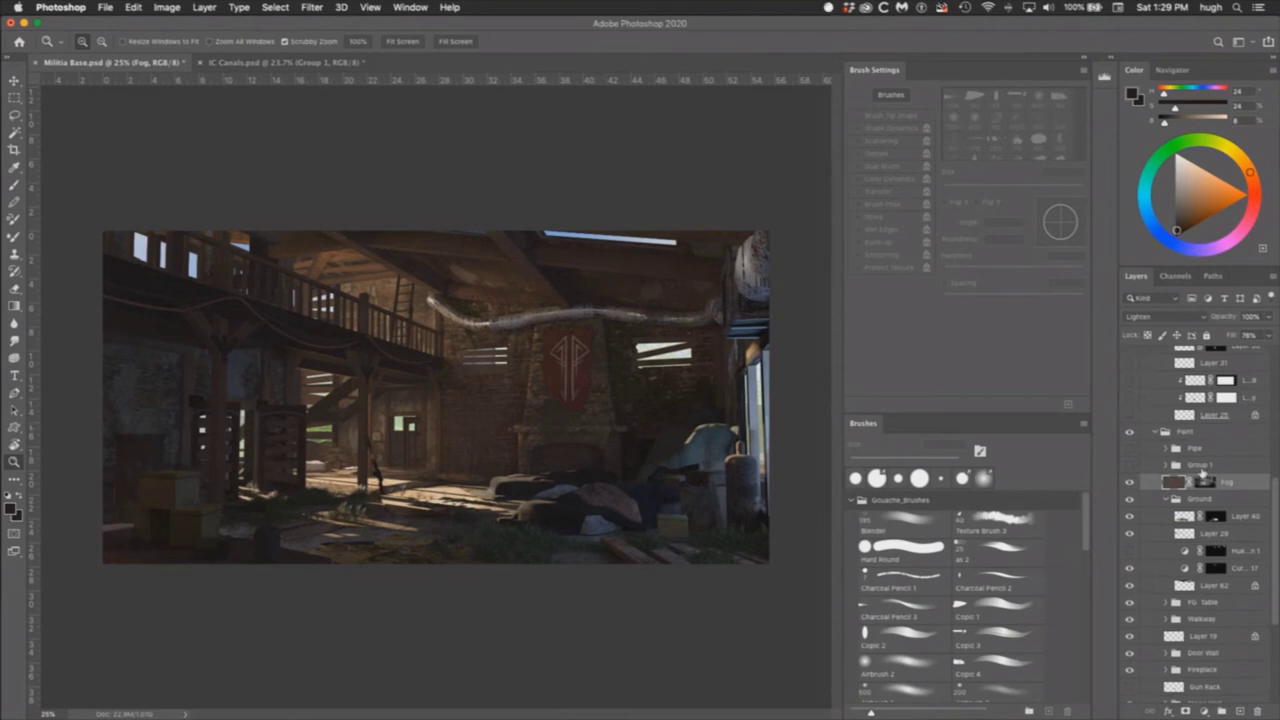
left_click(1131, 466)
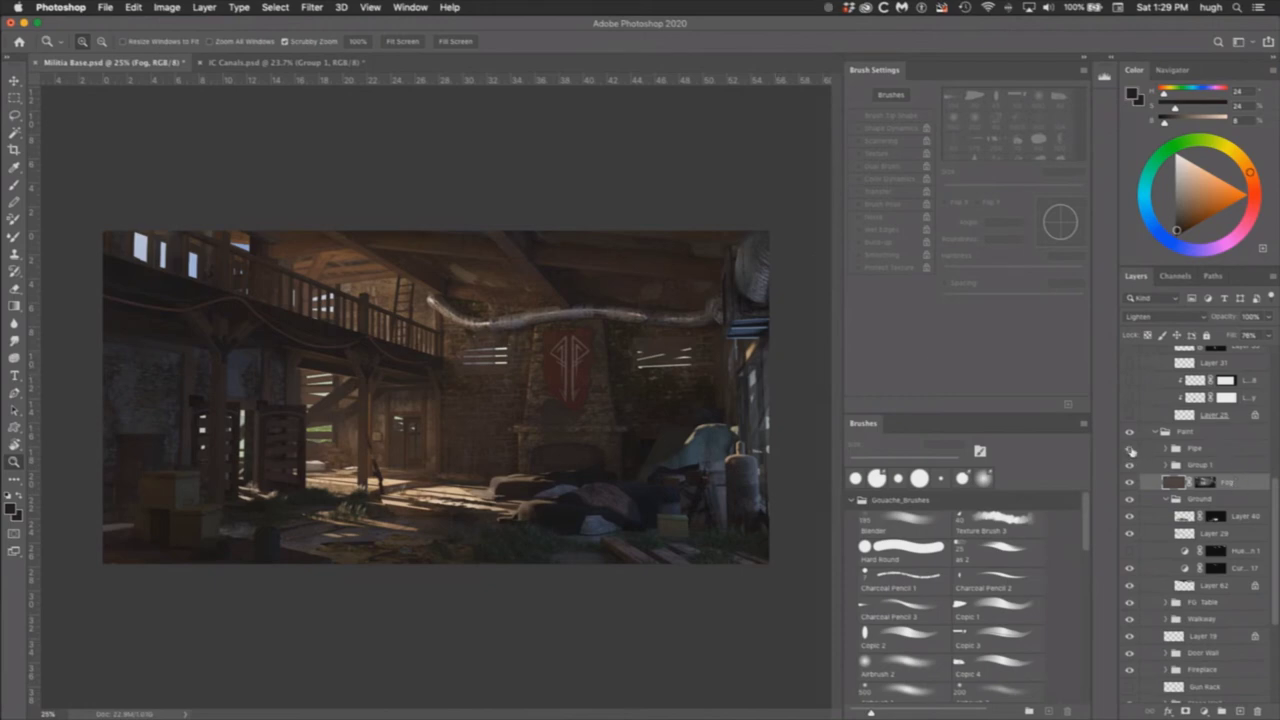
mouse_move(1232, 482)
left_mouse_down()
mouse_move(1237, 502)
mouse_move(1230, 481)
left_mouse_up()
left_click(1130, 467)
left_click(1130, 467)
left_click(1131, 466)
left_click(1131, 466)
Step: Compare the scene with the Pipe group hidden and shown, and leave it shown
left_click(1131, 450)
left_click(1131, 450)
left_click(1131, 450)
left_click(1131, 450)
left_click(1131, 450)
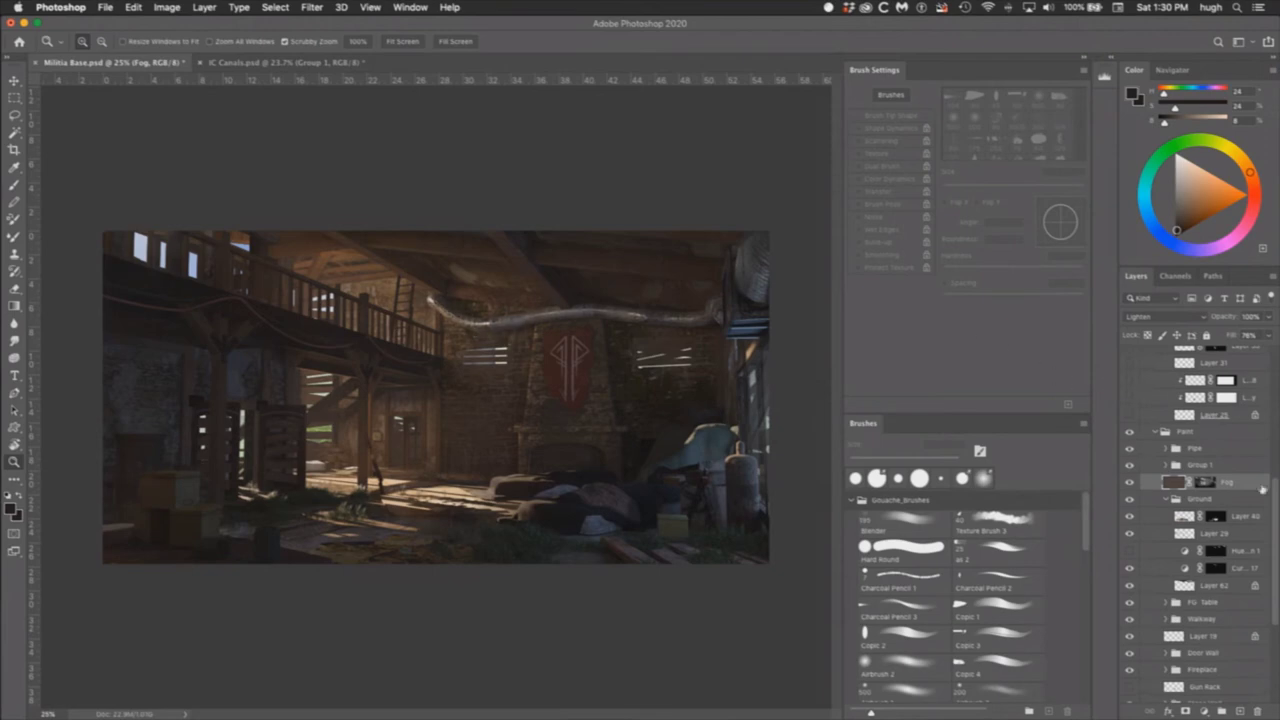
Step: Show group 1 inside the People group with its layers, but hide its crowd reference photo on Layer 23
left_click_drag(1274, 514, 1274, 452)
mouse_move(1129, 461)
left_mouse_down()
mouse_move(1129, 514)
mouse_move(1131, 483)
left_mouse_up()
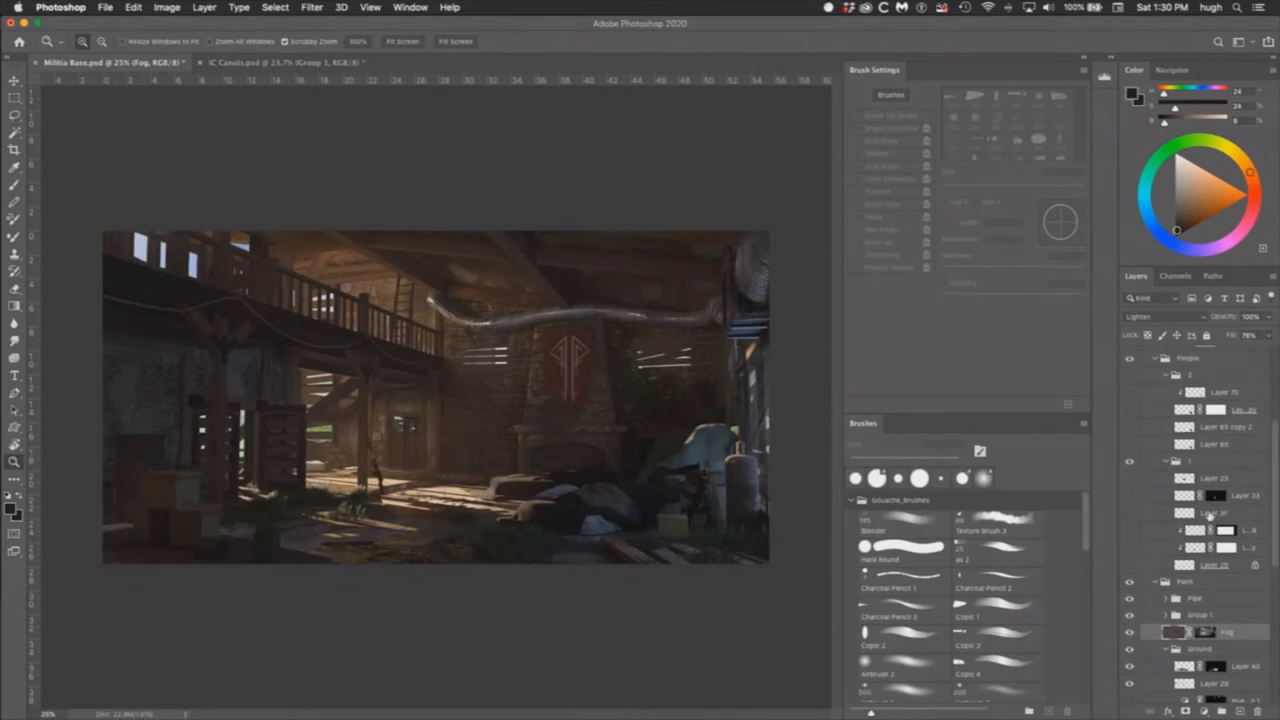
left_click_drag(1131, 478, 1130, 566)
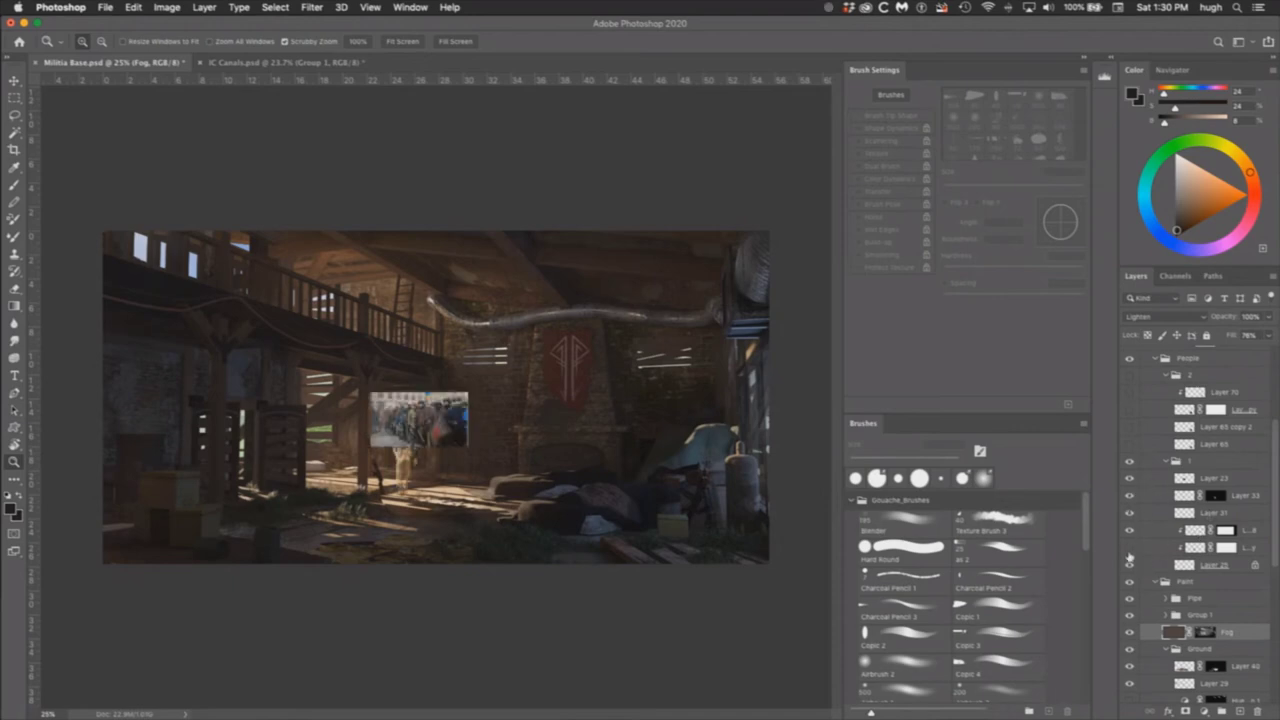
left_click(1130, 479)
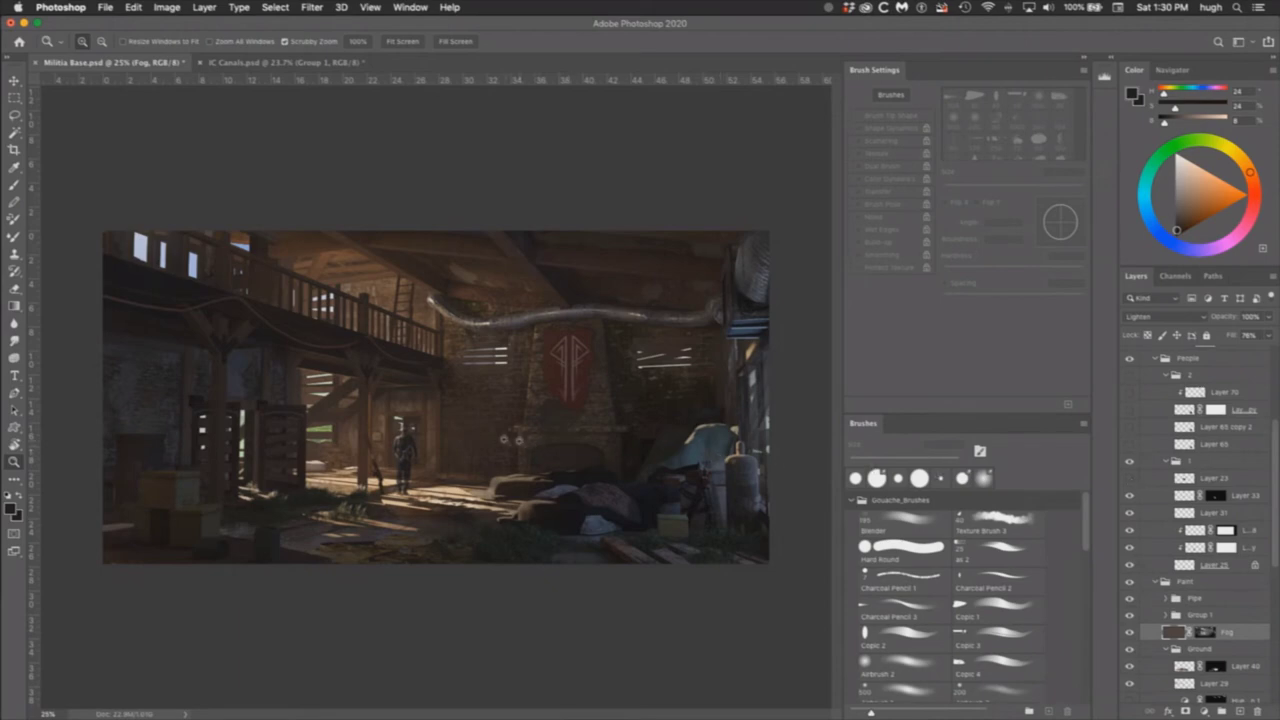
Step: Examine the standing soldier near the door up close and select group 1 in the People group
left_click(460, 440)
left_click(460, 440)
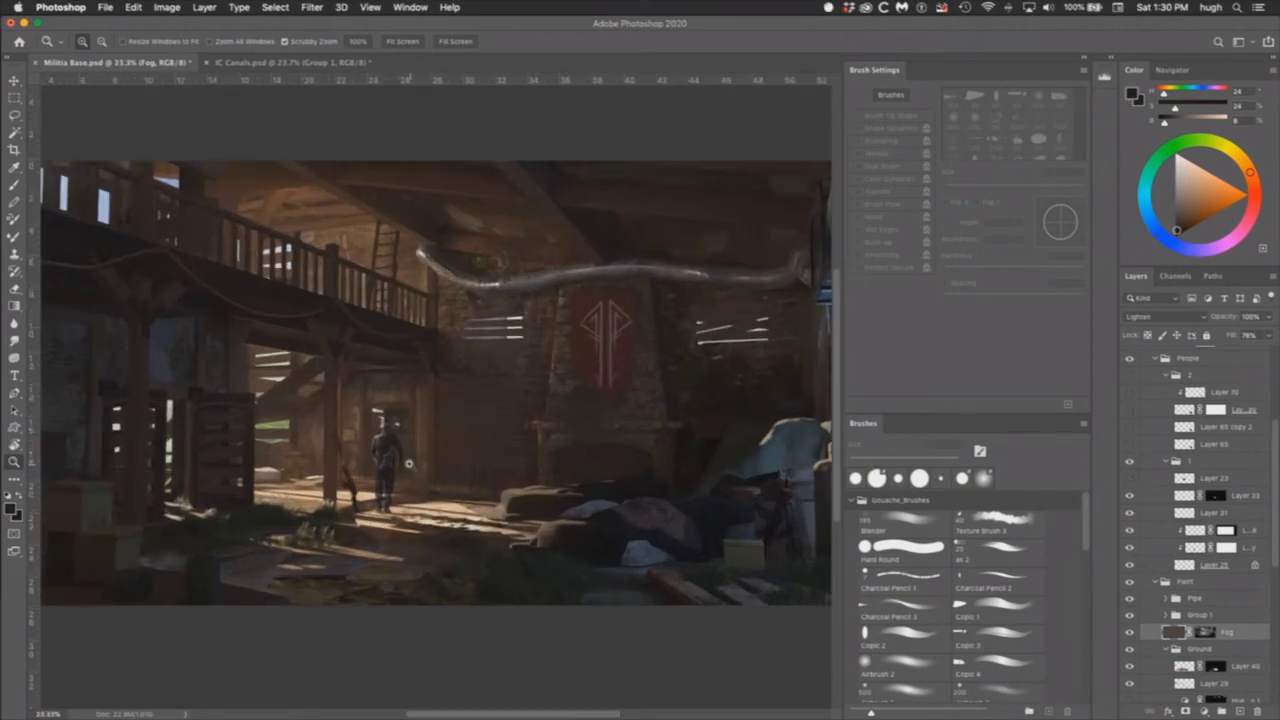
left_click(455, 446)
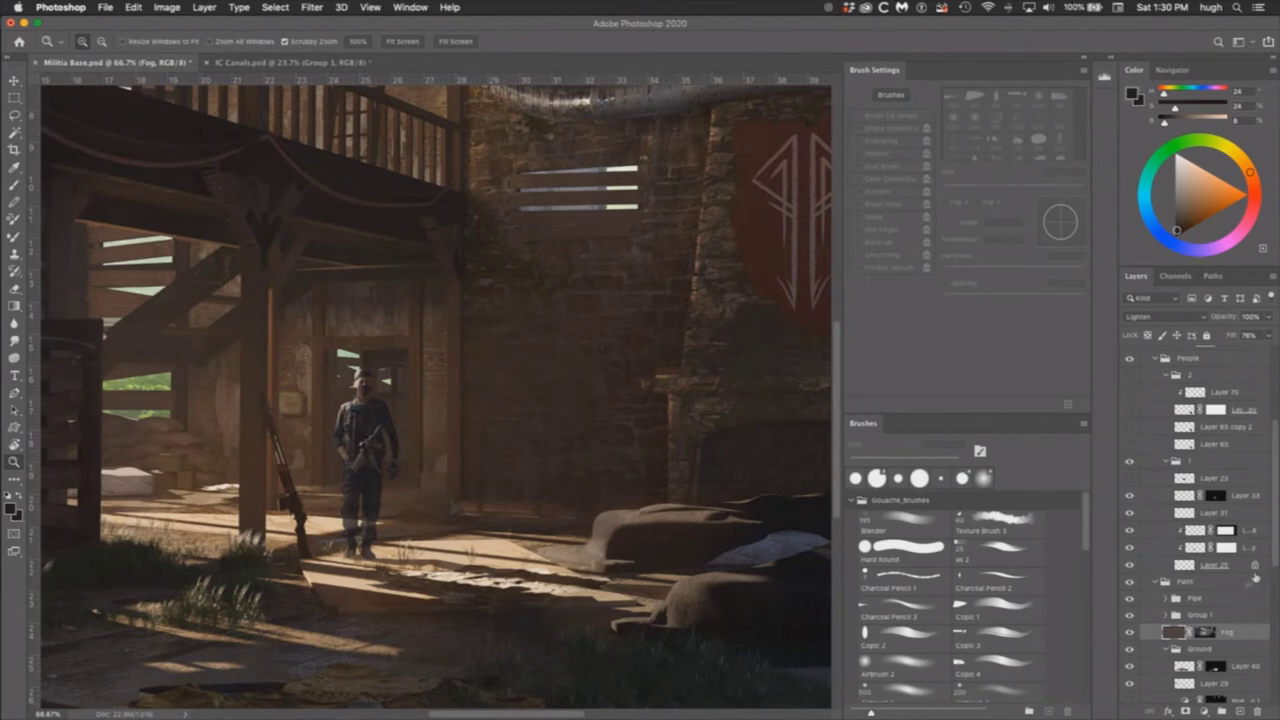
left_click(1203, 461)
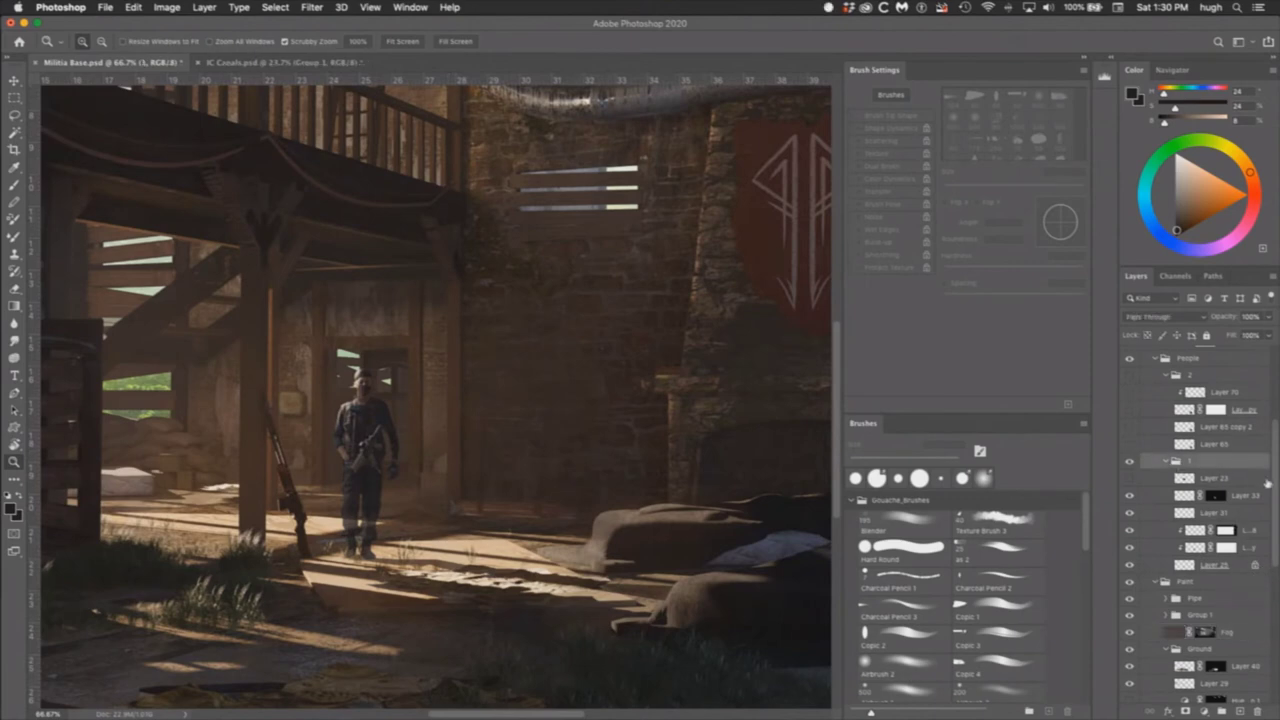
Step: Compare the scene with the crowd reference photo on Layer 23 shown and hidden, and leave the photo hidden
scroll(1269, 477, "up", 3)
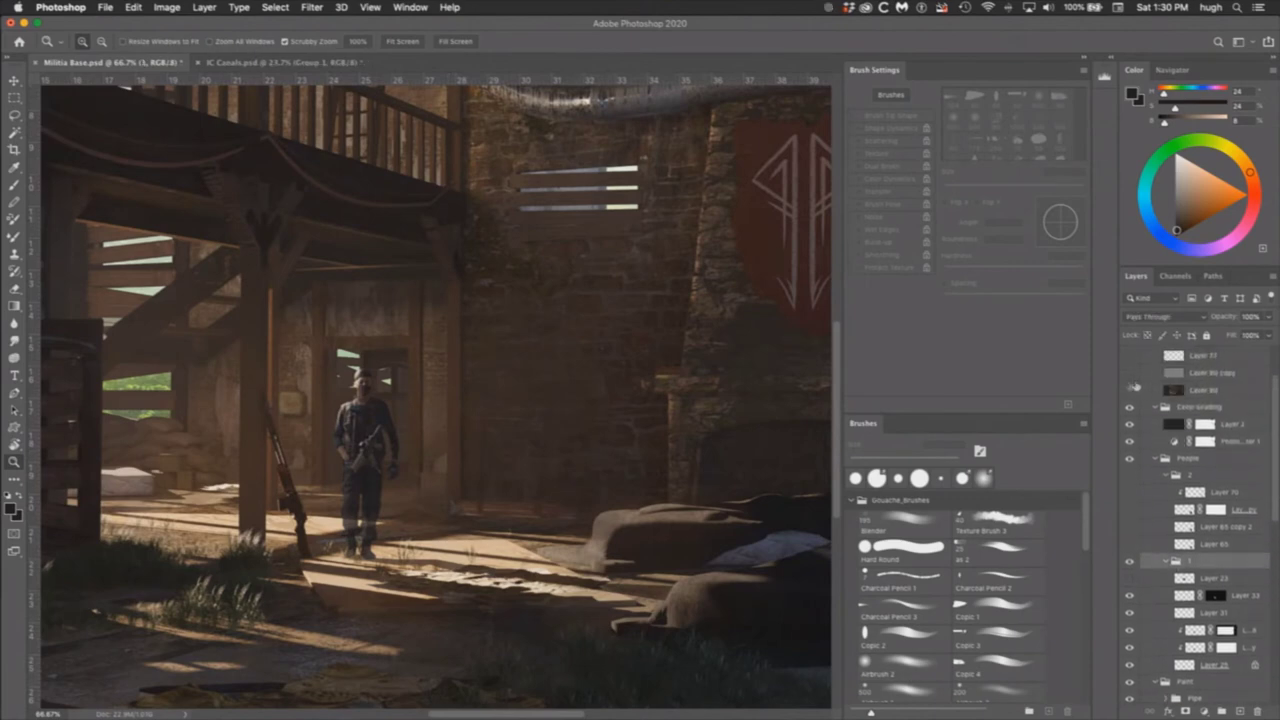
left_click(1131, 391)
left_click(1131, 391)
mouse_move(1273, 477)
left_mouse_down()
mouse_move(1275, 436)
mouse_move(1275, 499)
left_mouse_up()
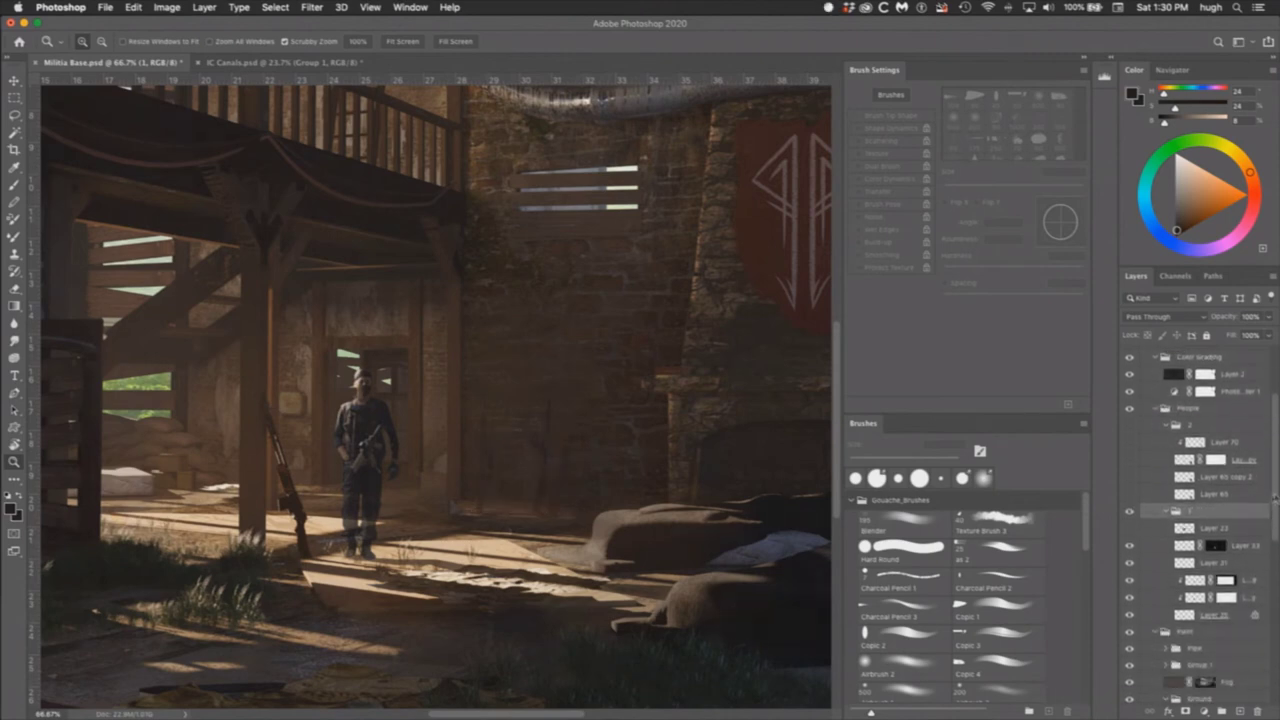
left_click(1132, 528)
left_click(1132, 528)
left_click(1132, 528)
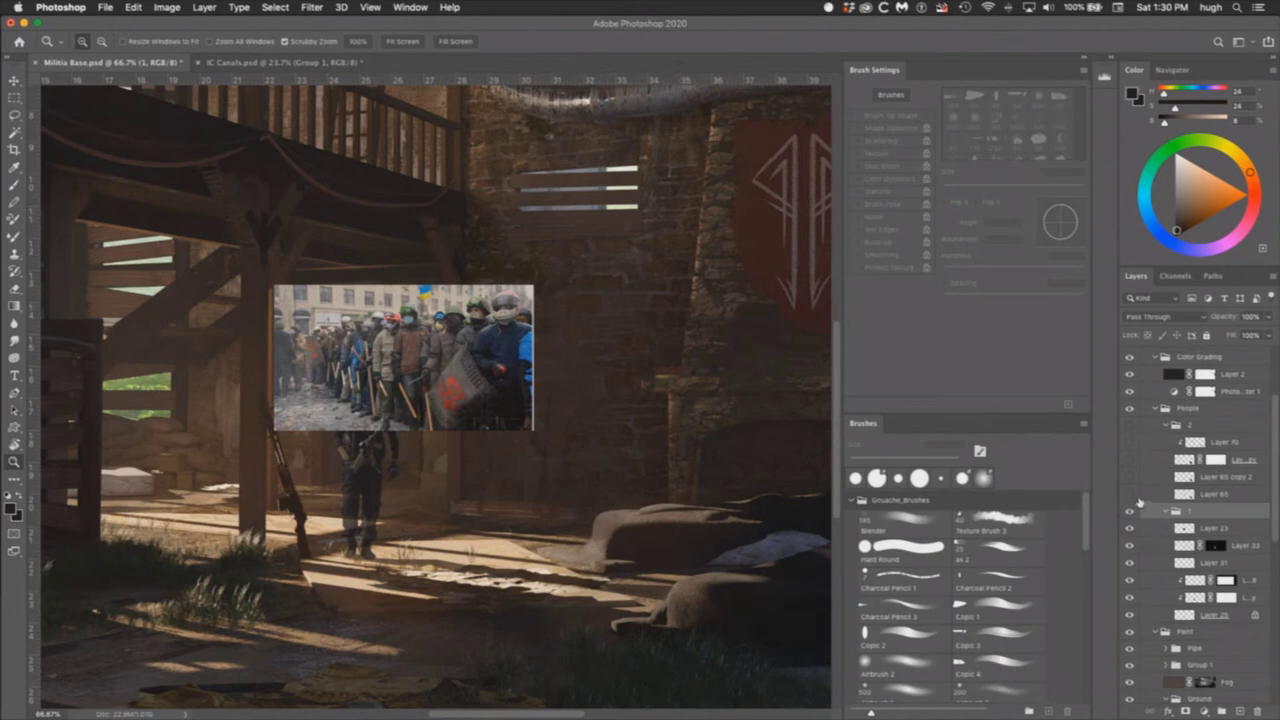
scroll(1274, 437, "up", 4)
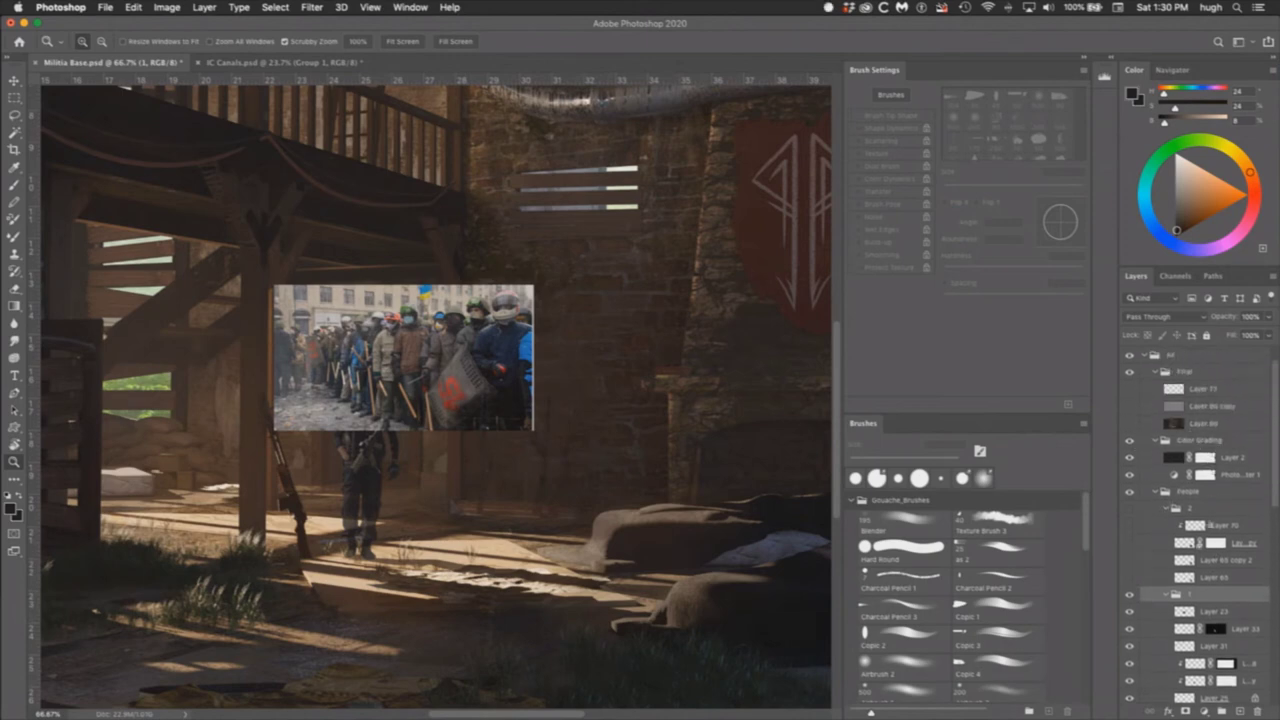
left_click(1130, 611)
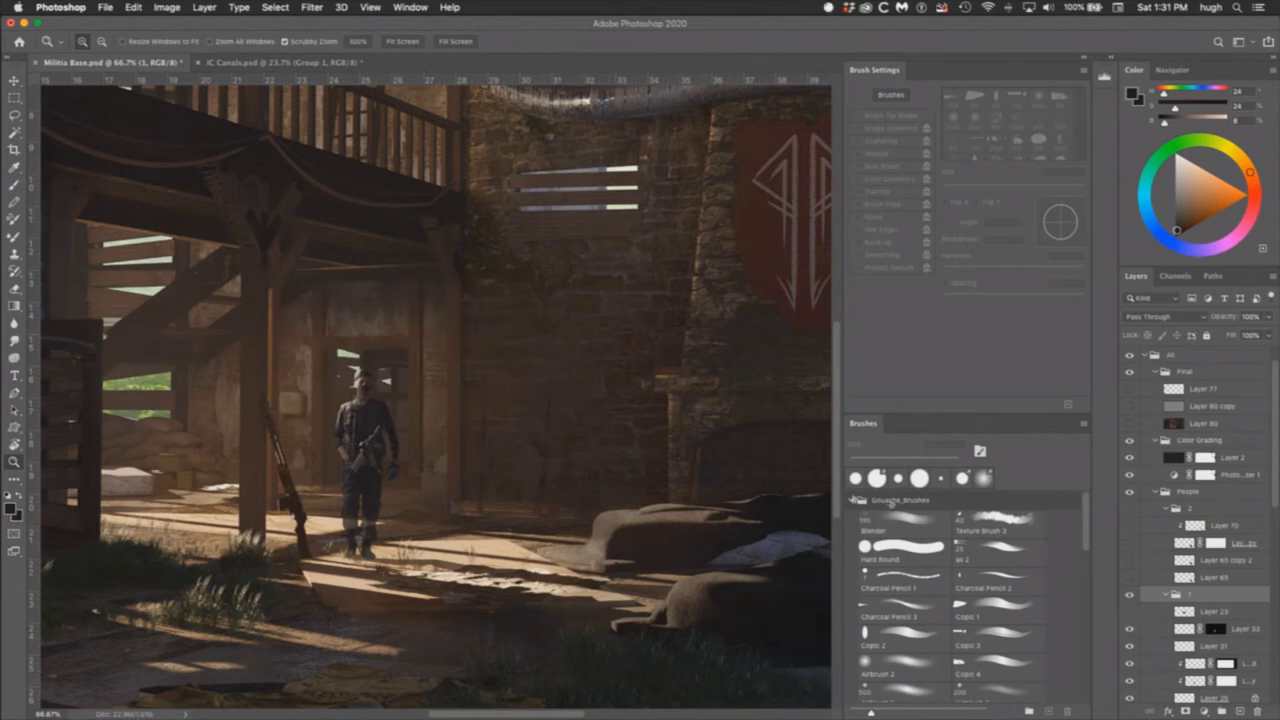
Step: Show the layers of group 2 in the People group to bring in the seated soldier beside the crate
scroll(676, 441, "down", 3)
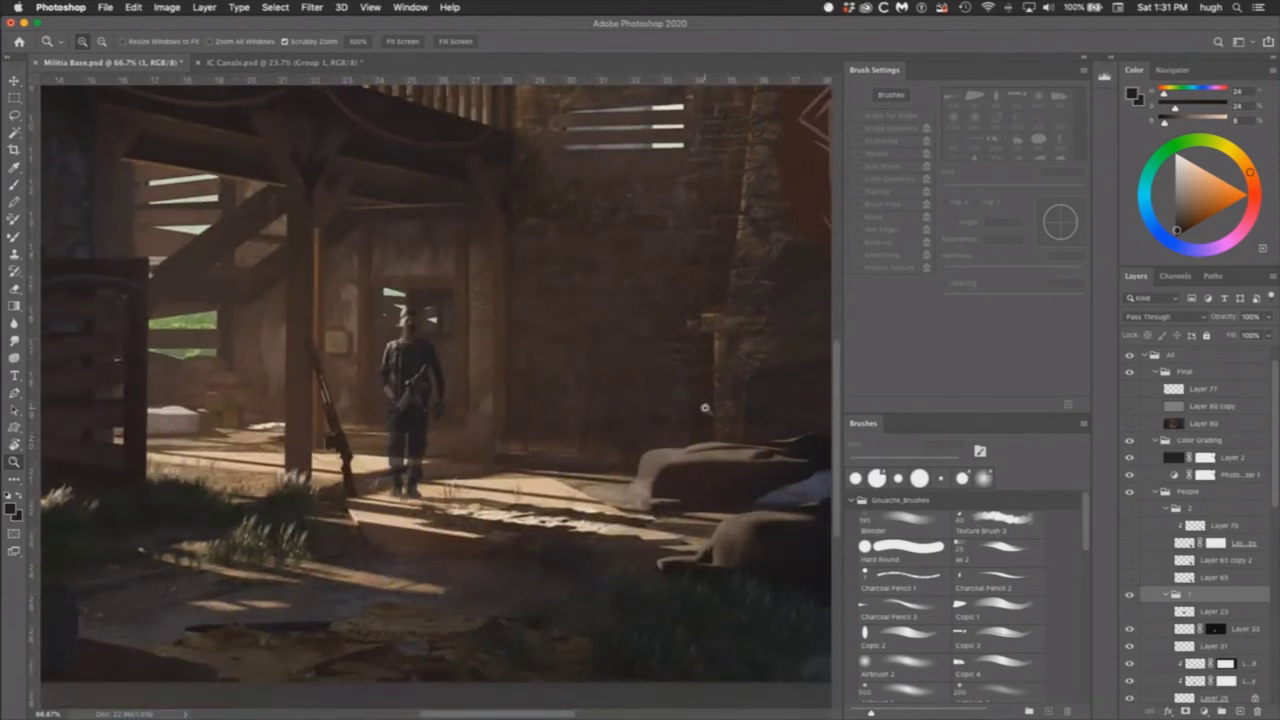
left_click(720, 490, "alt")
scroll(726, 515, "right", 3)
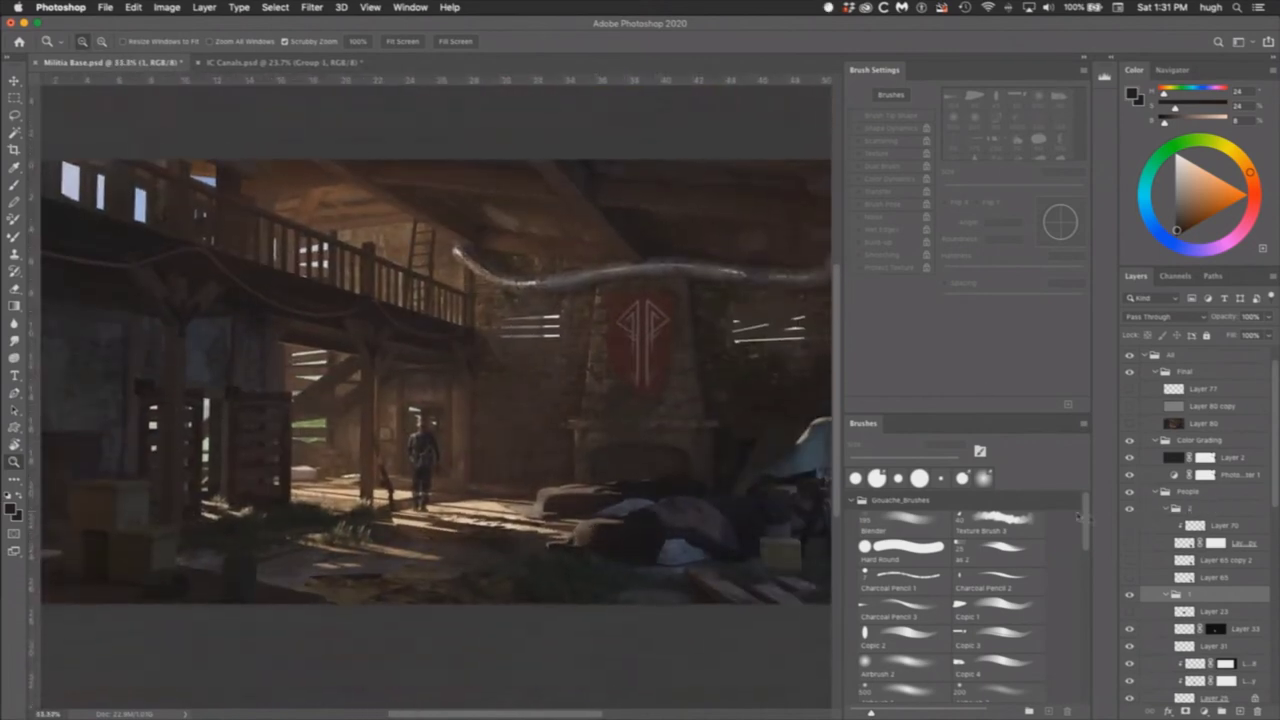
left_click_drag(1130, 535, 1131, 582)
left_click(1130, 583)
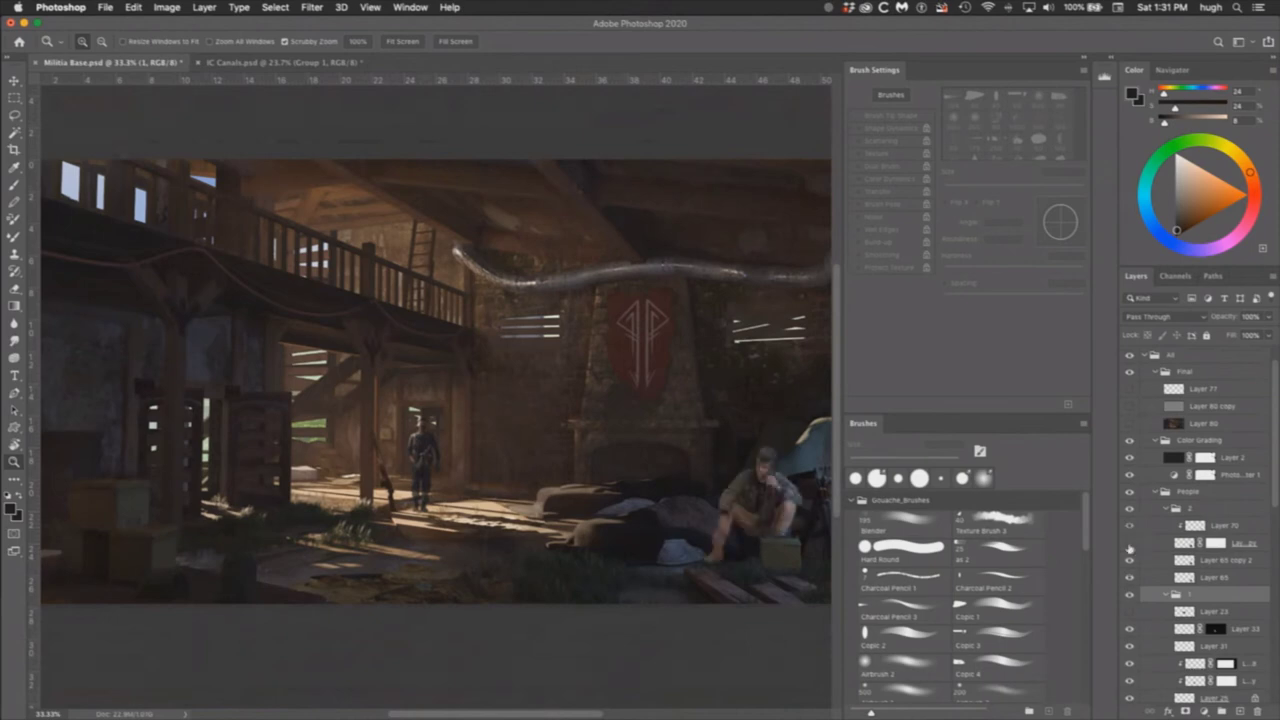
left_click(1130, 546)
scroll(717, 529, "right", 4)
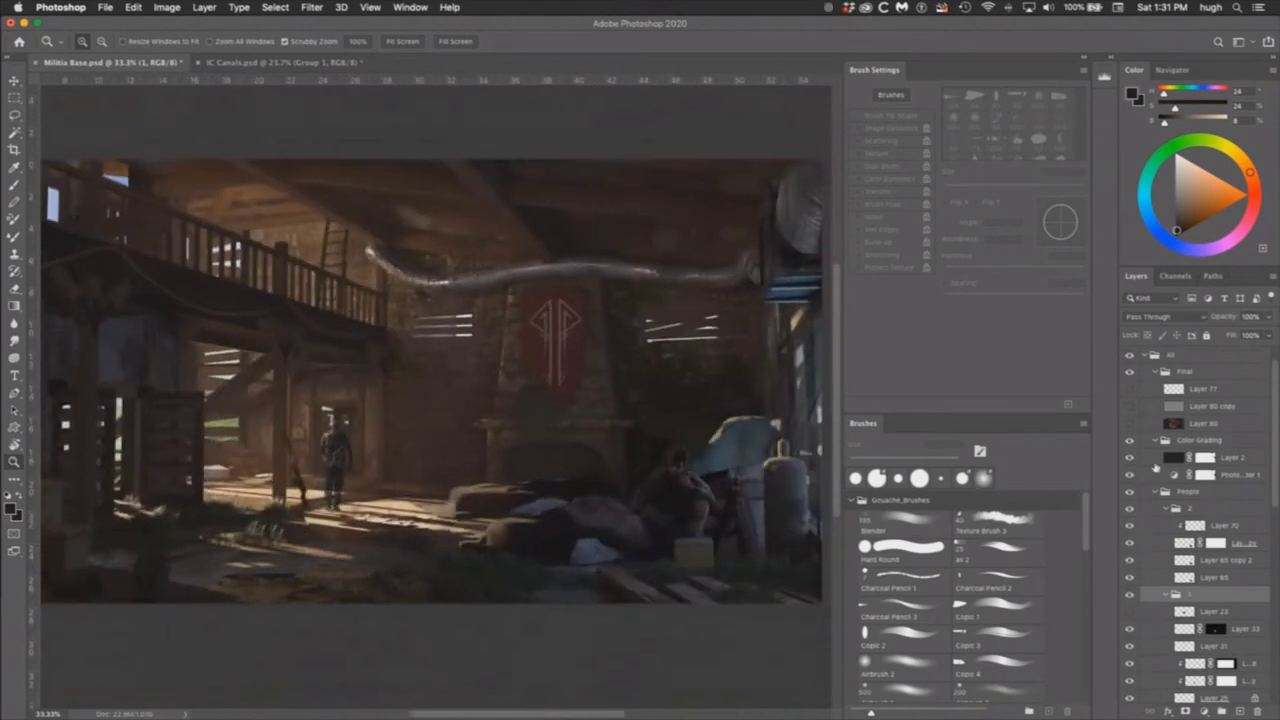
Step: Hide the Render Passes group and examine the seated soldier beside the crate up close
scroll(1275, 501, "up", 2)
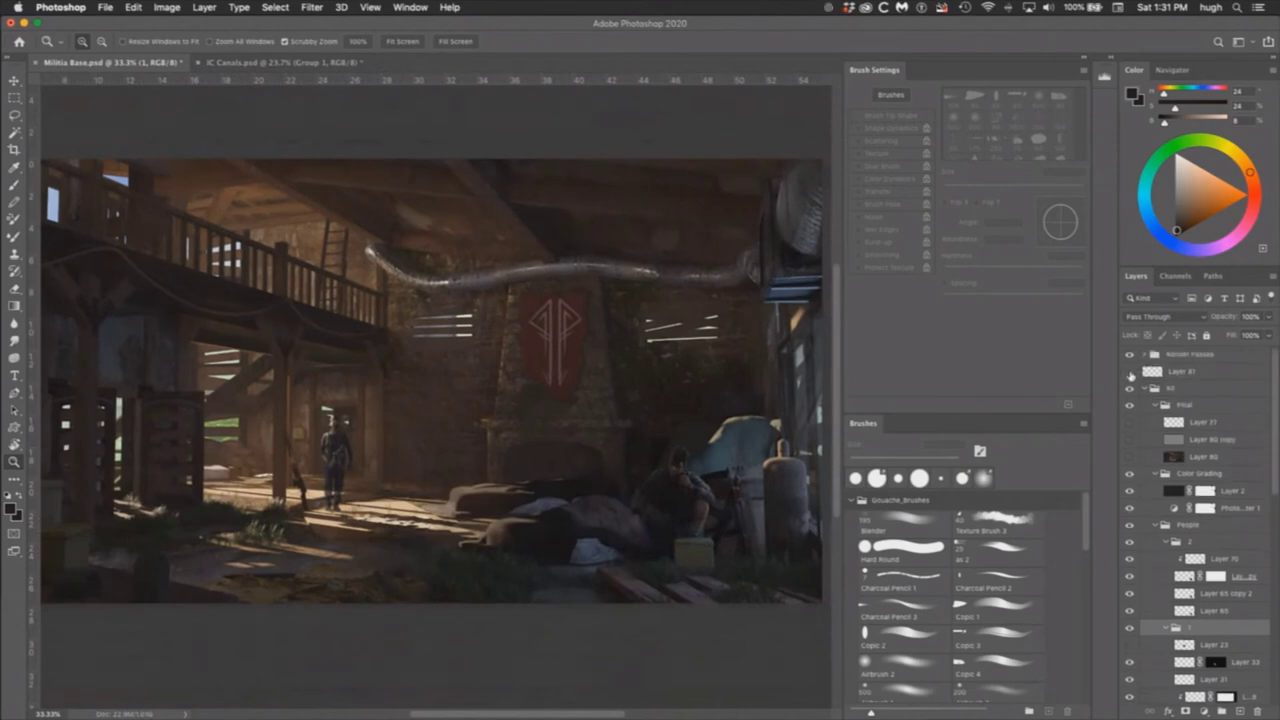
left_click(1131, 355)
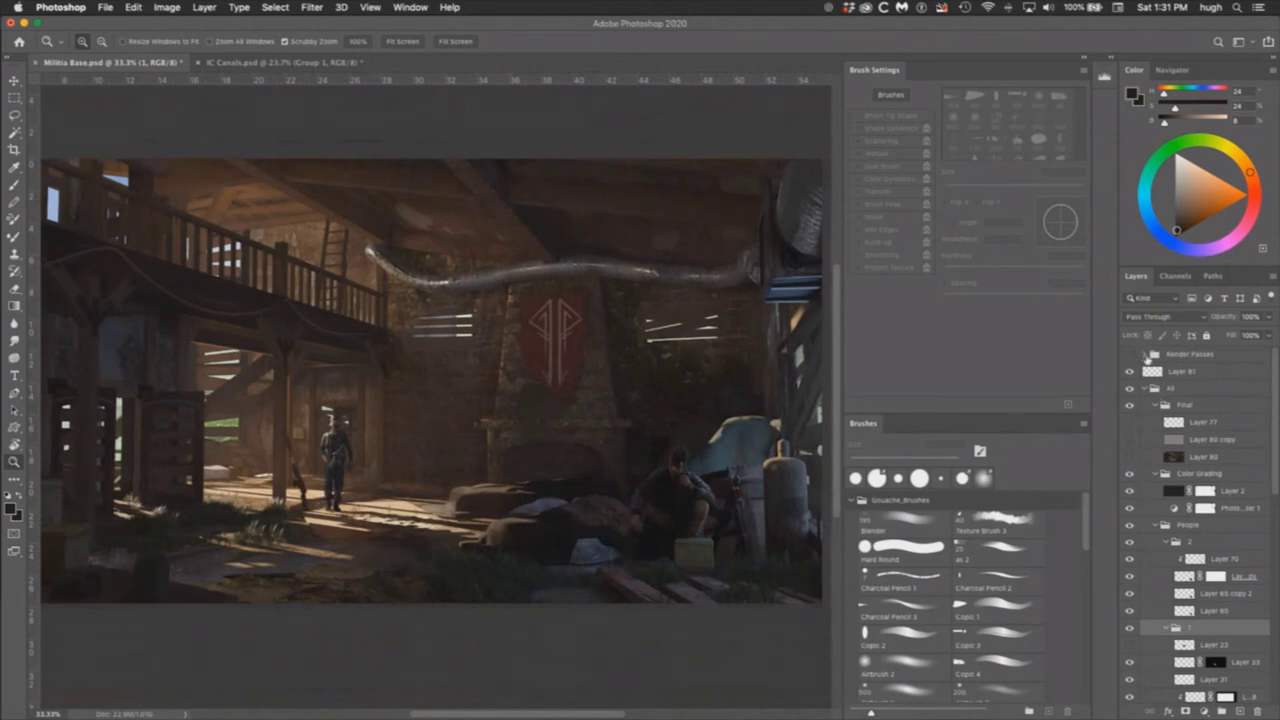
left_click(1131, 355)
left_click(1131, 355)
left_click(718, 497)
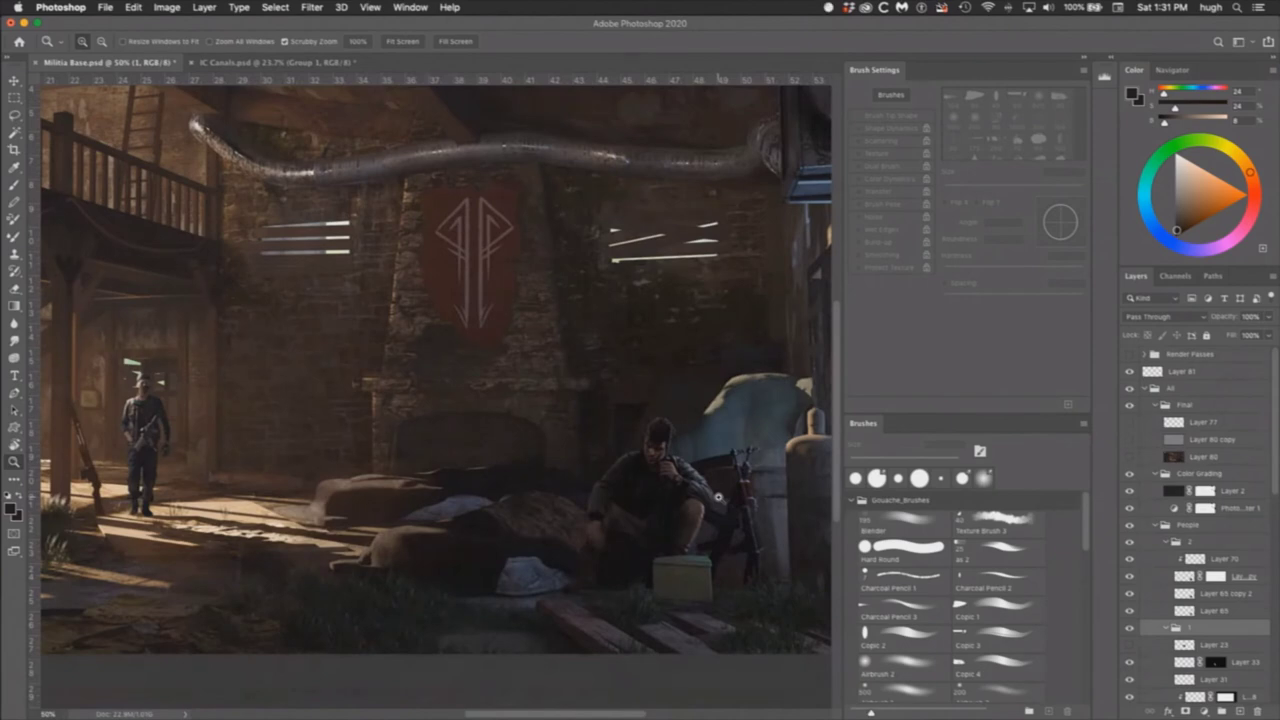
scroll(720, 400, "left", 3)
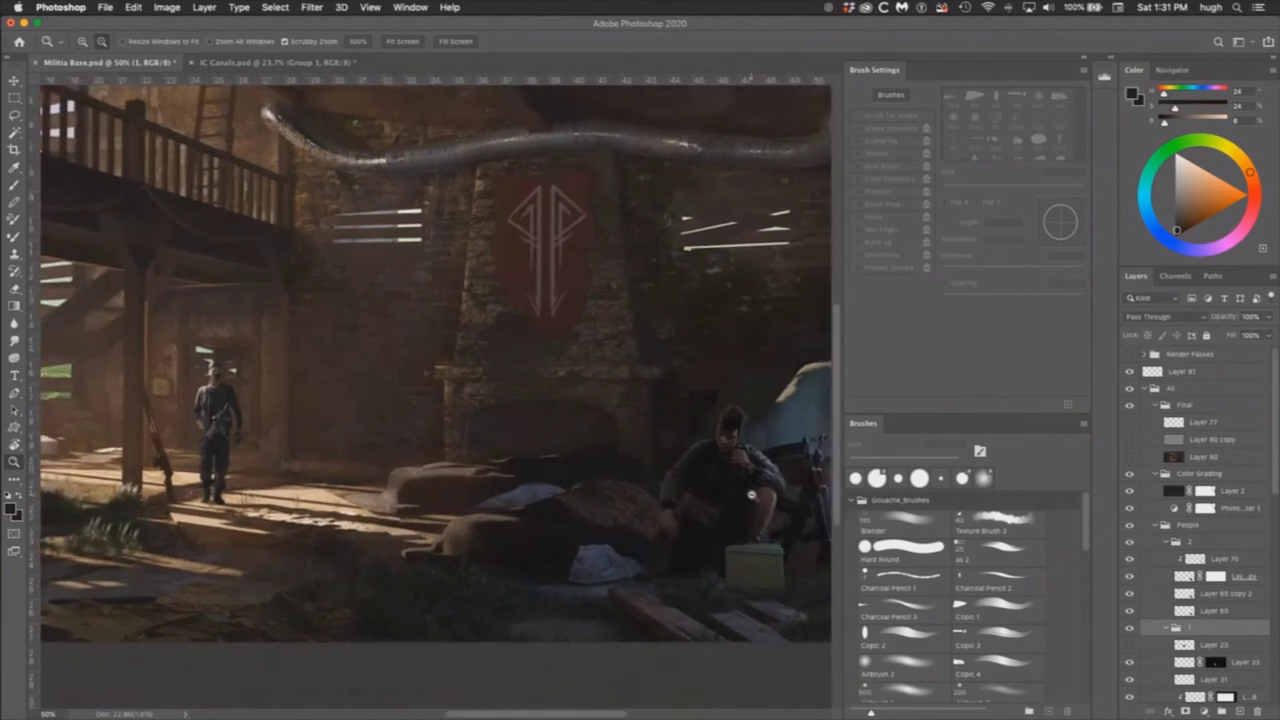
left_click(752, 500, "alt")
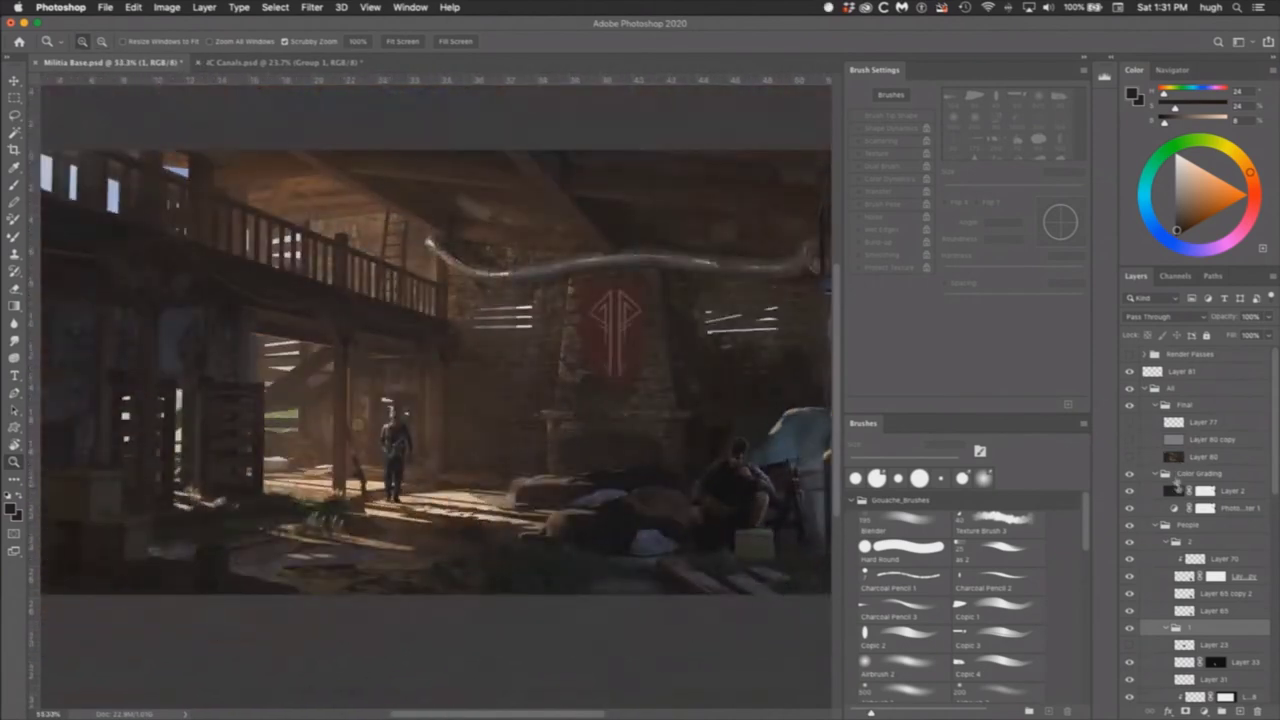
Step: Compare the scene with group 2 of the People group hidden and shown, and leave it shown with the seated soldier closer in view
left_click(1131, 541)
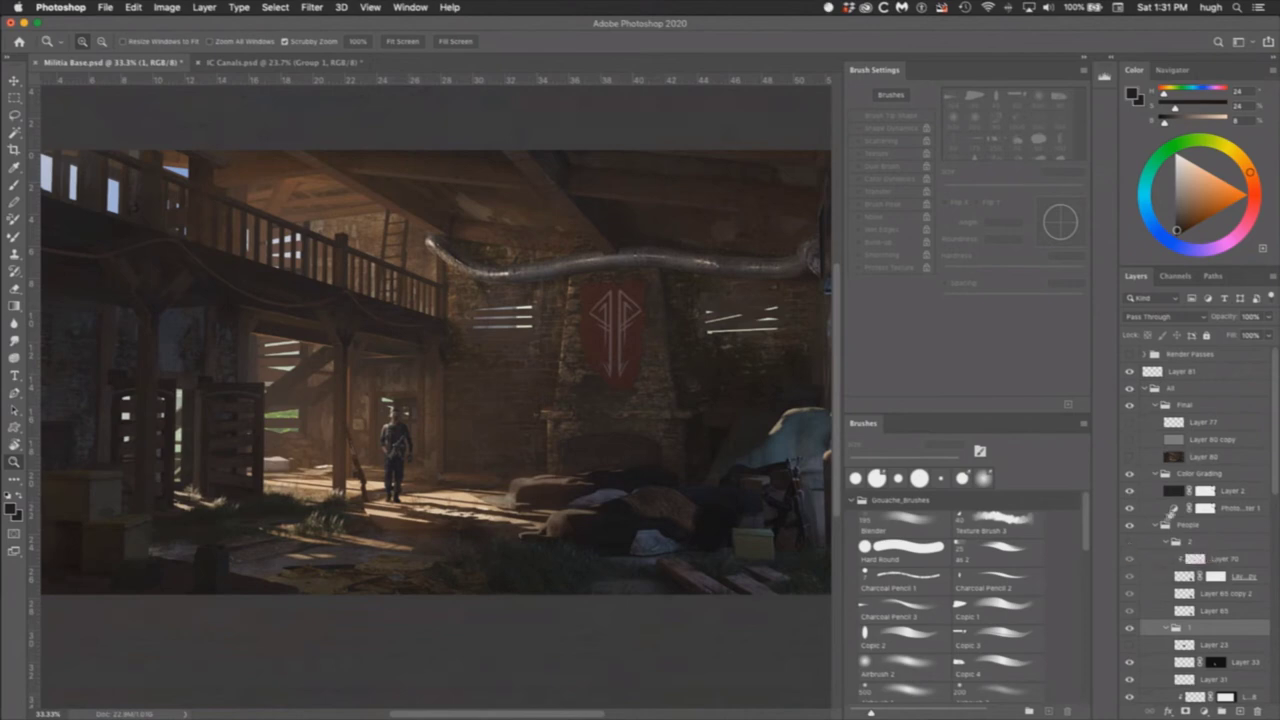
left_click(1131, 541)
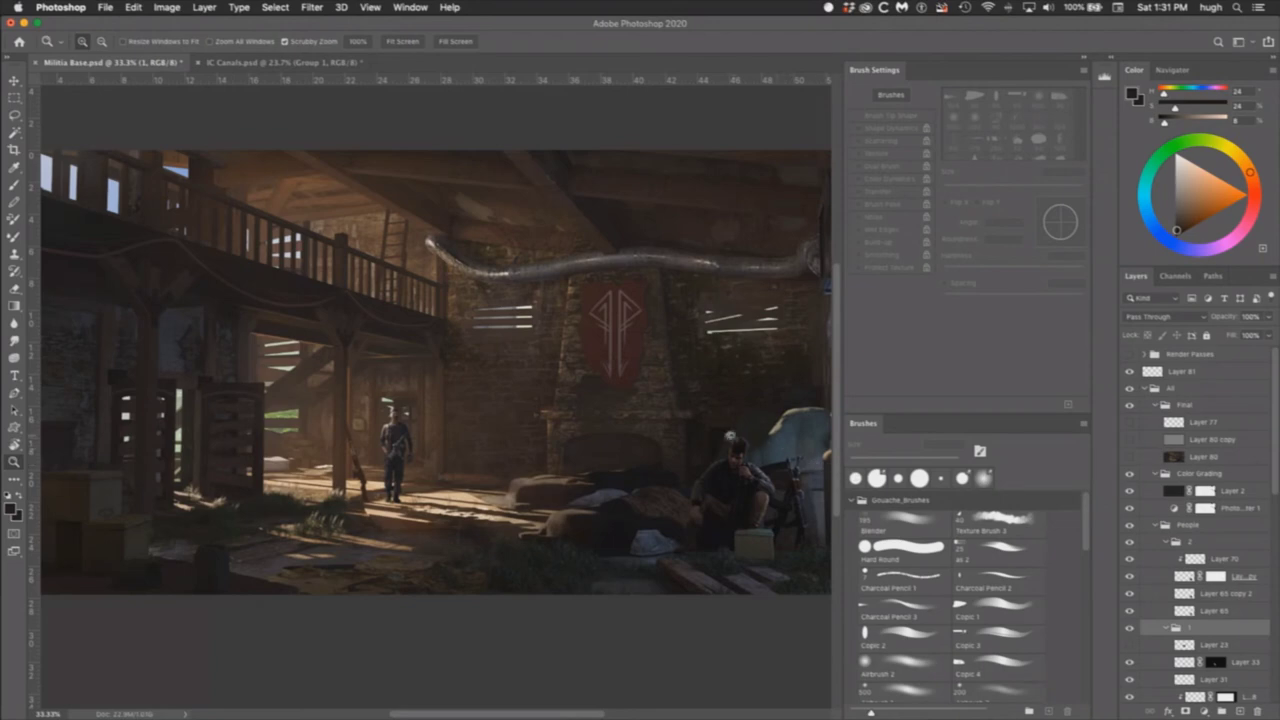
left_click(723, 451)
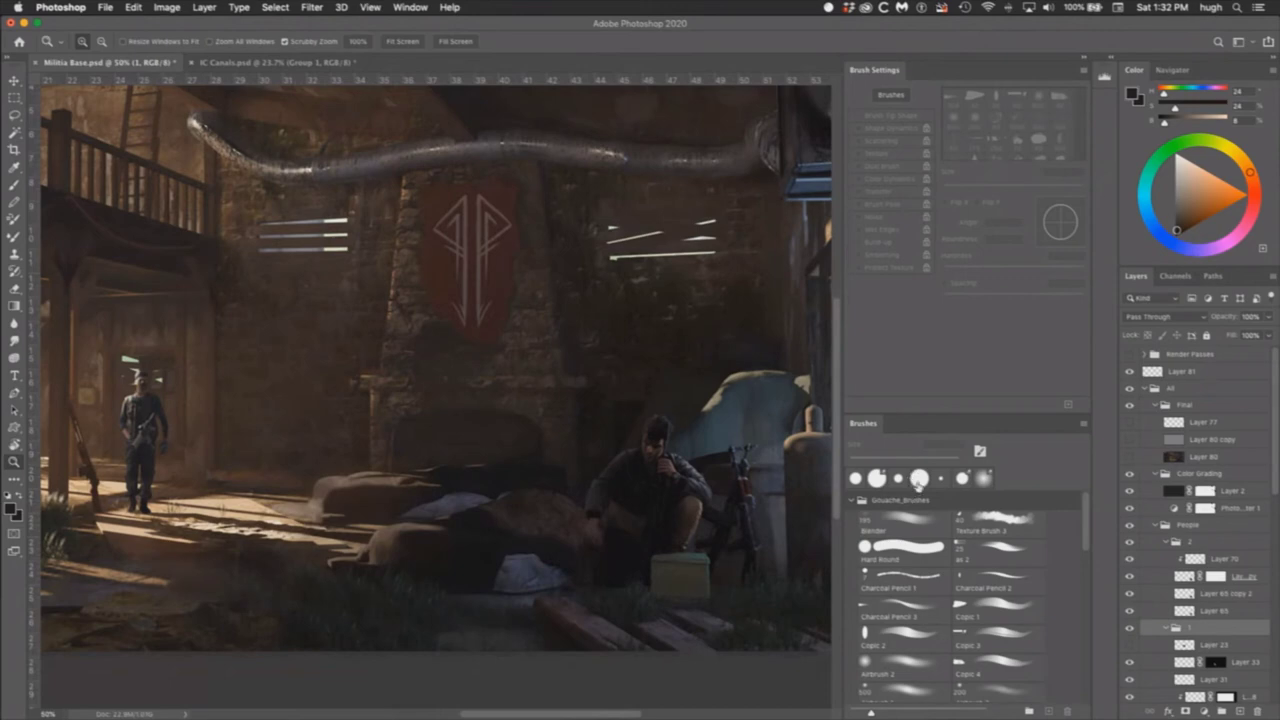
left_click(917, 480)
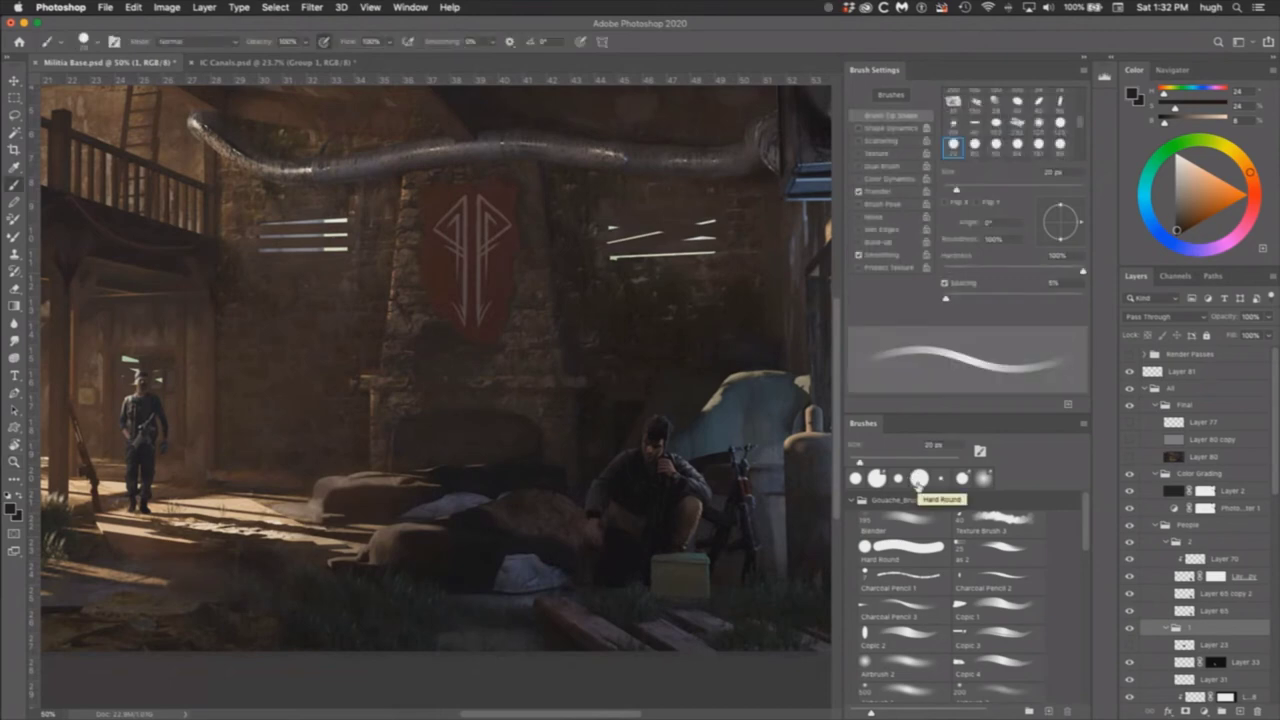
key("z")
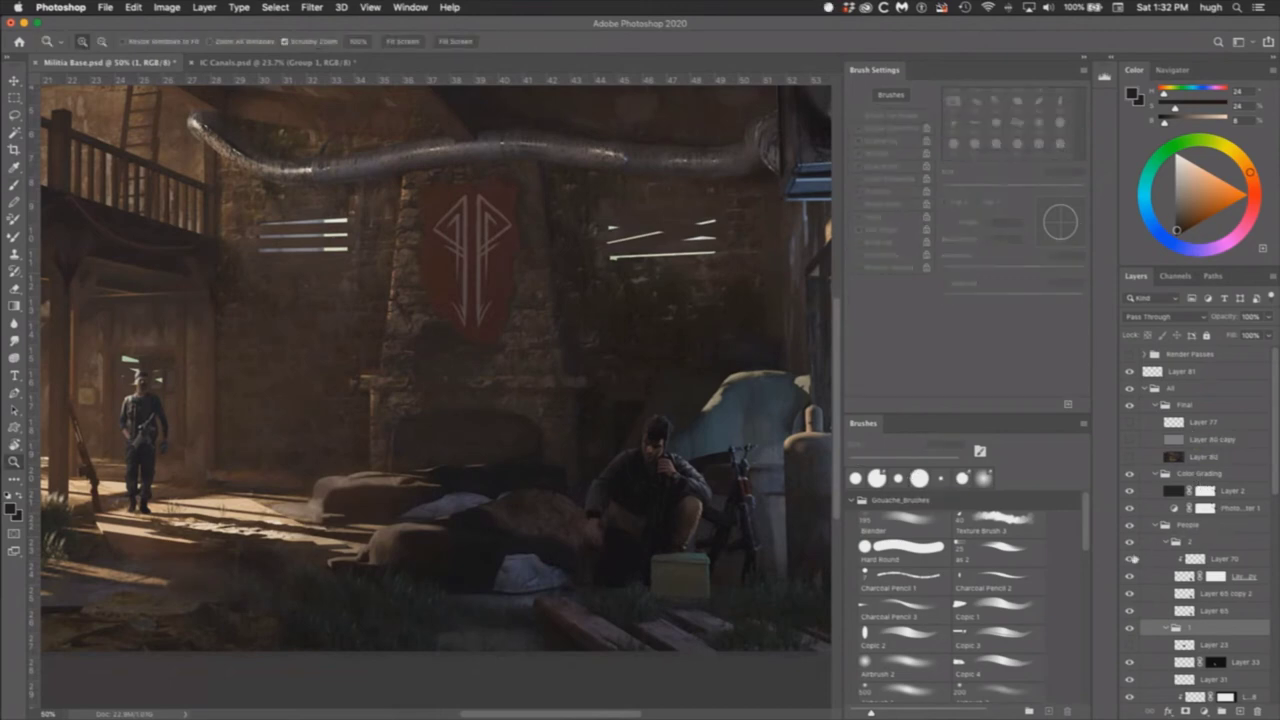
Step: Hide Layer 70, Layer 65 copy 2 and Layer 65 to examine the seated soldier's remaining Layer 65 copy up close
mouse_move(1130, 558)
left_mouse_down()
mouse_move(1140, 614)
mouse_move(1132, 579)
left_mouse_up()
left_click(1132, 612)
left_click(1131, 612)
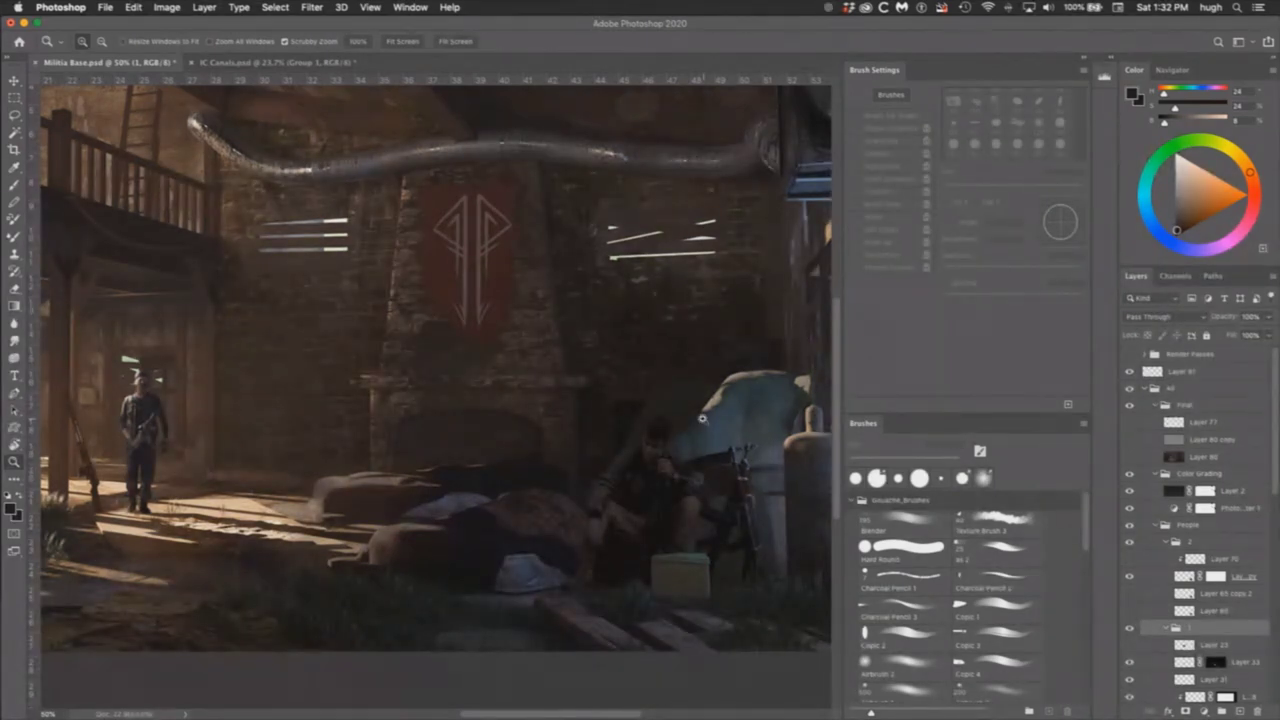
left_click(672, 485)
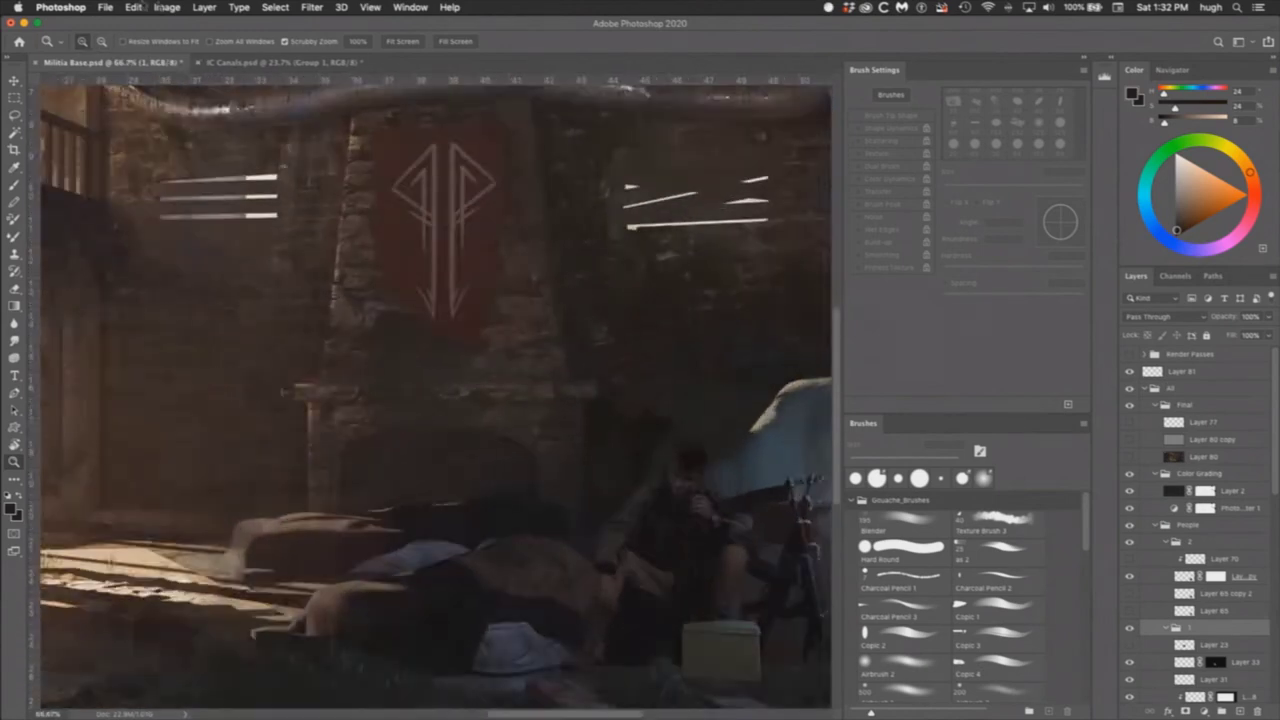
left_click(166, 7)
left_click_drag(700, 531, 661, 514)
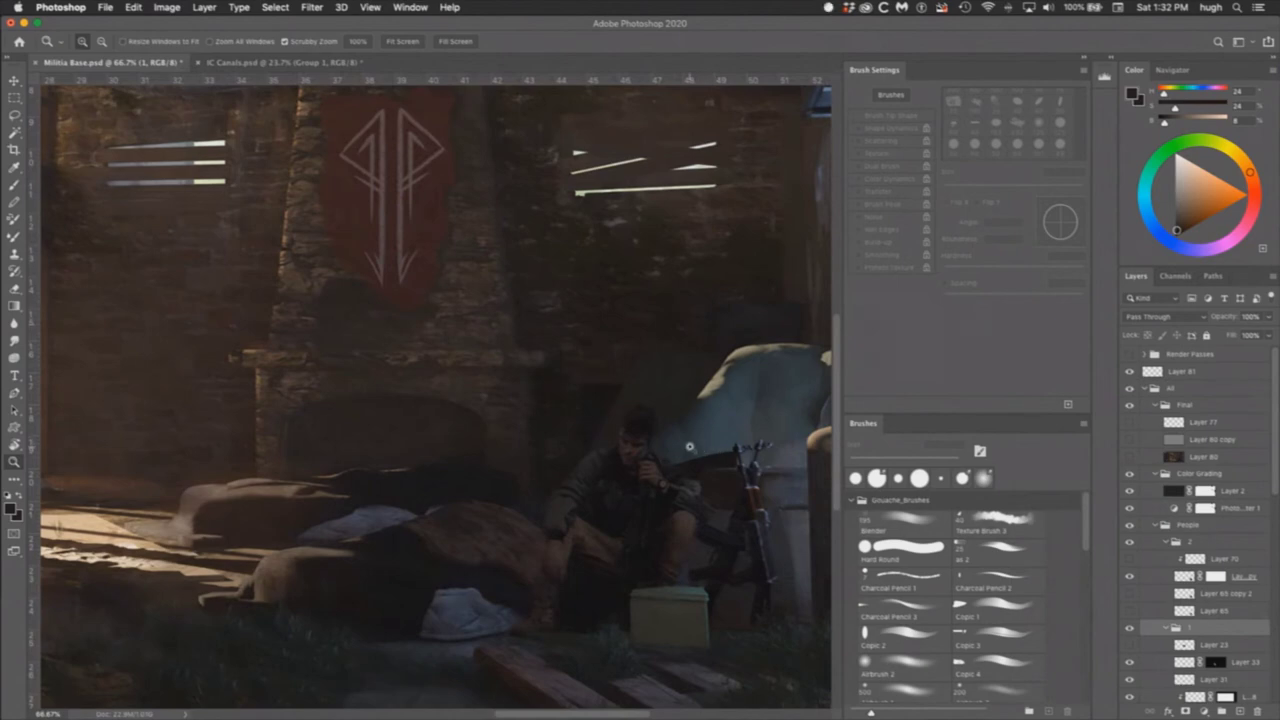
scroll(700, 448, "right", 2)
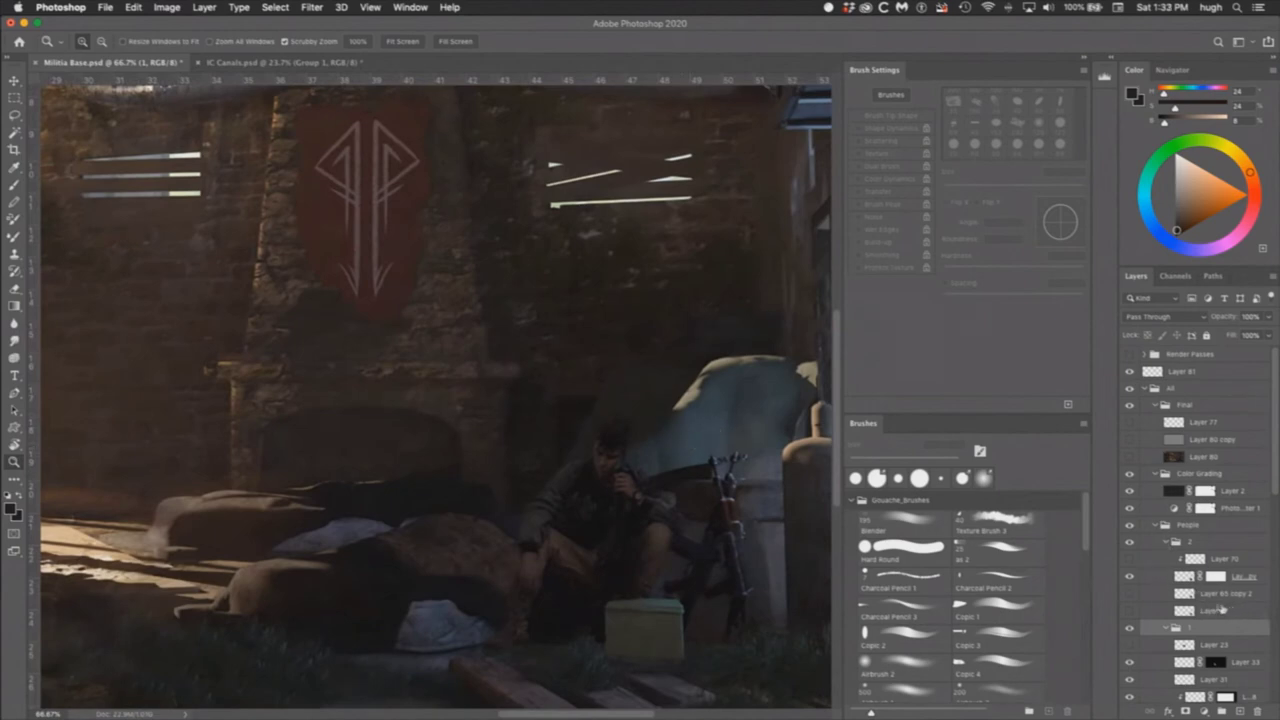
Step: Show Layer 65 and Layer 65 copy 2 again, and compare the seated soldier's layers by hiding and restoring them one by one
left_click(1133, 596)
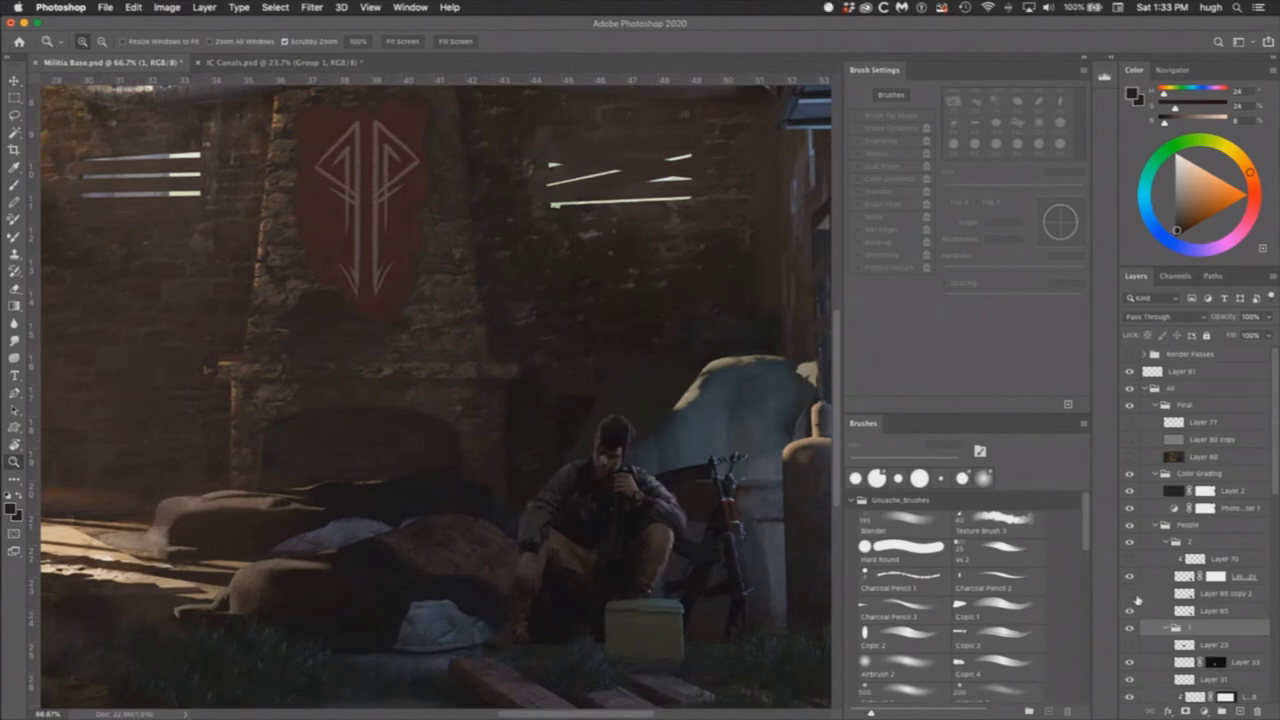
left_click(1203, 611)
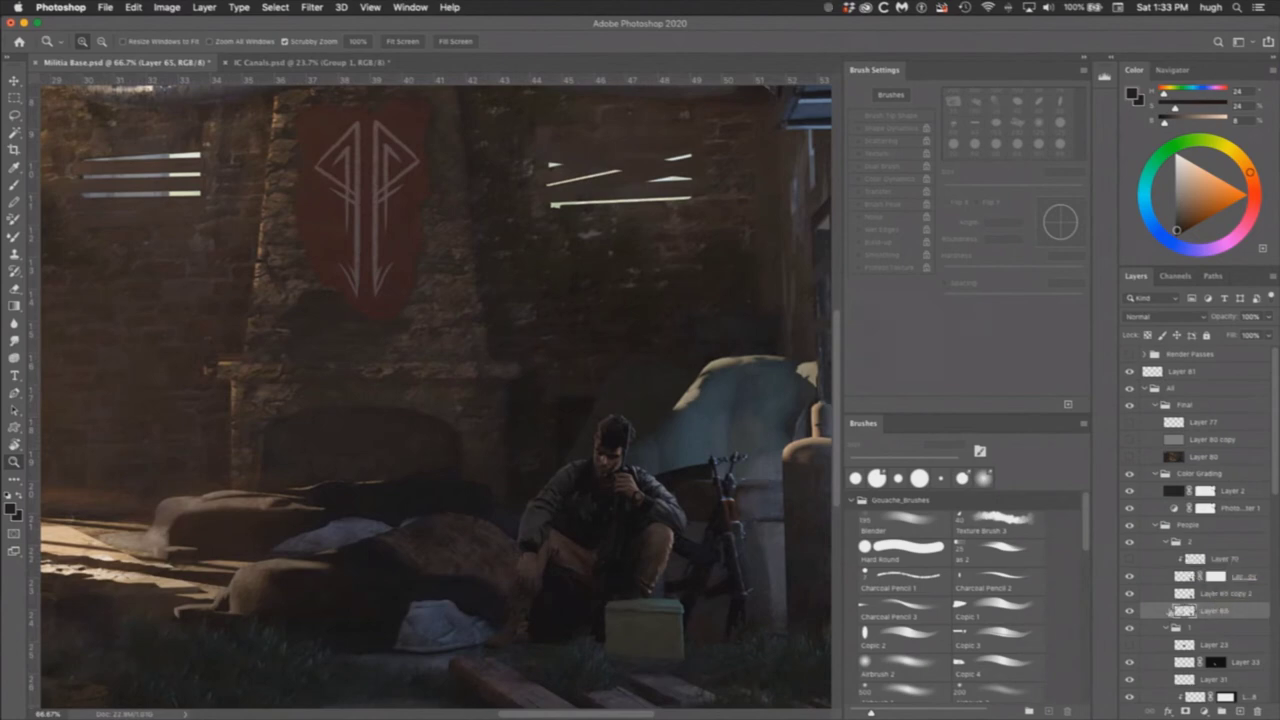
left_click(1132, 578)
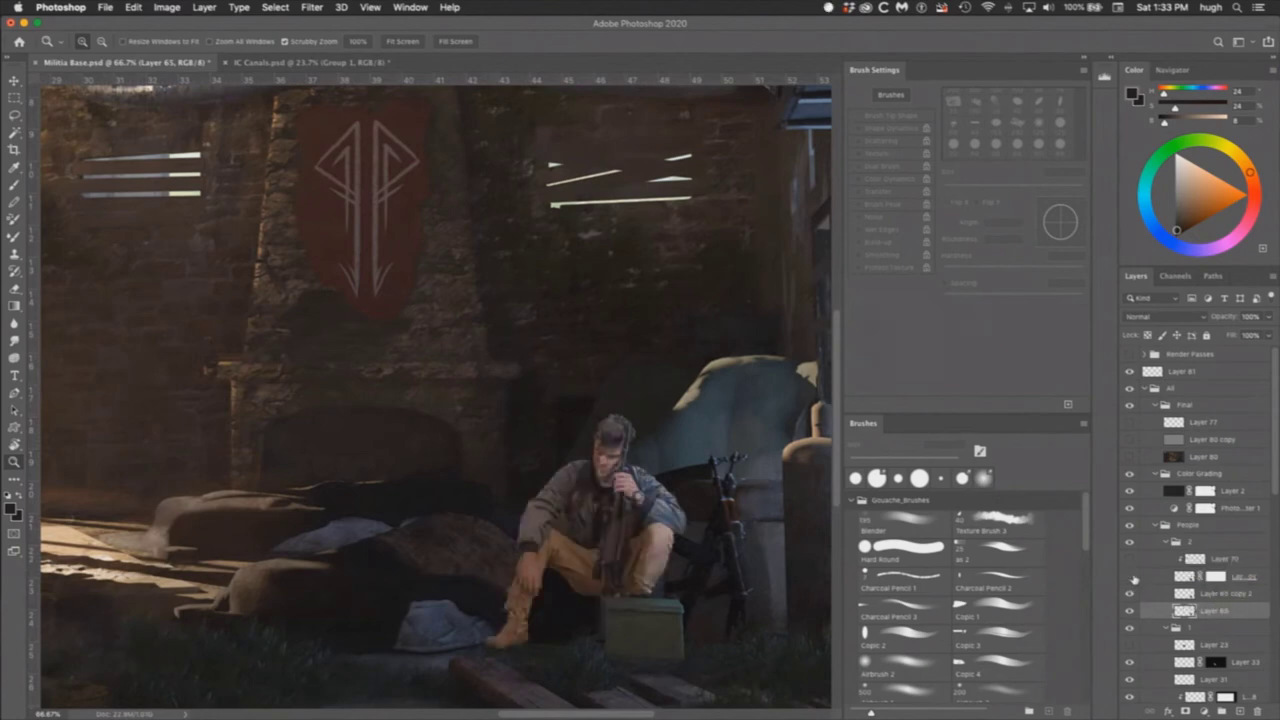
left_click(1131, 594)
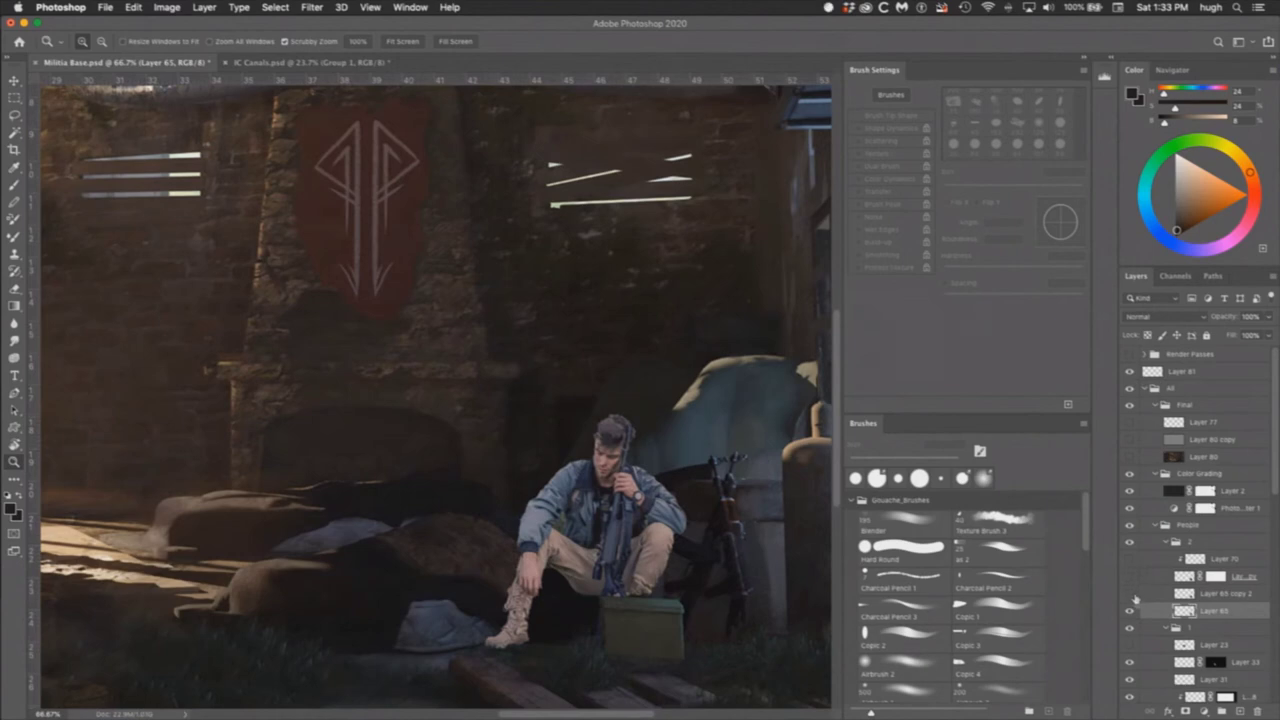
left_click(1132, 613)
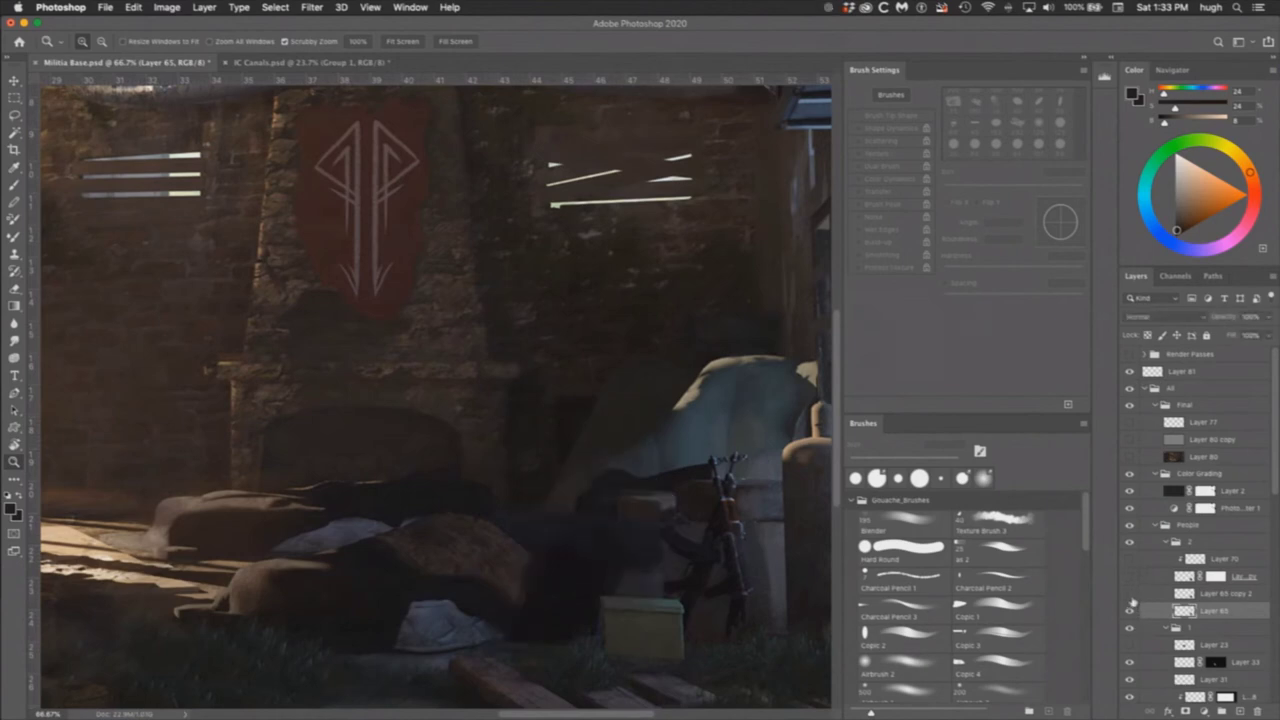
left_click(1132, 606)
left_click(1131, 594)
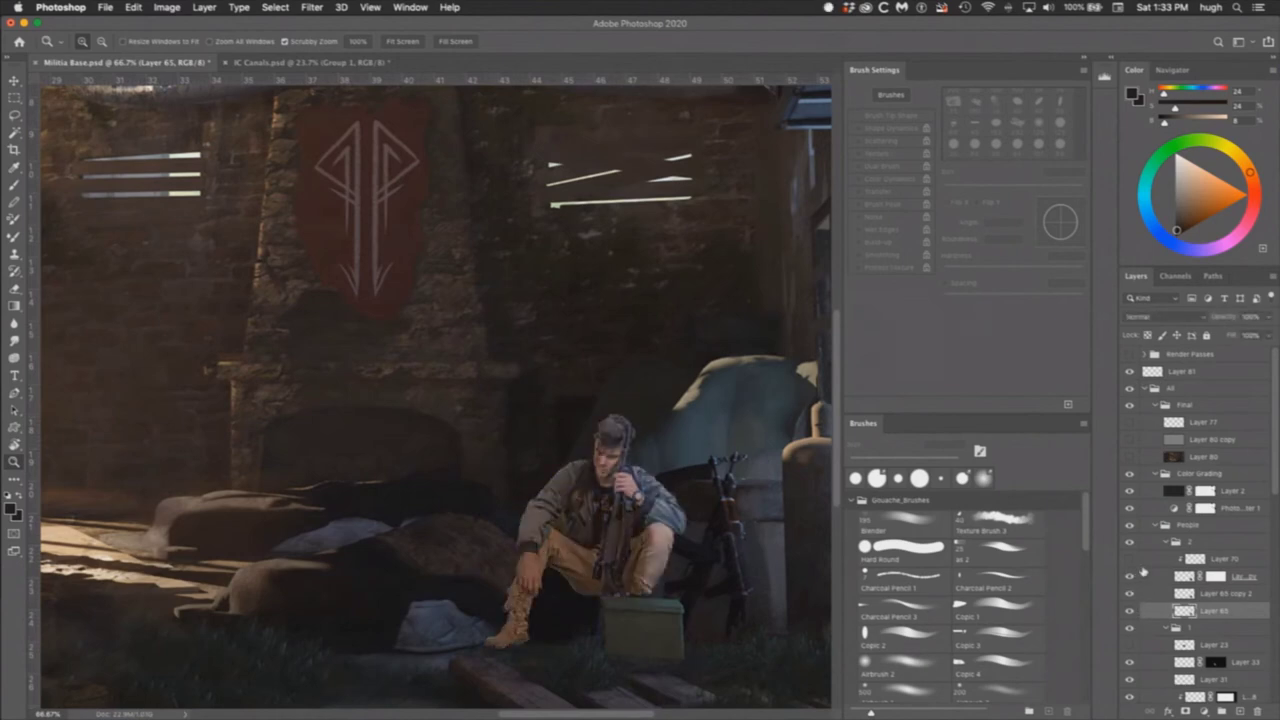
left_click(1131, 577)
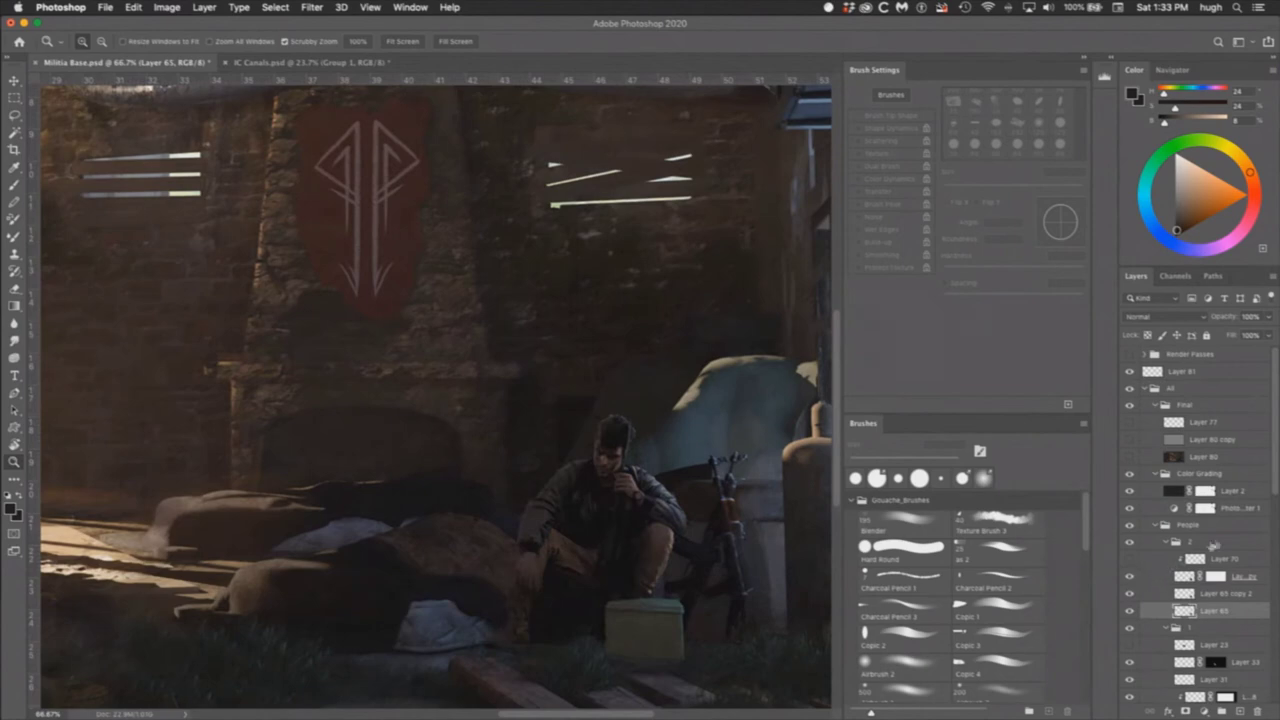
Step: Select the mask of Layer 65 copy and compare the seated soldier with that layer hidden and shown
left_click(1220, 593)
left_click(1216, 577)
left_click(1131, 577)
left_click(1131, 577)
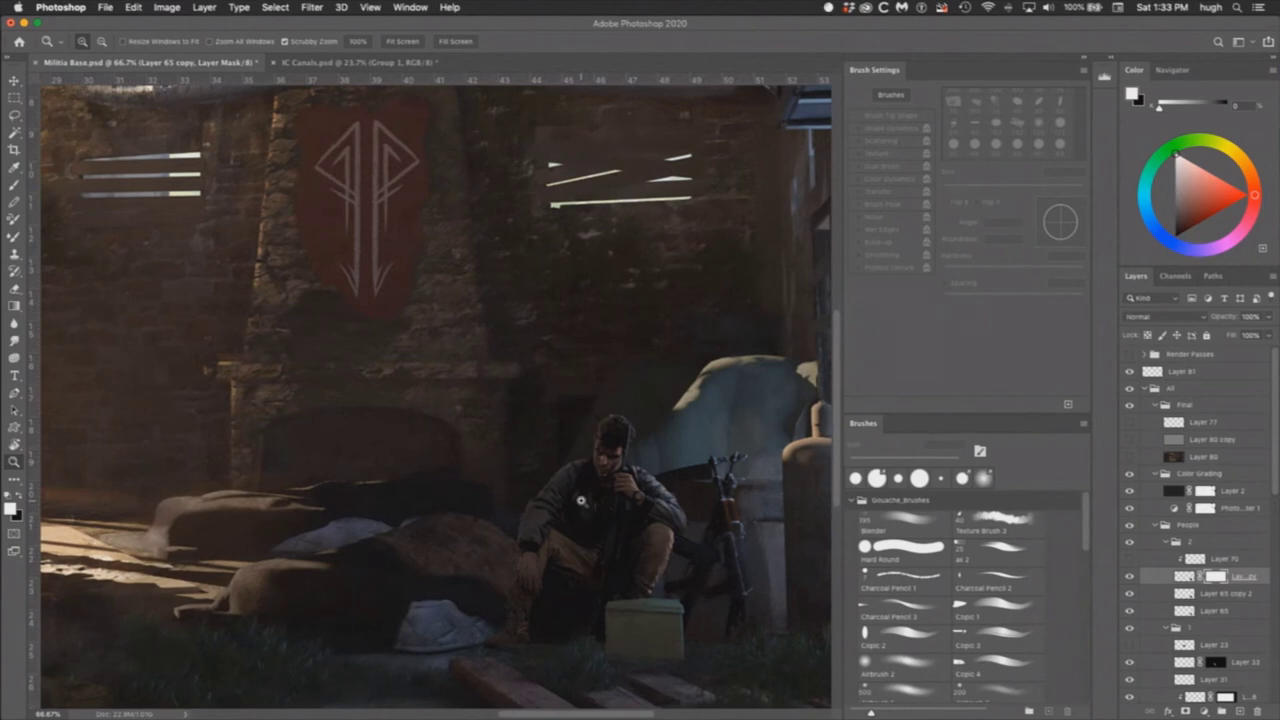
Step: Show and select Layer 70 in group 2 with the whole scene in view, and collapse the People group
left_click(627, 446, "alt")
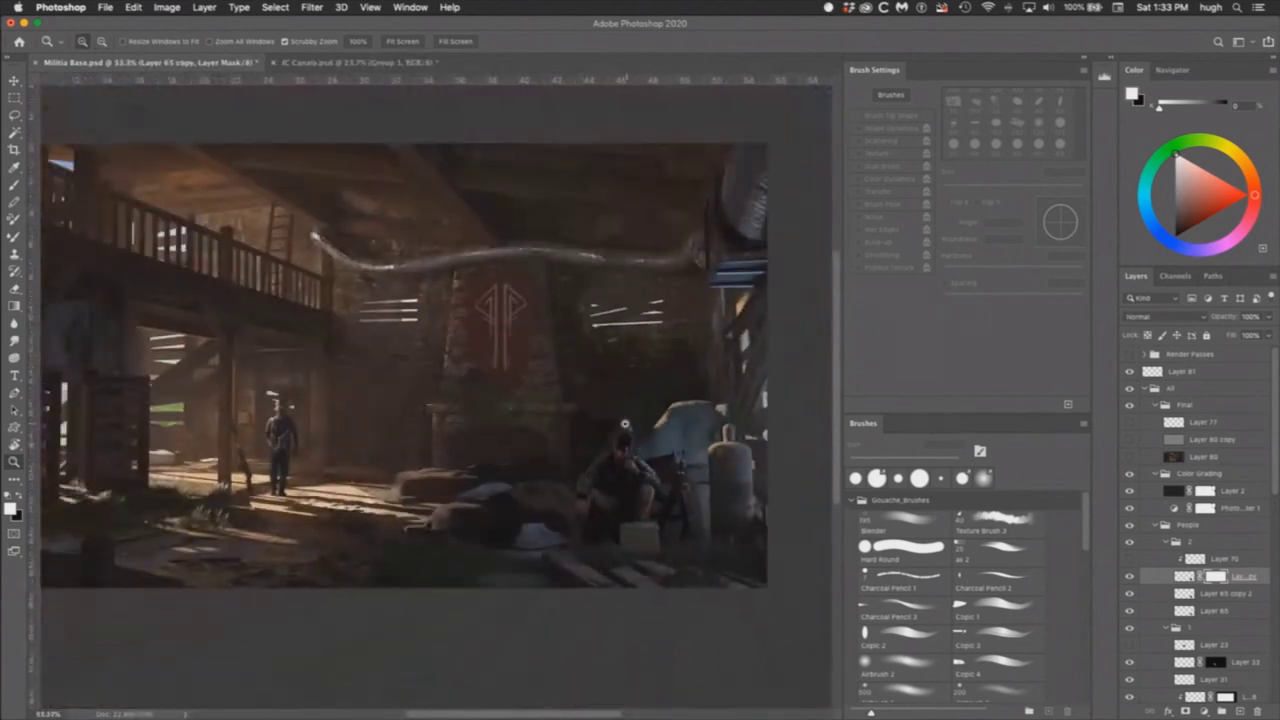
scroll(624, 424, "up", 3)
scroll(624, 424, "left", 3)
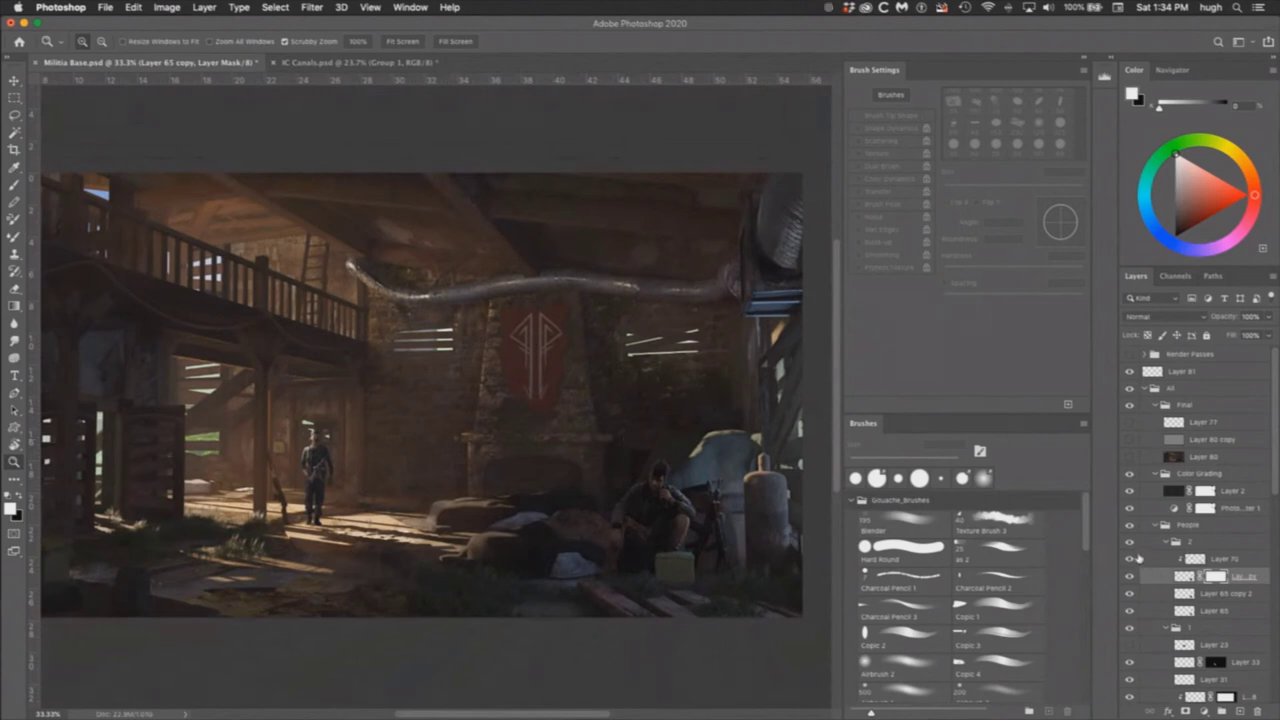
left_click(1139, 558)
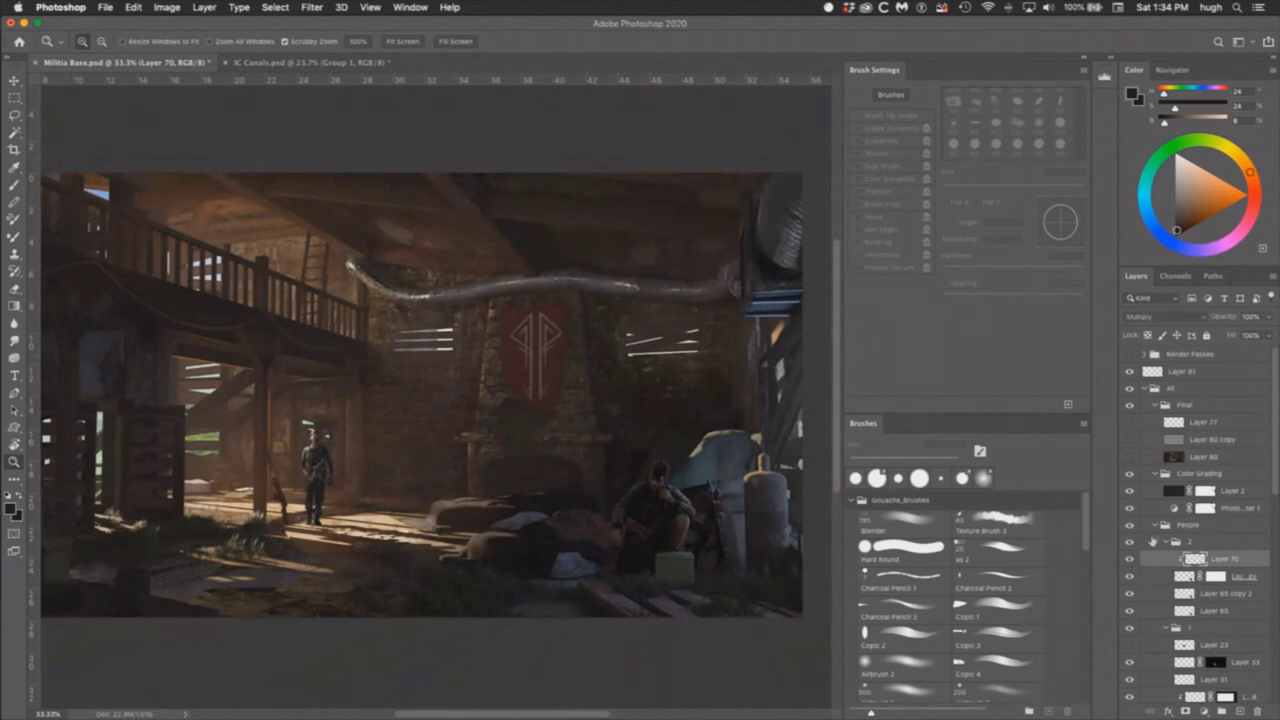
left_click(1155, 526)
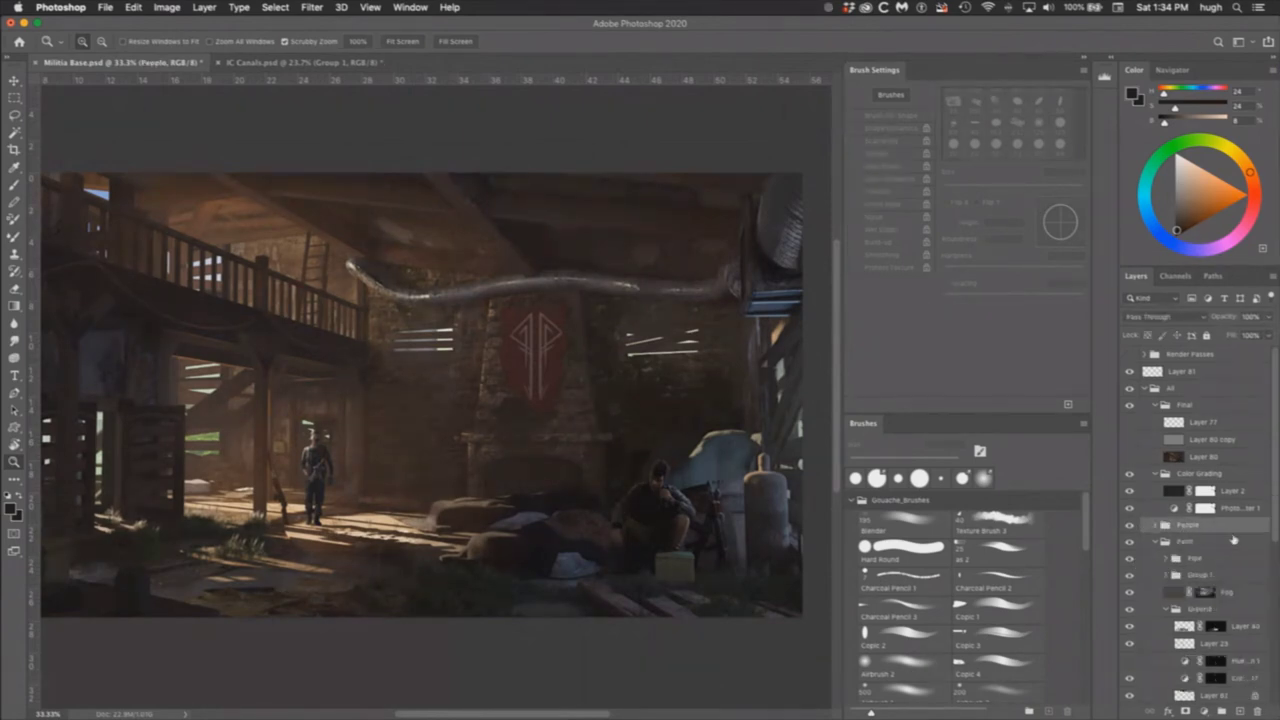
Step: Show and select Layer 80 in the Final group, and view the fireplace wall up close
left_click(1131, 457)
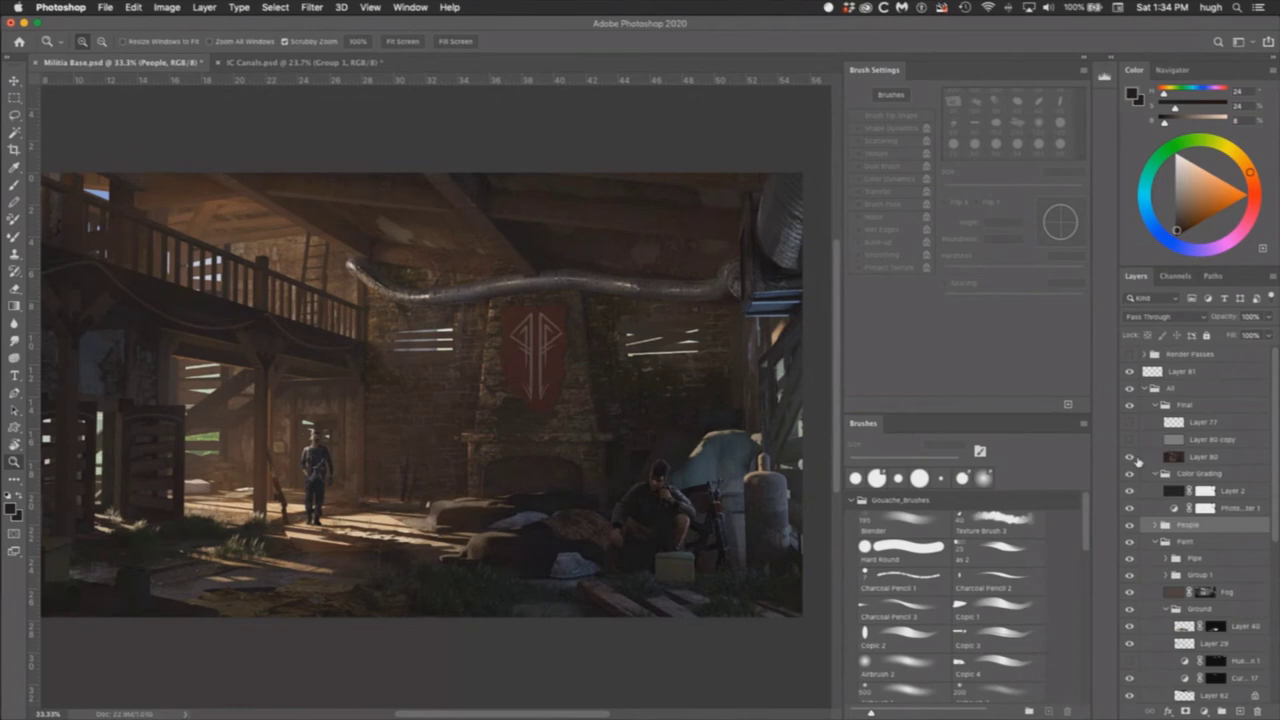
left_click(1200, 457)
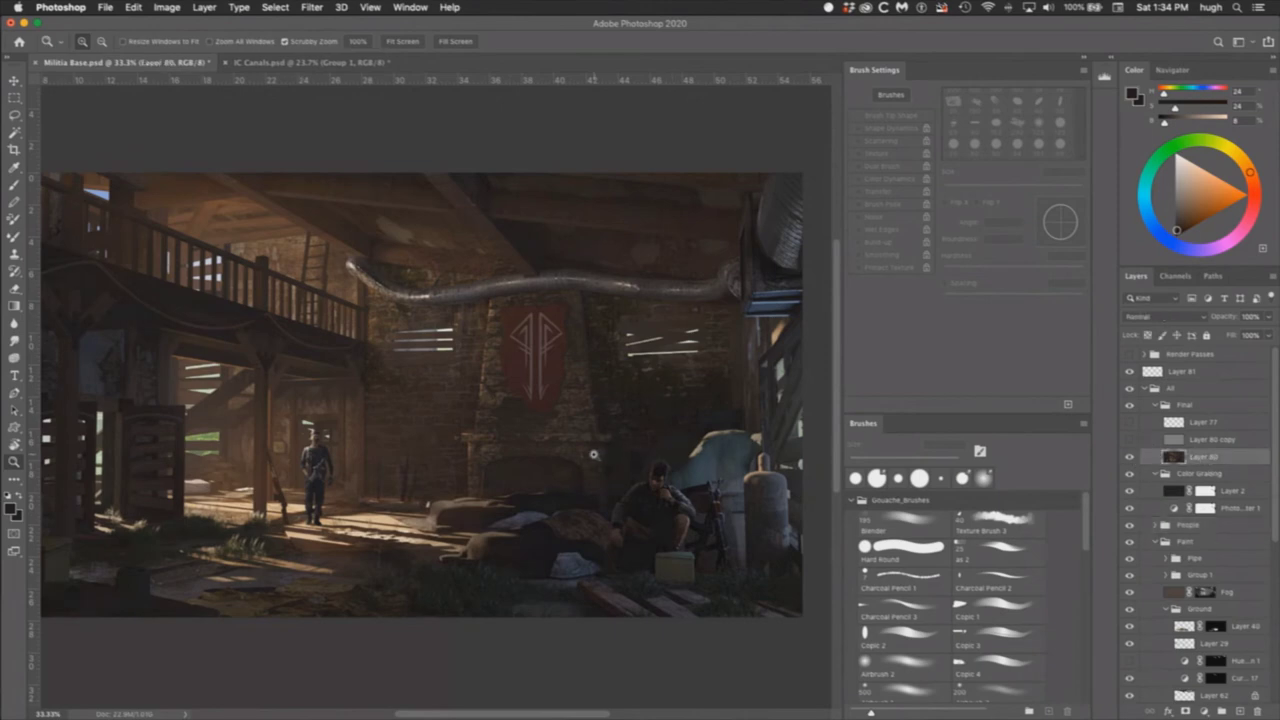
left_click(564, 464)
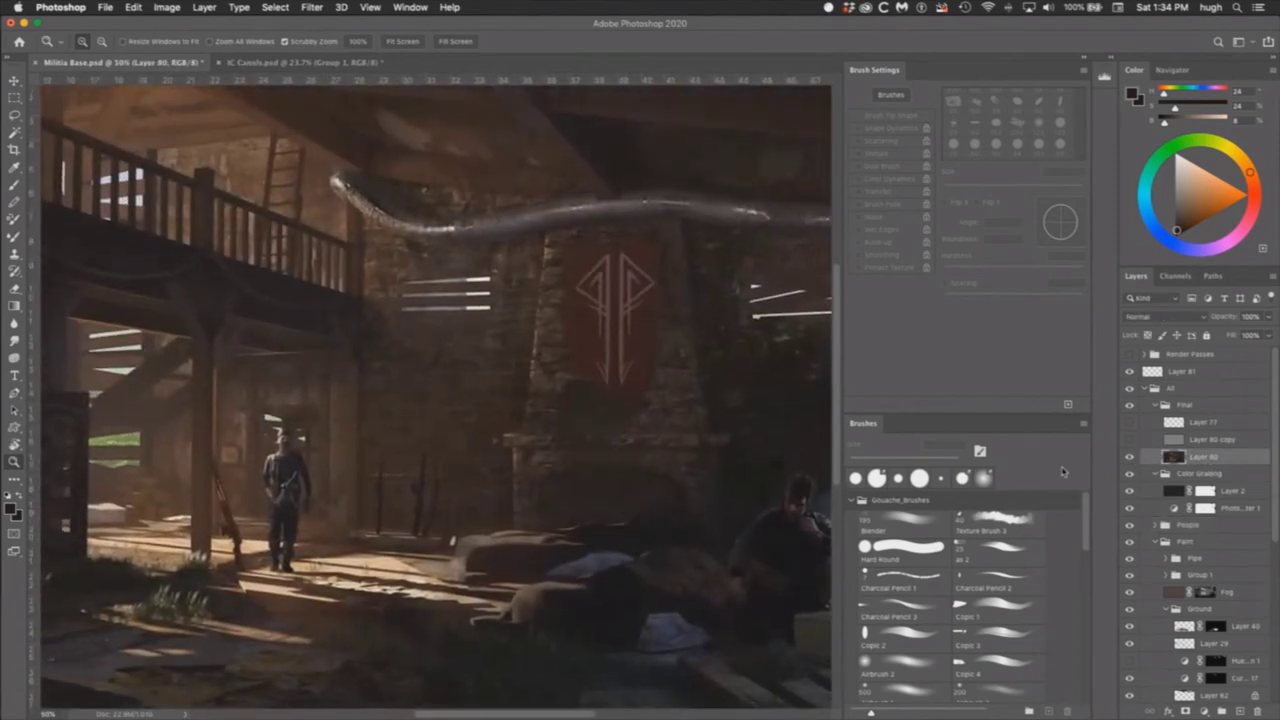
Step: Show Layer 80 copy in the Final group and compare the scene with it hidden and shown
left_click(1224, 440)
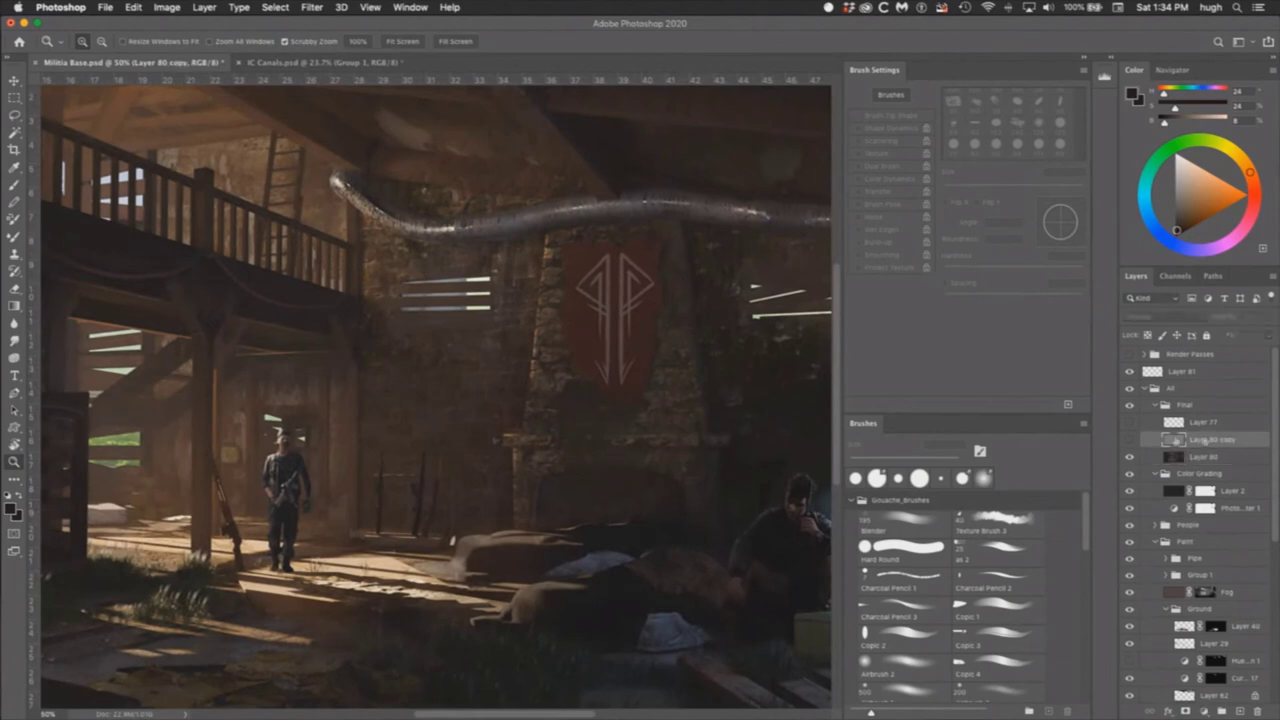
left_click(1130, 440)
left_click(1130, 440)
left_click(1130, 440)
double_click(1140, 444)
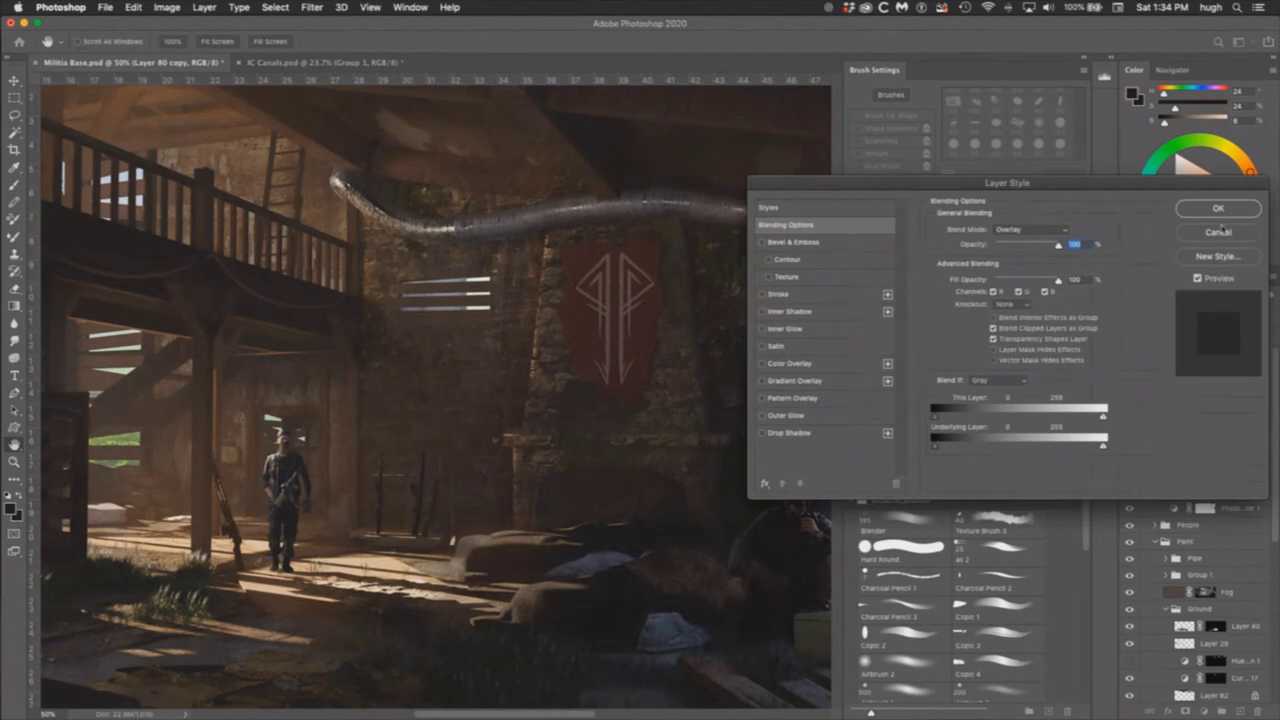
left_click(1218, 232)
Step: Set Layer 80 copy's blend mode to Normal and examine its grey edge detail around the window slats and pipe
left_click(1160, 316)
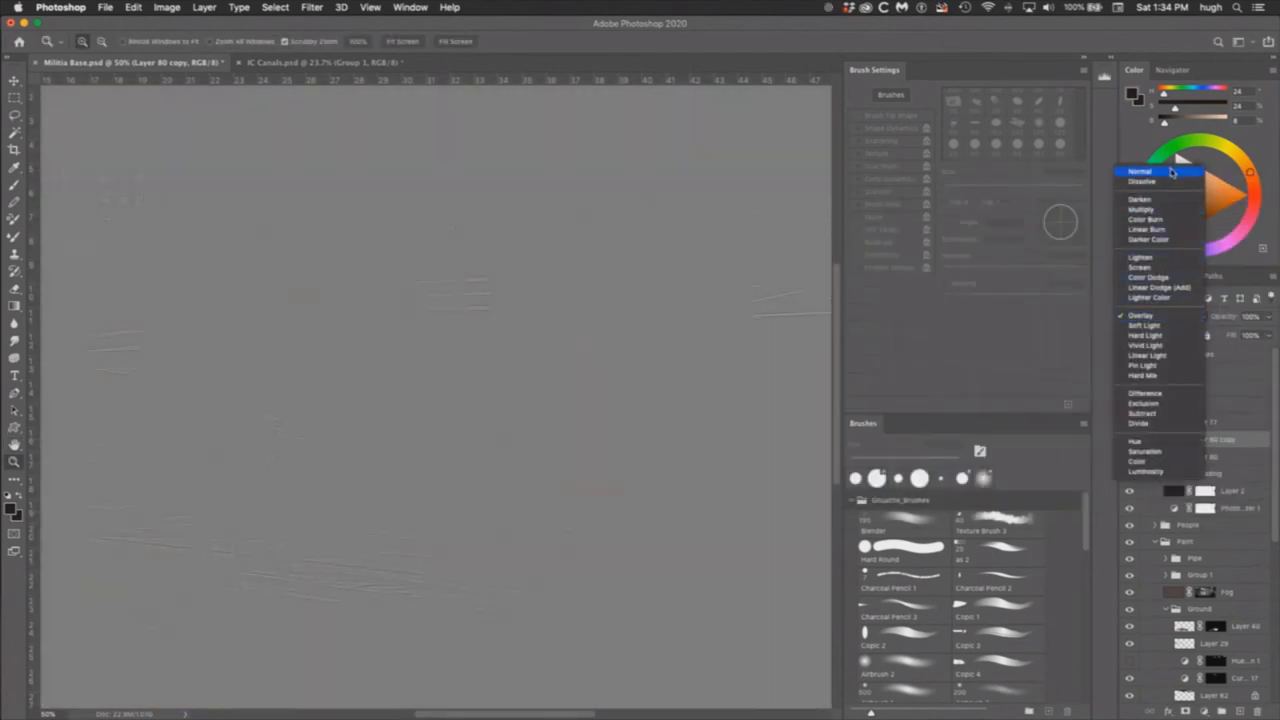
left_click(1172, 172)
left_click(620, 357, "alt")
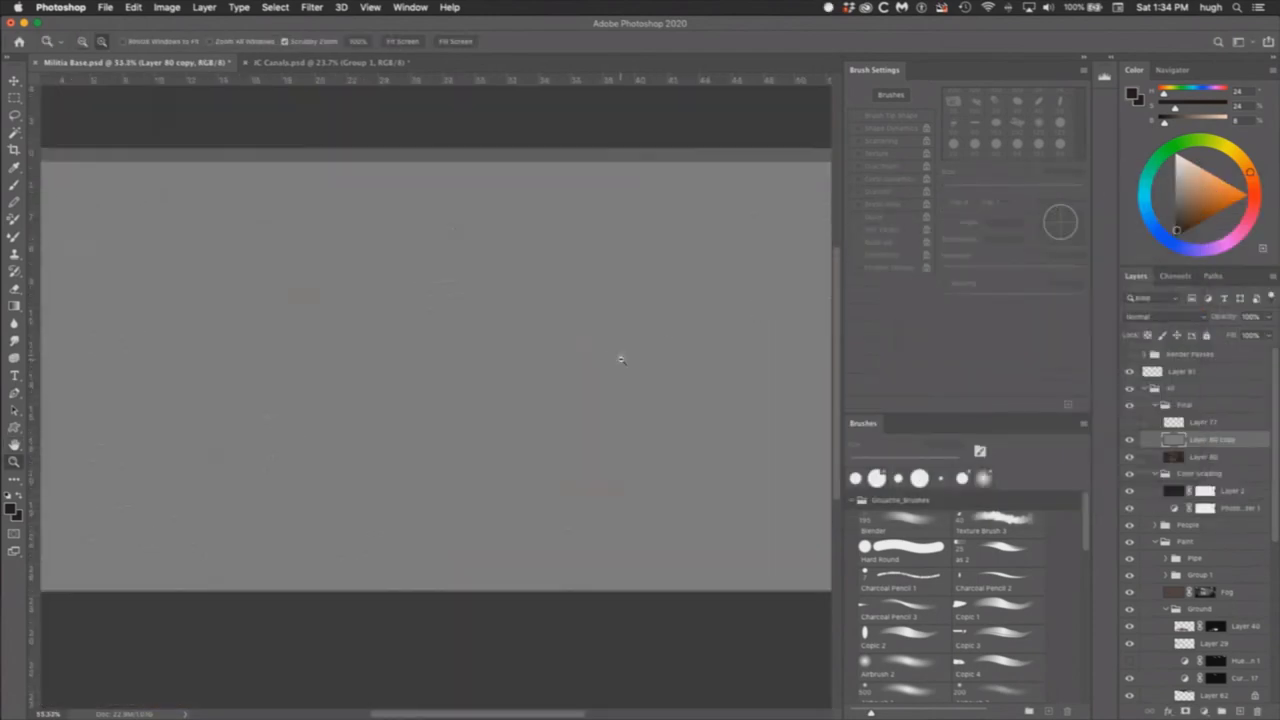
left_click(551, 363)
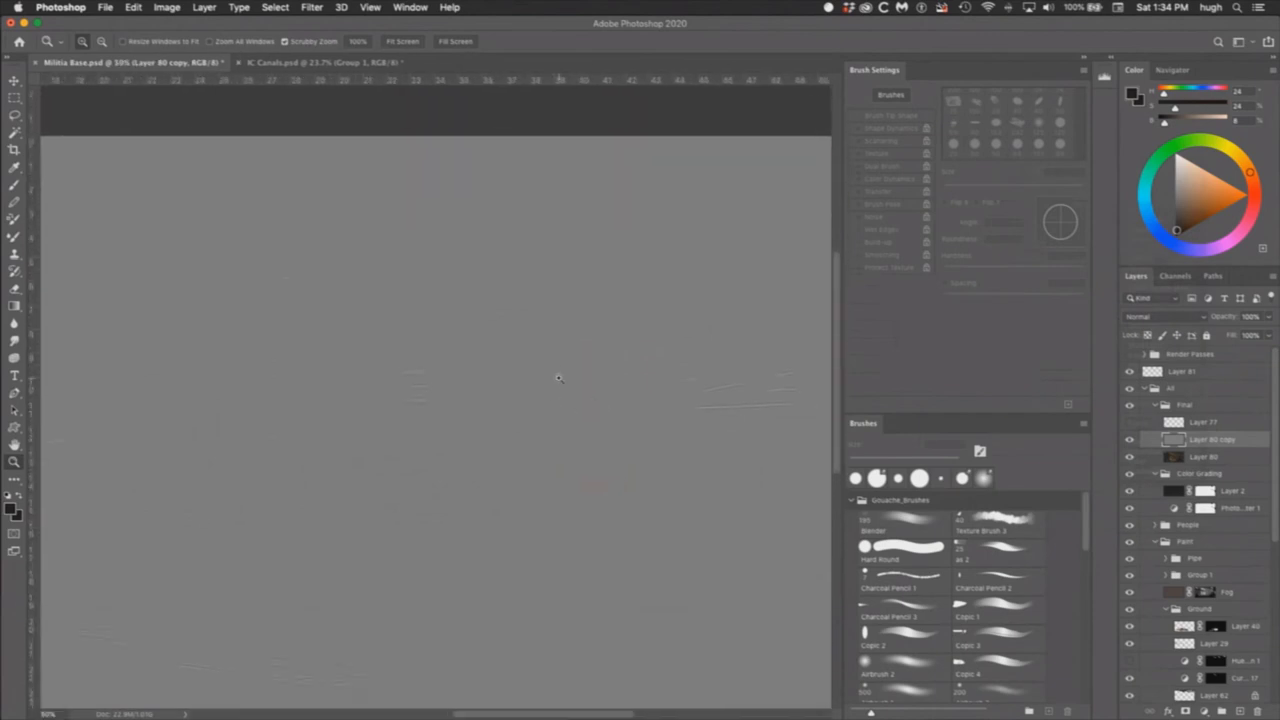
left_click(428, 370)
left_click(421, 366)
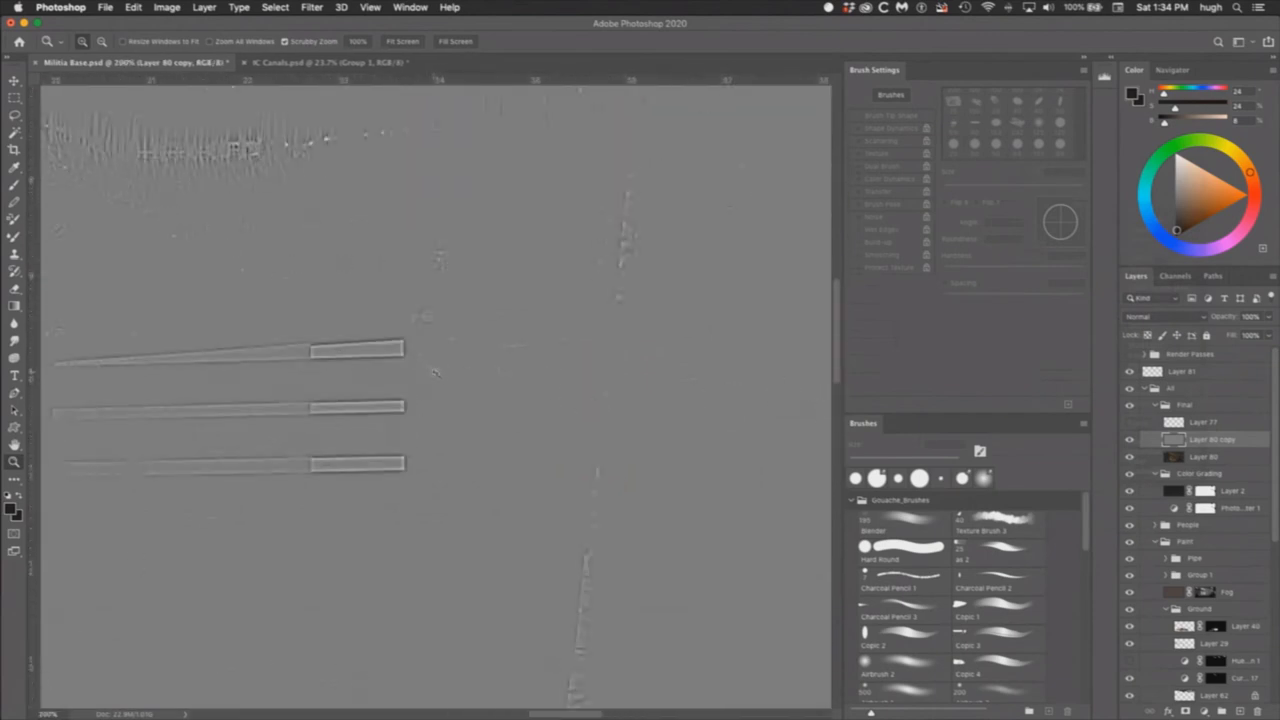
key("alt")
left_click(425, 397, "alt")
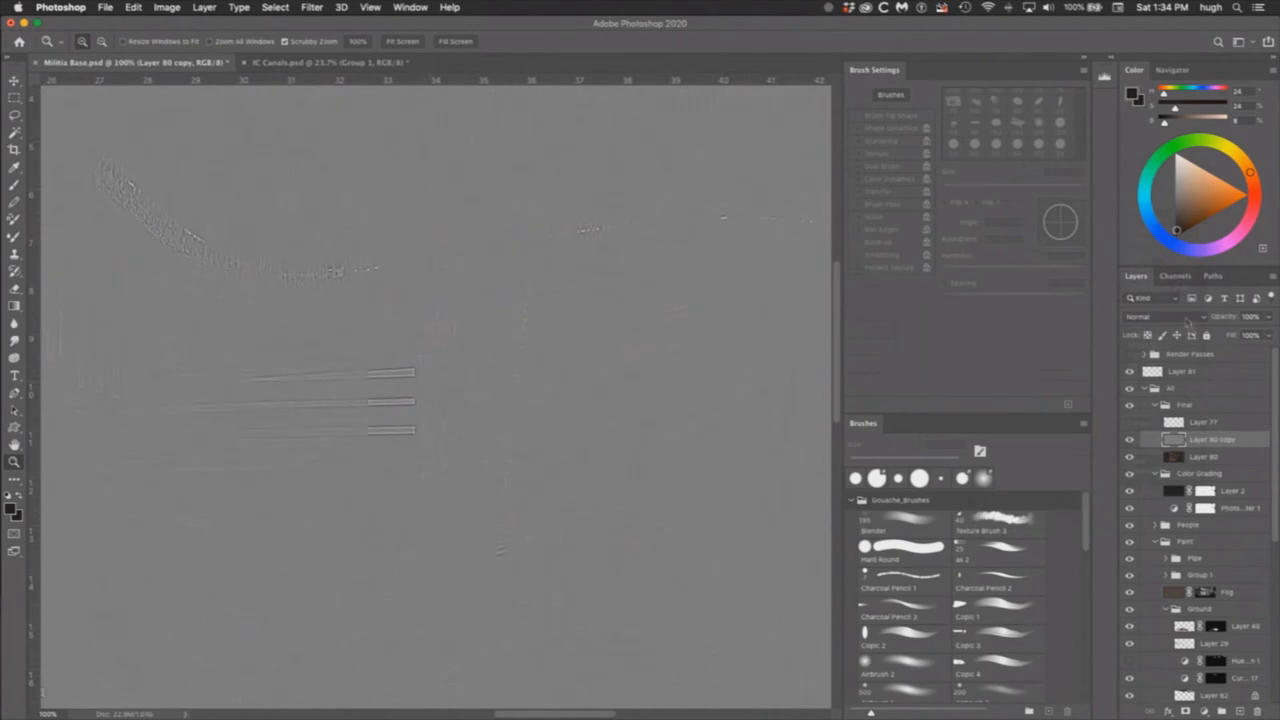
Step: Set Layer 80 copy's blend mode to Overlay and inspect its effect on the fireplace stonework
left_click(1176, 317)
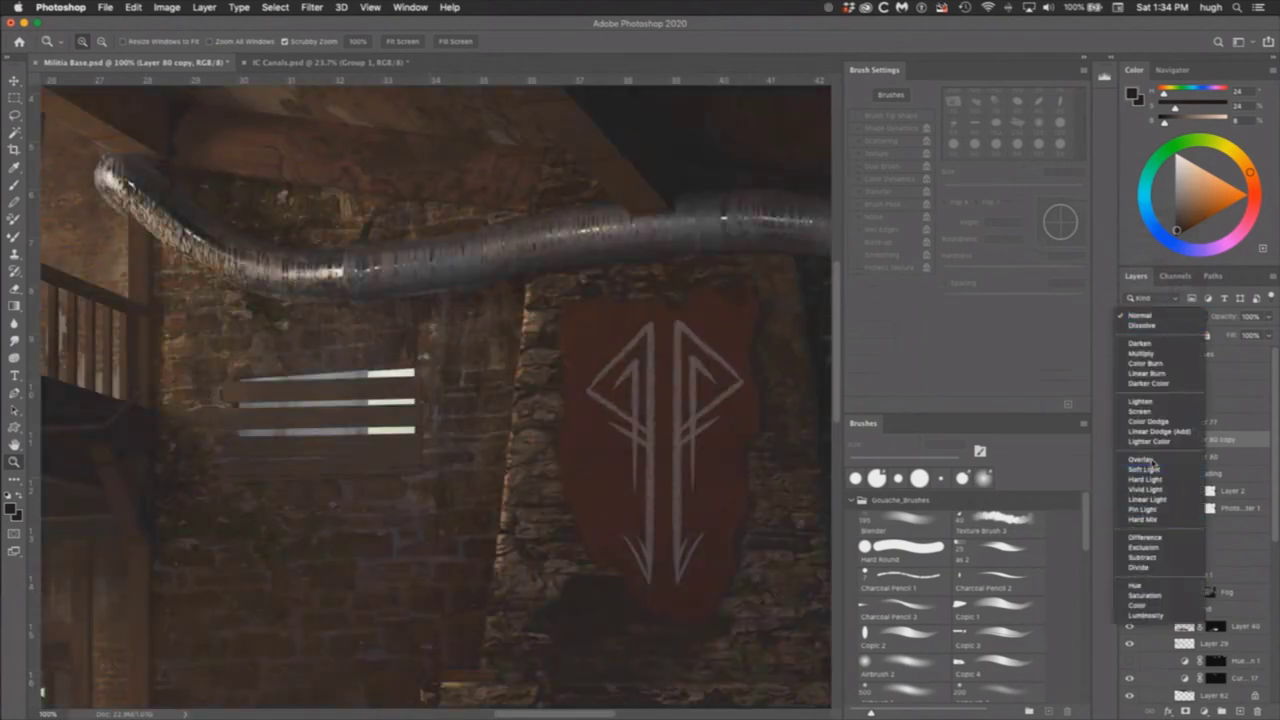
left_click(1144, 467)
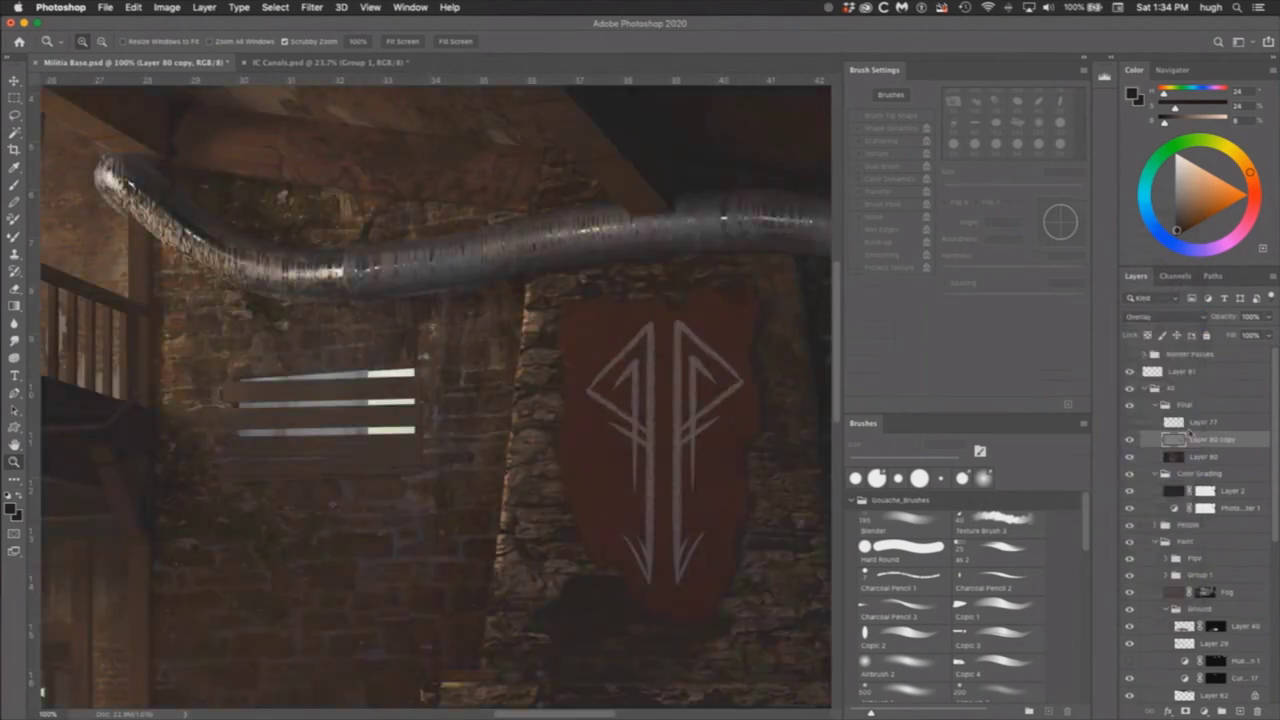
left_click(1131, 441)
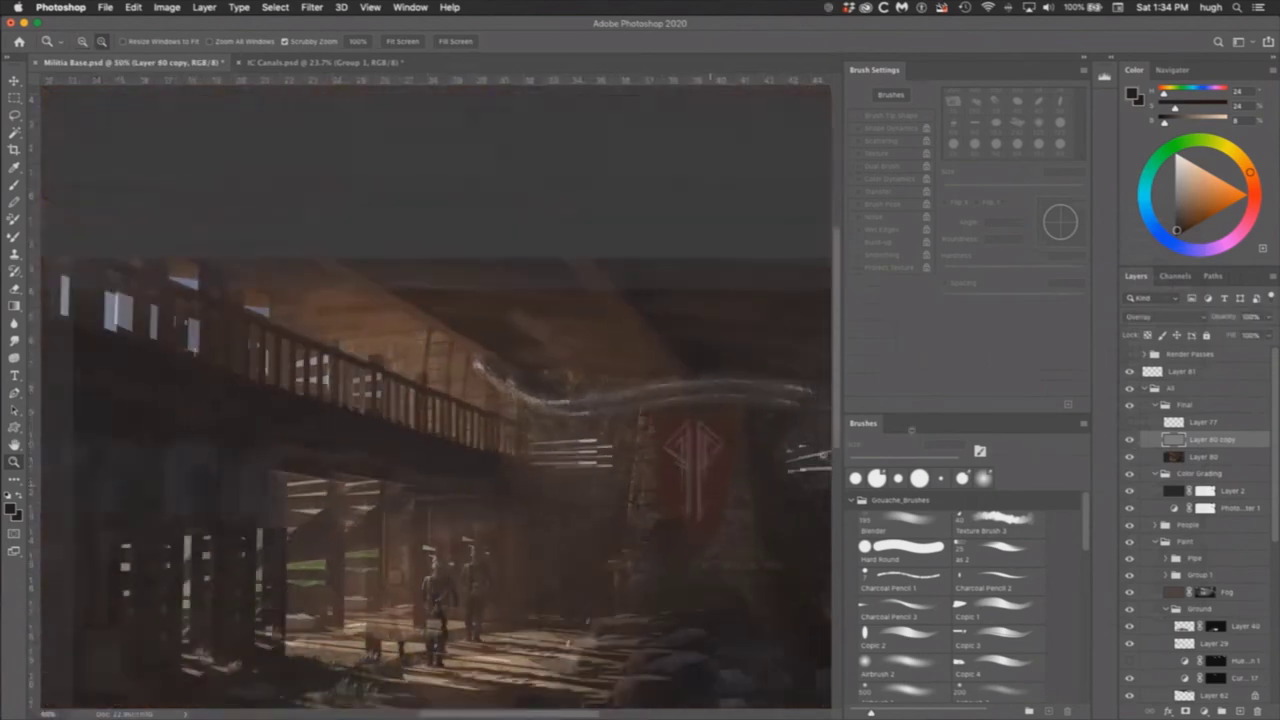
left_click_drag(720, 560, 694, 522)
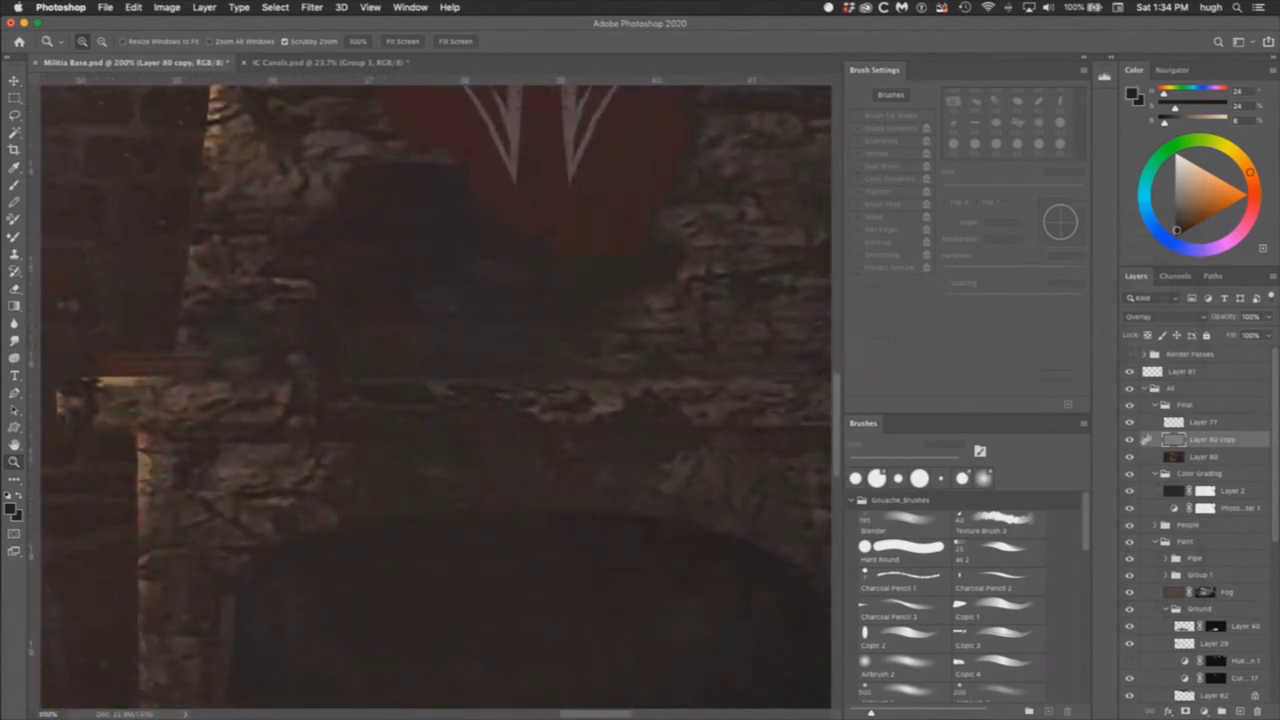
Step: Save the Militia Base document with the whole painting in view
left_click(720, 523, "alt")
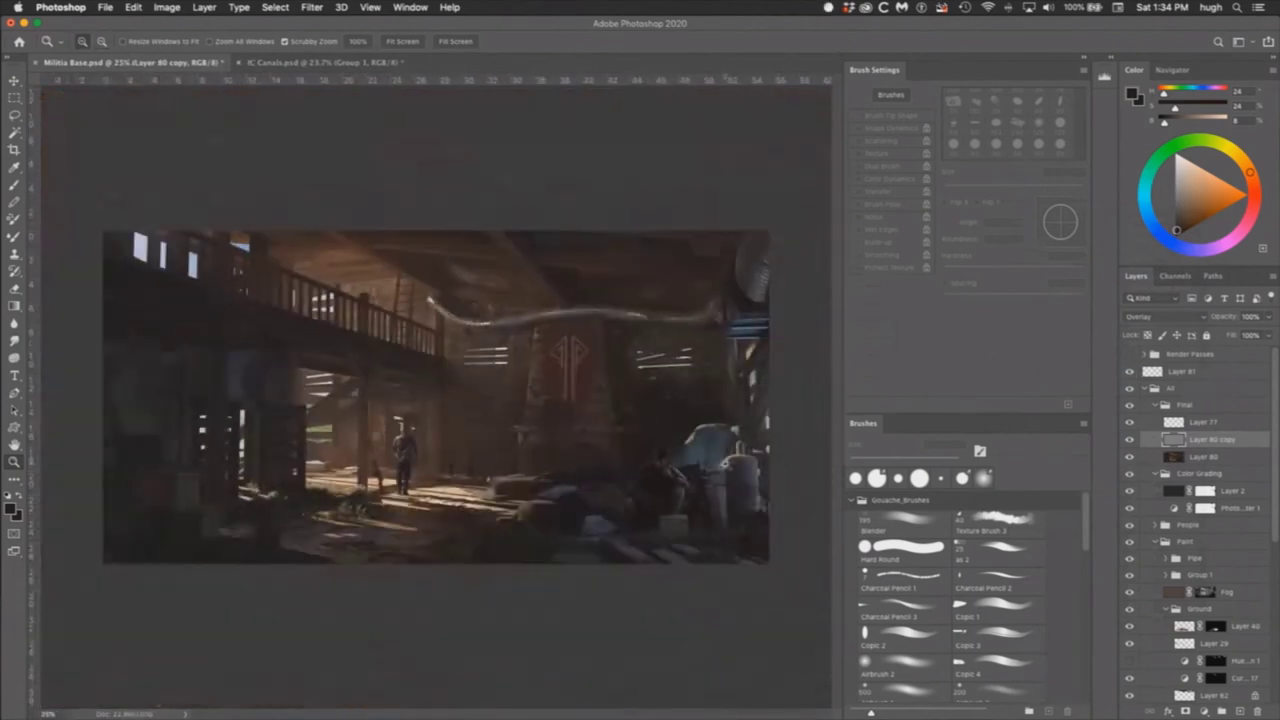
left_click(645, 441)
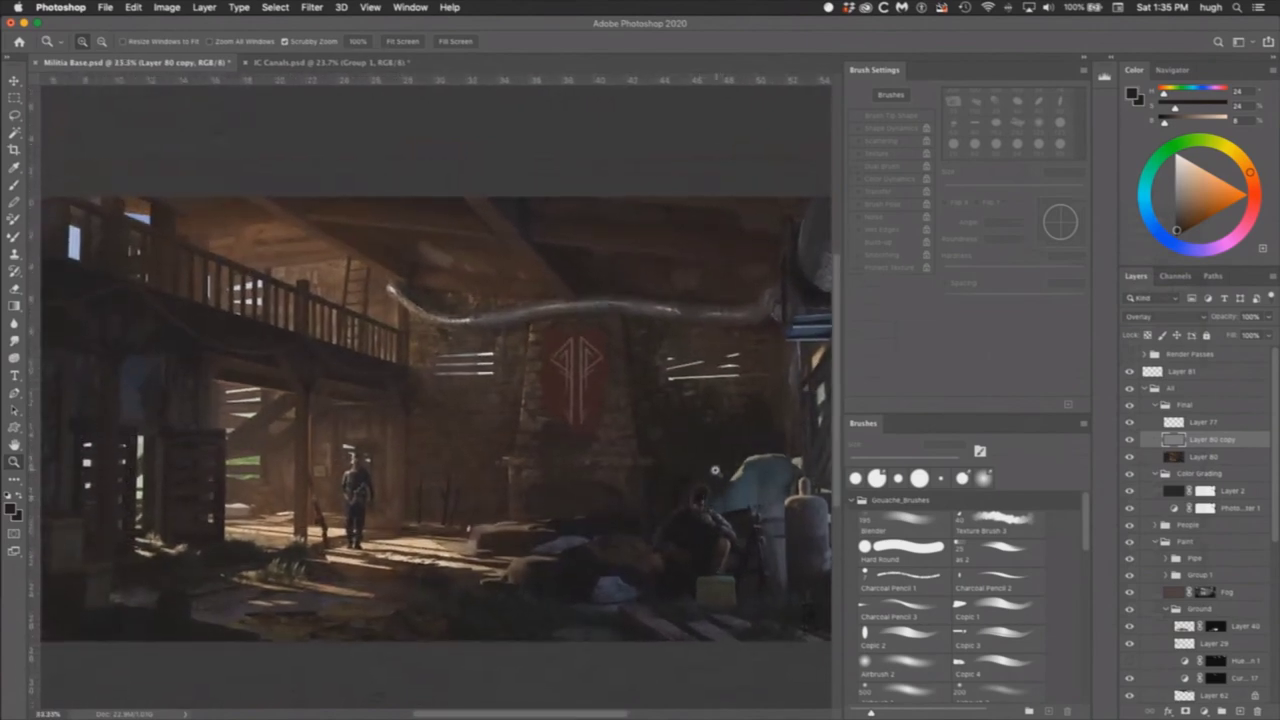
left_click(718, 471, "alt")
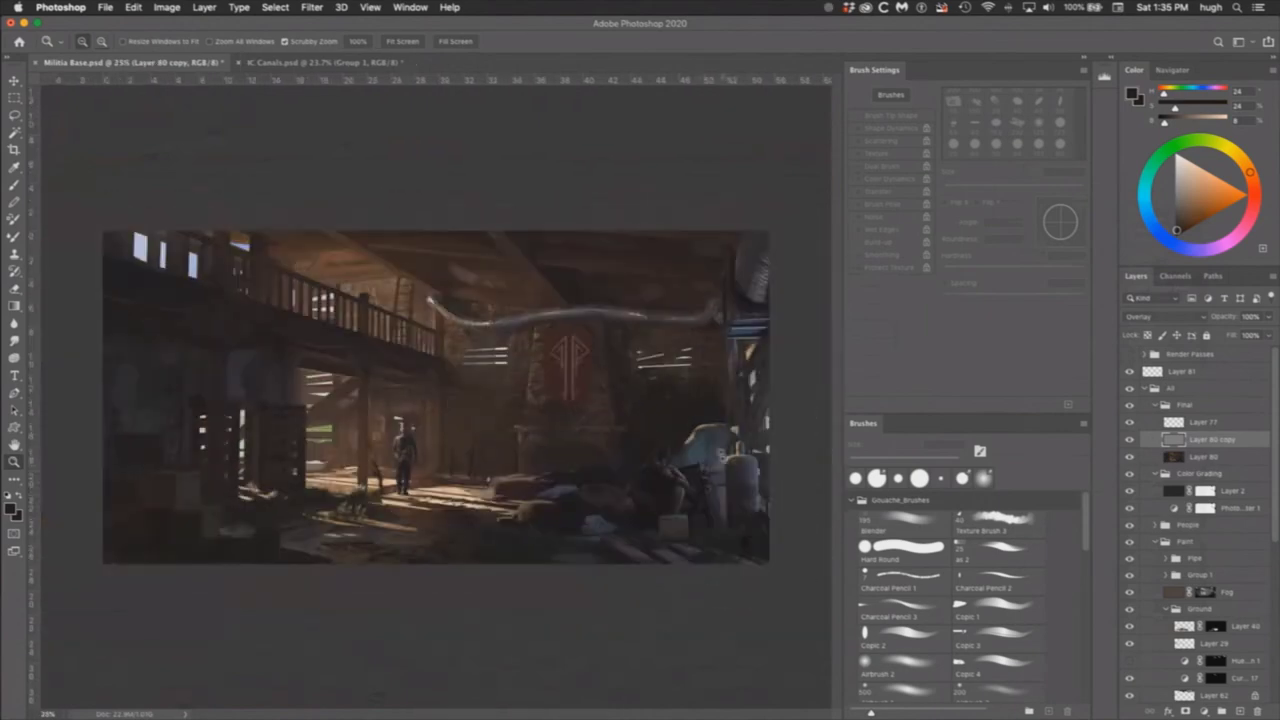
left_click(705, 385)
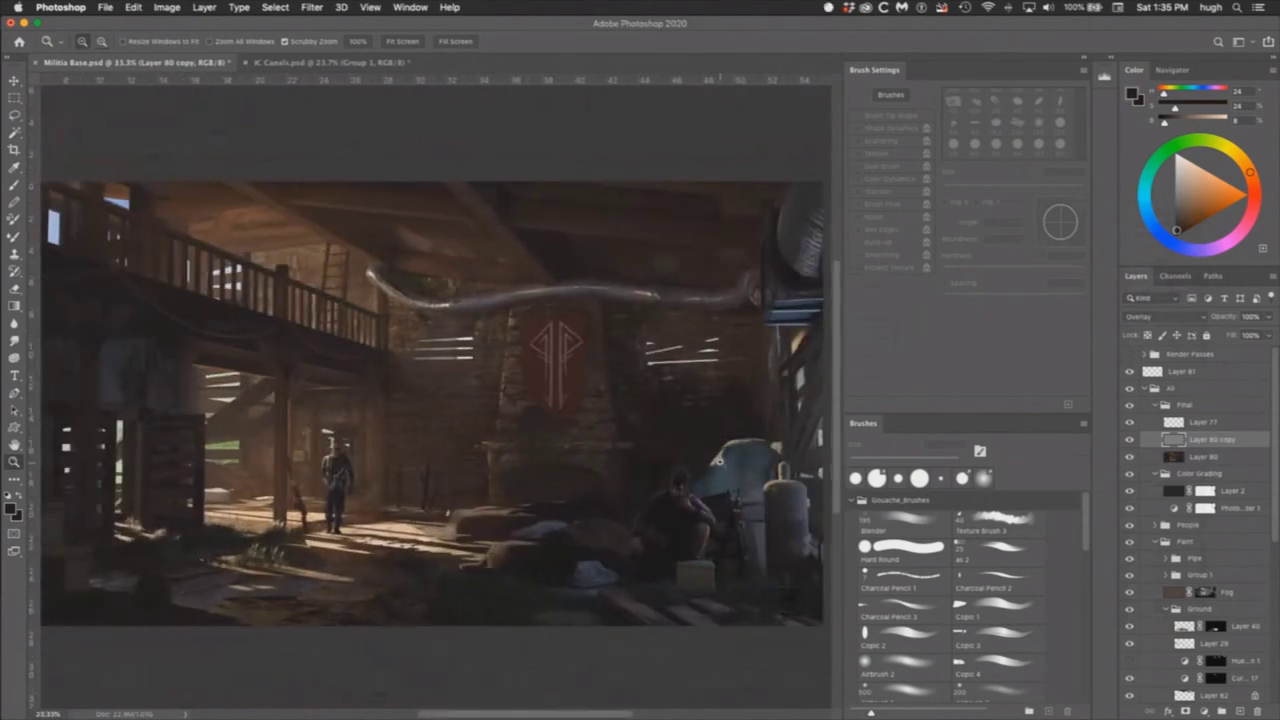
key("super+s")
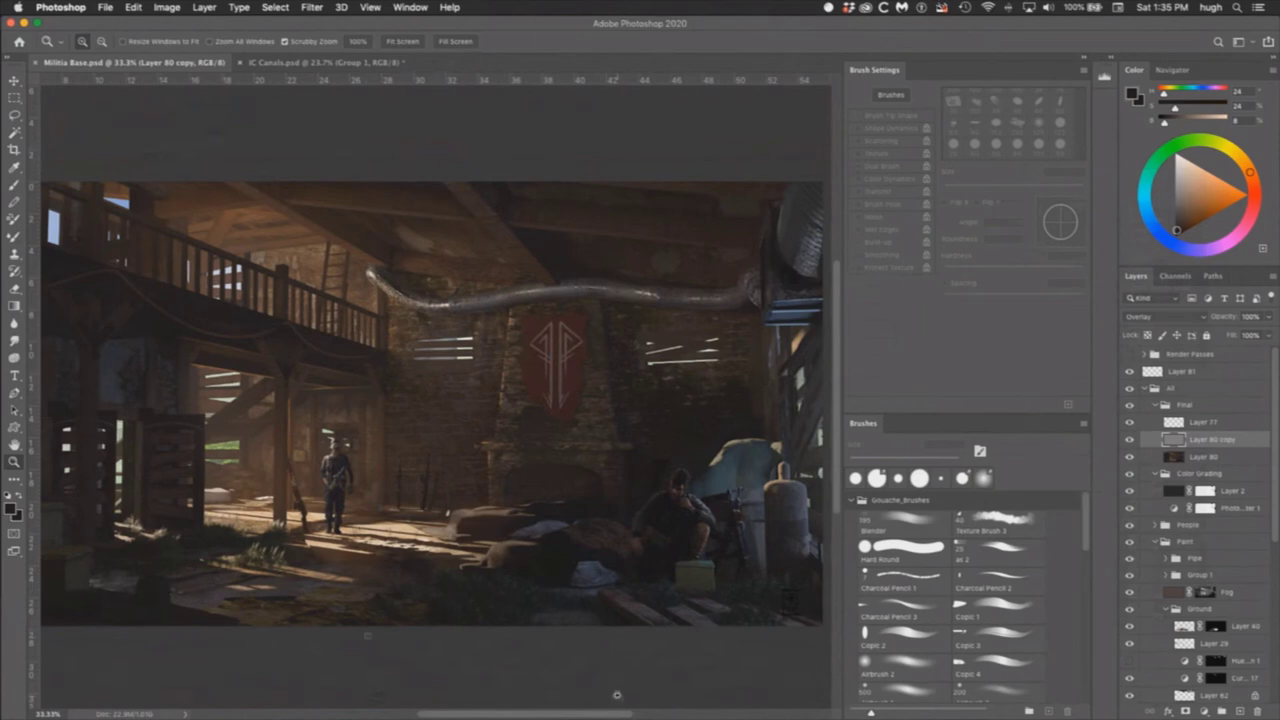
Step: Switch to Quixel Bridge, clear the debris search, browse the Birch materials under Surfaces > Bark, and close the Bridge window
key("super+Tab")
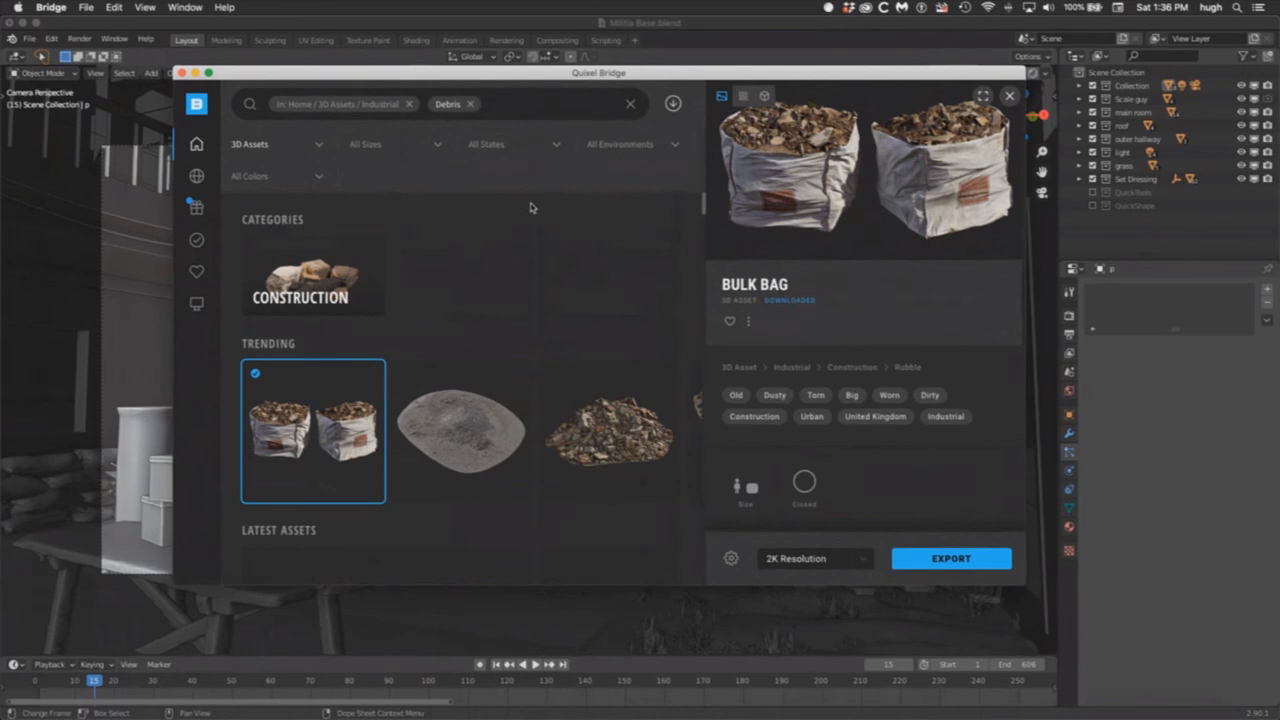
mouse_move(197, 176)
left_click(632, 104)
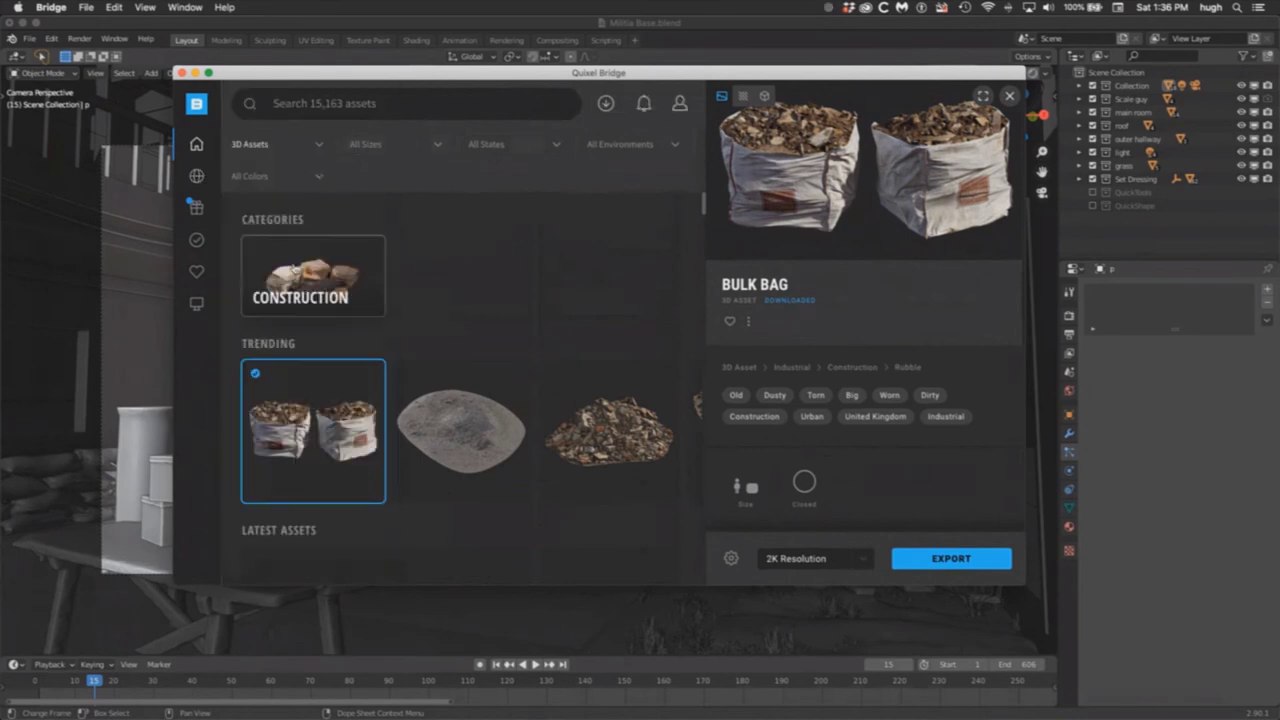
mouse_move(198, 148)
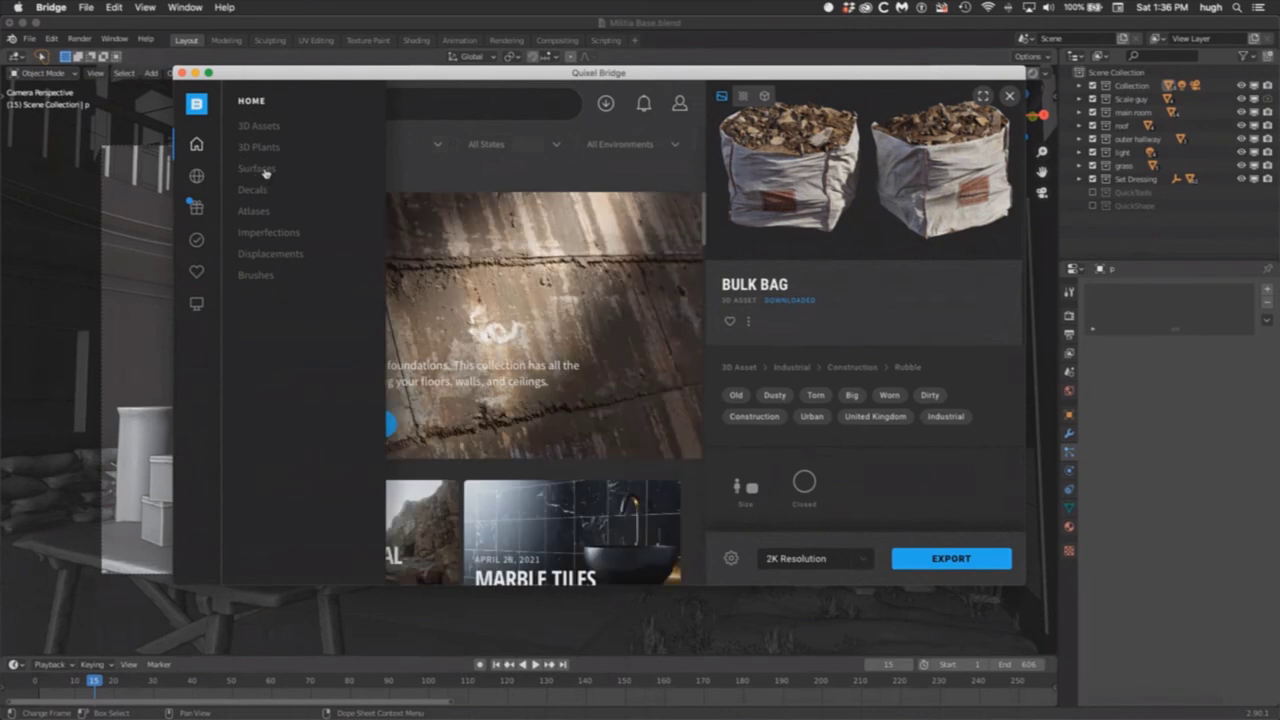
left_click(257, 168)
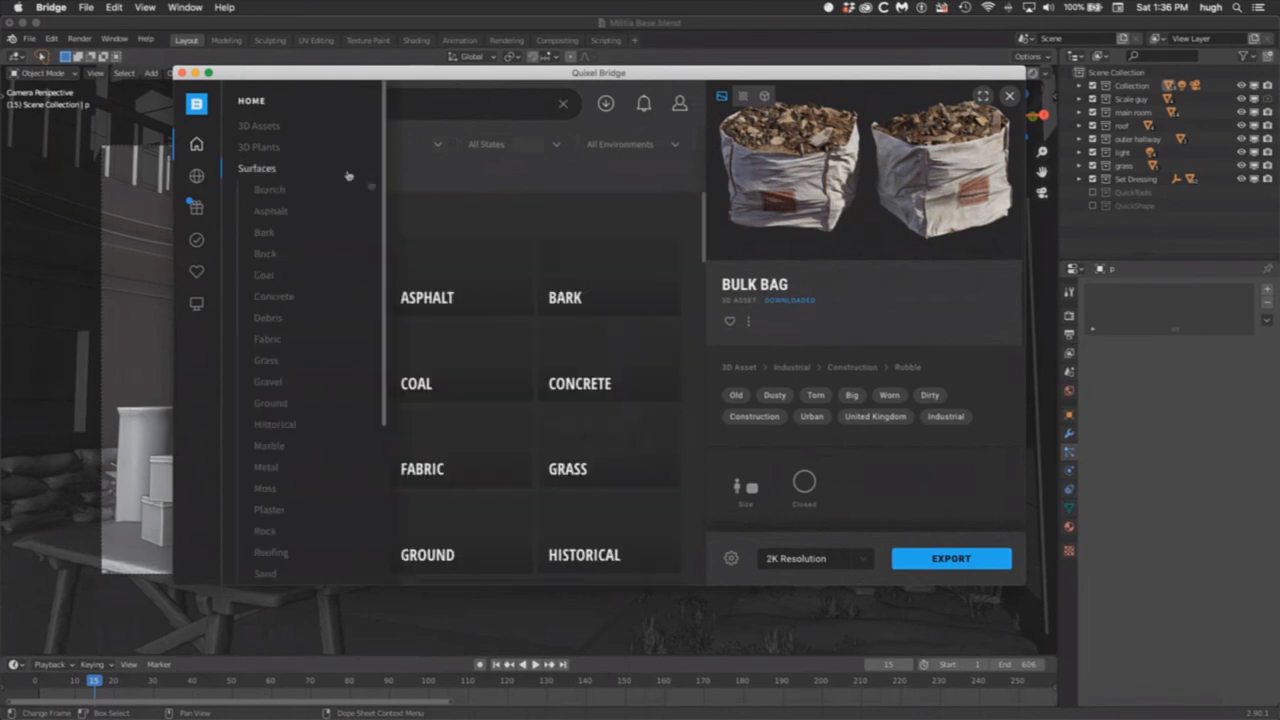
left_click(600, 284)
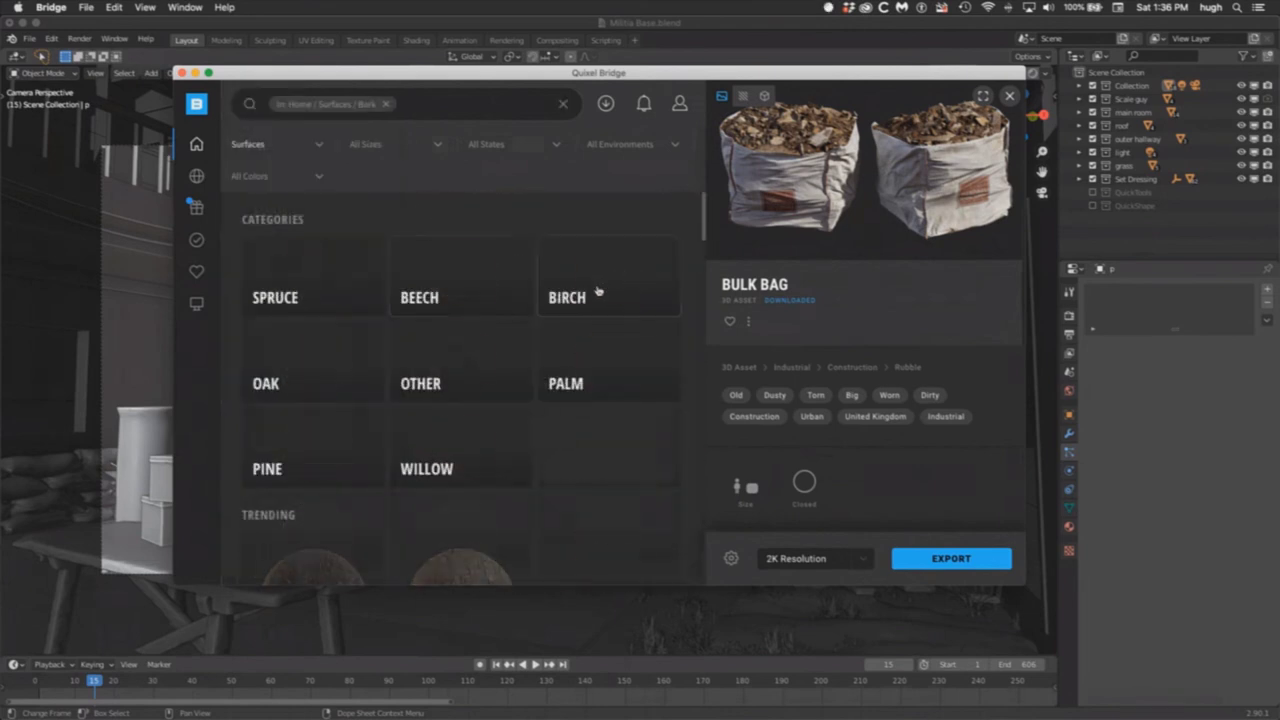
left_click(587, 289)
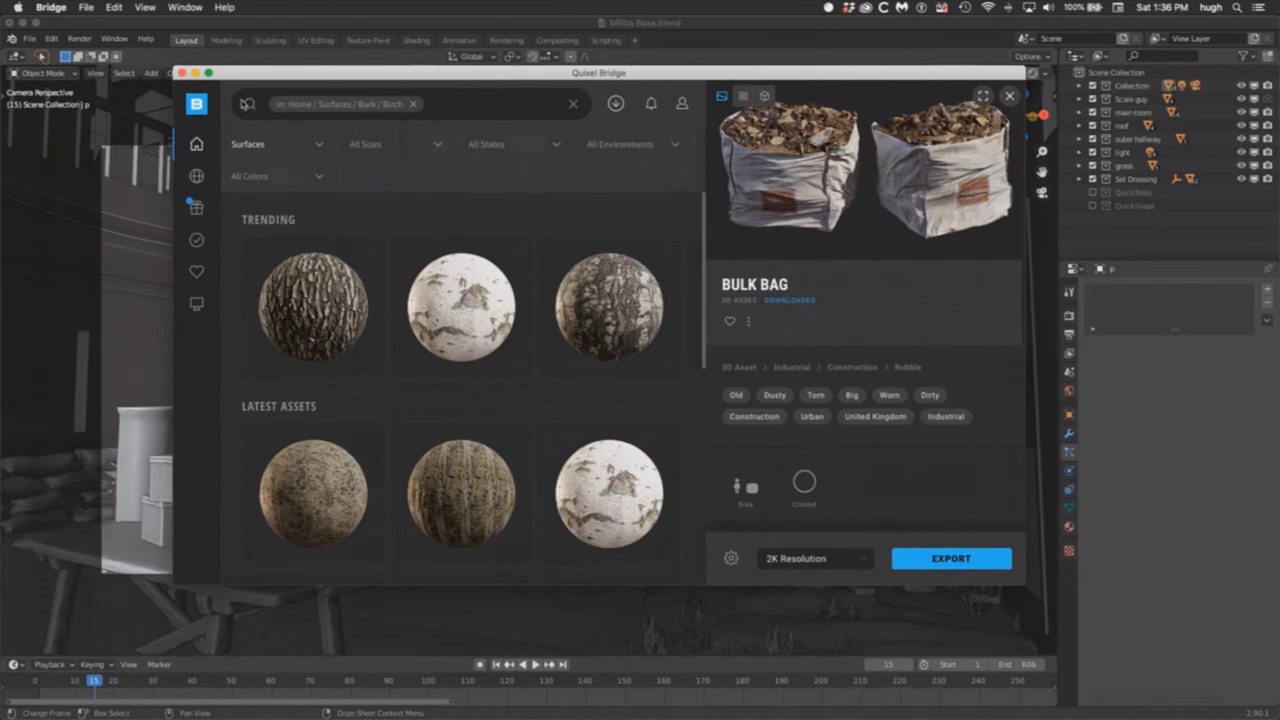
left_click(181, 73)
Step: In the Blender scene, select the box frame near the back wall, followed by the draped mattress on the floor
left_click(573, 471)
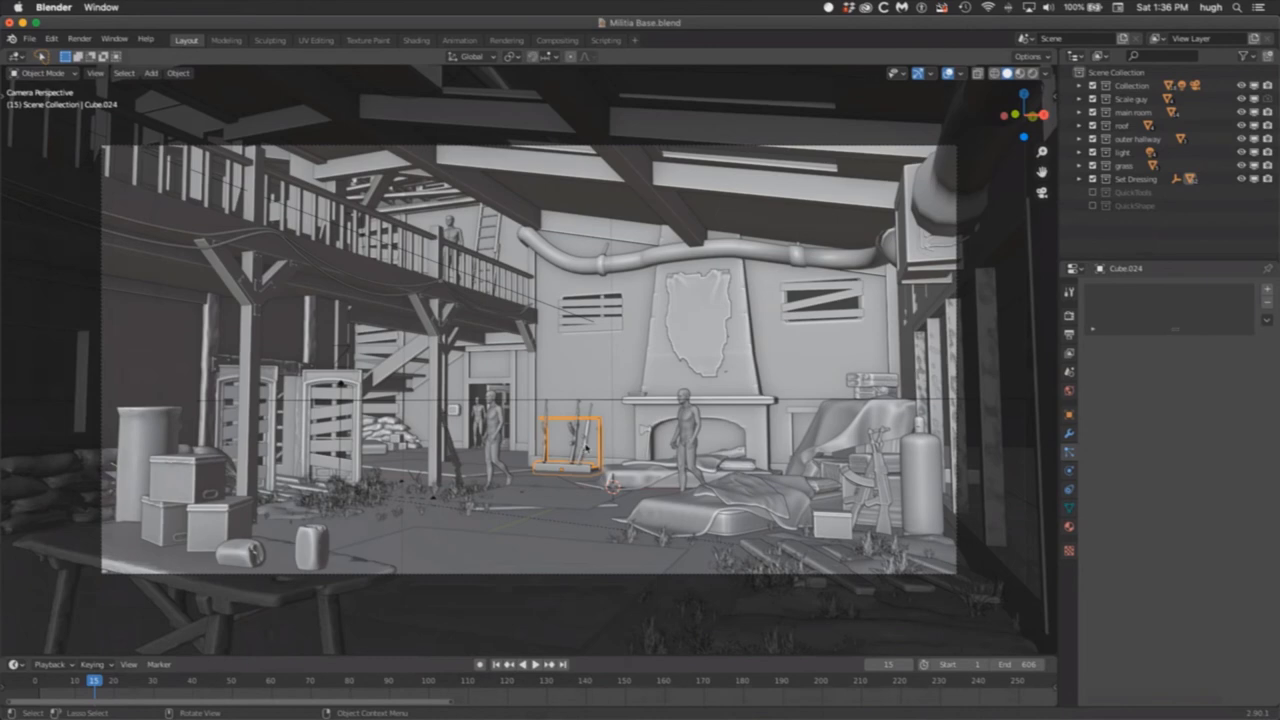
left_click(735, 522)
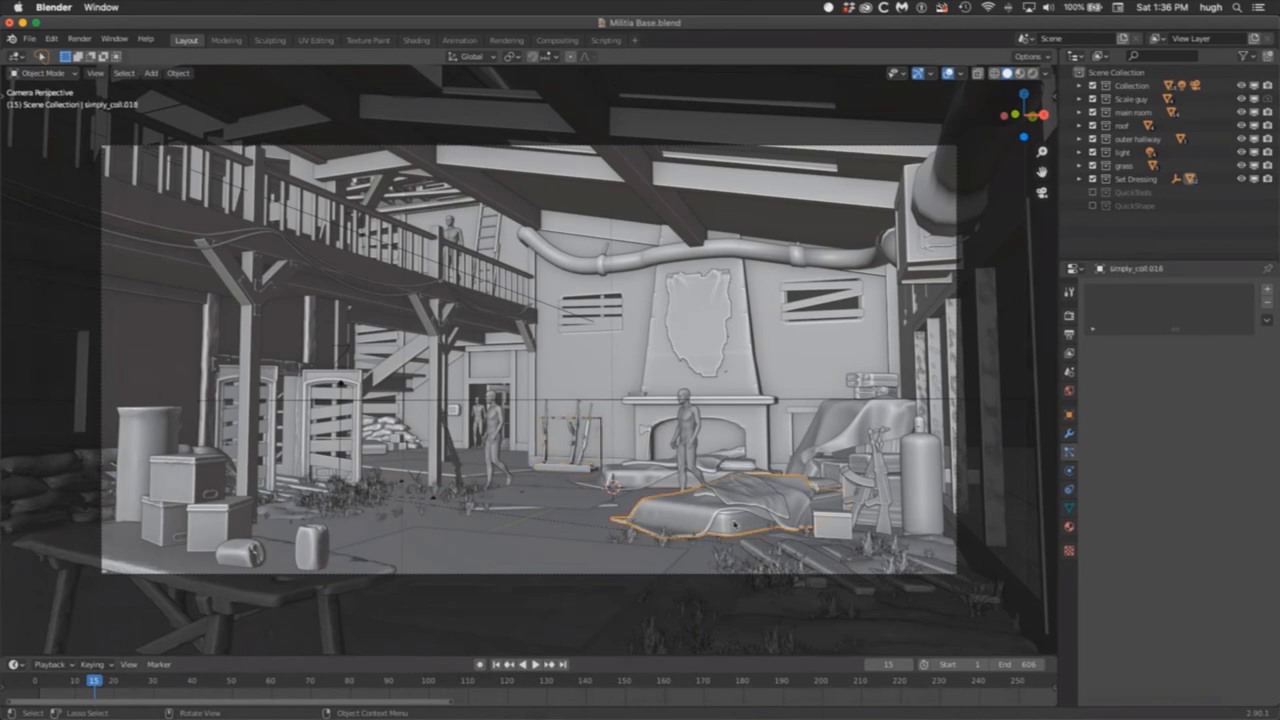
left_click(739, 500)
left_click(692, 508)
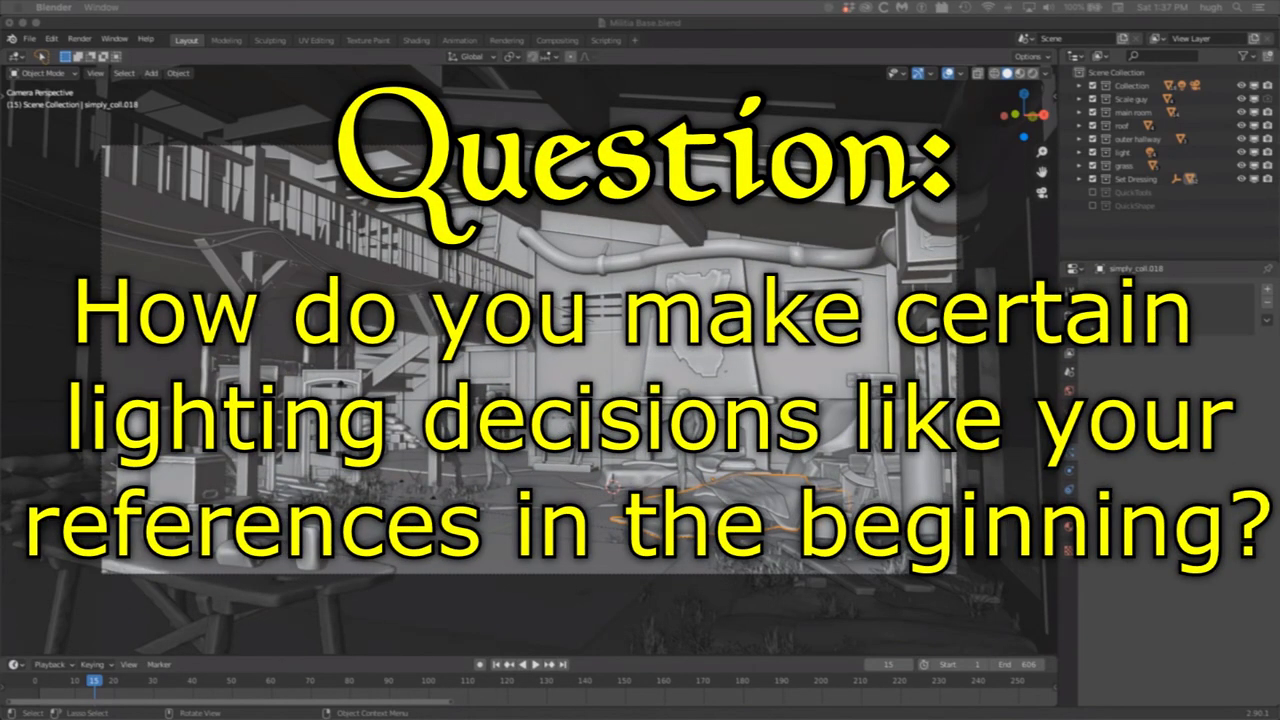
Step: Open the Light reference folder in Finder and preview ruin-indoors-overgrown-house-wallpaper-preview.jpg and Screen Shot 2021-04-21 at 1.40.21 AM.png
mouse_move(75, 708)
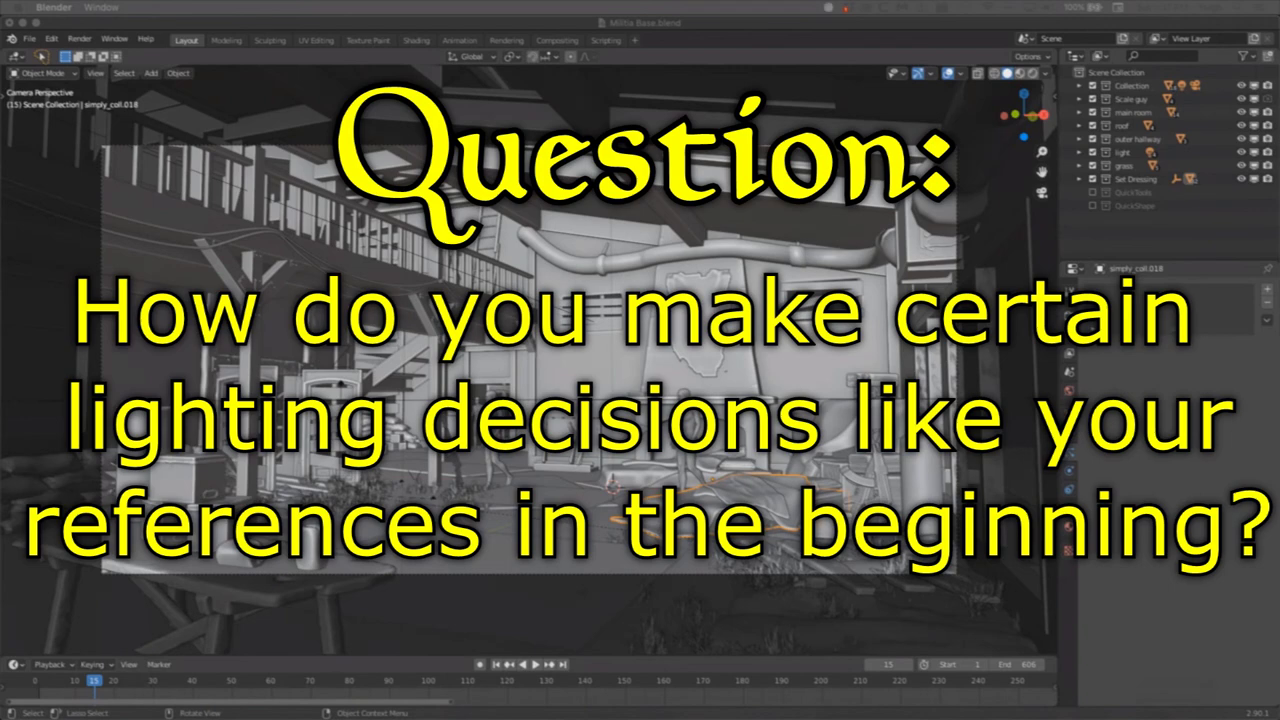
key("super+Down")
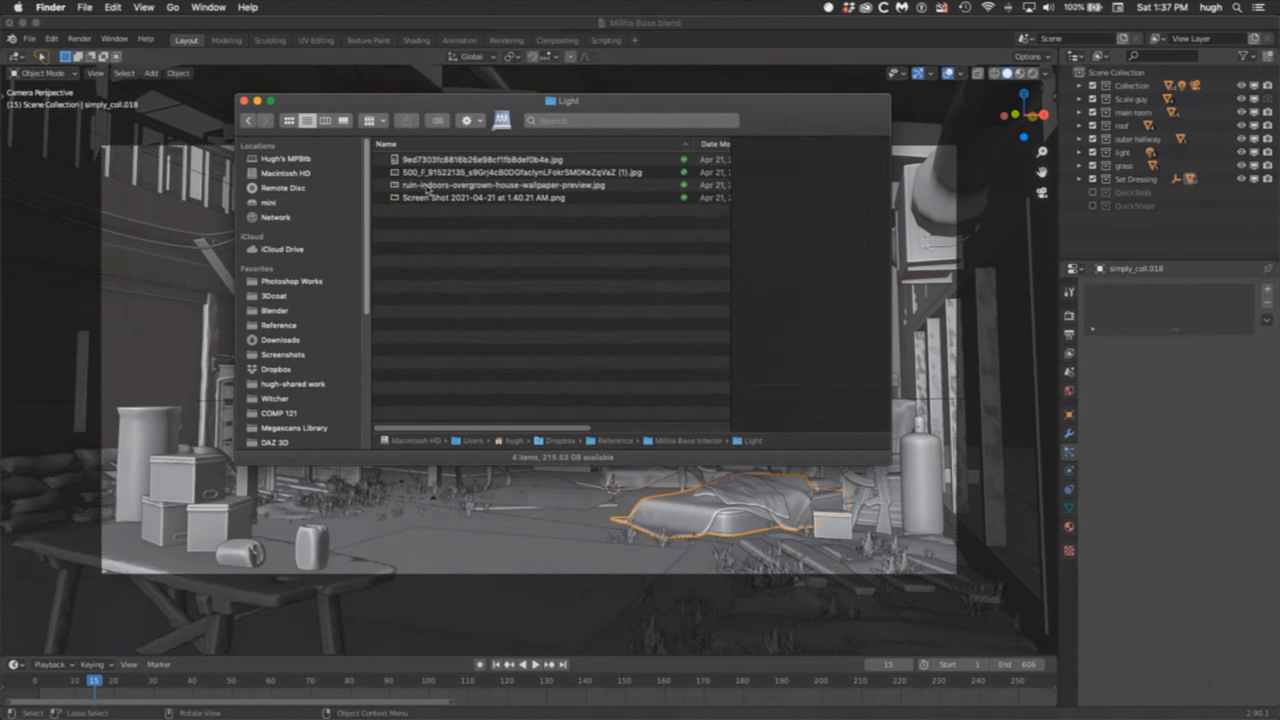
left_click(428, 186)
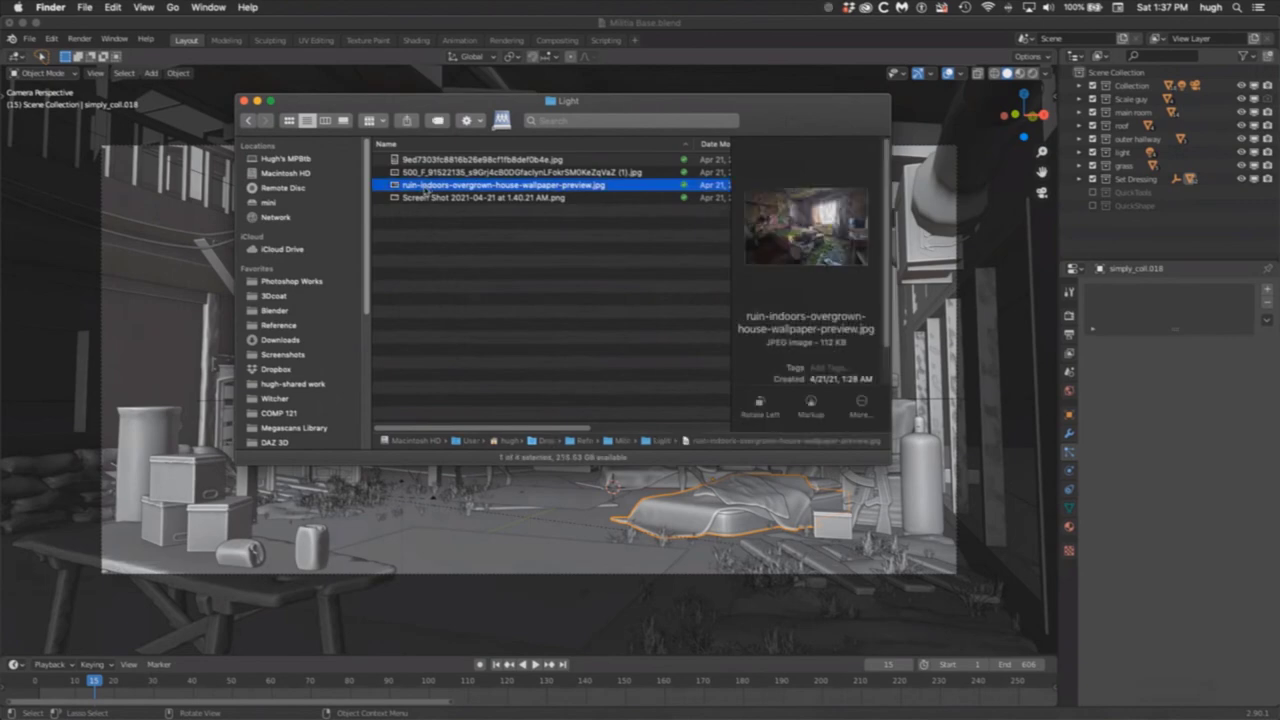
key("space")
key("space")
left_click(424, 197)
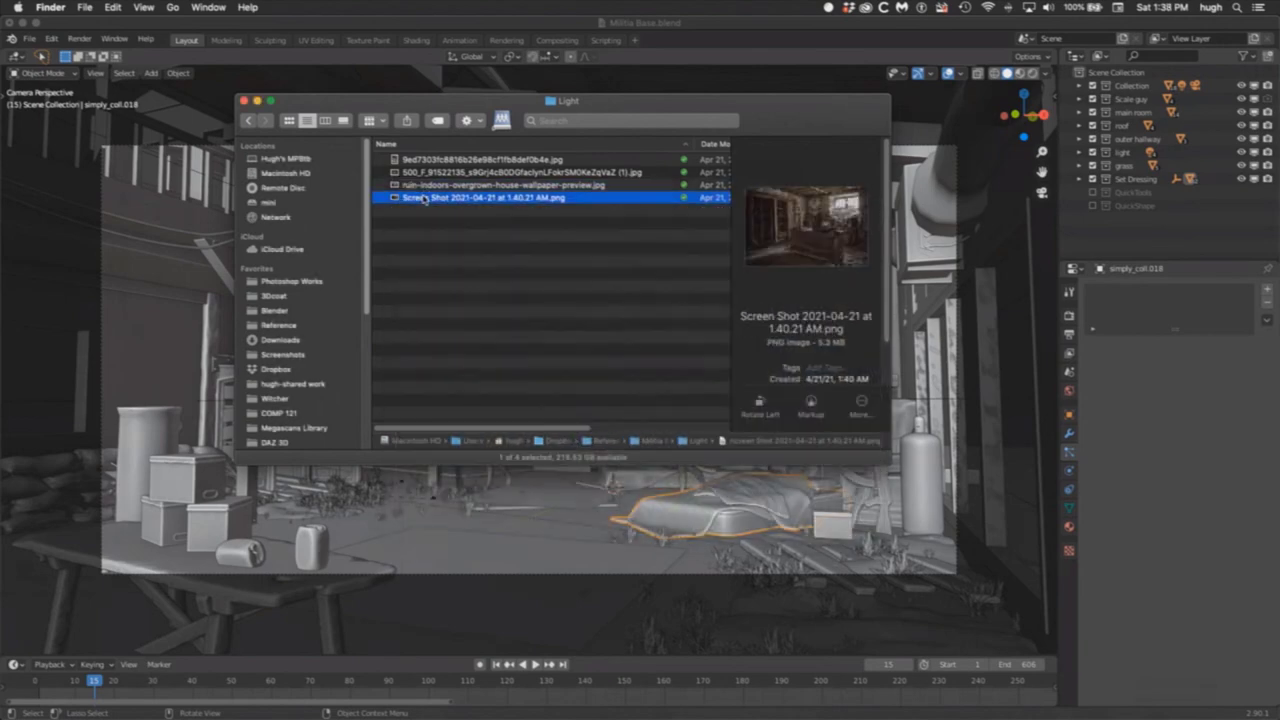
key("space")
key("space")
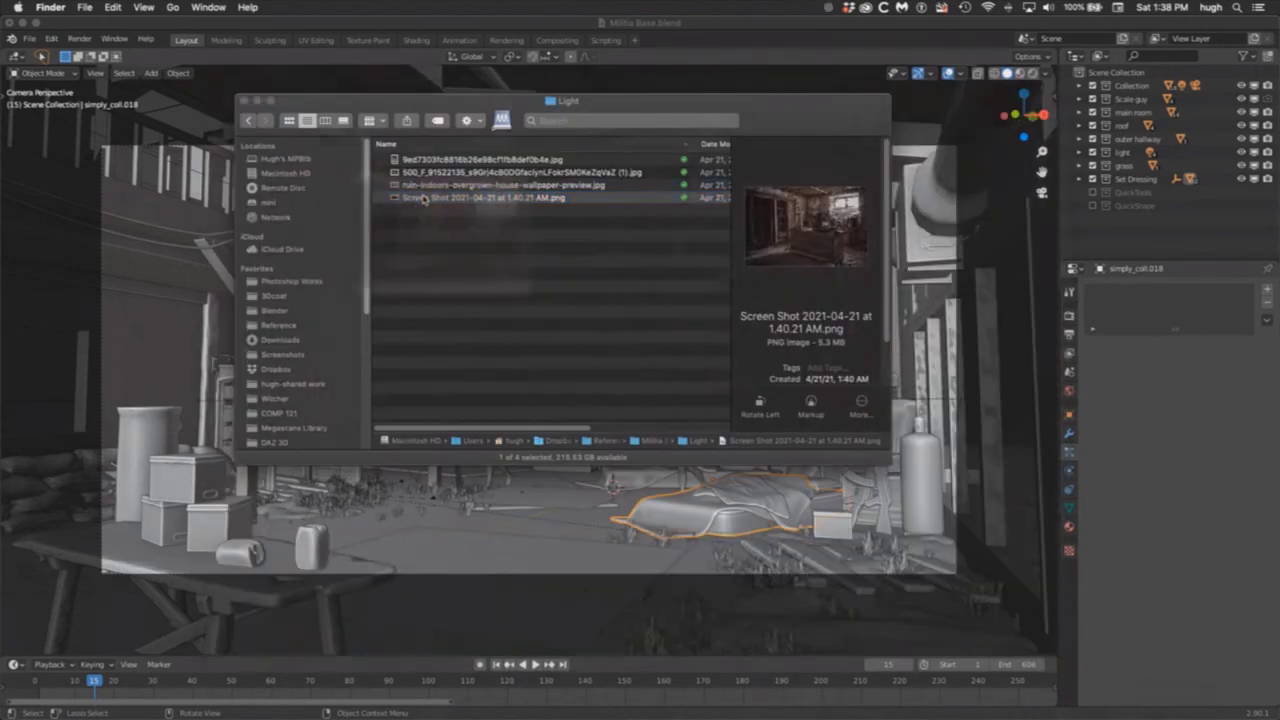
Step: Preview the 500_F_91522135 corridor image and ruin-indoors-overgrown-house-wallpaper-preview.jpg from the Light folder, and close the preview
left_click(435, 173)
key("space")
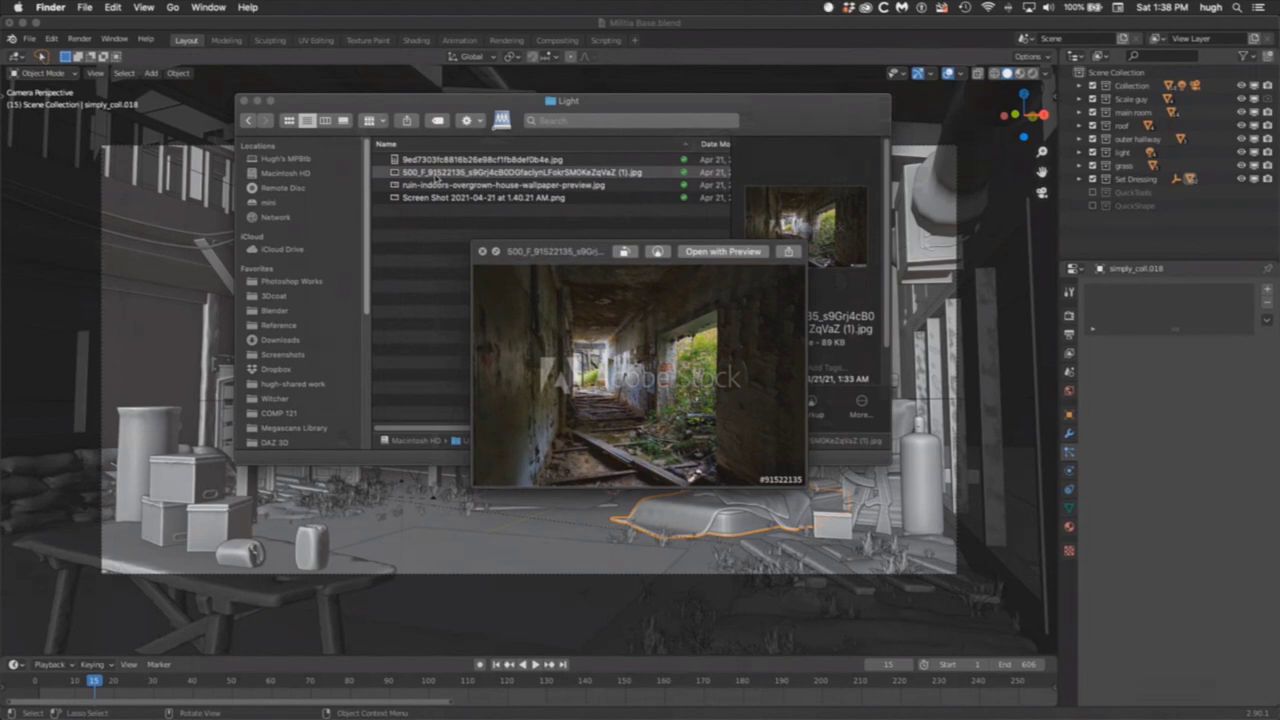
left_click(437, 174)
left_click(436, 189)
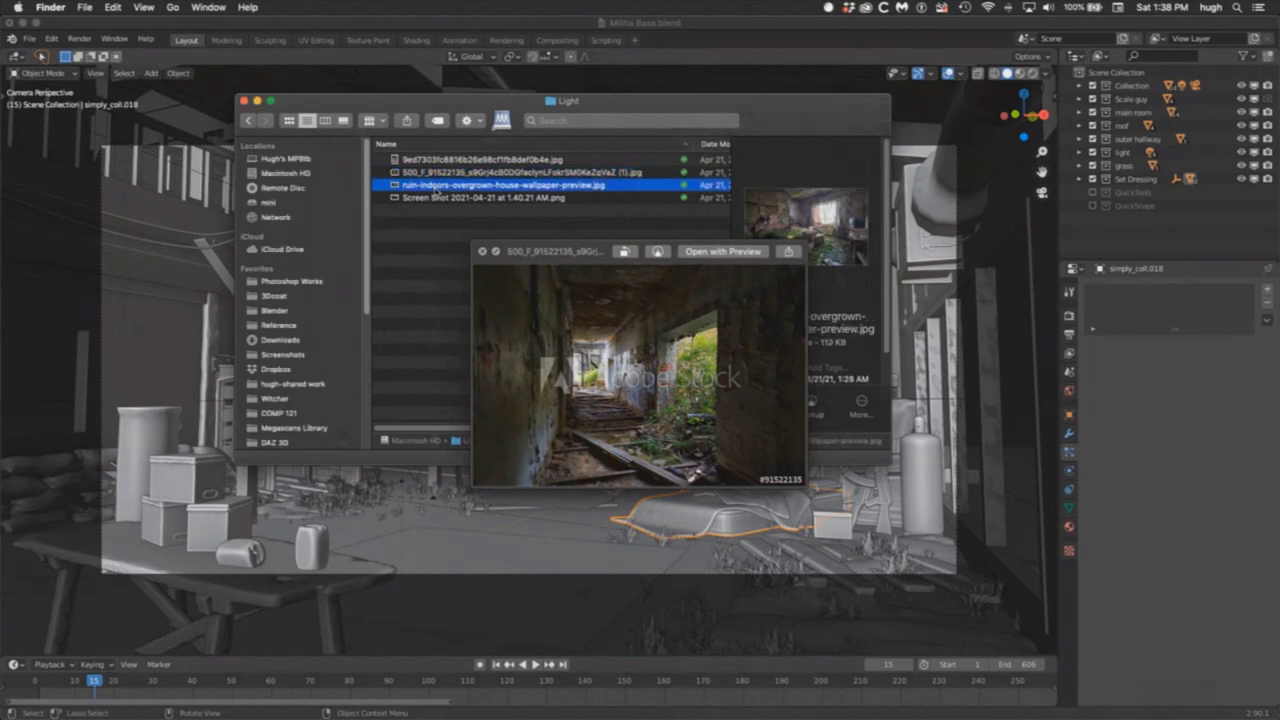
key("space")
key("space")
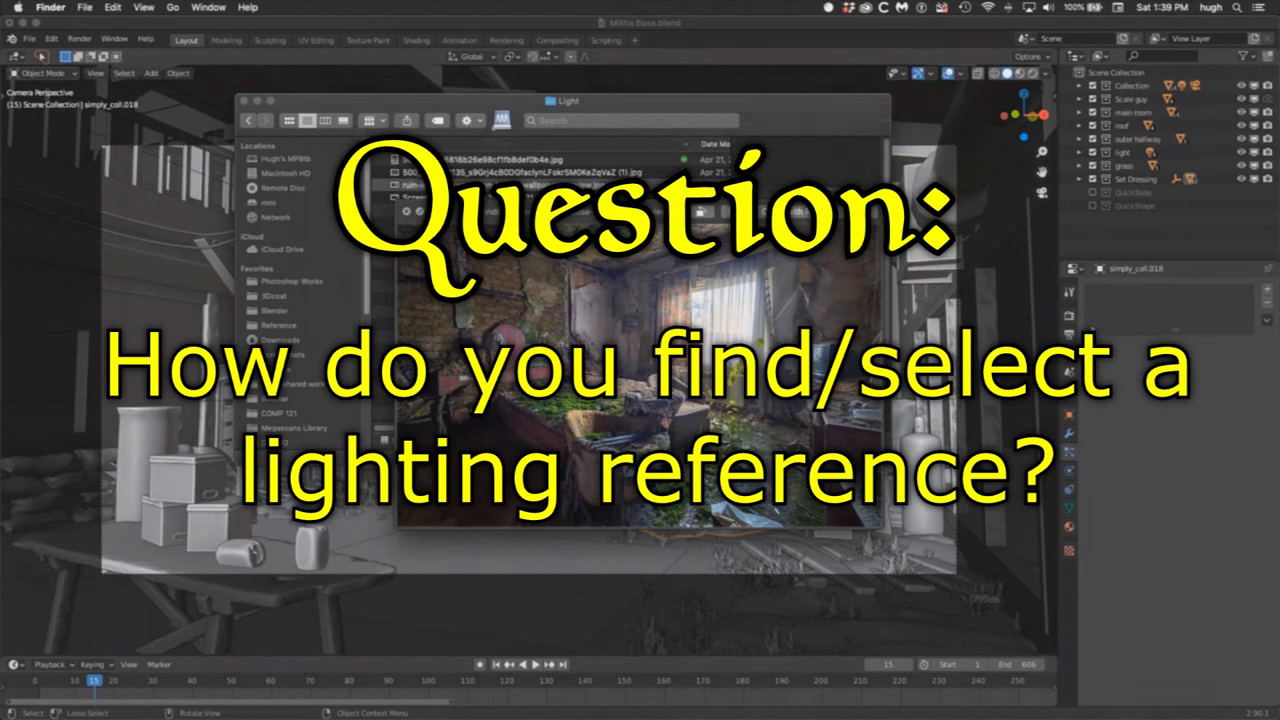
key("space")
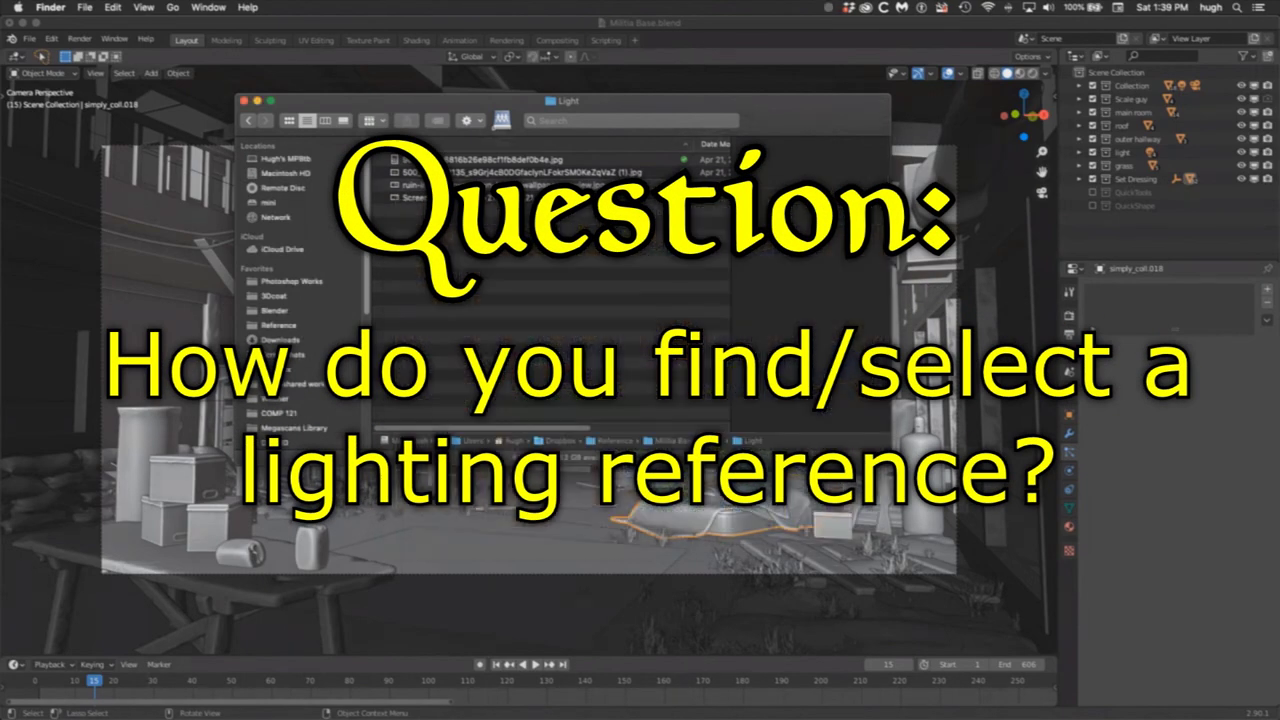
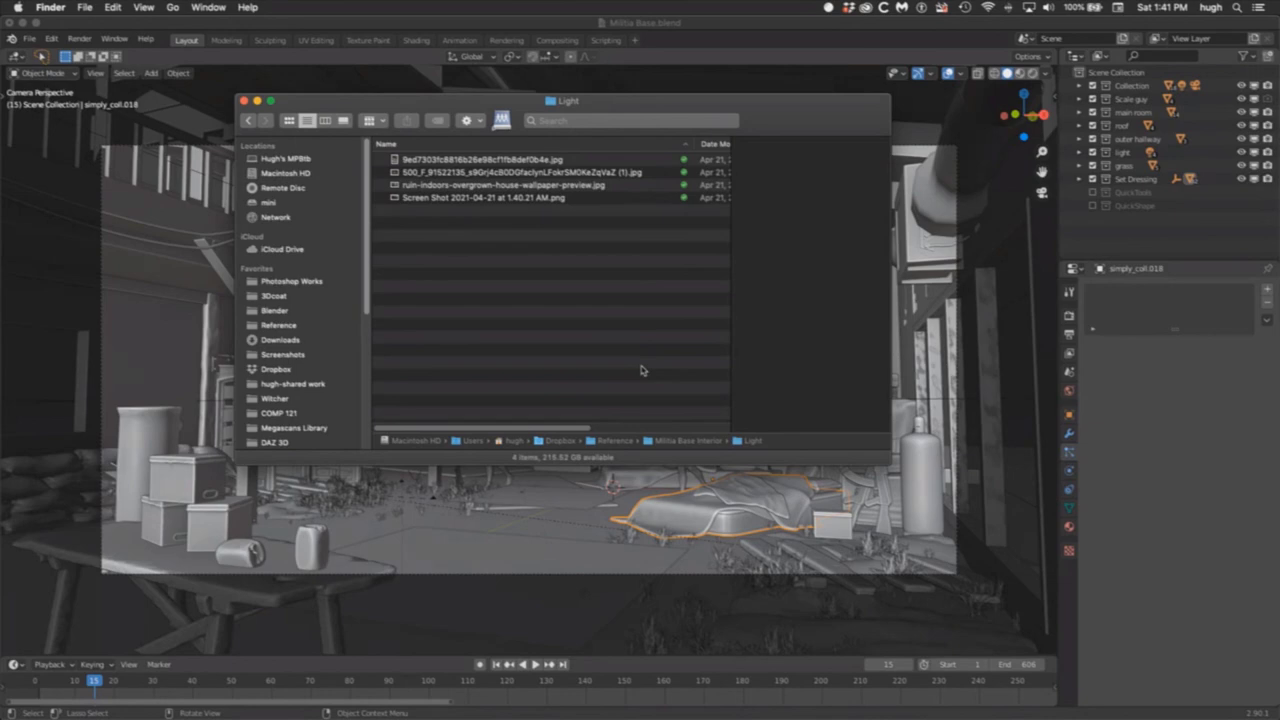
Step: Switch to Photoshop and bring up the IC Canals.psd document with the whole canal painting in view
mouse_move(686, 711)
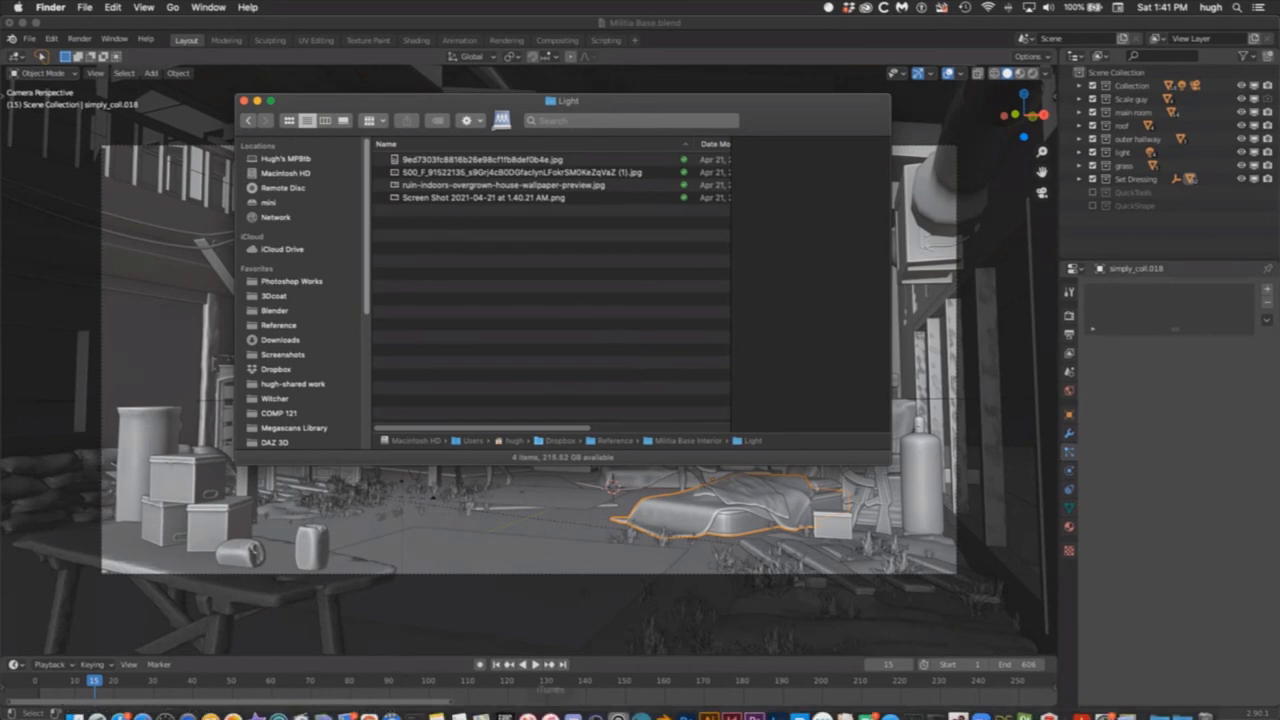
left_click(686, 711)
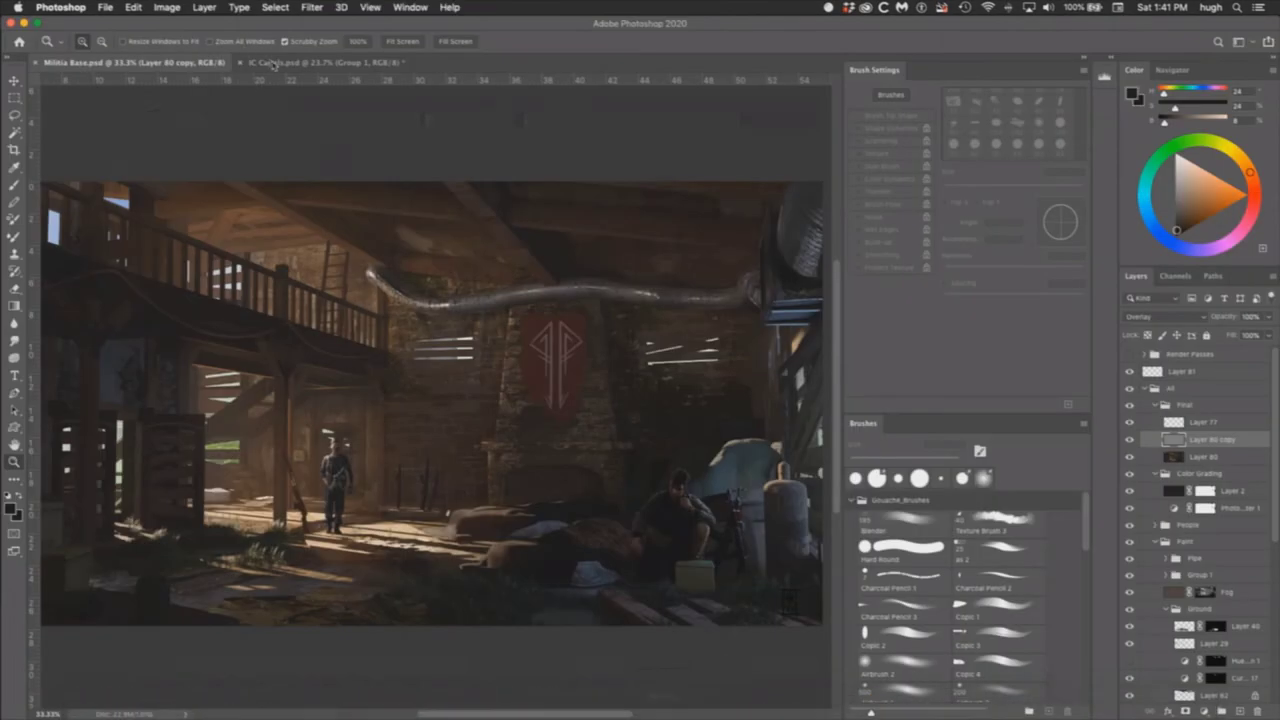
left_click(275, 63)
left_click_drag(512, 313, 512, 313)
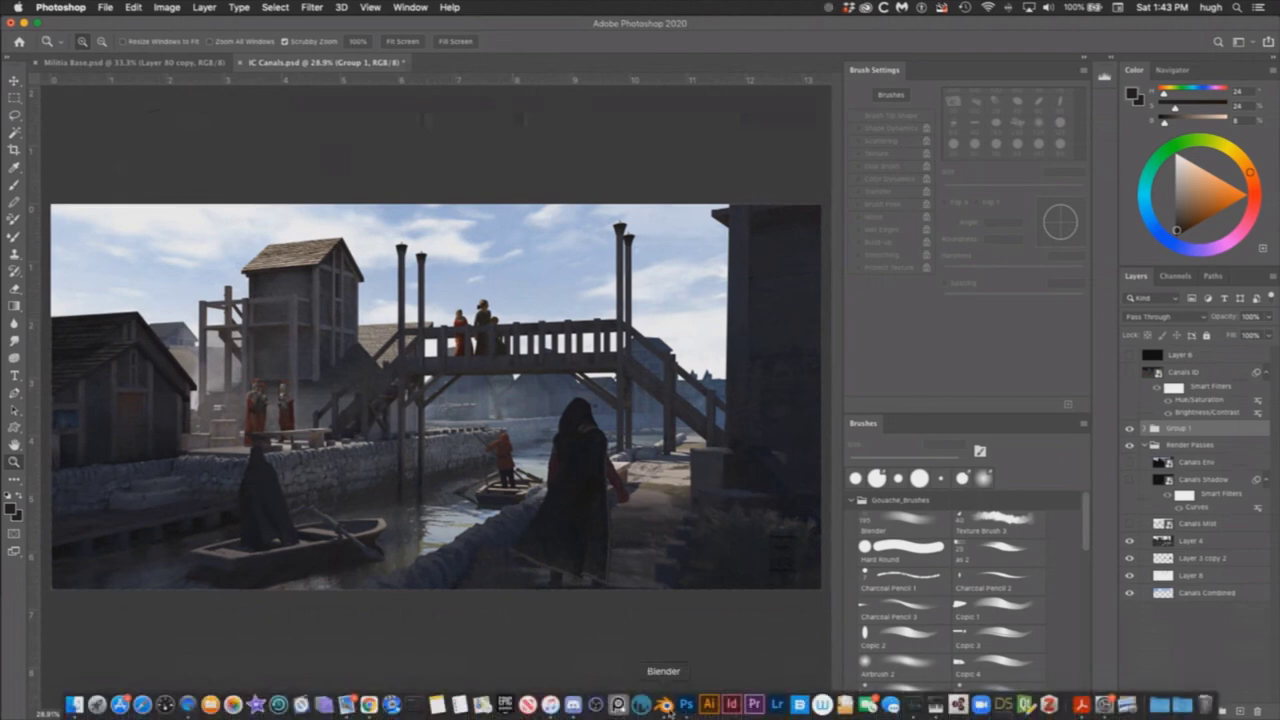
Step: In Blender, select the back wall around the fireplace and open its Stone_Wall_2x2 texture node group in the Shading workspace
left_click(663, 705)
left_click(610, 364)
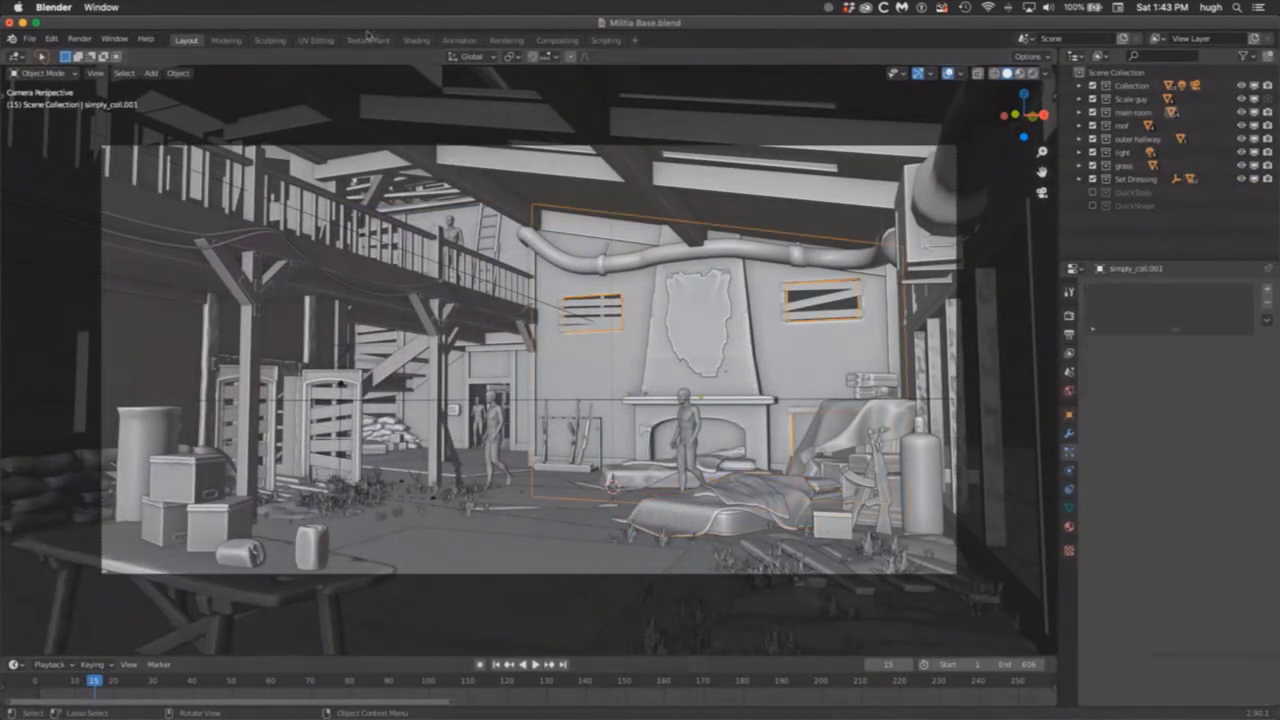
left_click(416, 40)
scroll(592, 450, "left", 10)
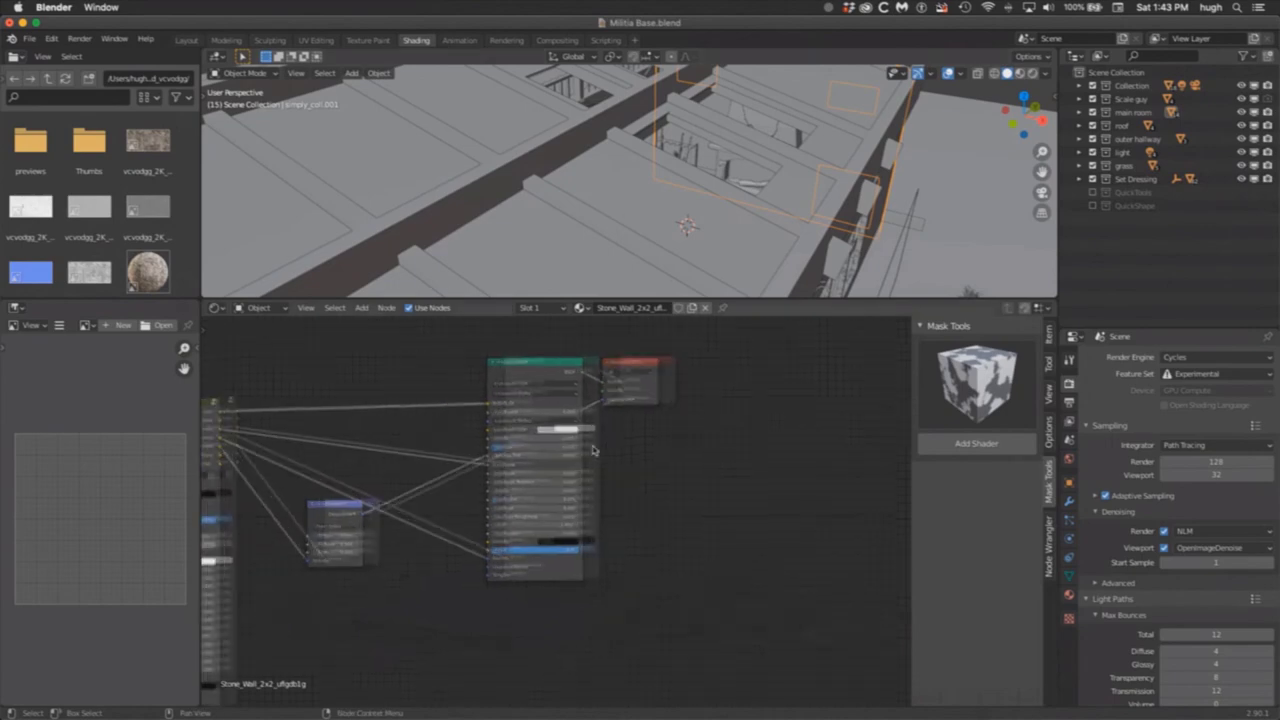
scroll(592, 450, "left", 15)
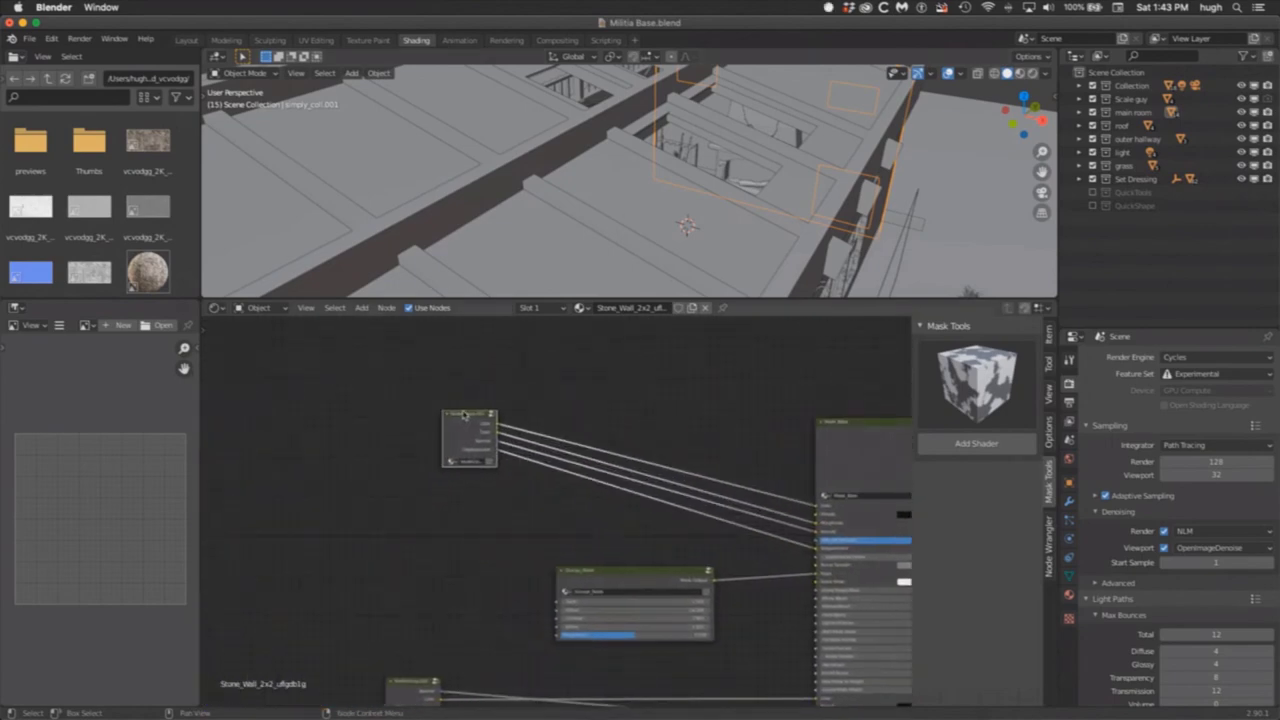
key("Tab")
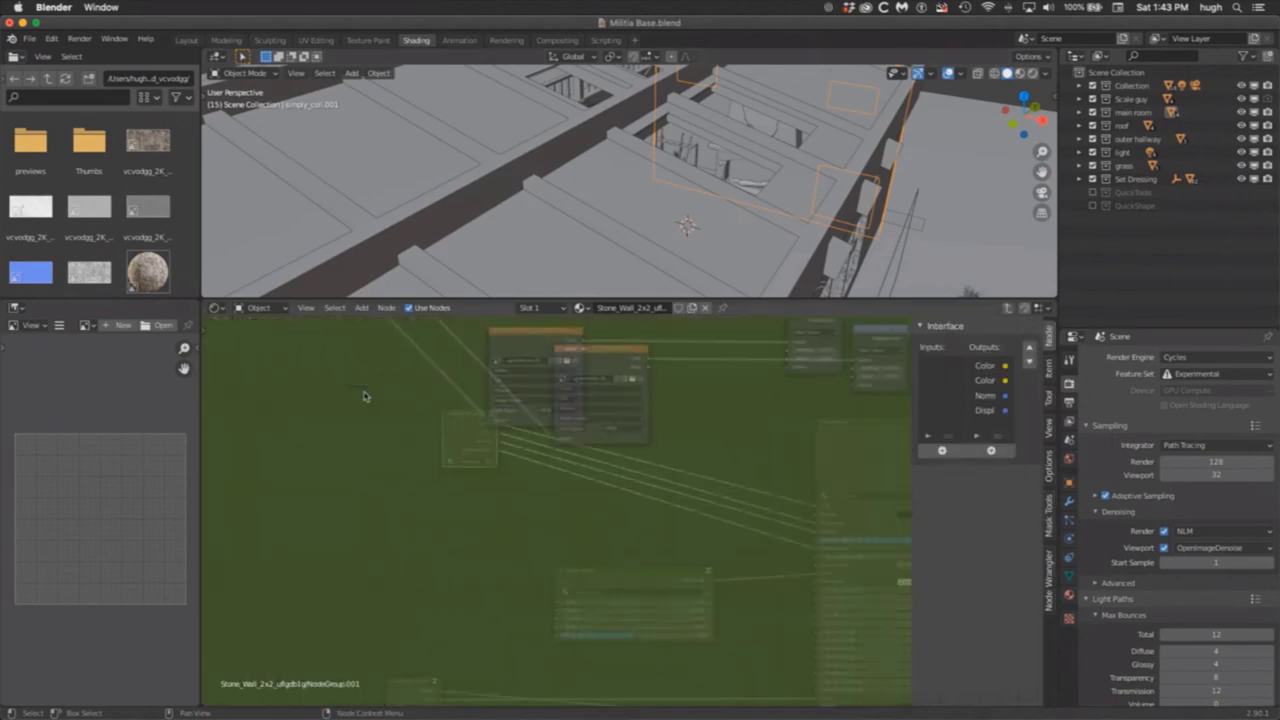
Step: Inside the stone wall node group, choose Box as the projection of the highlighted image texture node and view the neighbouring texture nodes
scroll(365, 396, "left", 10)
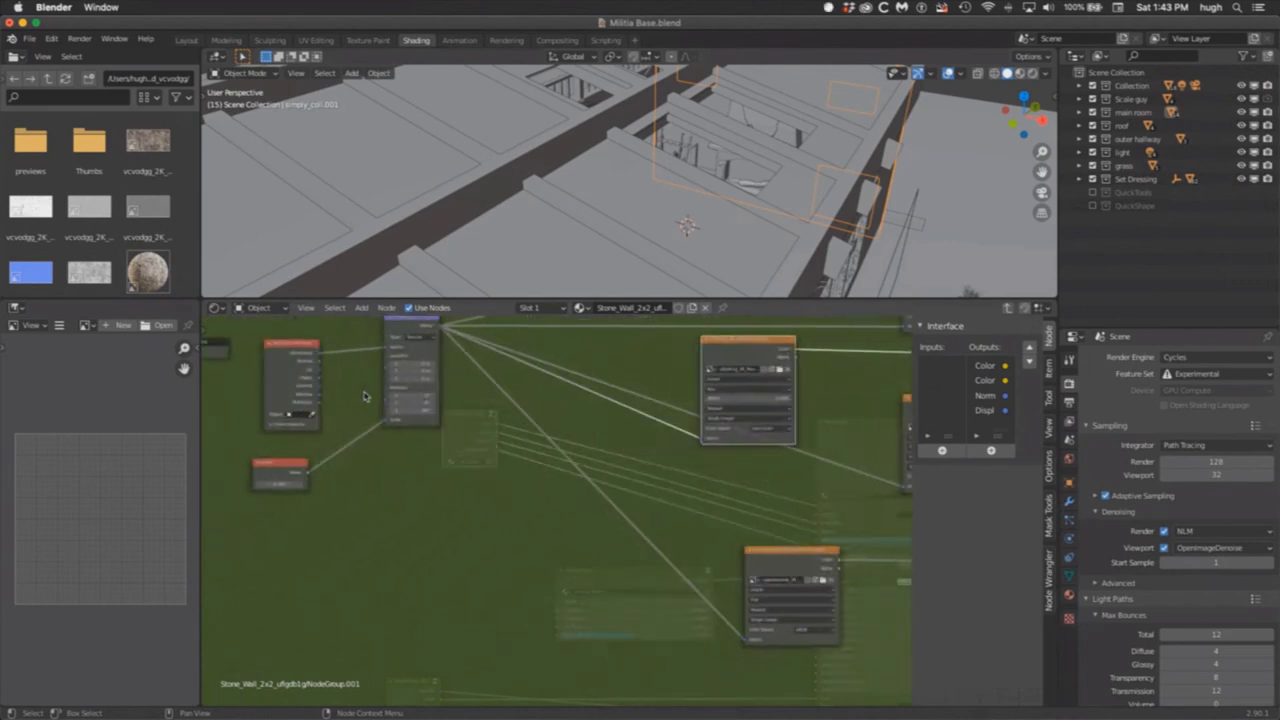
scroll(370, 396, "up", 3)
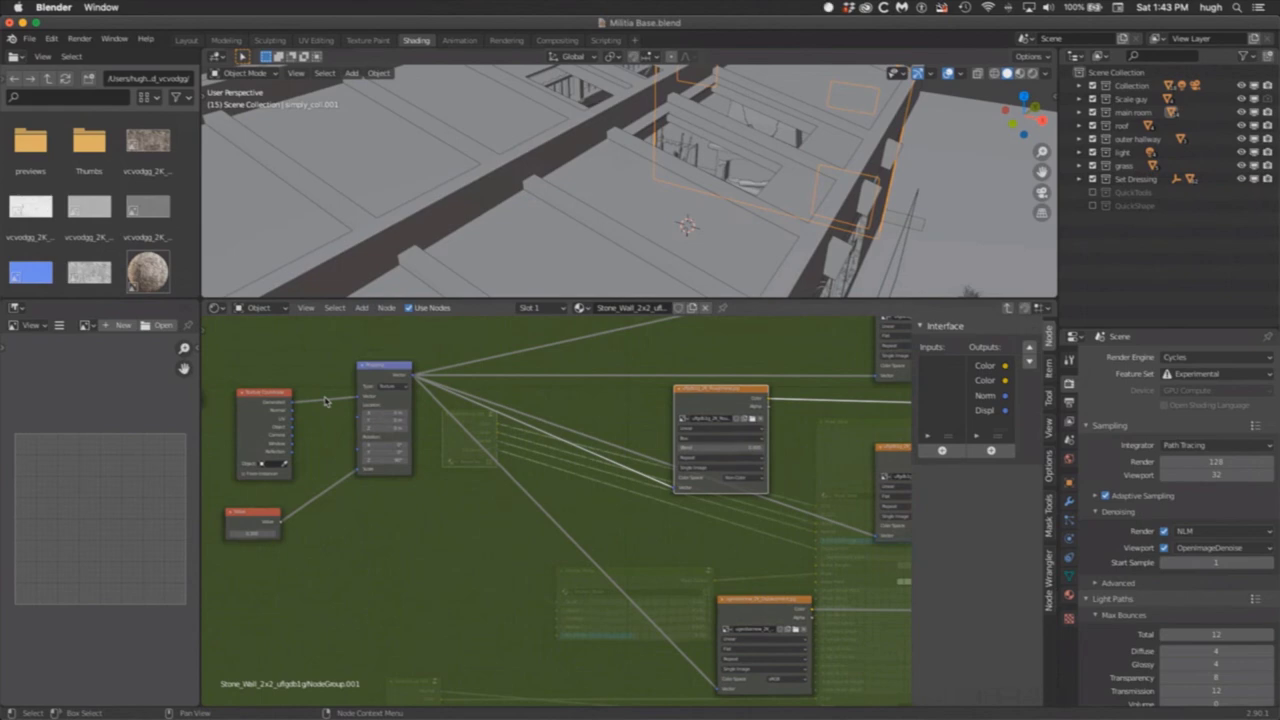
left_click(666, 200)
scroll(729, 440, "right", 2)
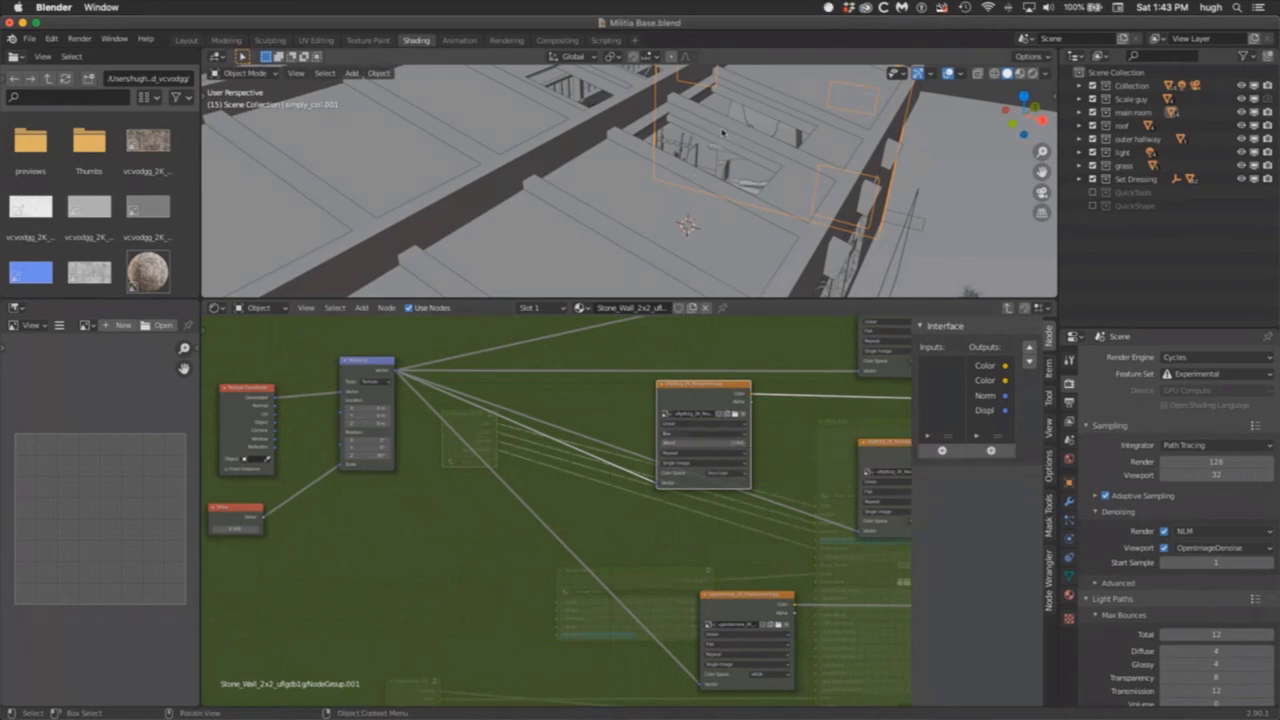
left_click(695, 432)
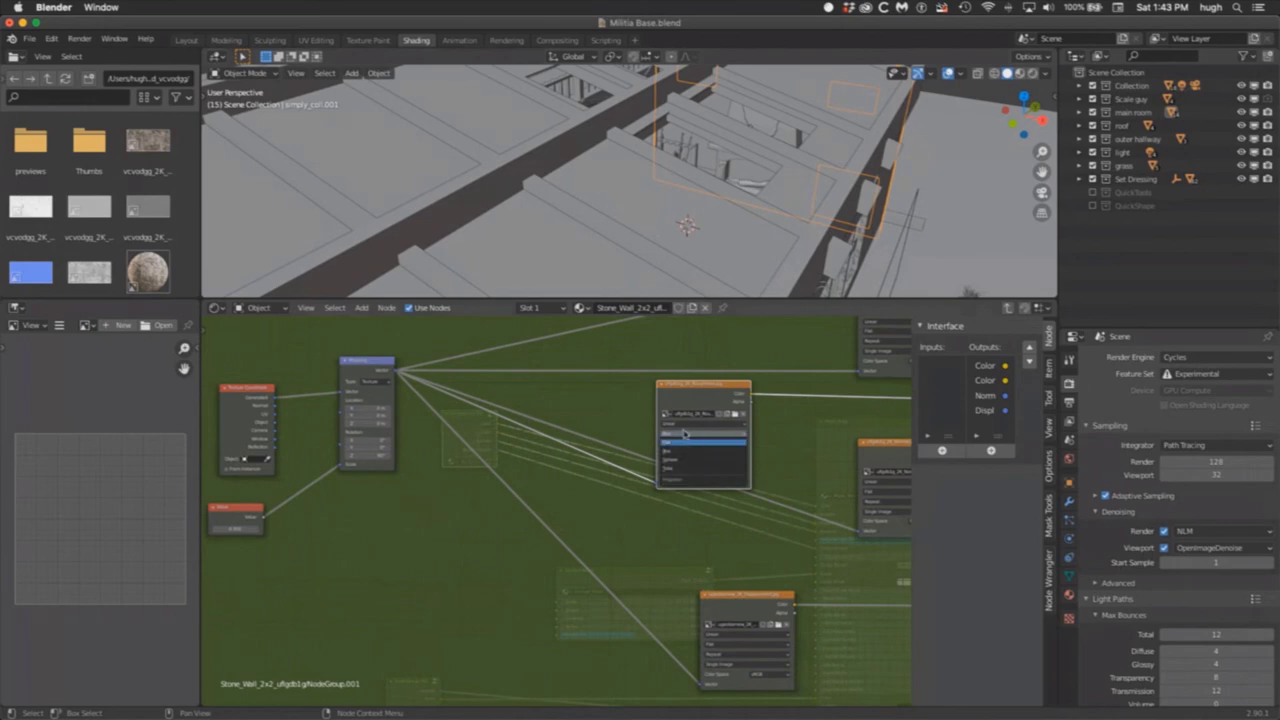
left_click(682, 448)
scroll(717, 447, "up", 2)
scroll(717, 447, "up", 3)
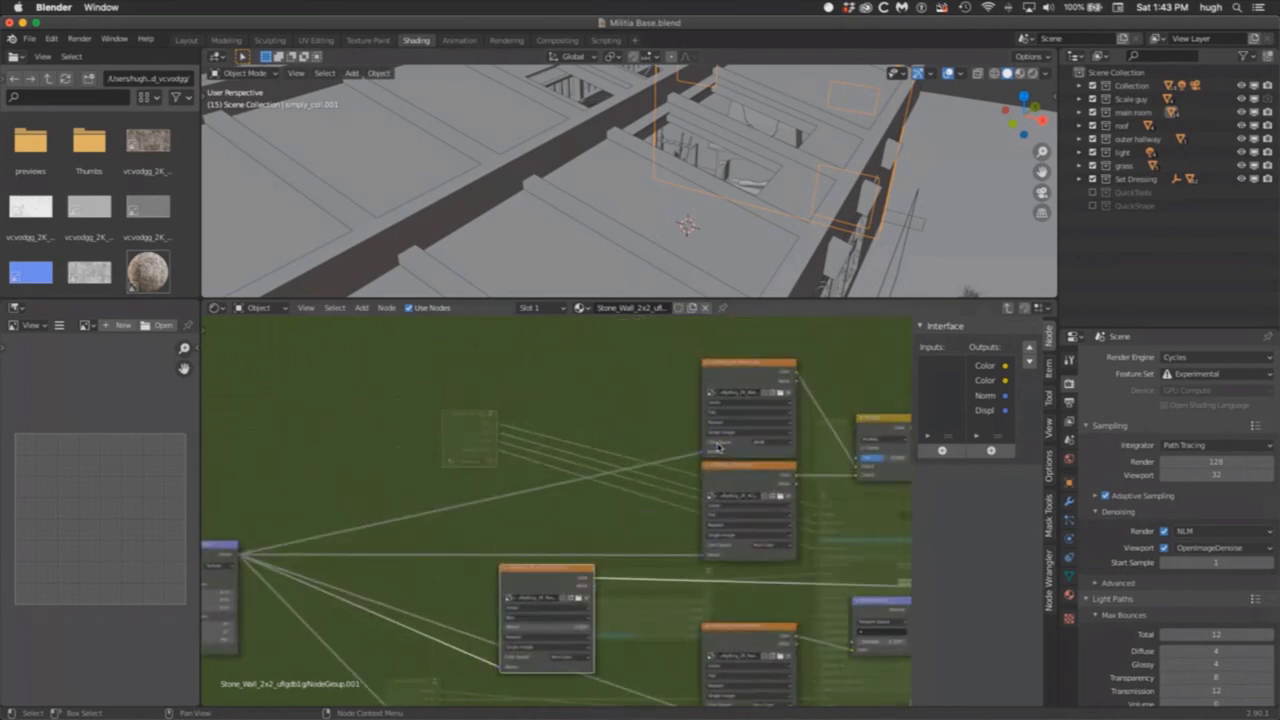